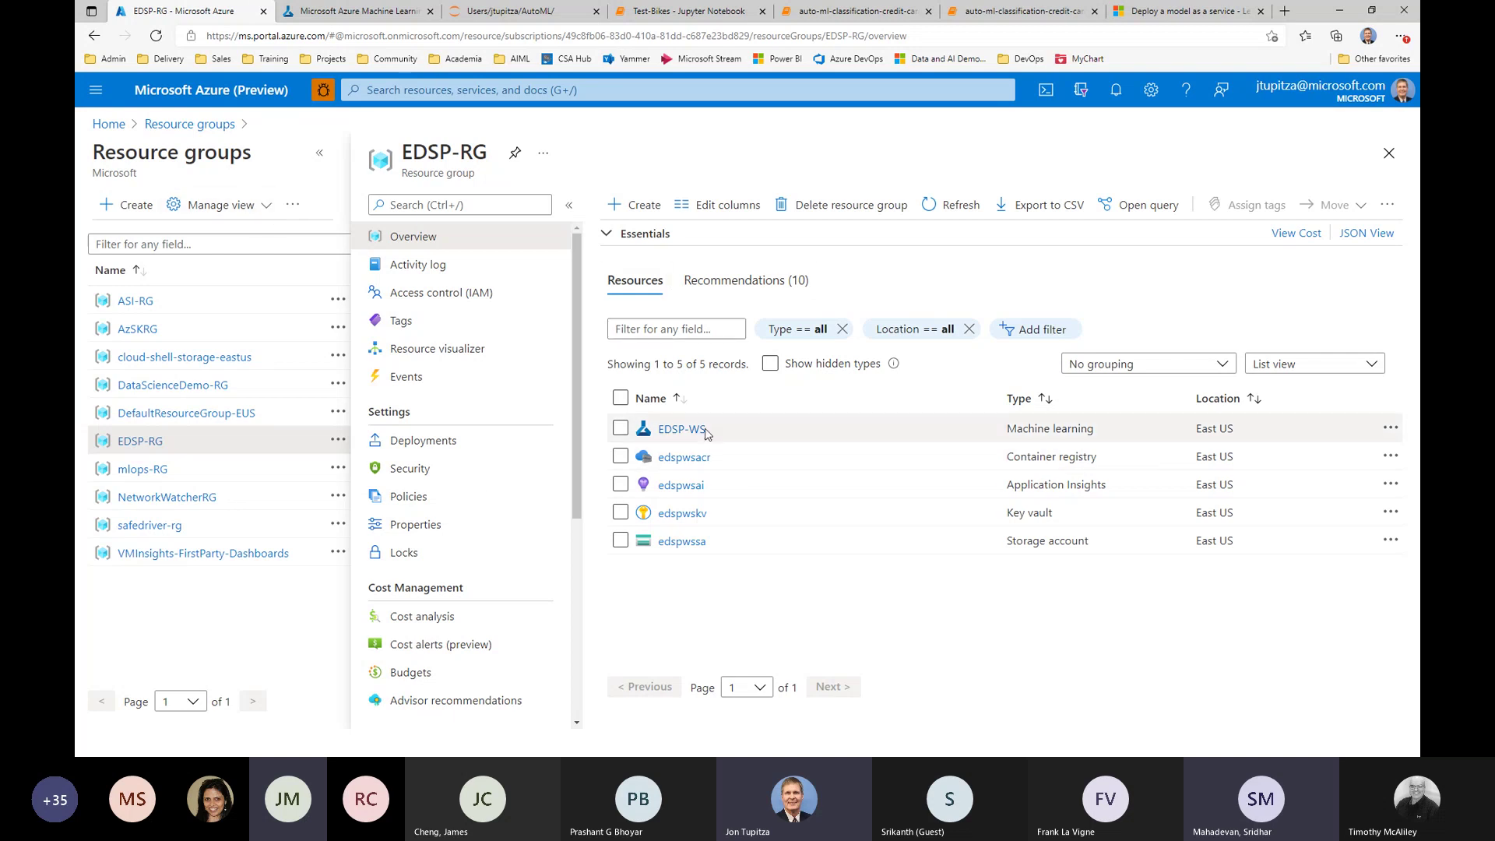
- Switch to the Machine Learning studio and view the workspace's compute instances and compute clusters
left_click(348, 12)
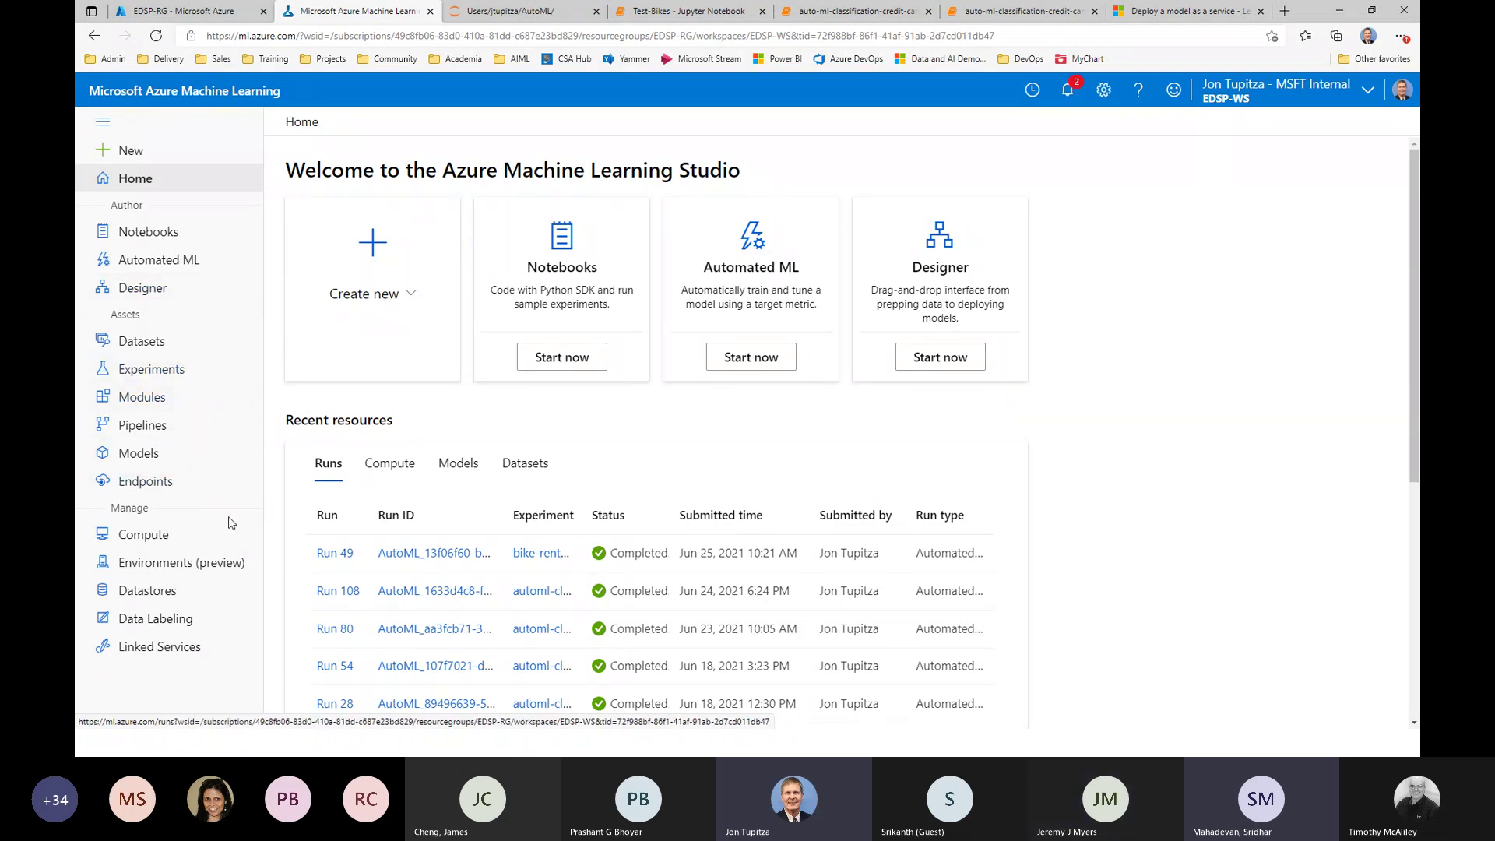
left_click(171, 537)
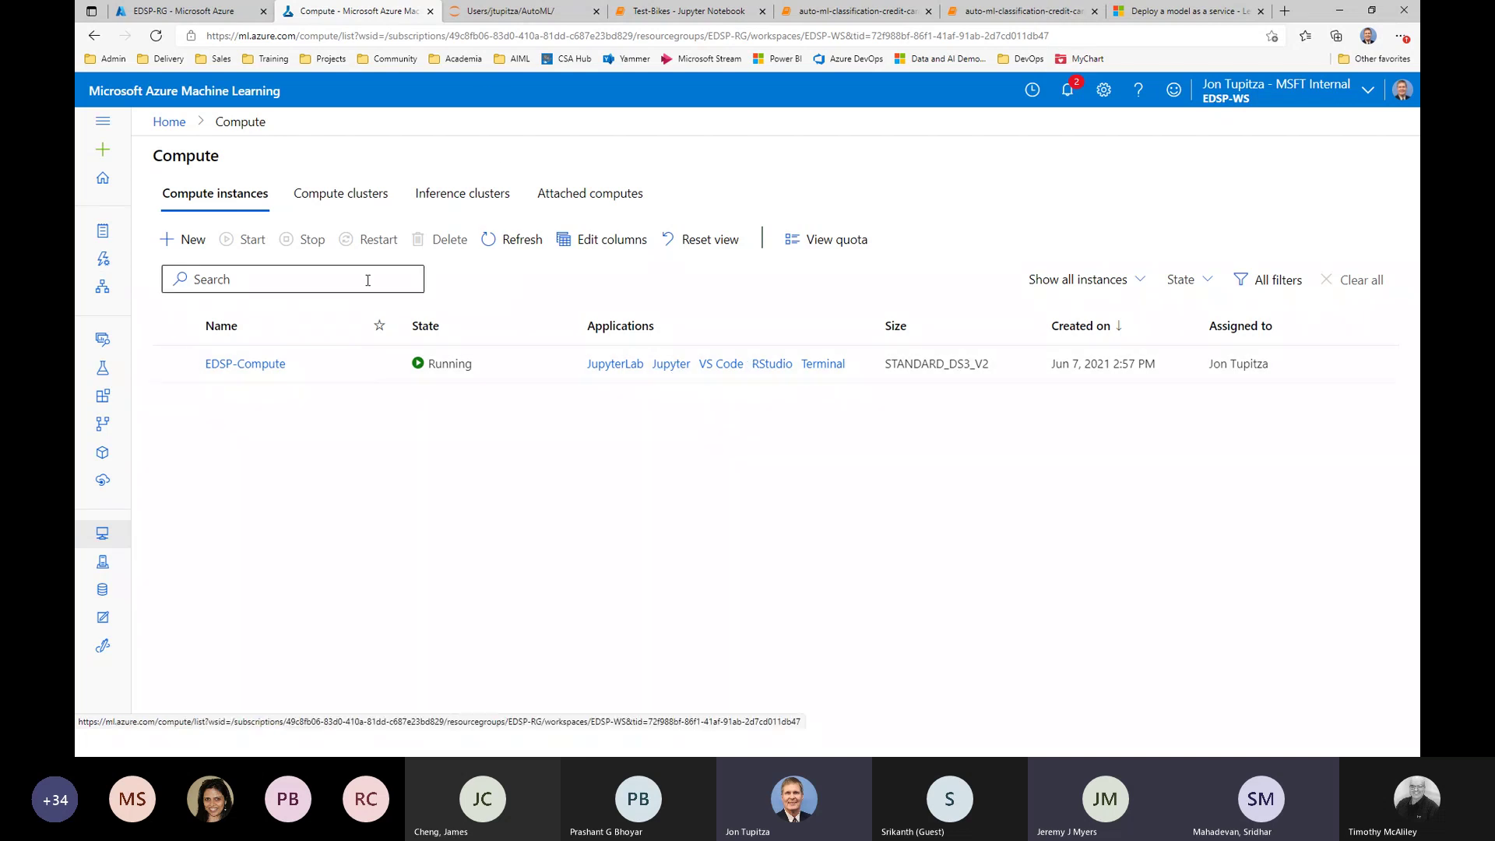
left_click(339, 197)
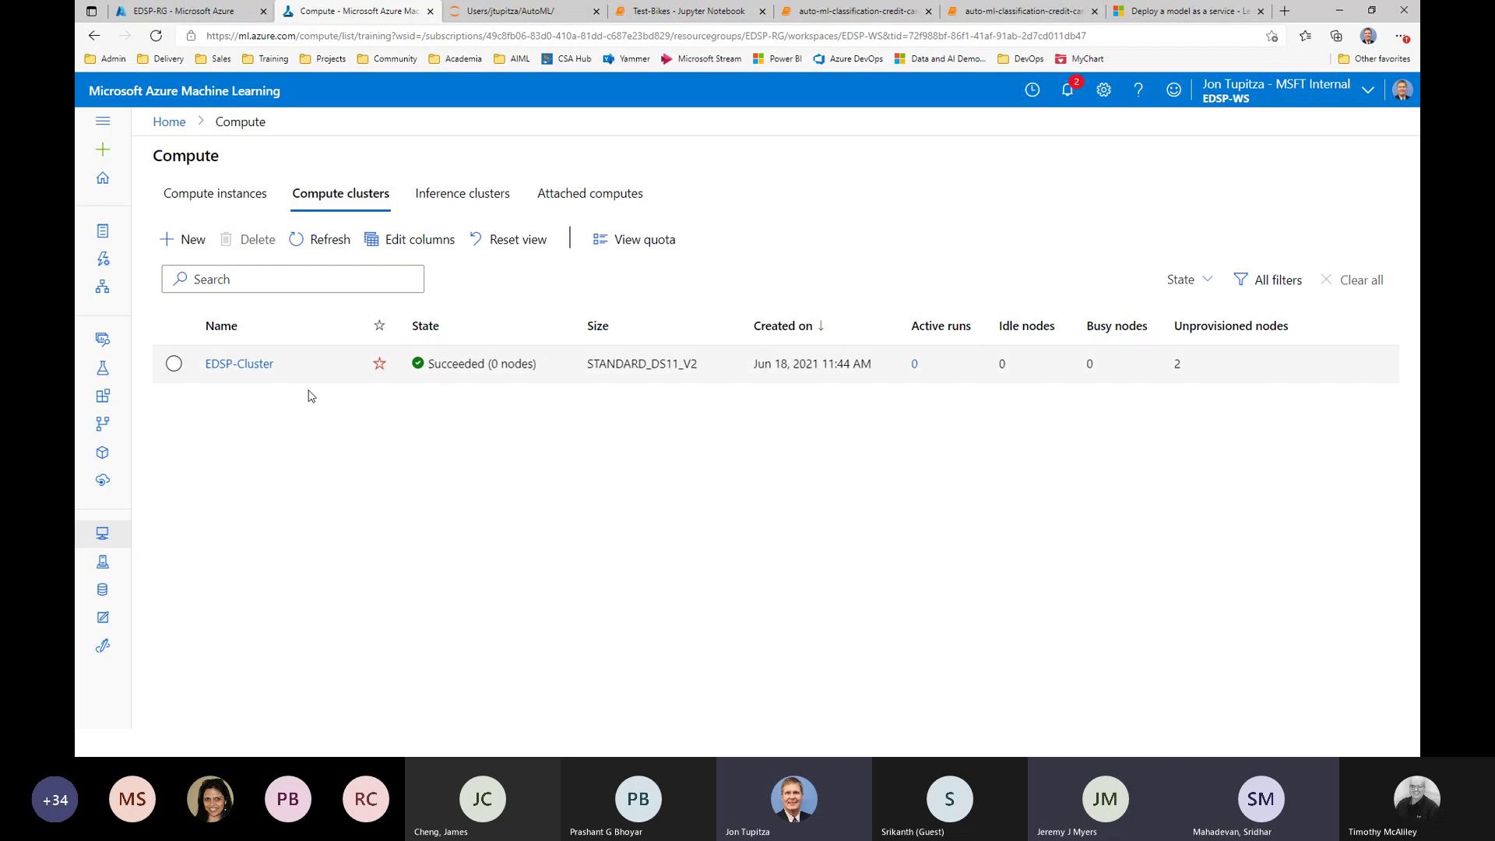
- Review the virtual machine priority, type and size options for a new compute cluster, then leave without creating it
left_click(185, 239)
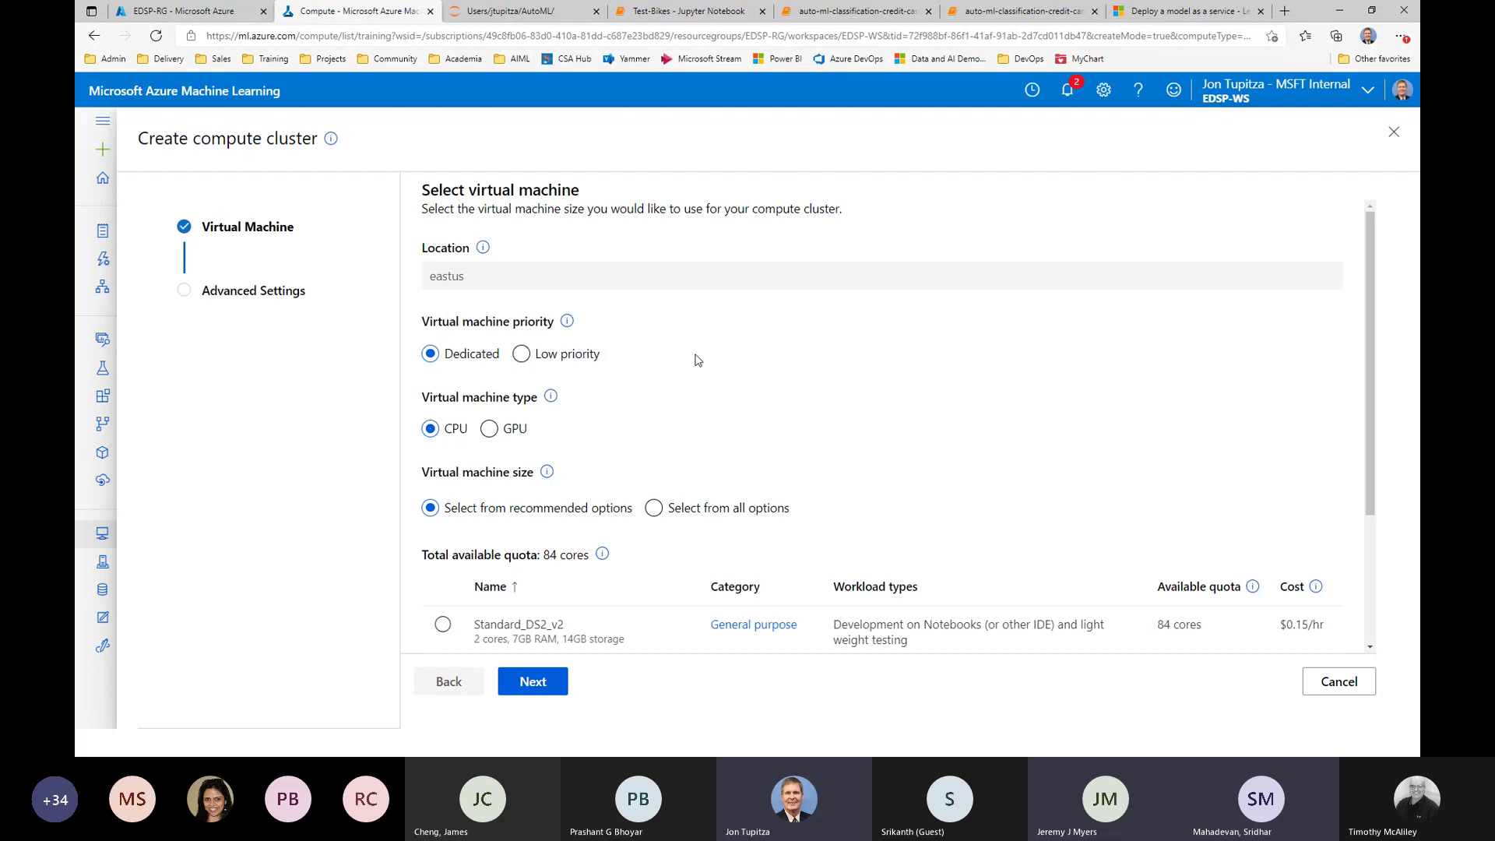
scroll(698, 360, "down", 1)
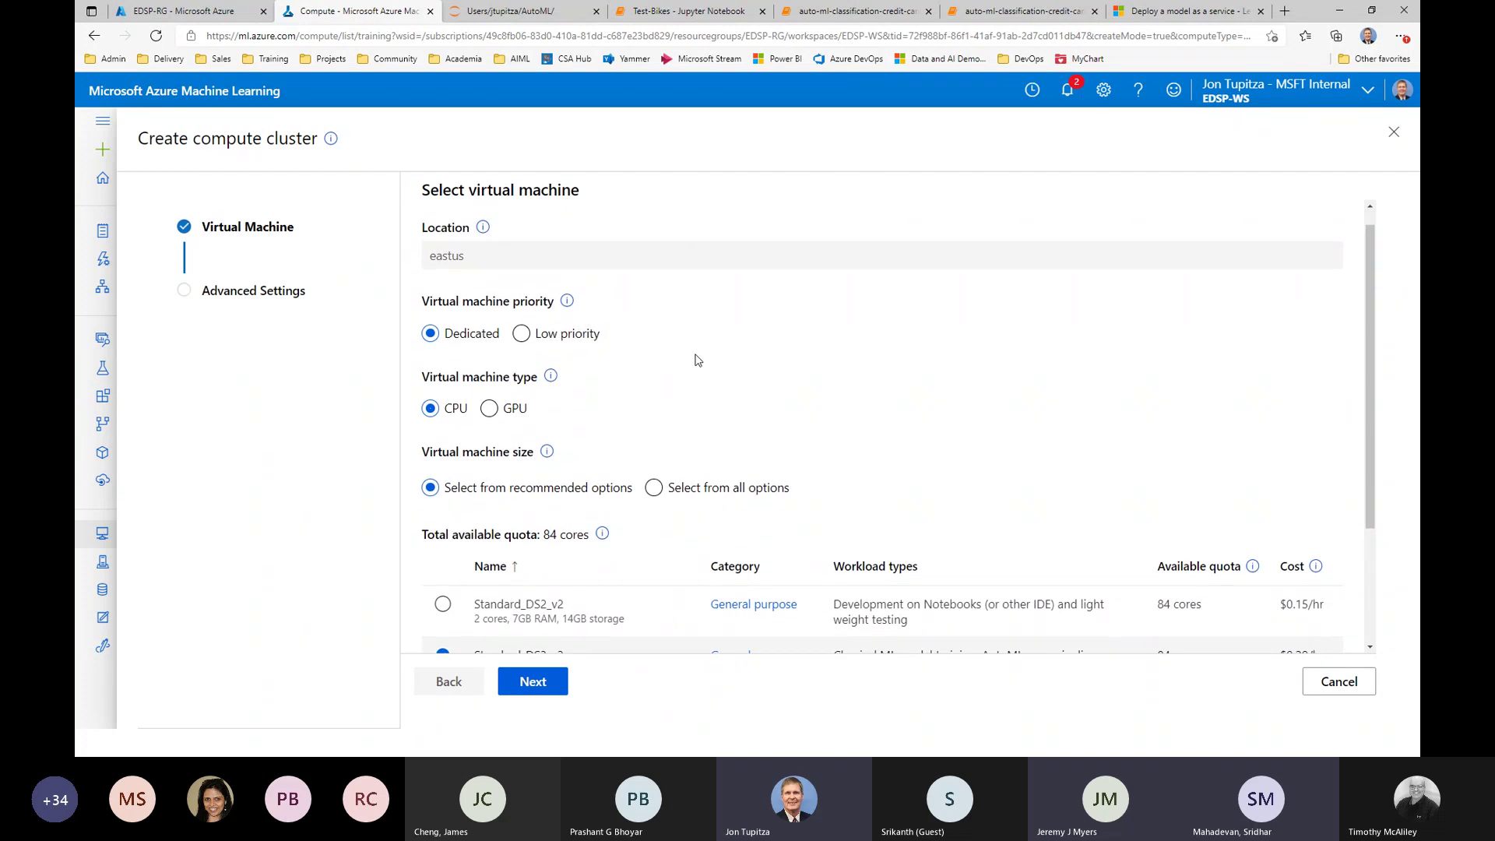
scroll(708, 354, "down", 1)
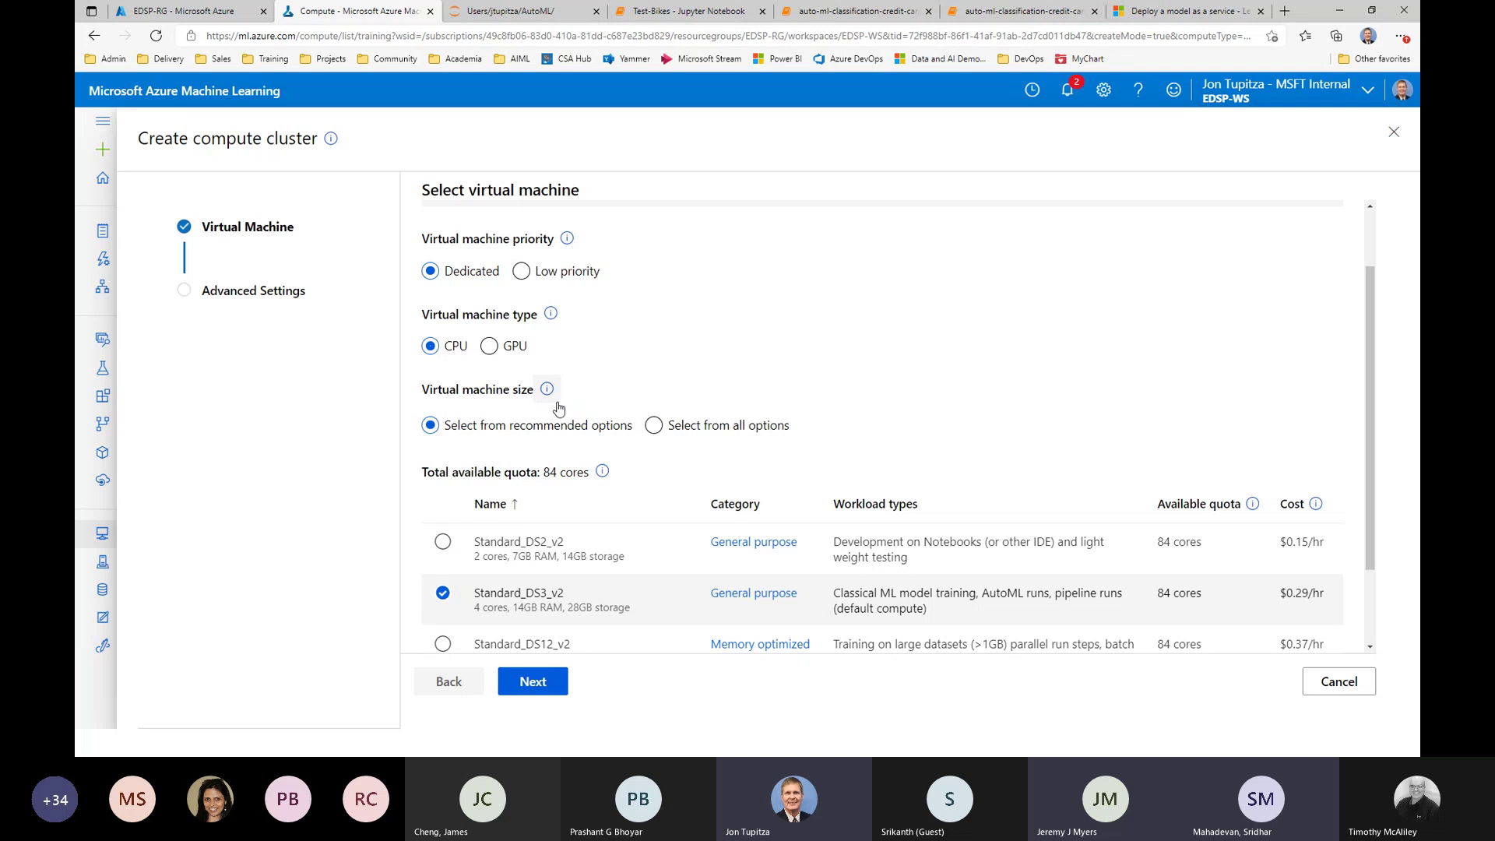
scroll(771, 368, "down", 1)
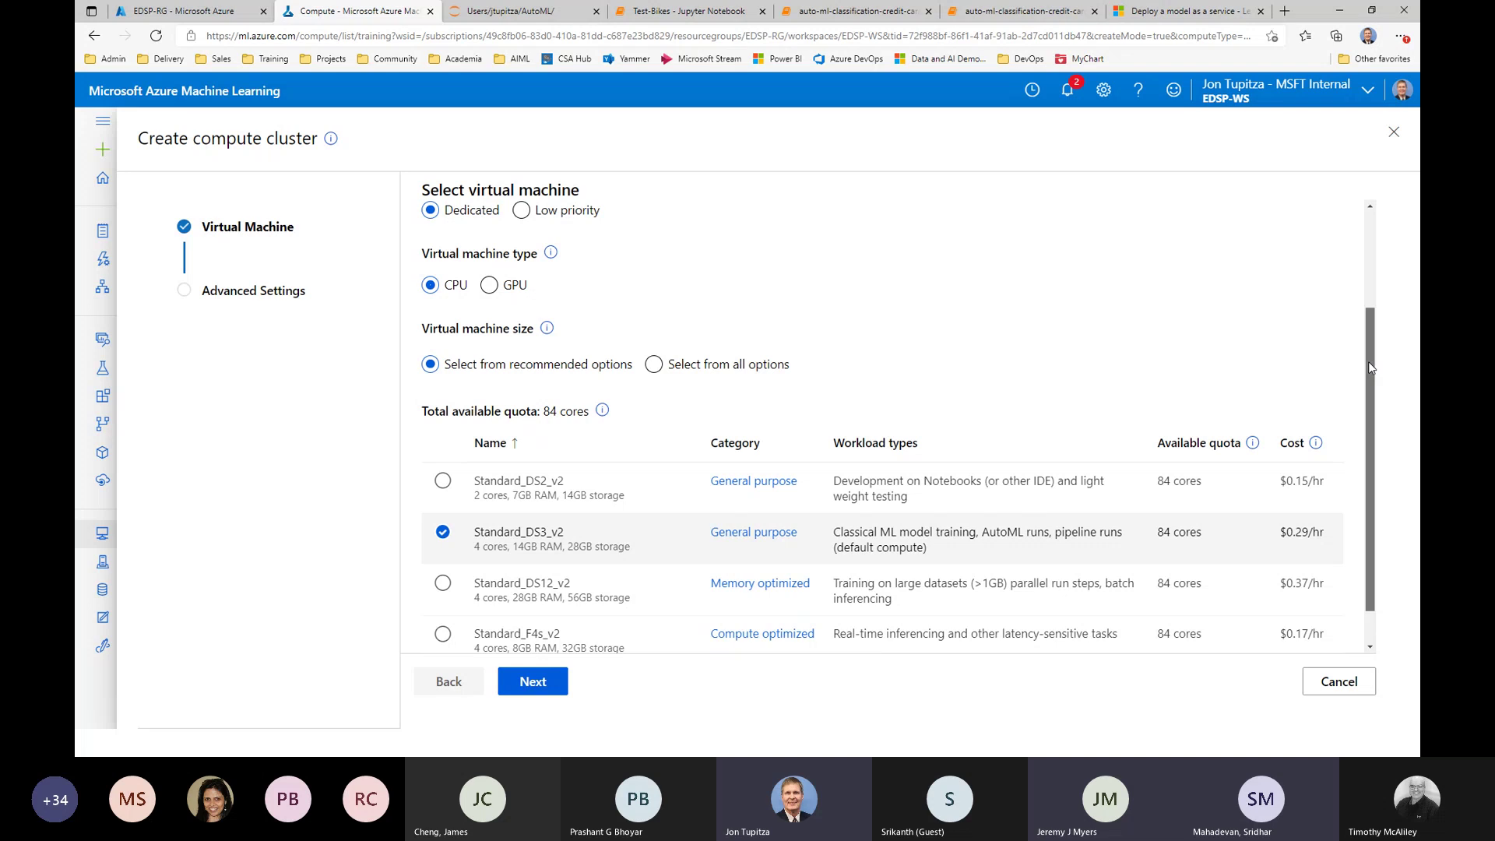
left_click_drag(1367, 361, 1385, 425)
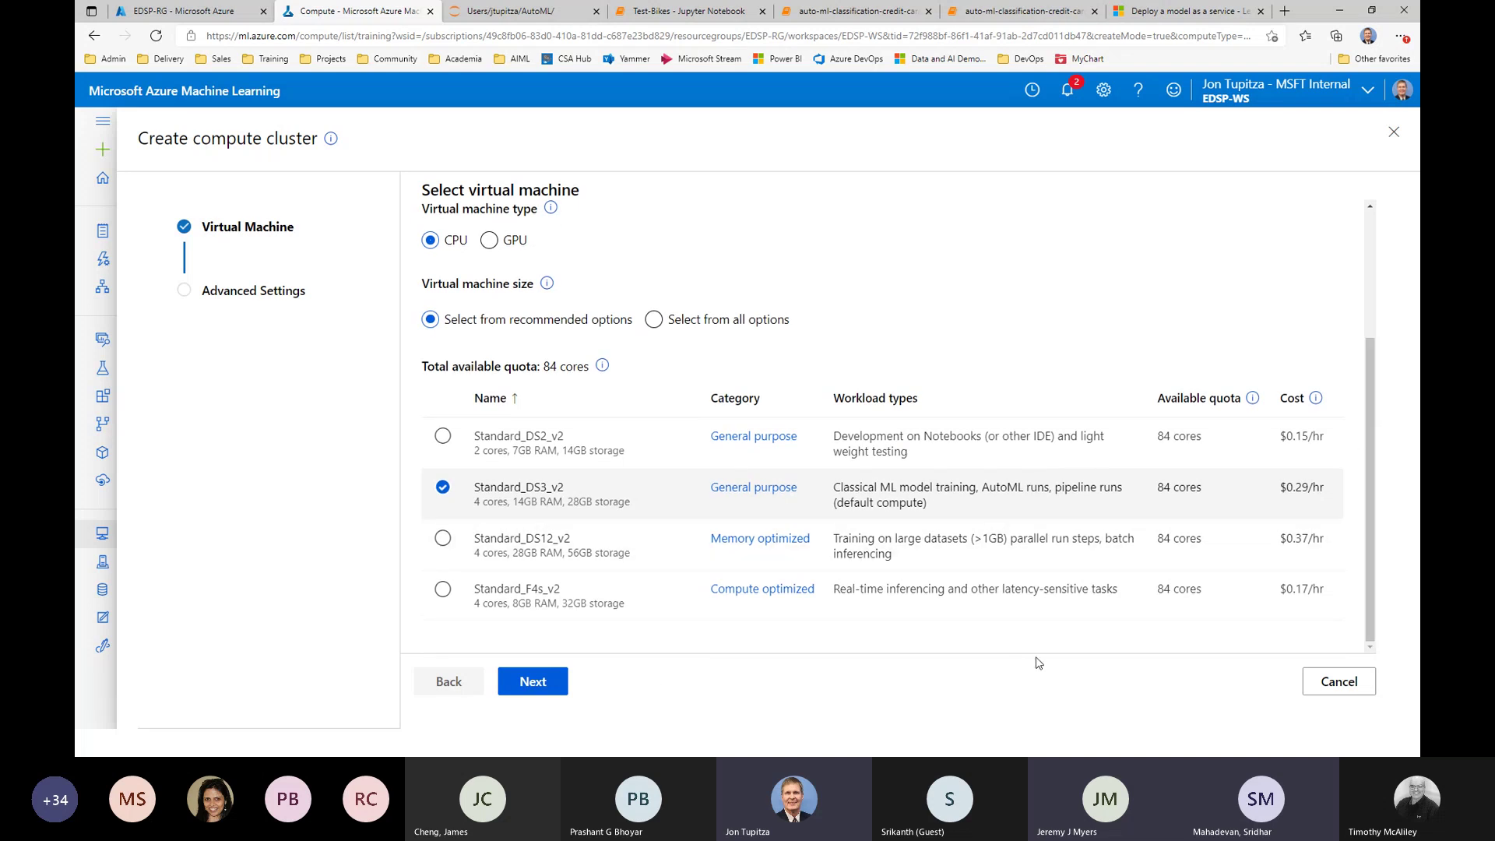
left_click(1339, 685)
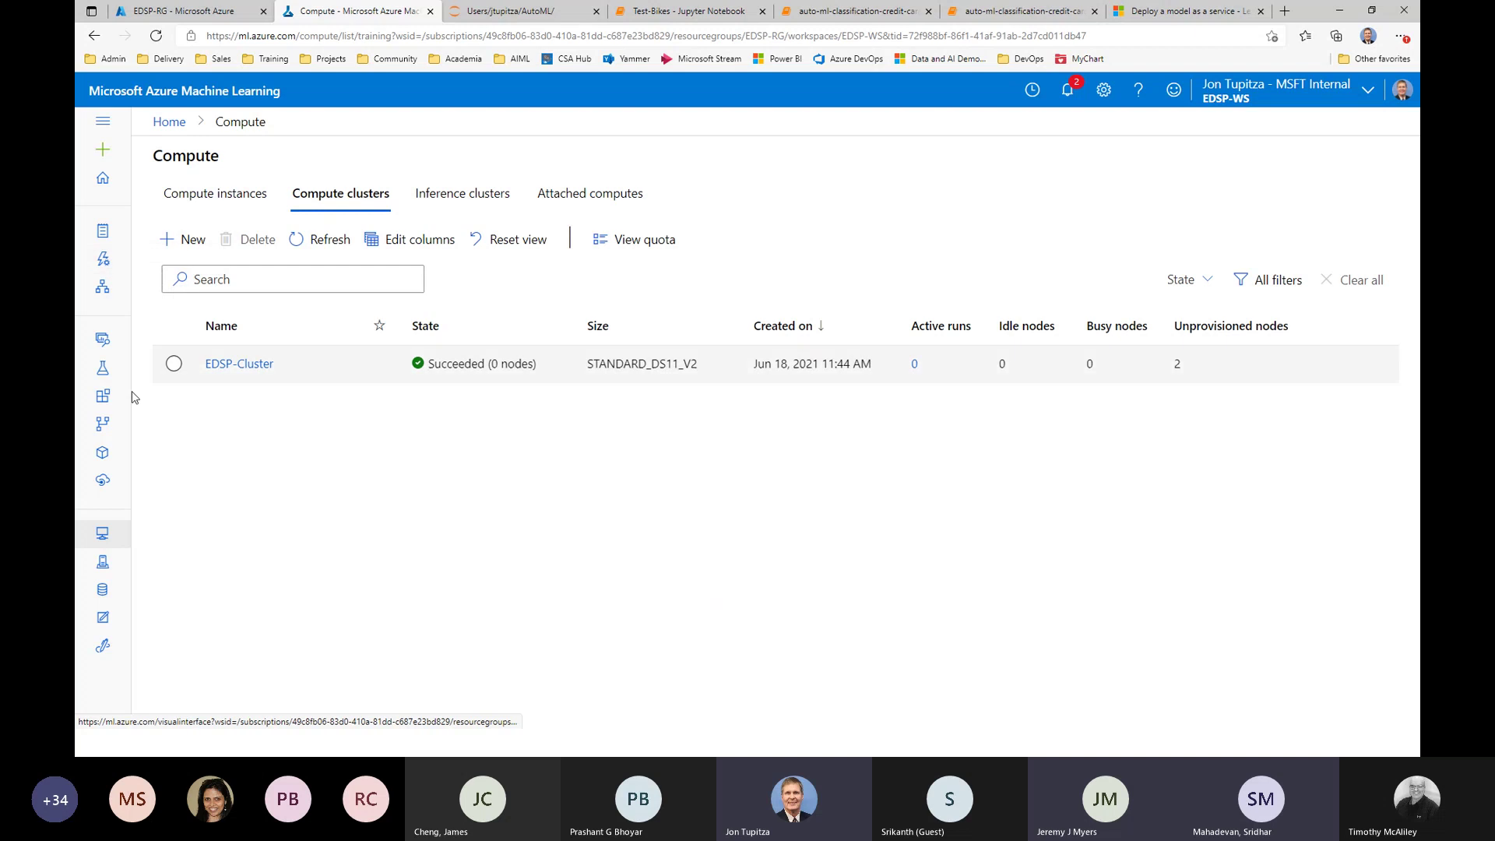
- Start a new dataset from local files, name it daily-bike-rental and set its type to Tabular
left_click(101, 346)
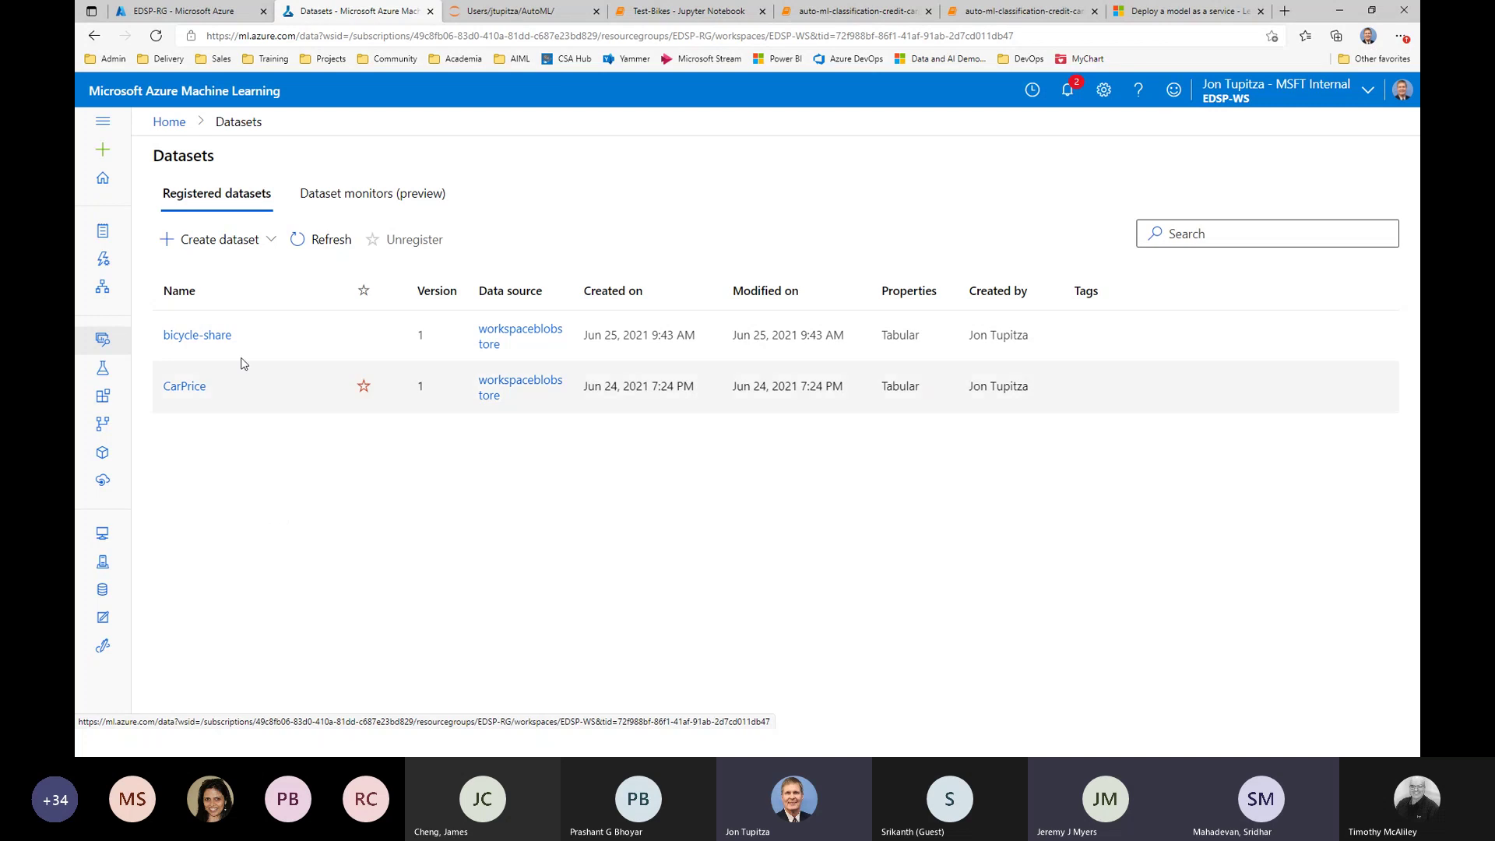
left_click(225, 246)
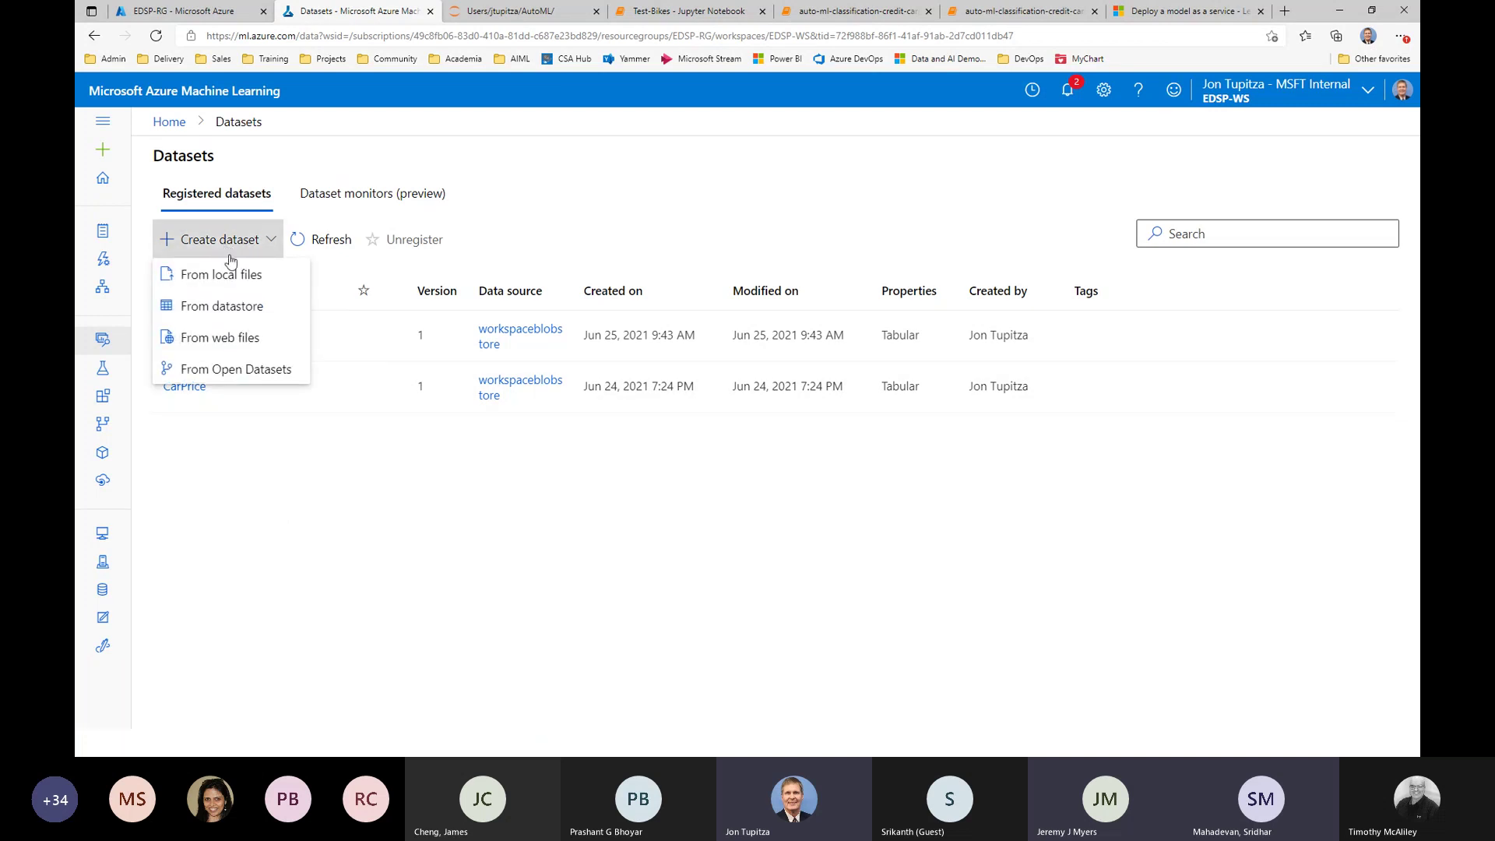
left_click(227, 277)
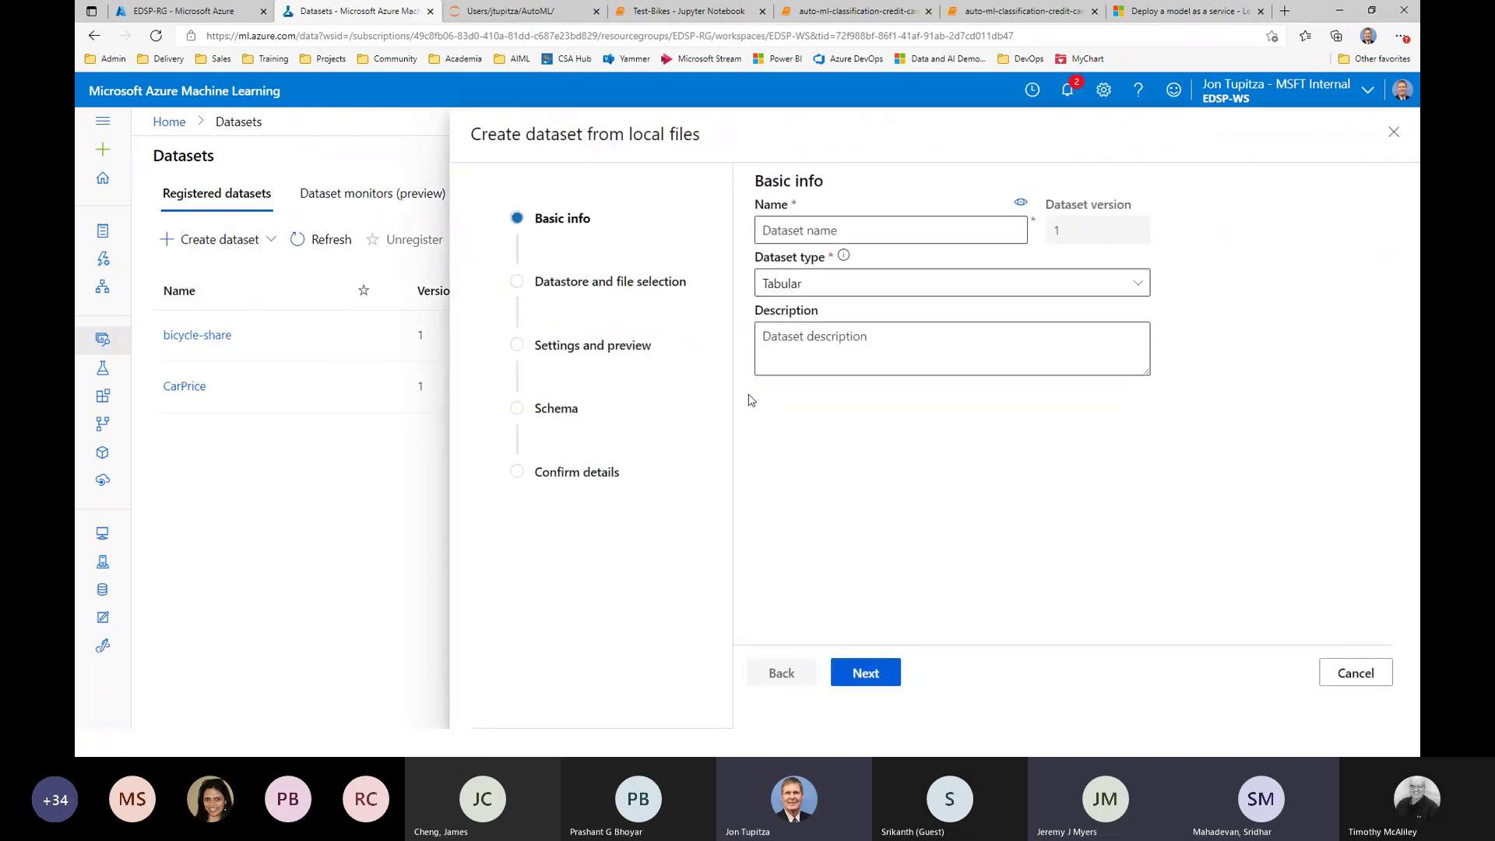
left_click(810, 225)
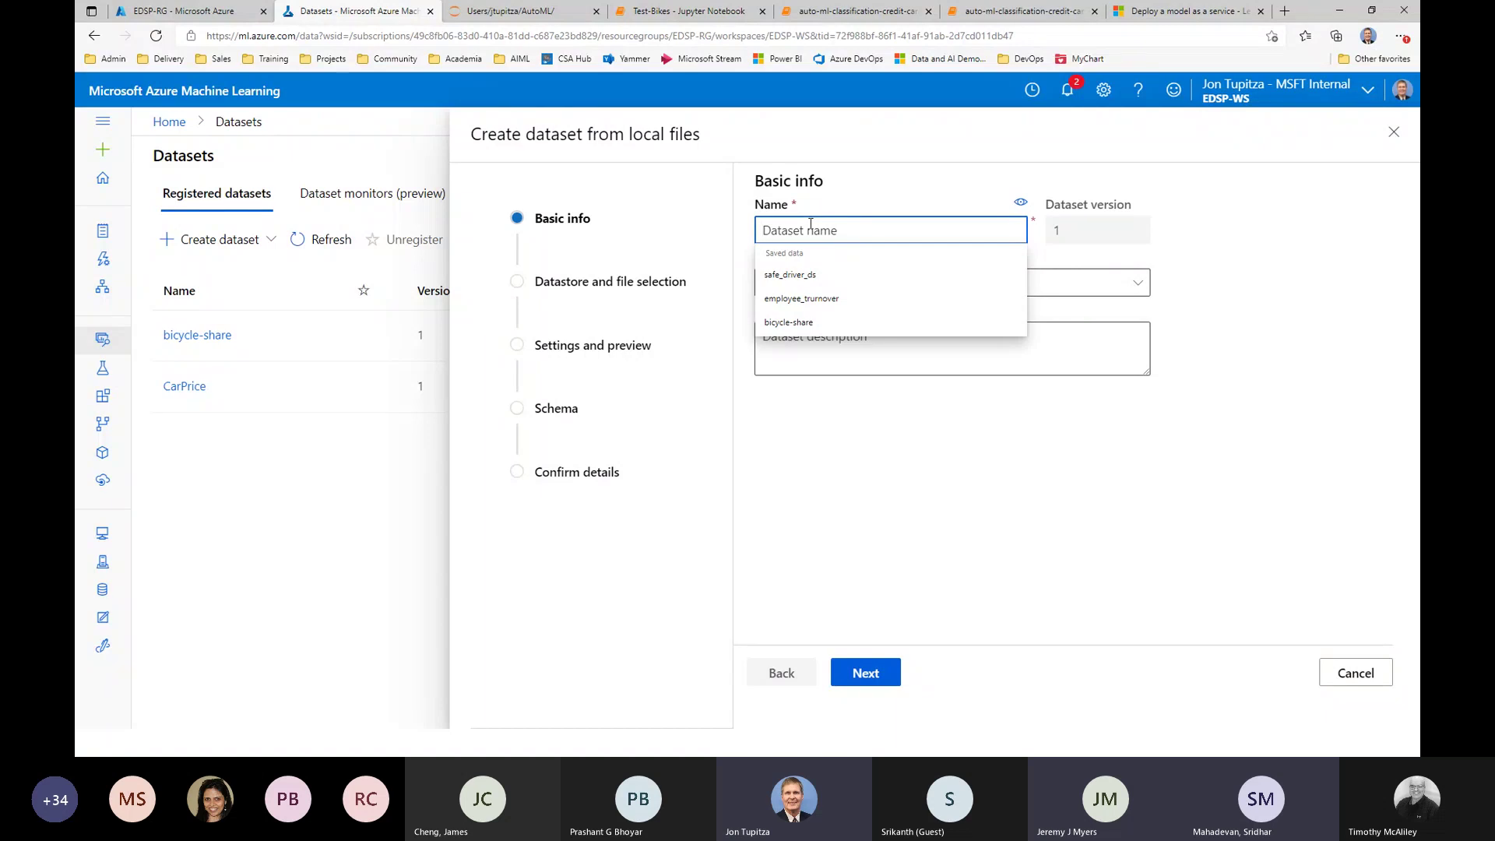
type("daily-bi")
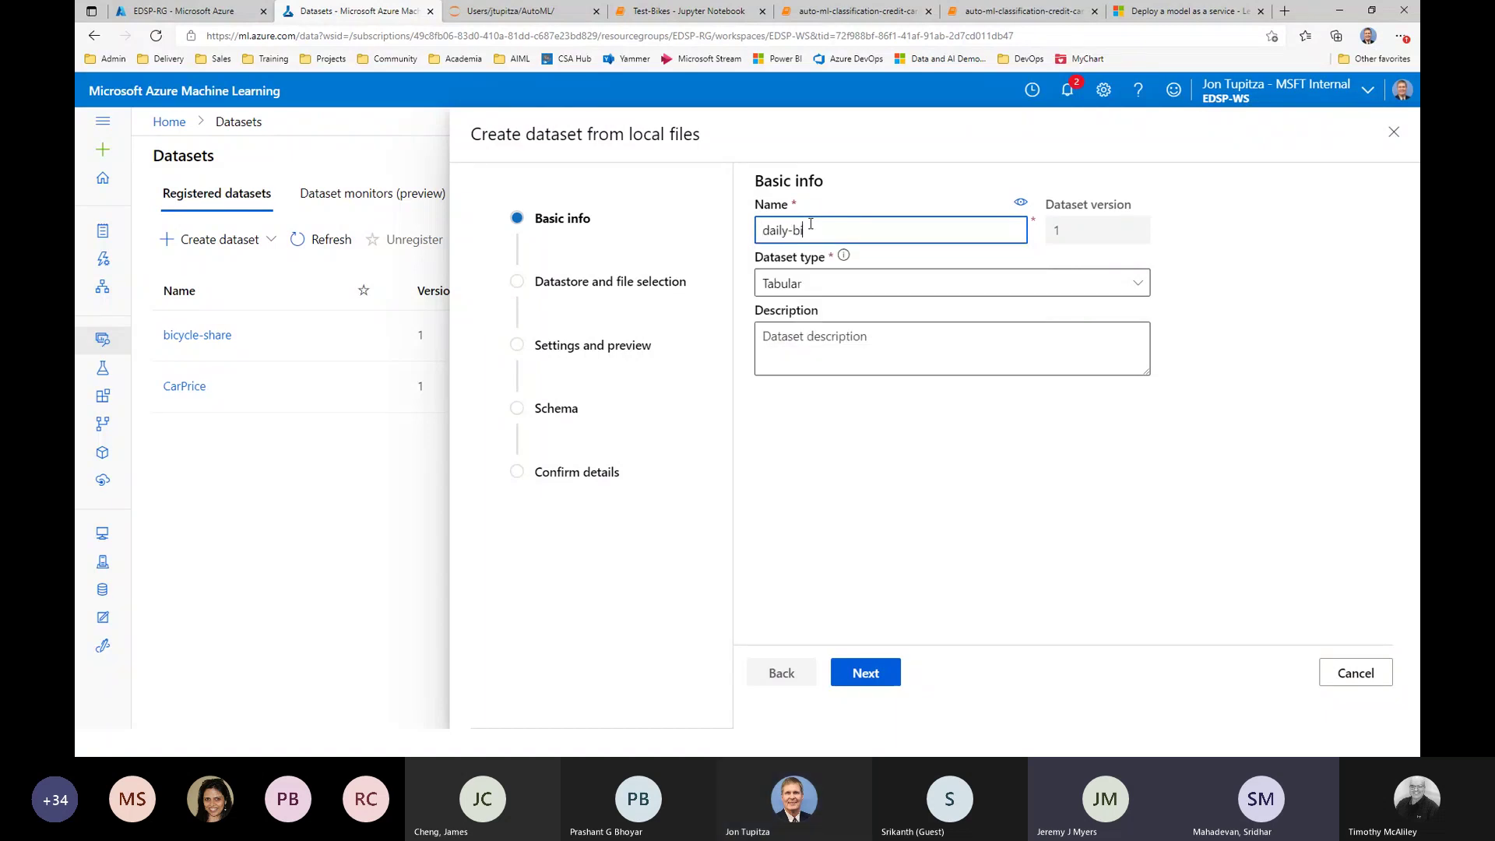
type("ke-rental")
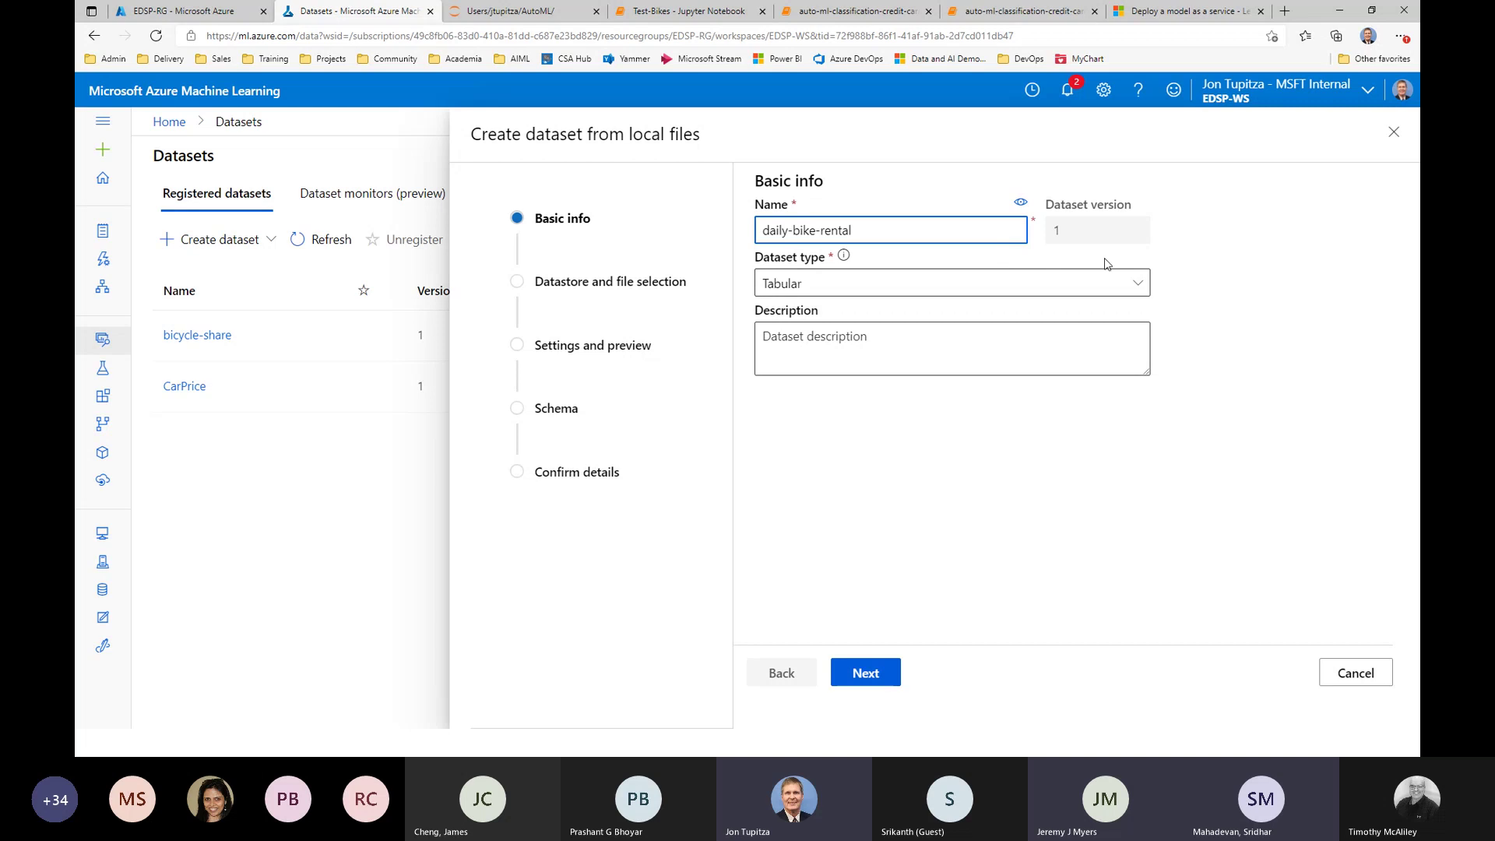
left_click(1138, 285)
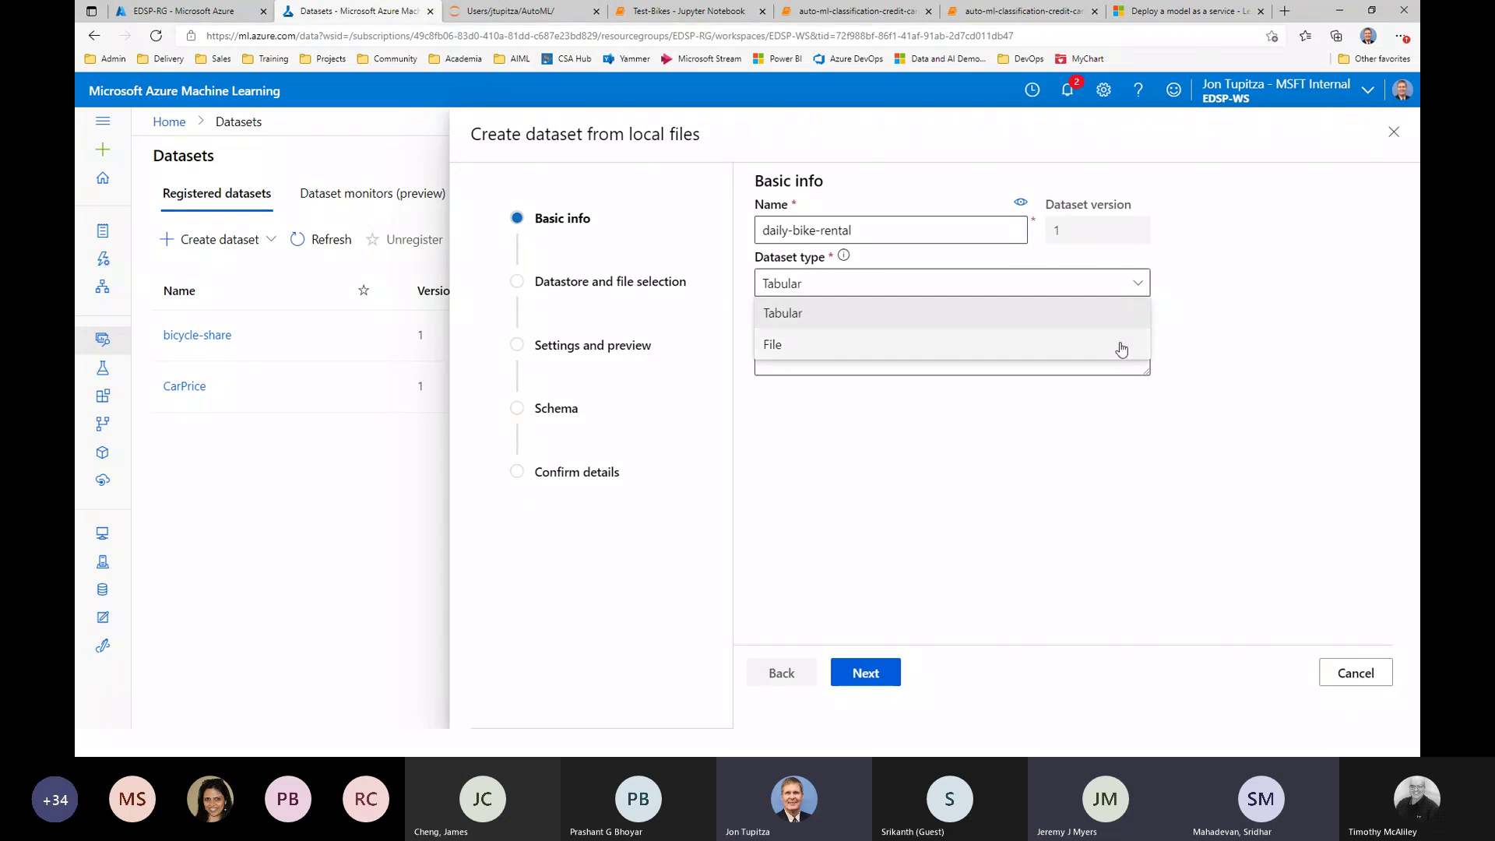
left_click(1114, 316)
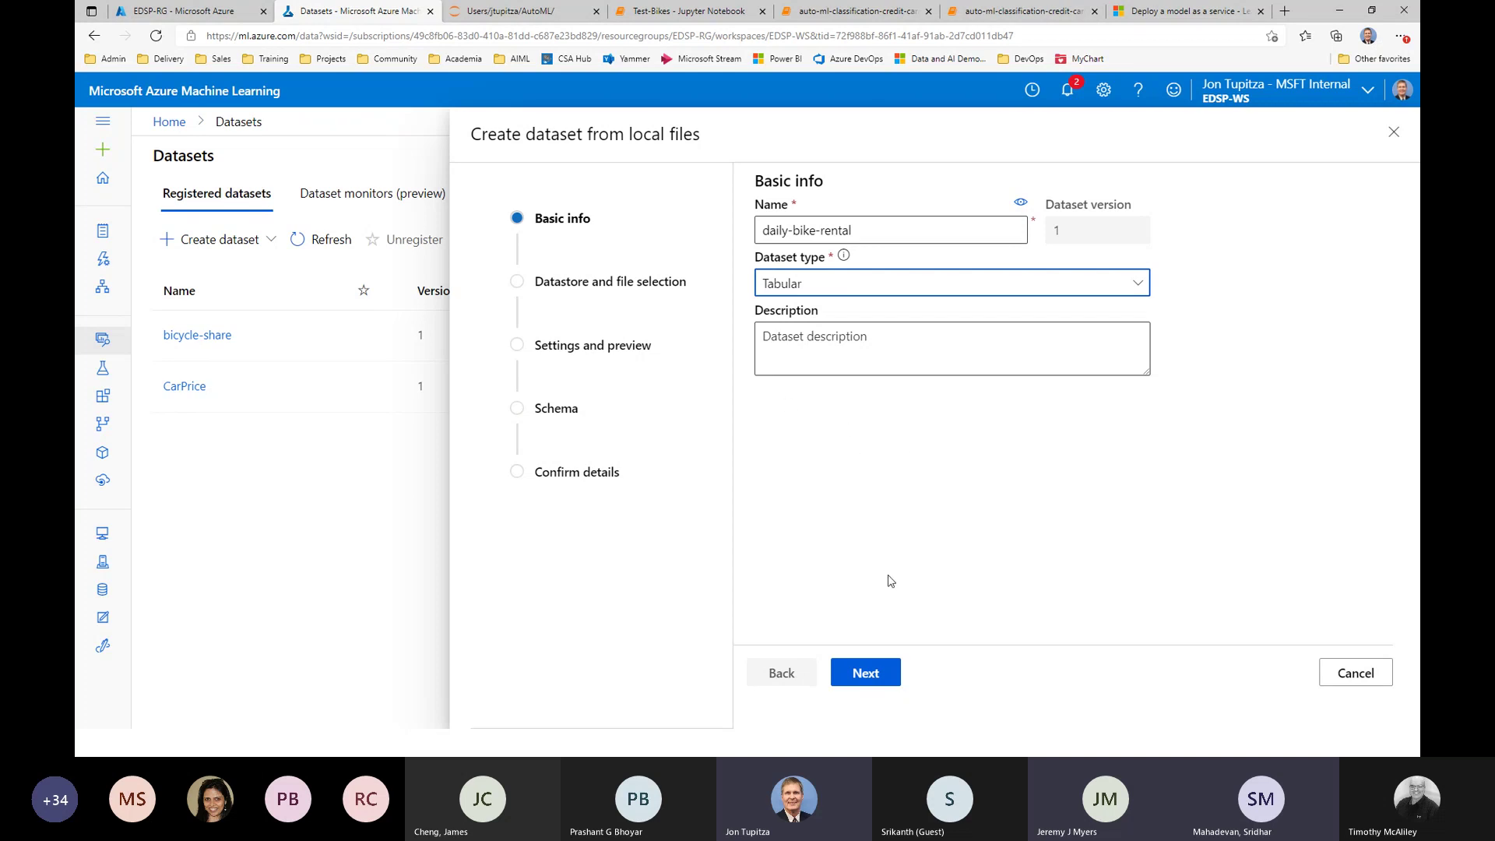
left_click(883, 680)
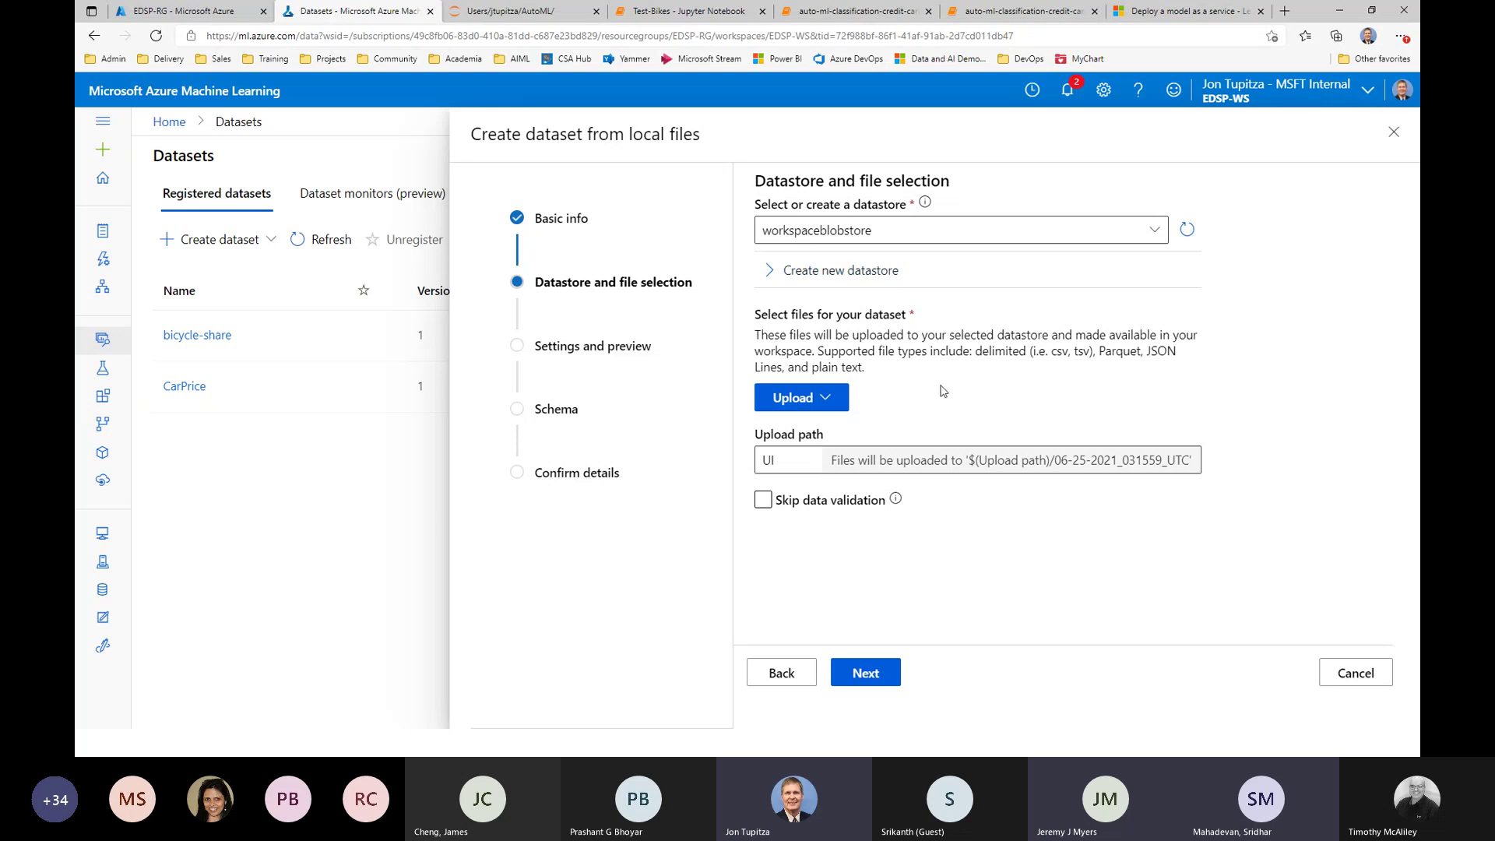
- Upload daily-bike-share.csv from the Demo Datasets folder to the workspaceblobstore datastore for the dataset
left_click(825, 403)
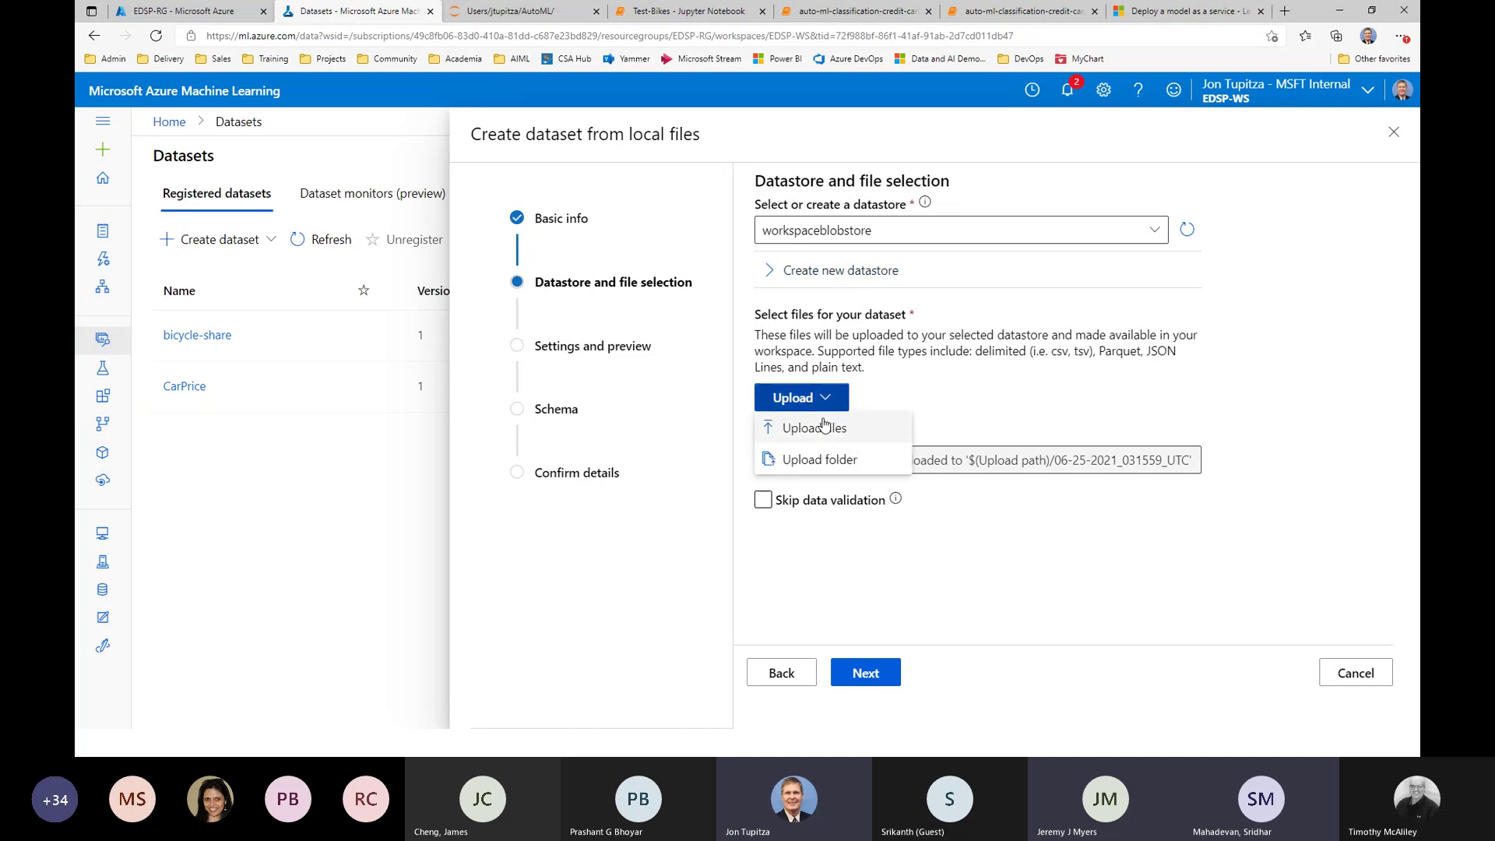
left_click(814, 427)
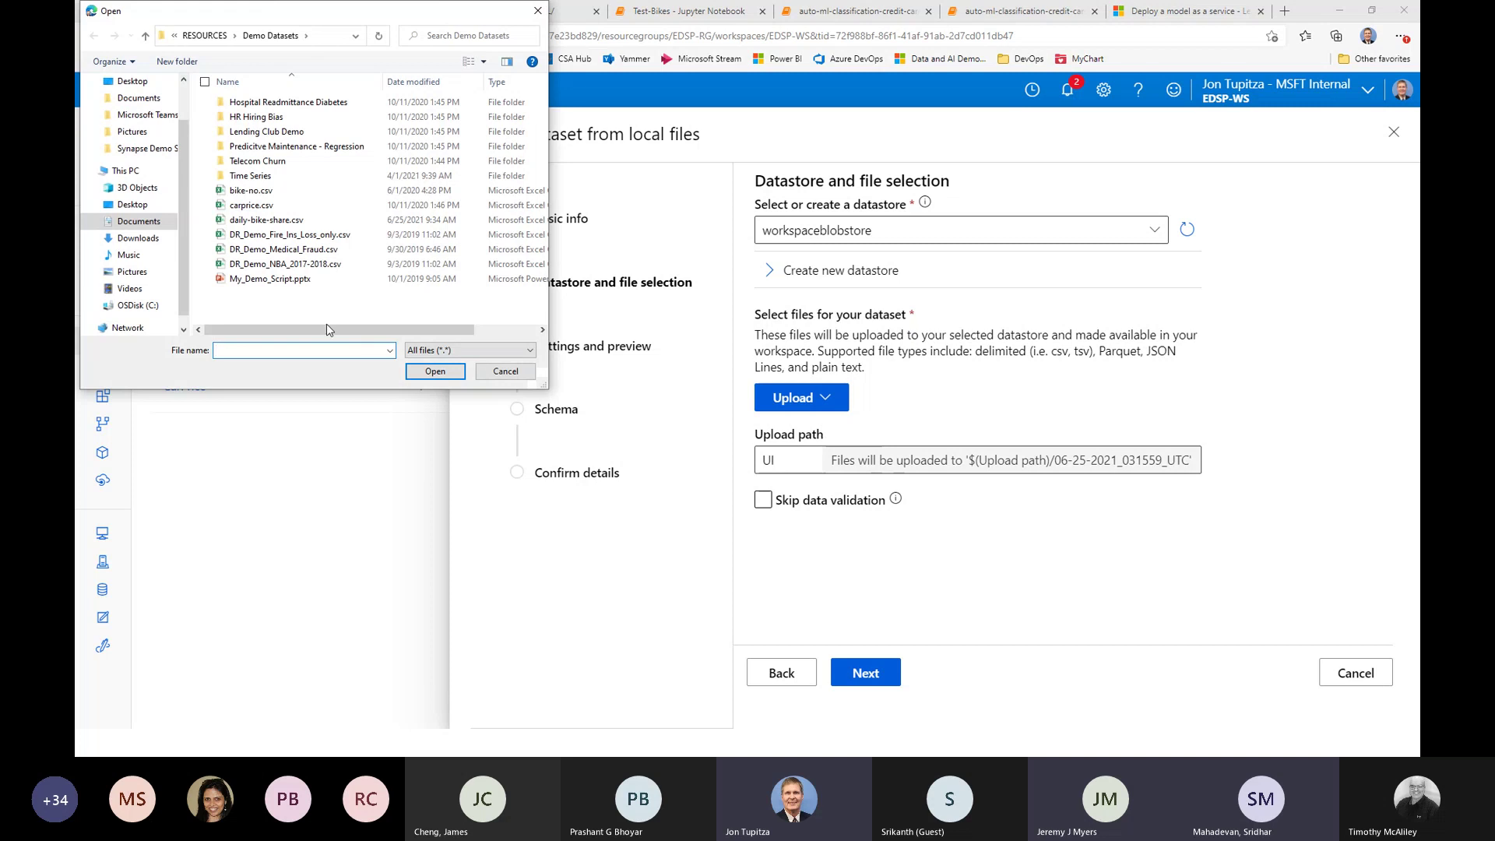
left_click(284, 220)
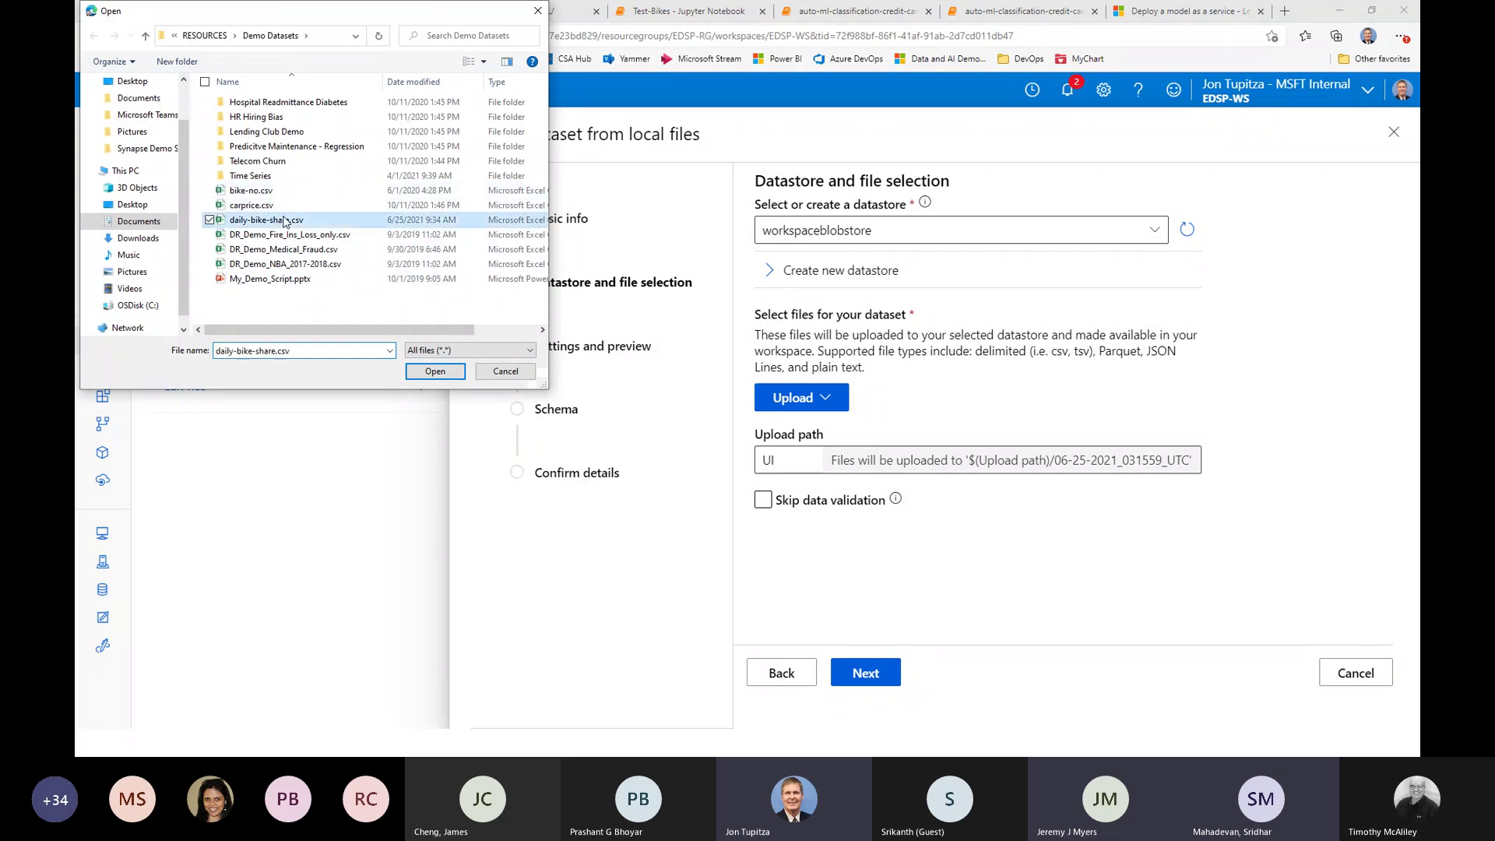
left_click(434, 371)
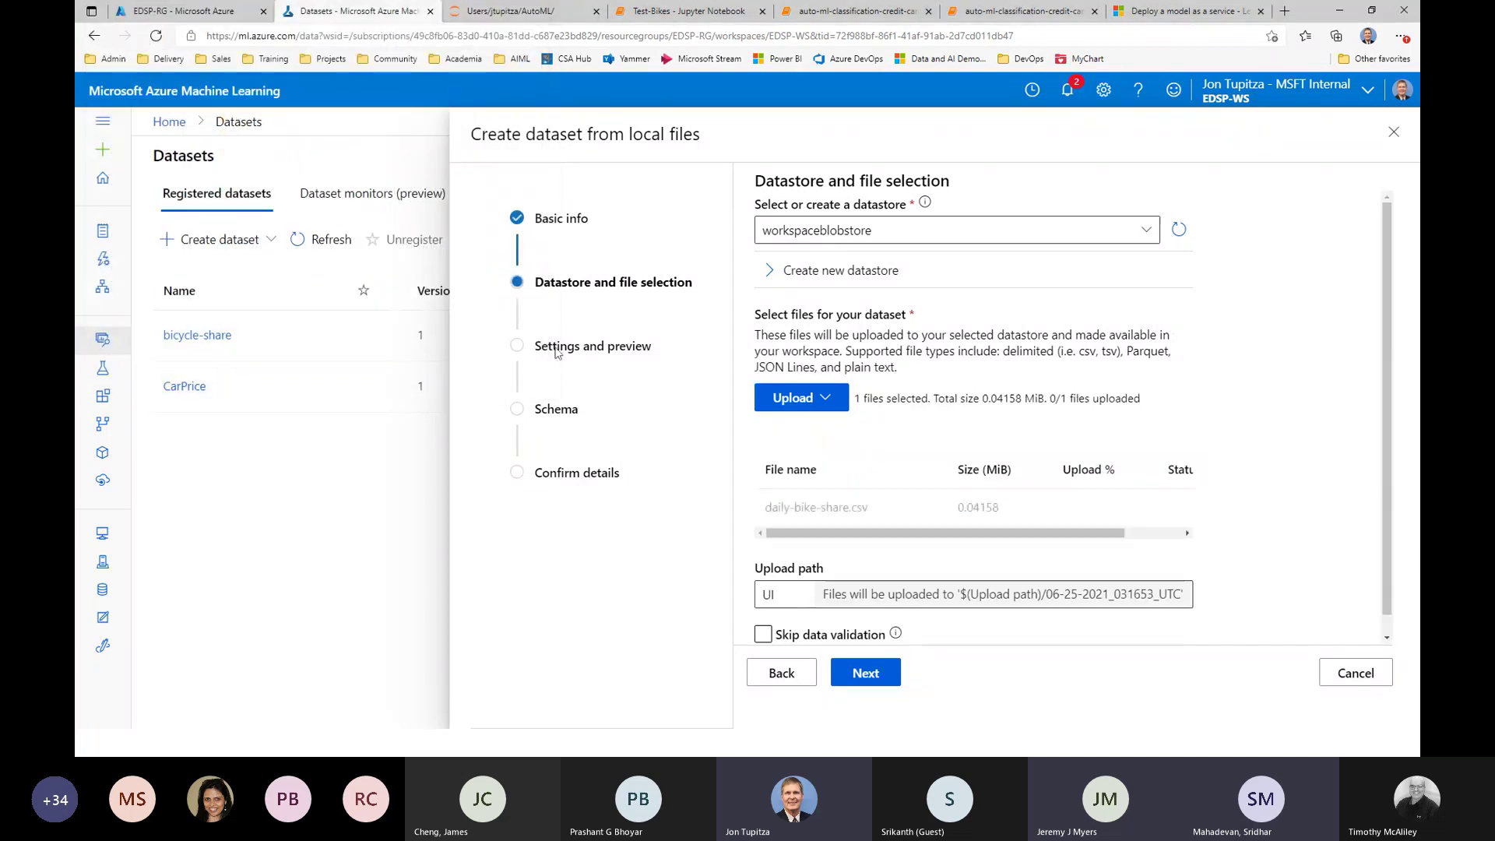
scroll(1311, 489, "down", 1)
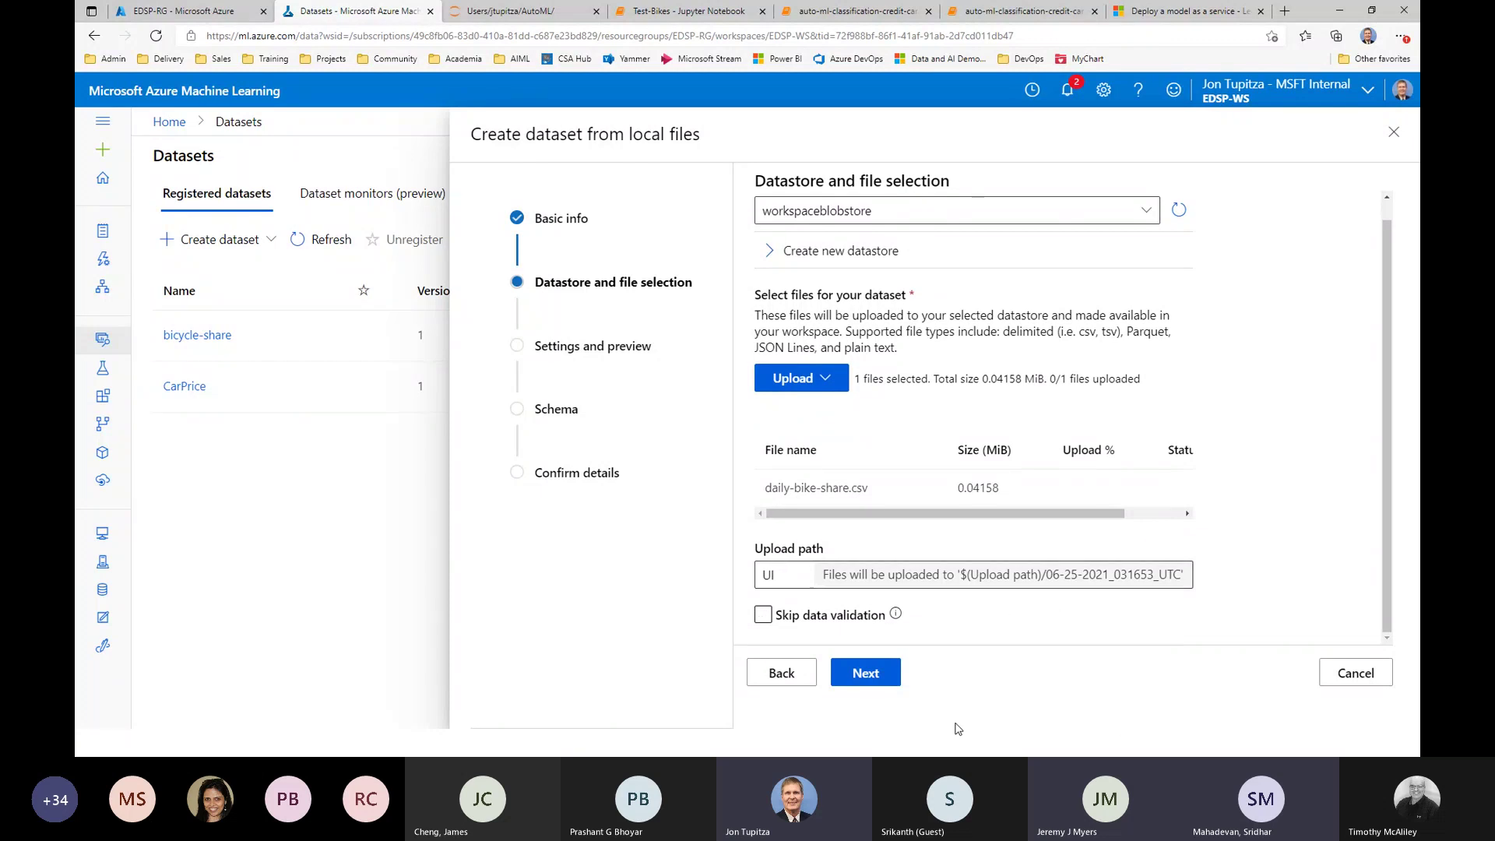
left_click(870, 678)
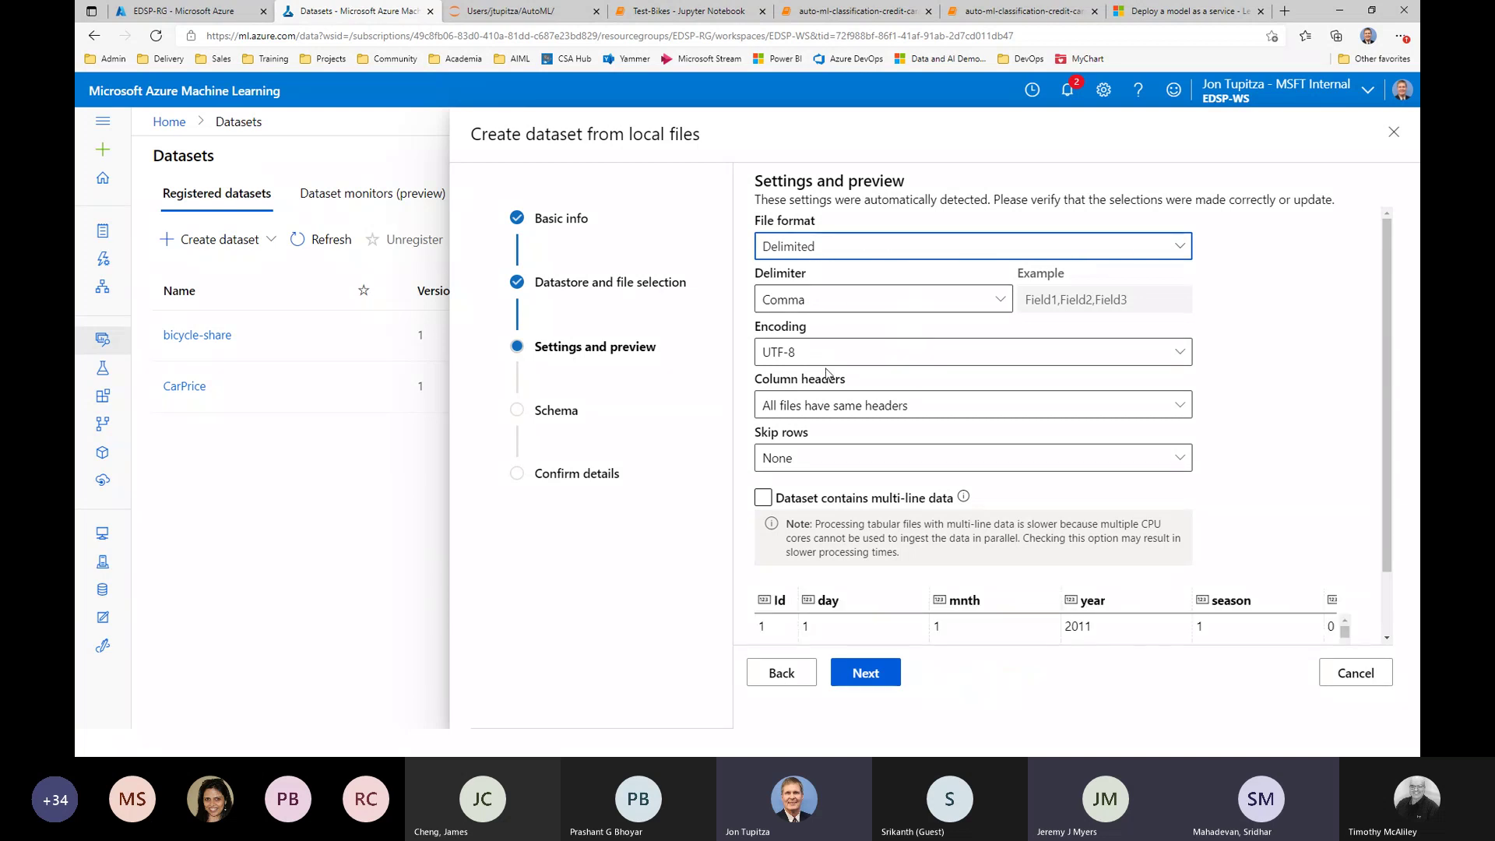
- Set the column headers to Only first file has headers, check the previewed columns and accept the file settings
left_click(937, 412)
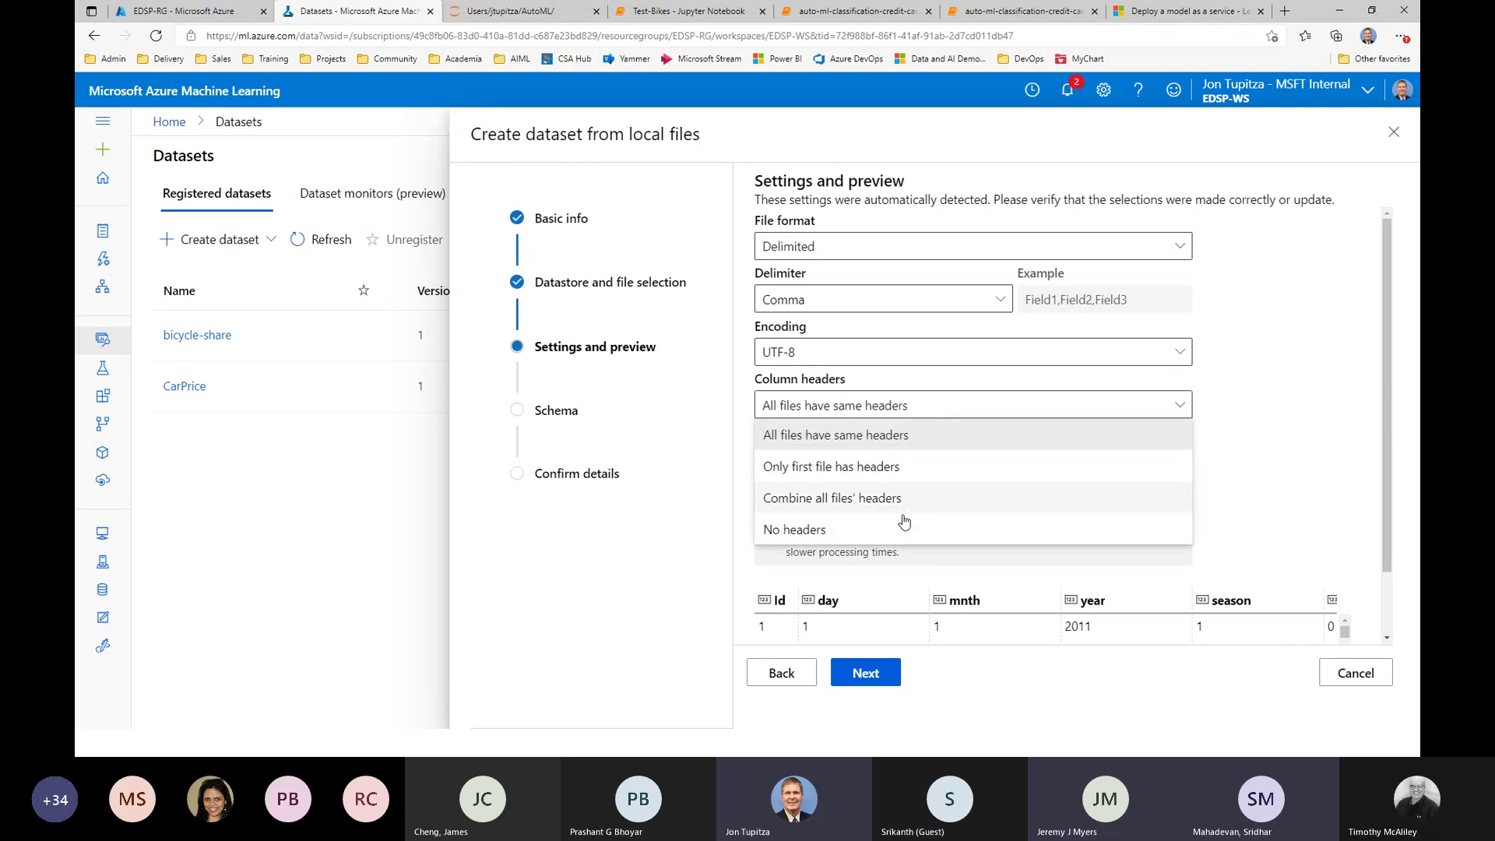
left_click(903, 474)
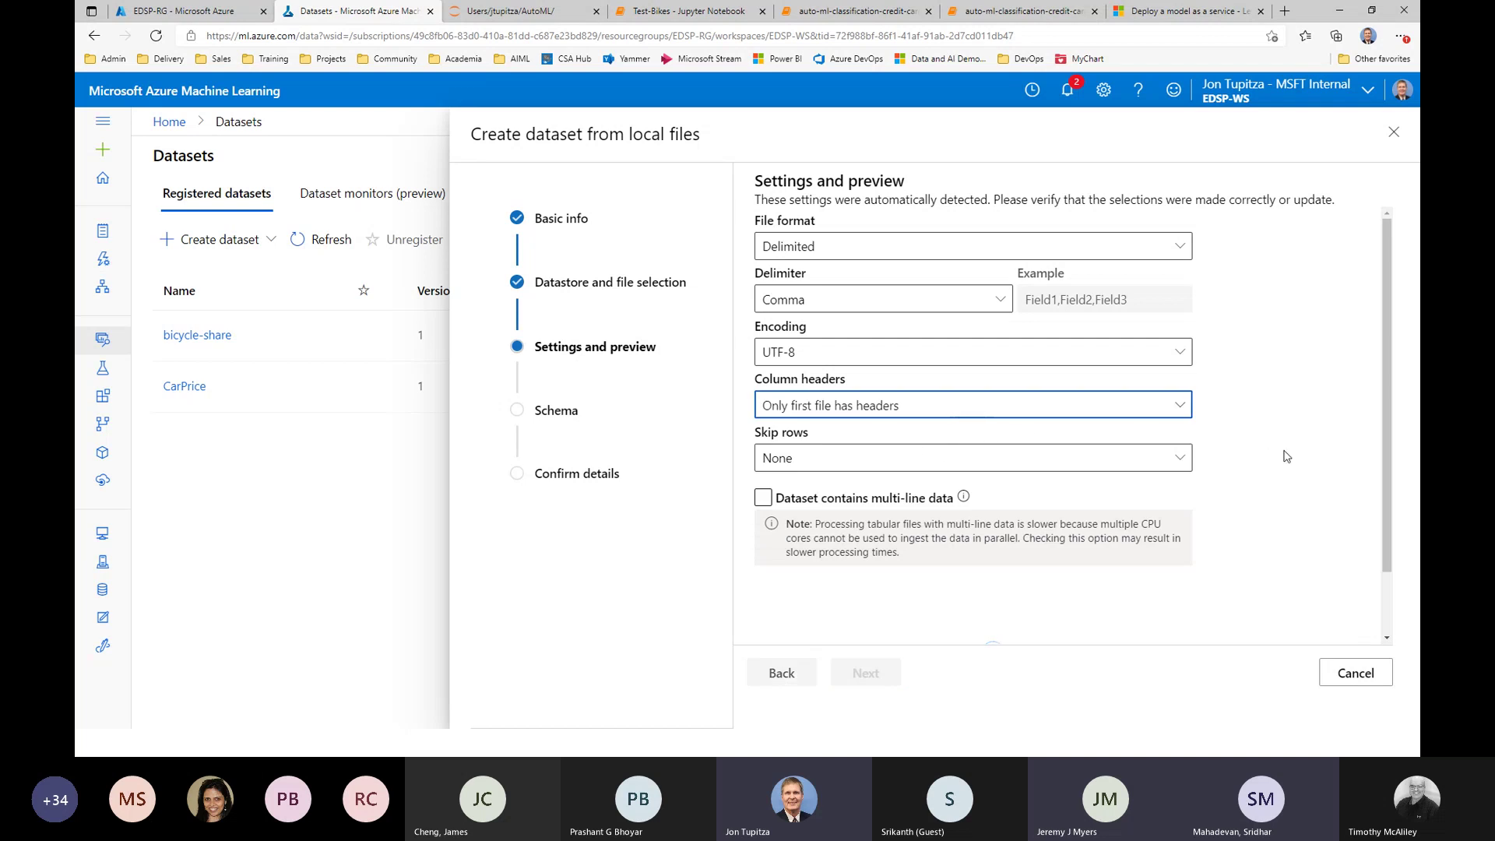
scroll(1245, 454, "down", 1)
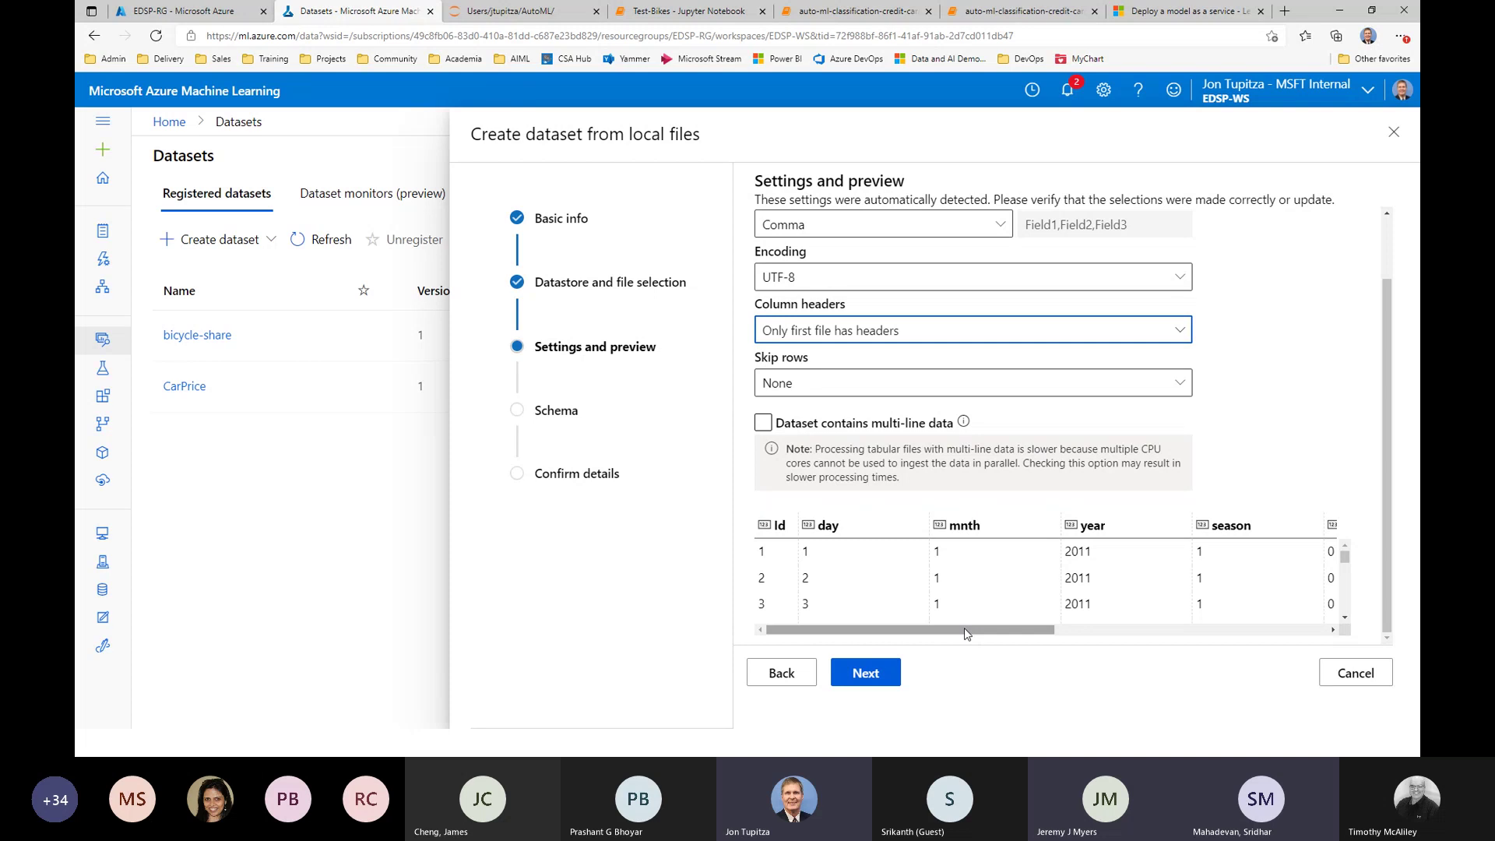
left_click_drag(963, 628, 1324, 591)
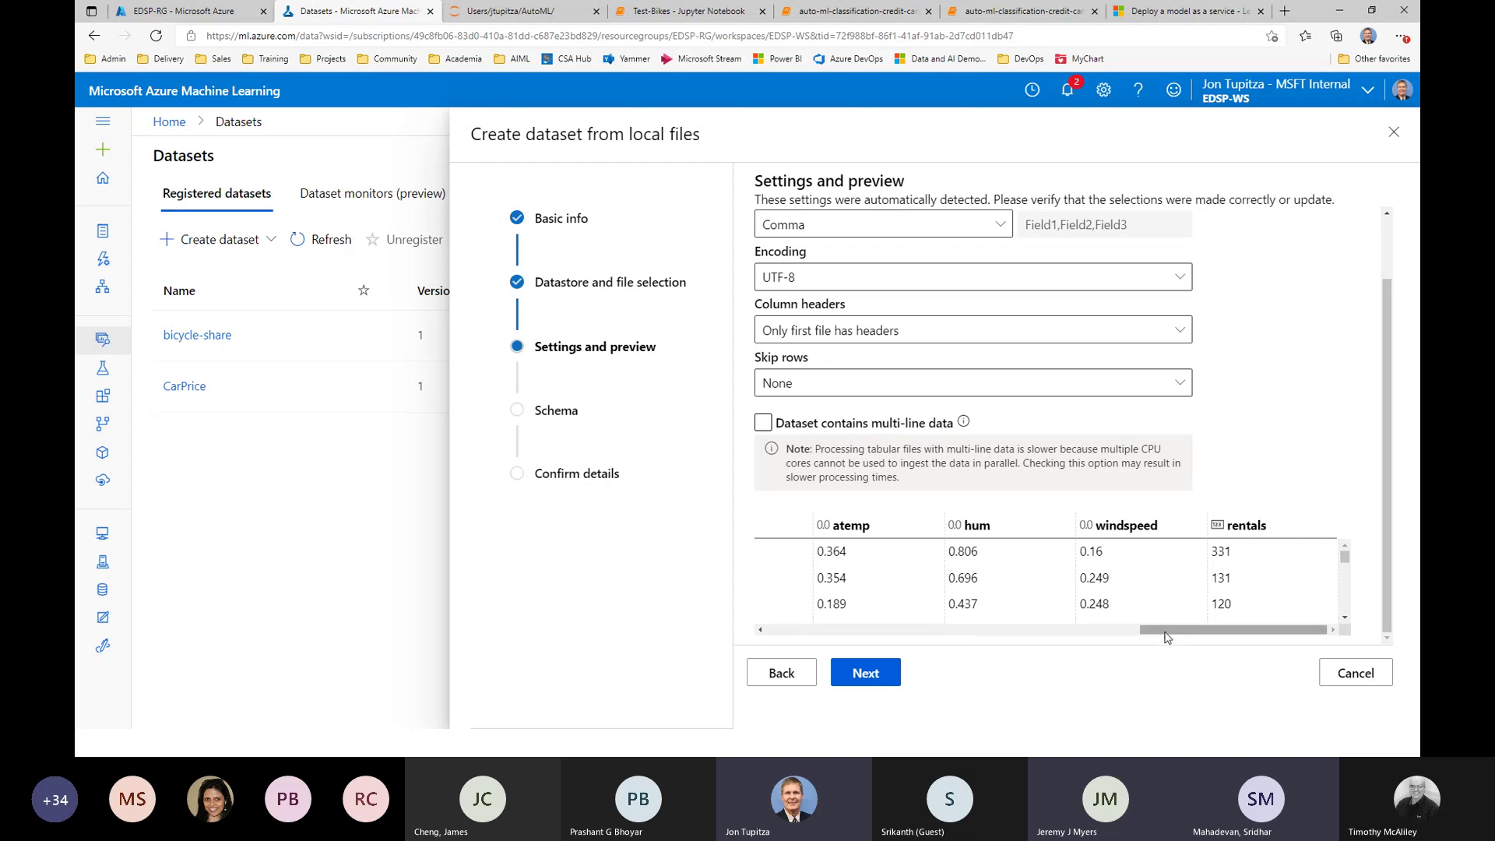
left_click_drag(1165, 636, 906, 636)
left_click_drag(817, 655, 676, 638)
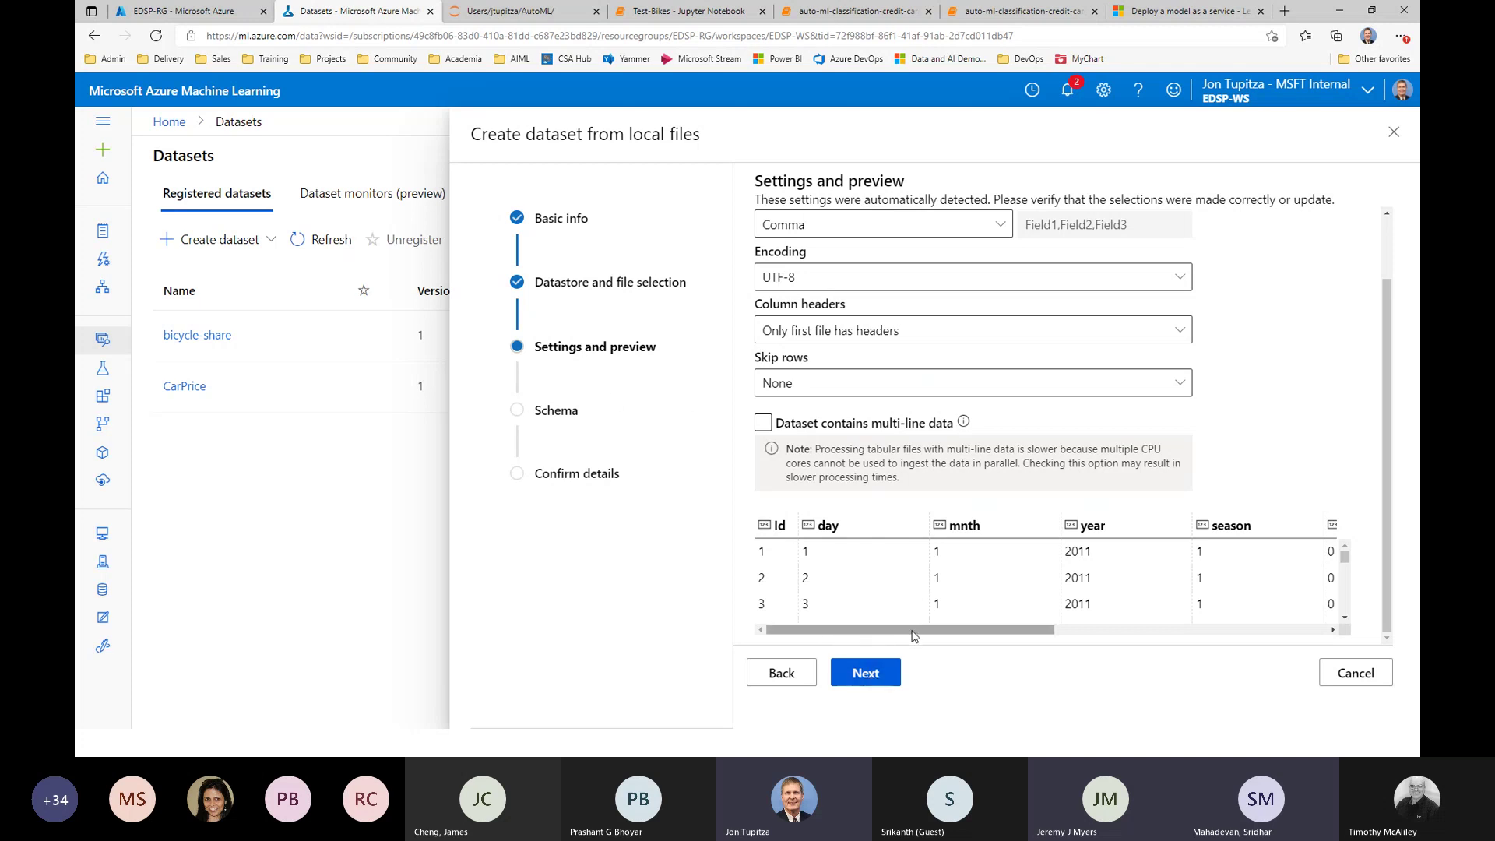
left_click_drag(917, 629, 1395, 637)
left_click_drag(1296, 632, 1317, 631)
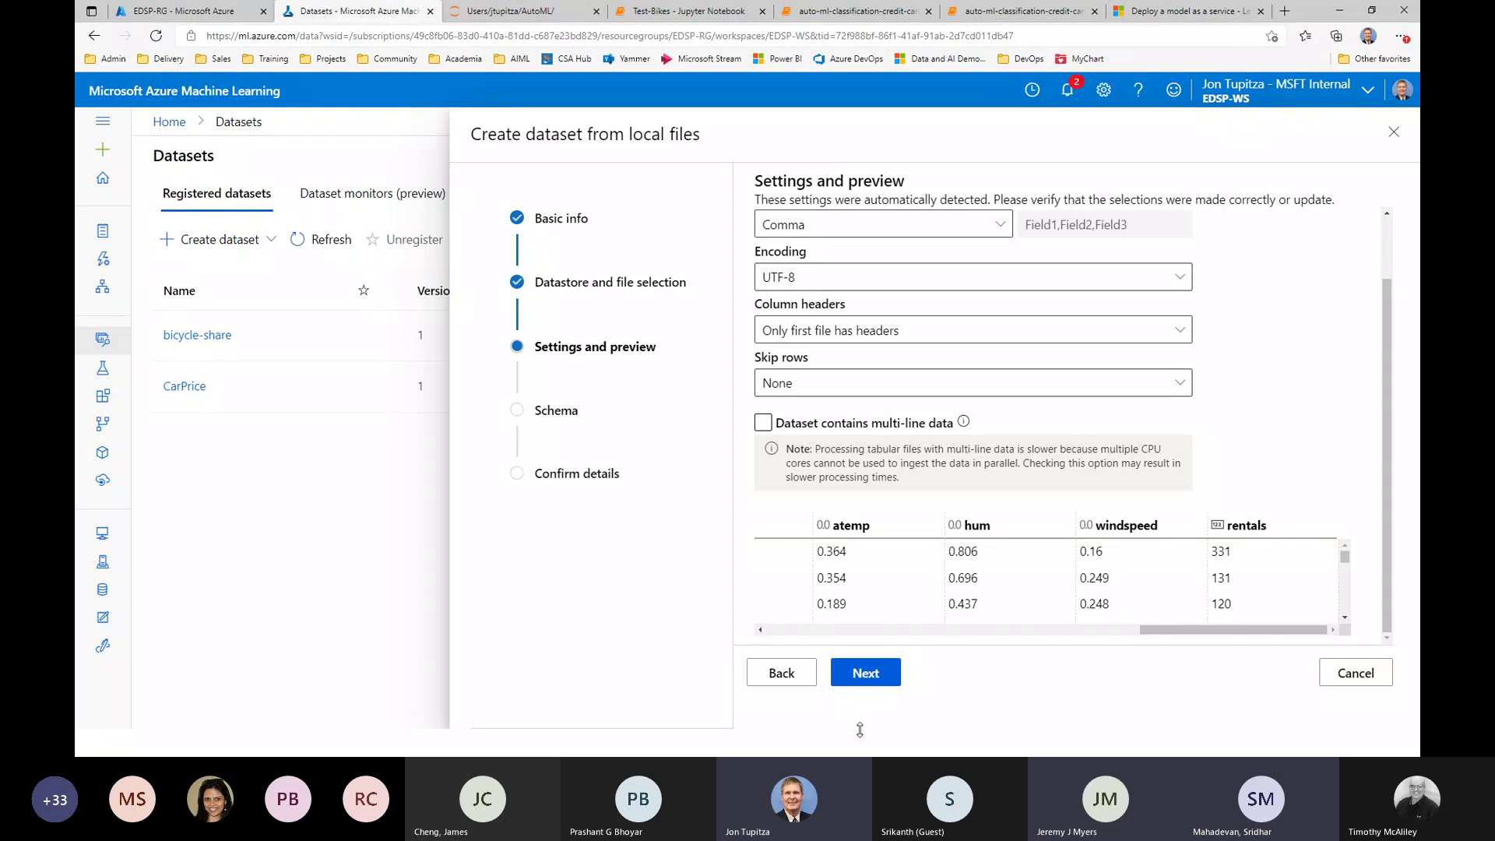
left_click(866, 672)
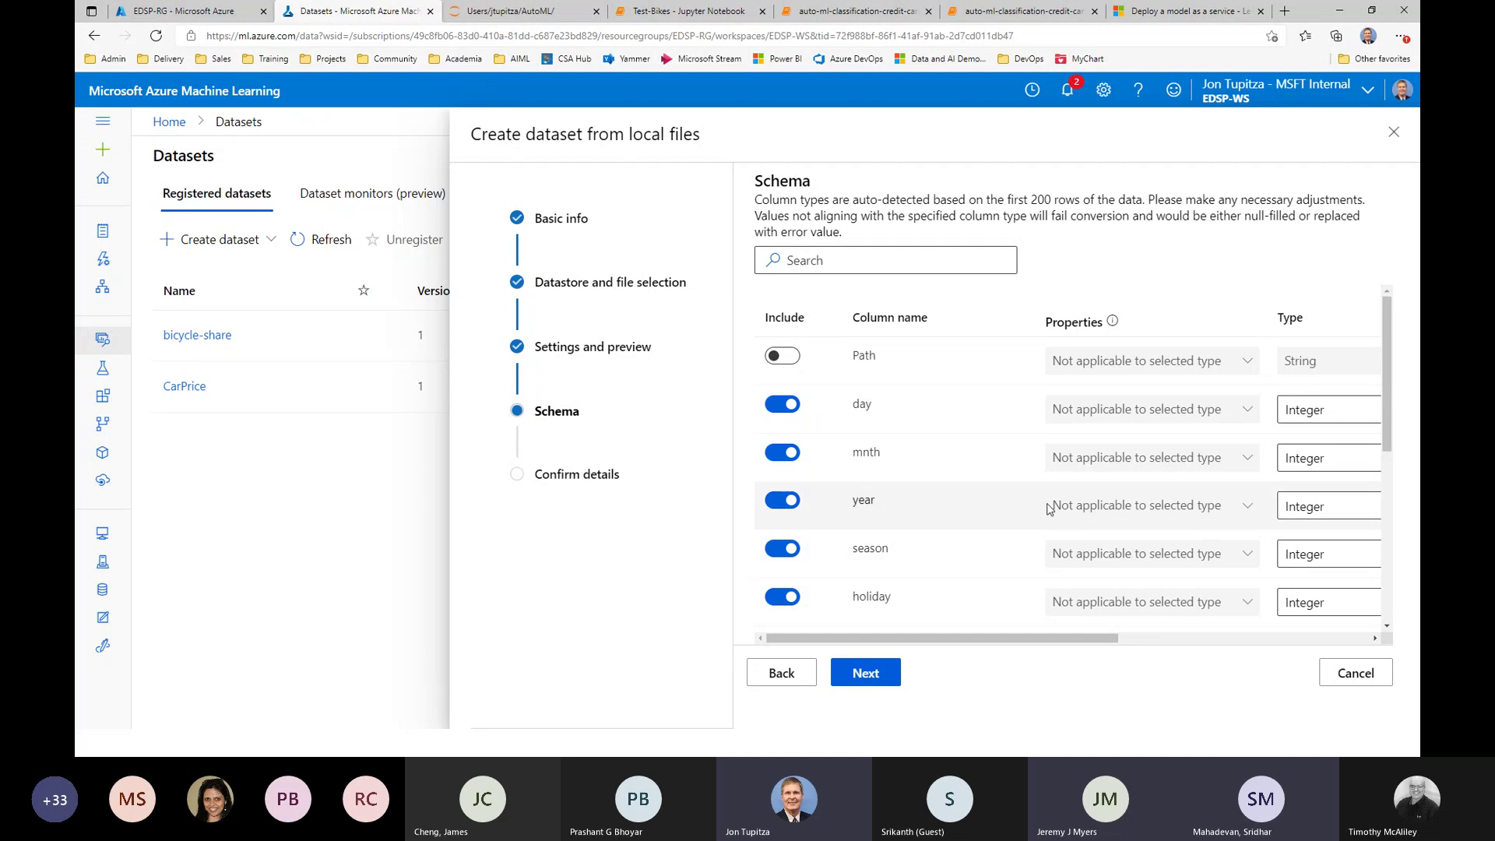
- Check and accept the detected column schema, review the confirmation details and create the daily-bike-rental dataset
left_click_drag(1384, 404, 1405, 599)
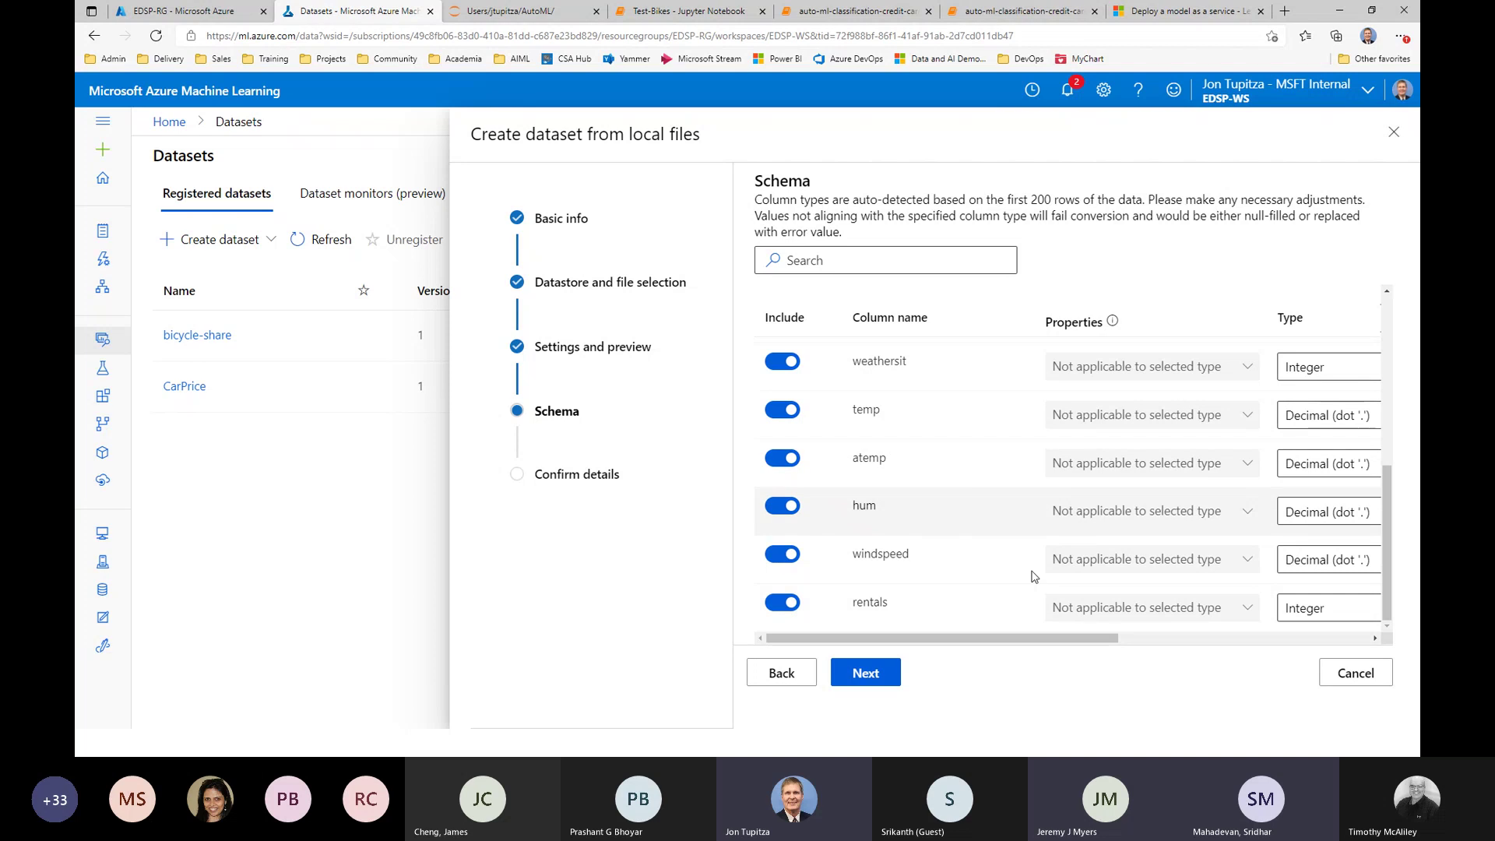
left_click(866, 674)
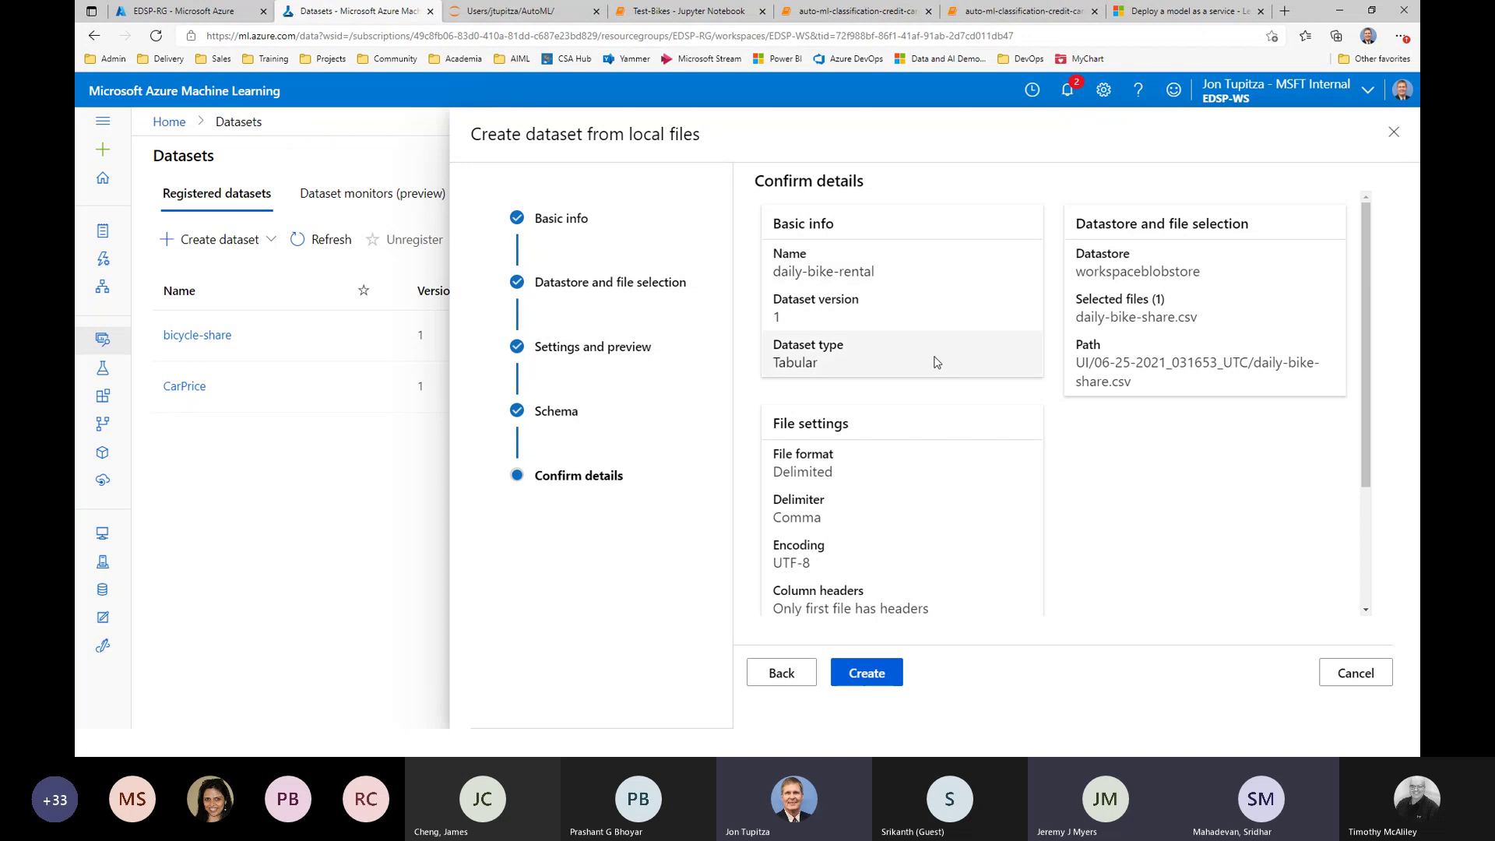
scroll(983, 459, "down", 2)
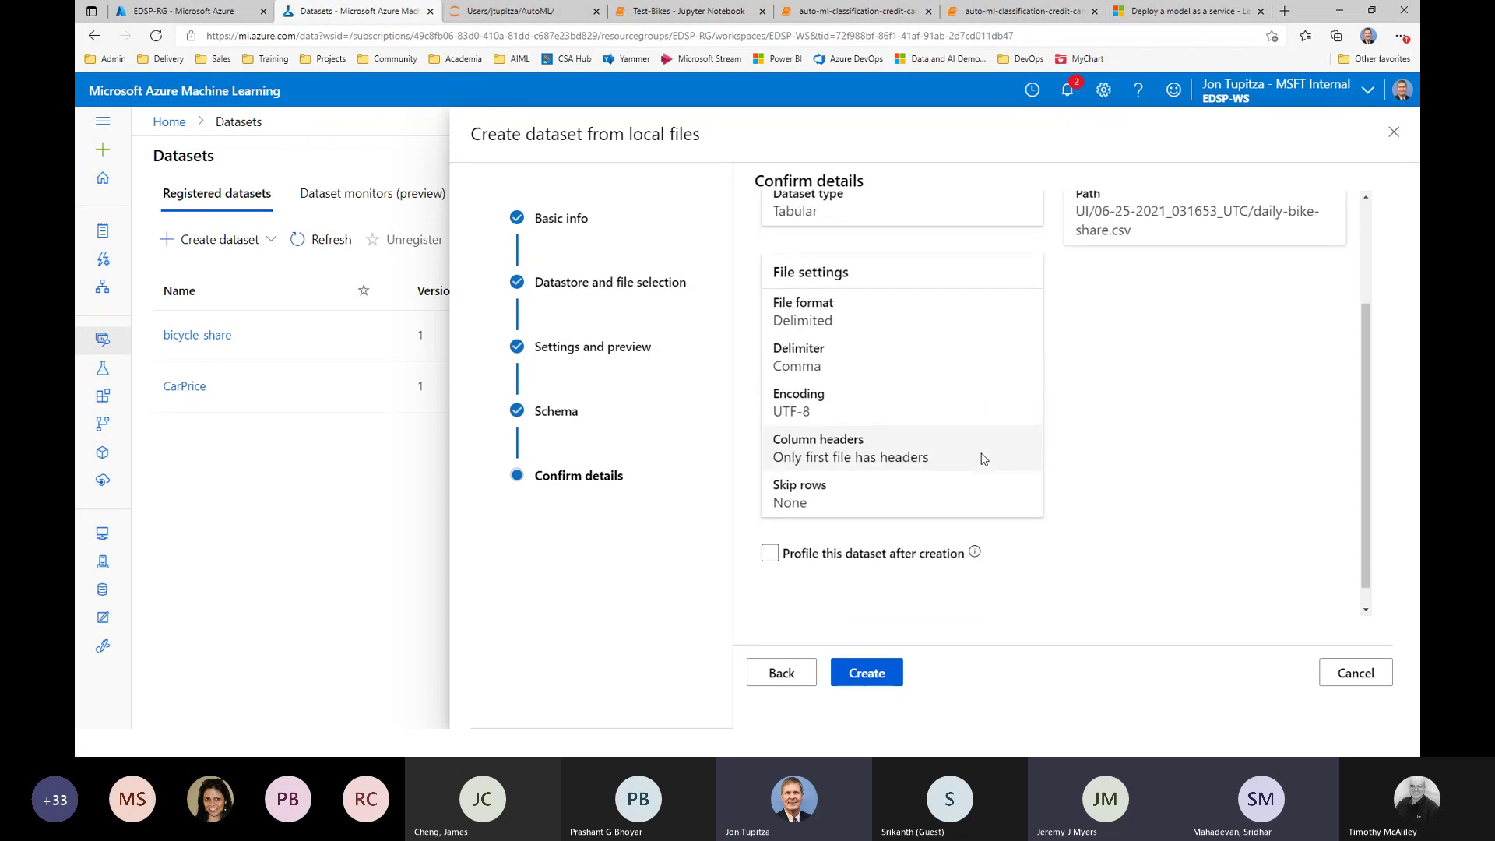
scroll(1150, 380, "up", 2)
scroll(1151, 380, "down", 2)
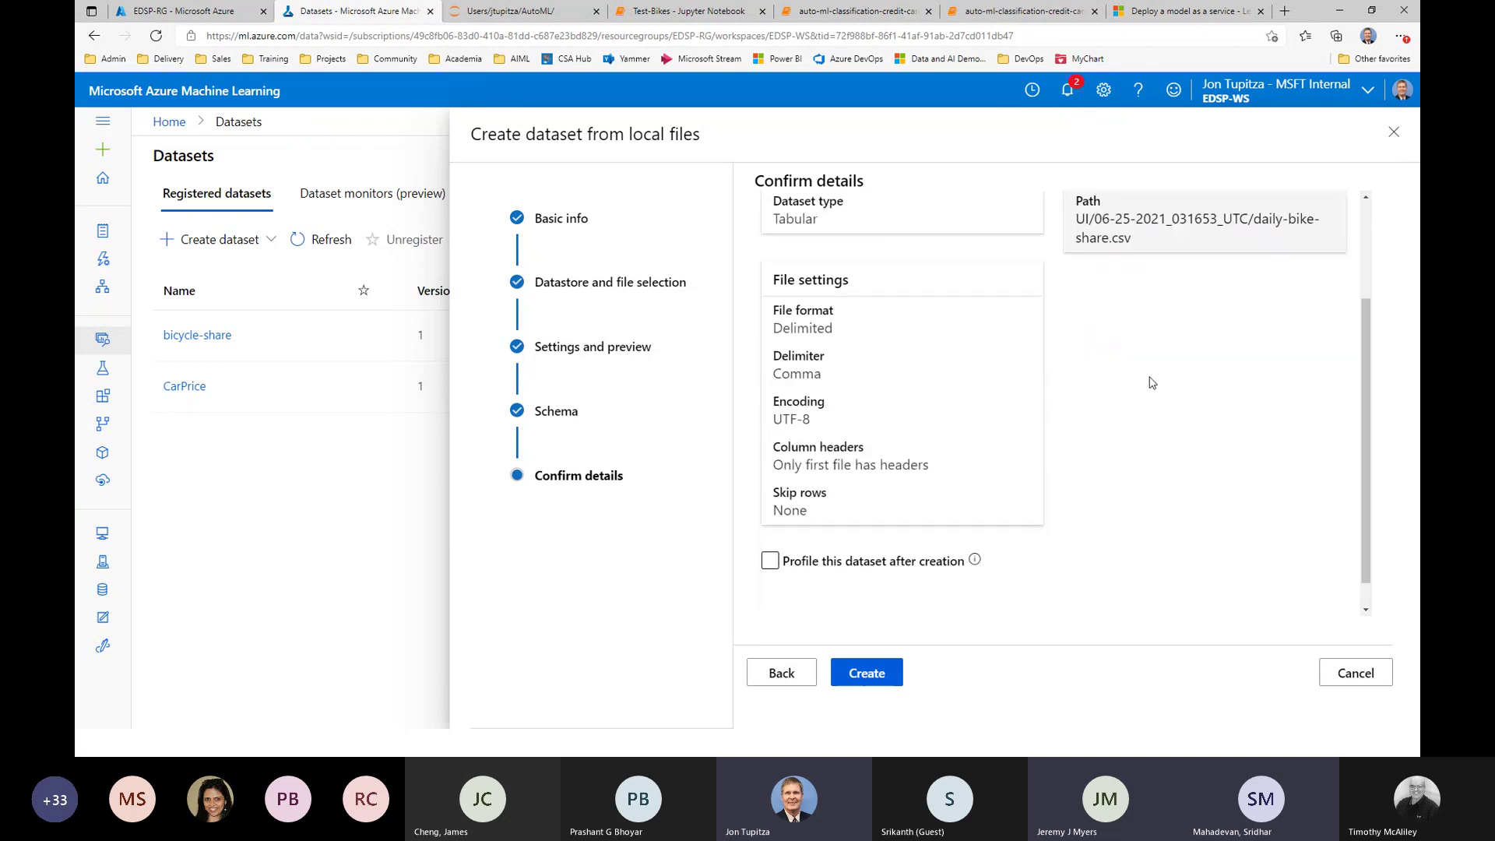
scroll(1150, 381, "up", 2)
scroll(1150, 381, "down", 2)
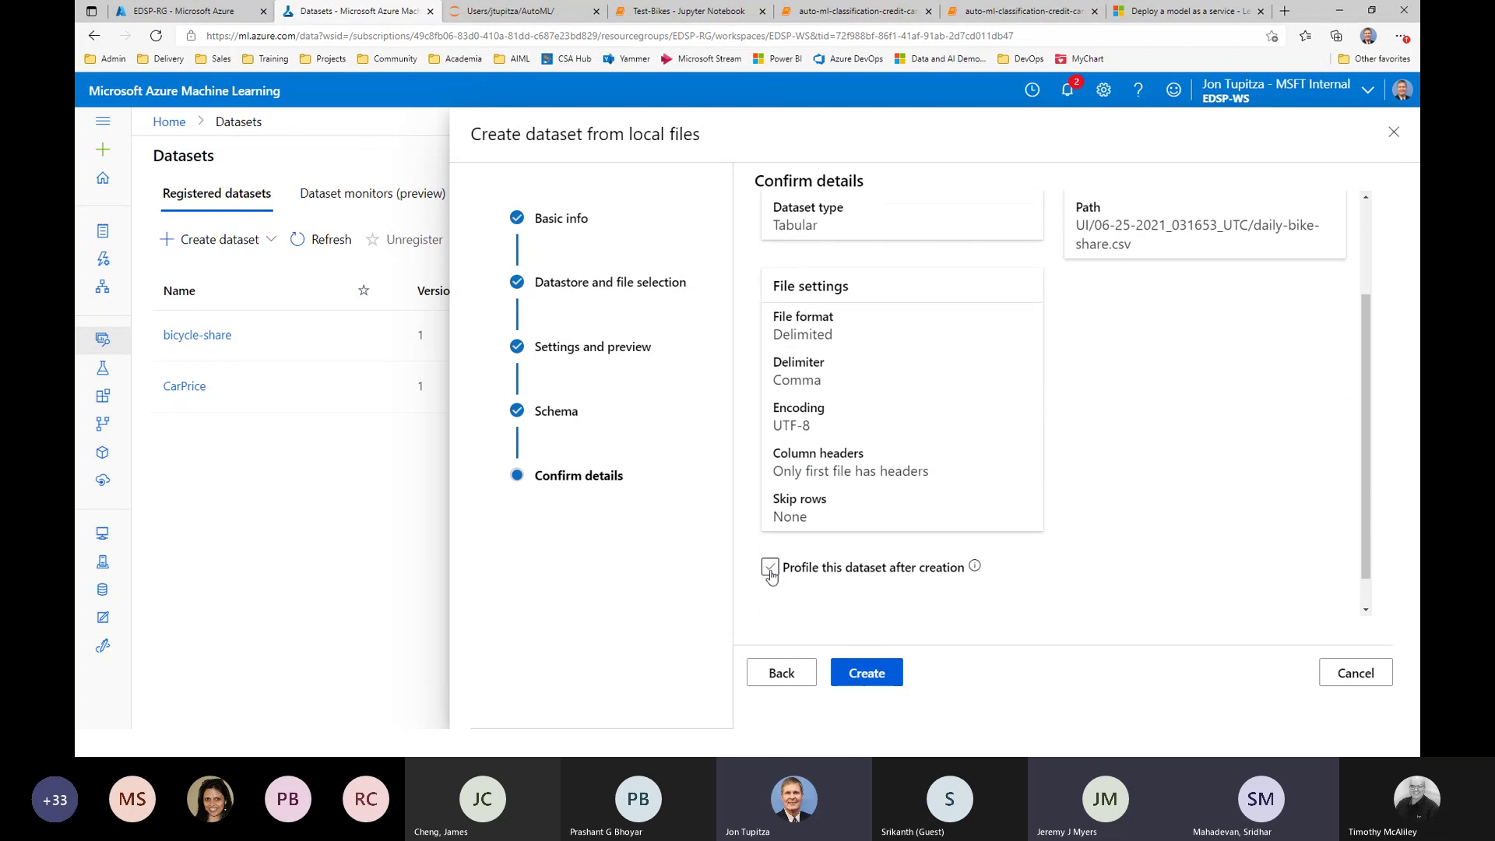
left_click(769, 567)
left_click(868, 674)
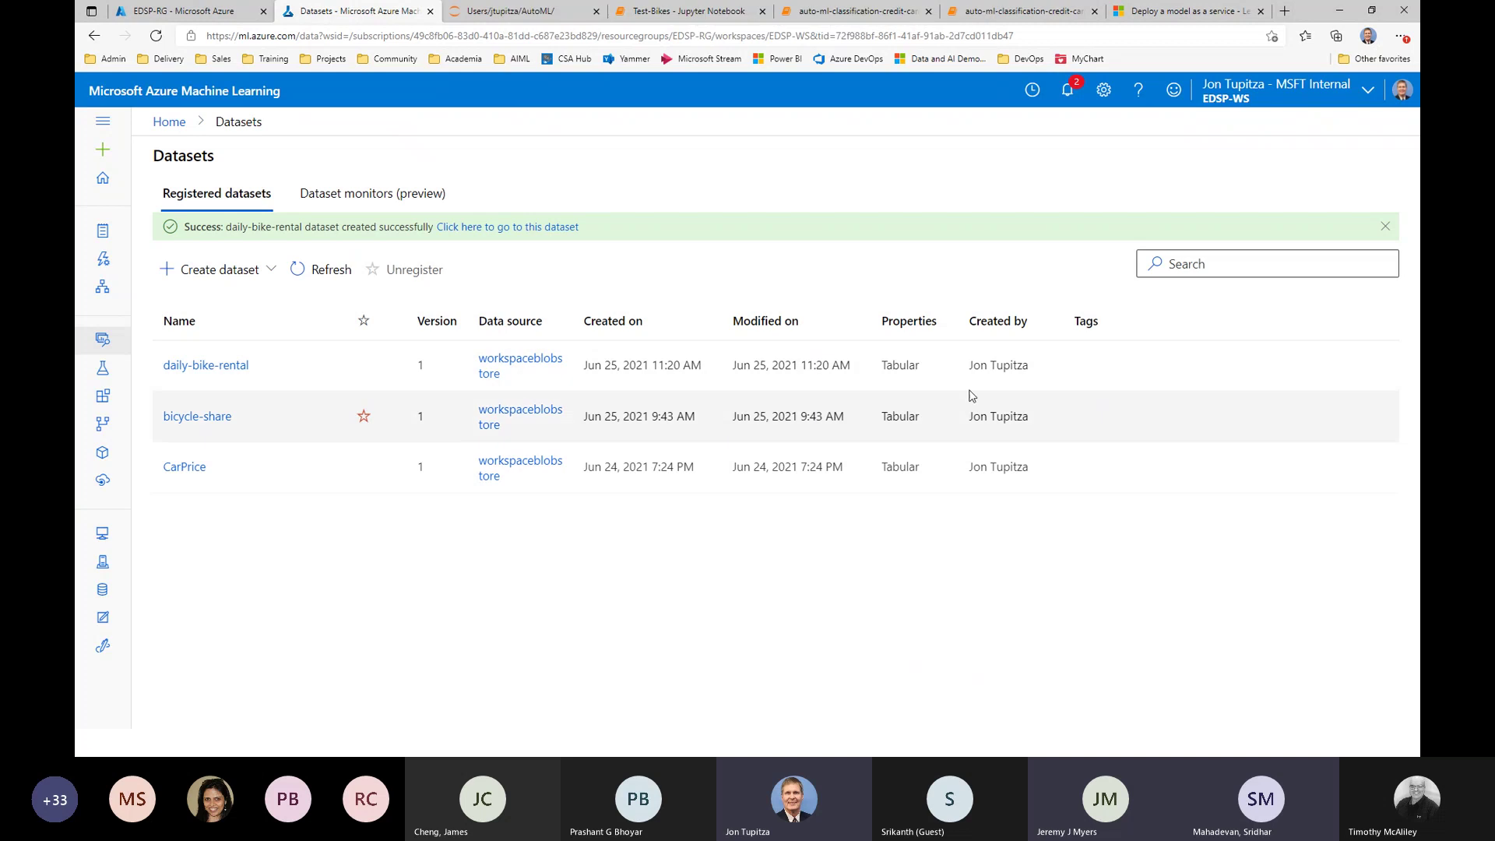
- Minimize the browser window to show the compute resources slide
left_click(1339, 10)
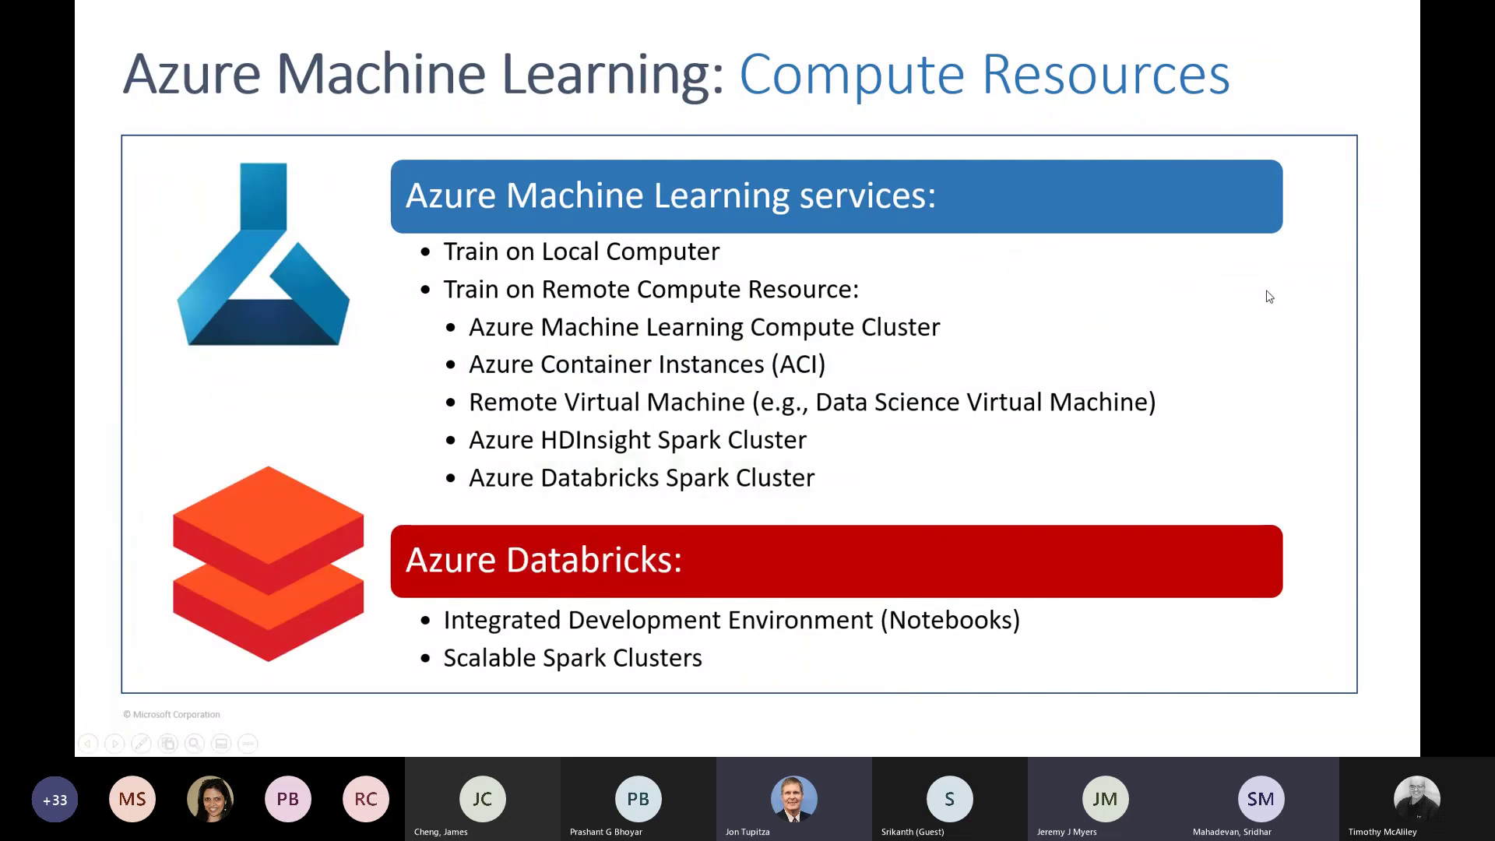
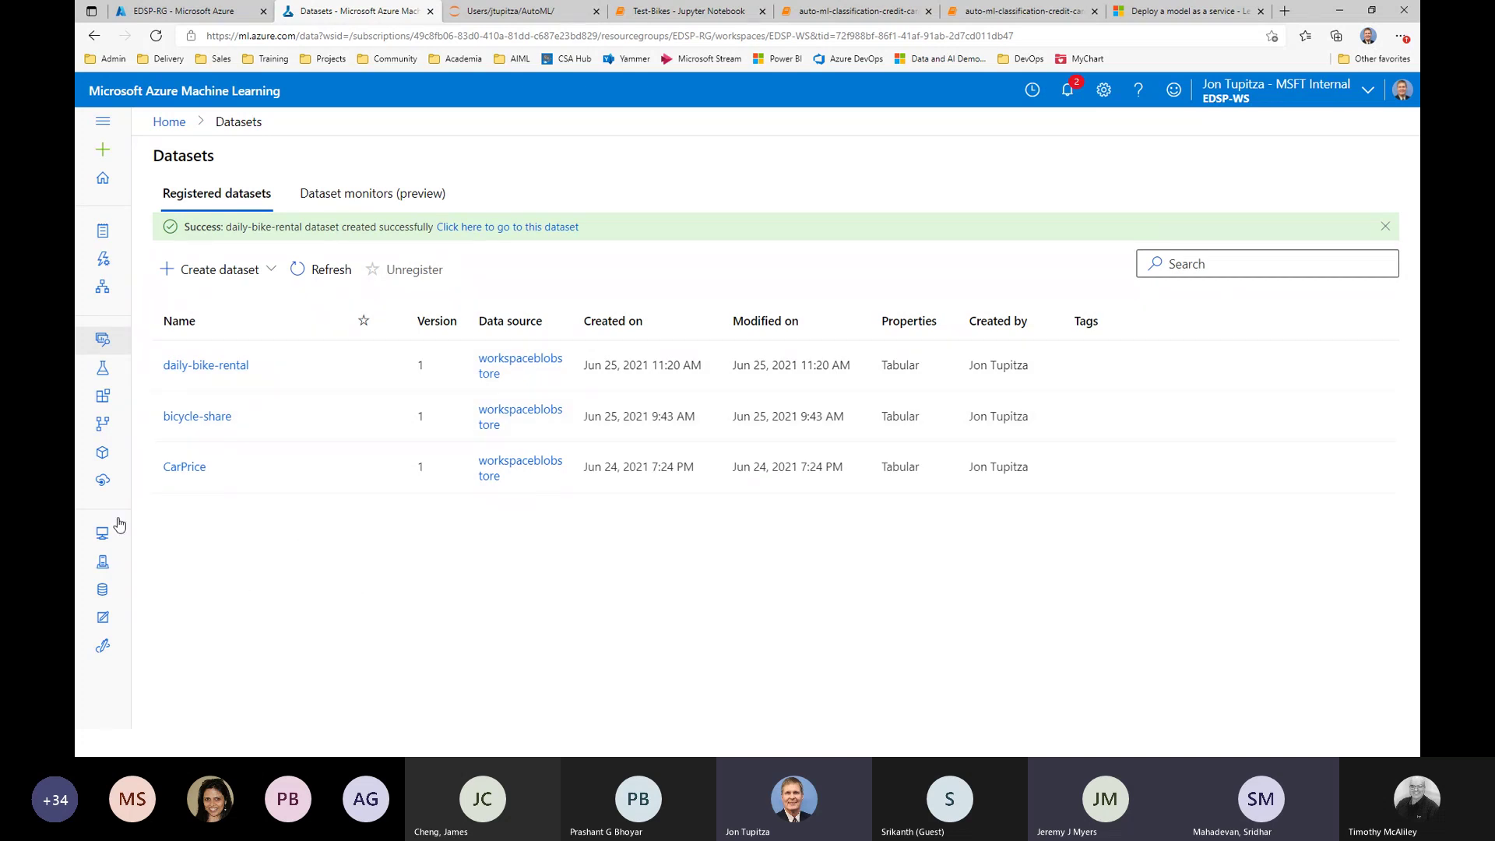
- Start a new Automated ML run and select daily-bike-rental as its input dataset
left_click(103, 370)
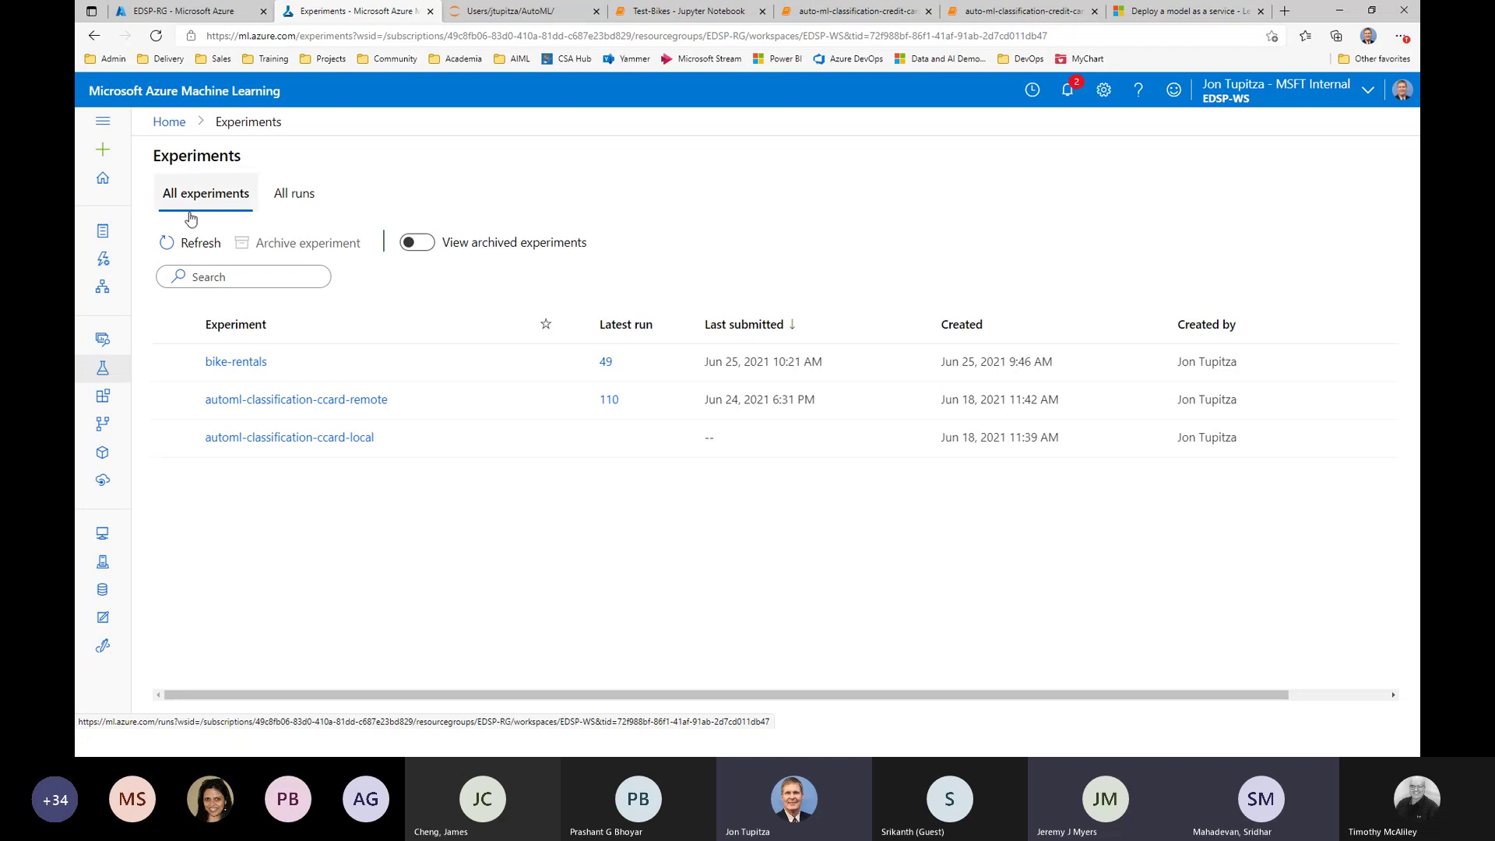
left_click(103, 262)
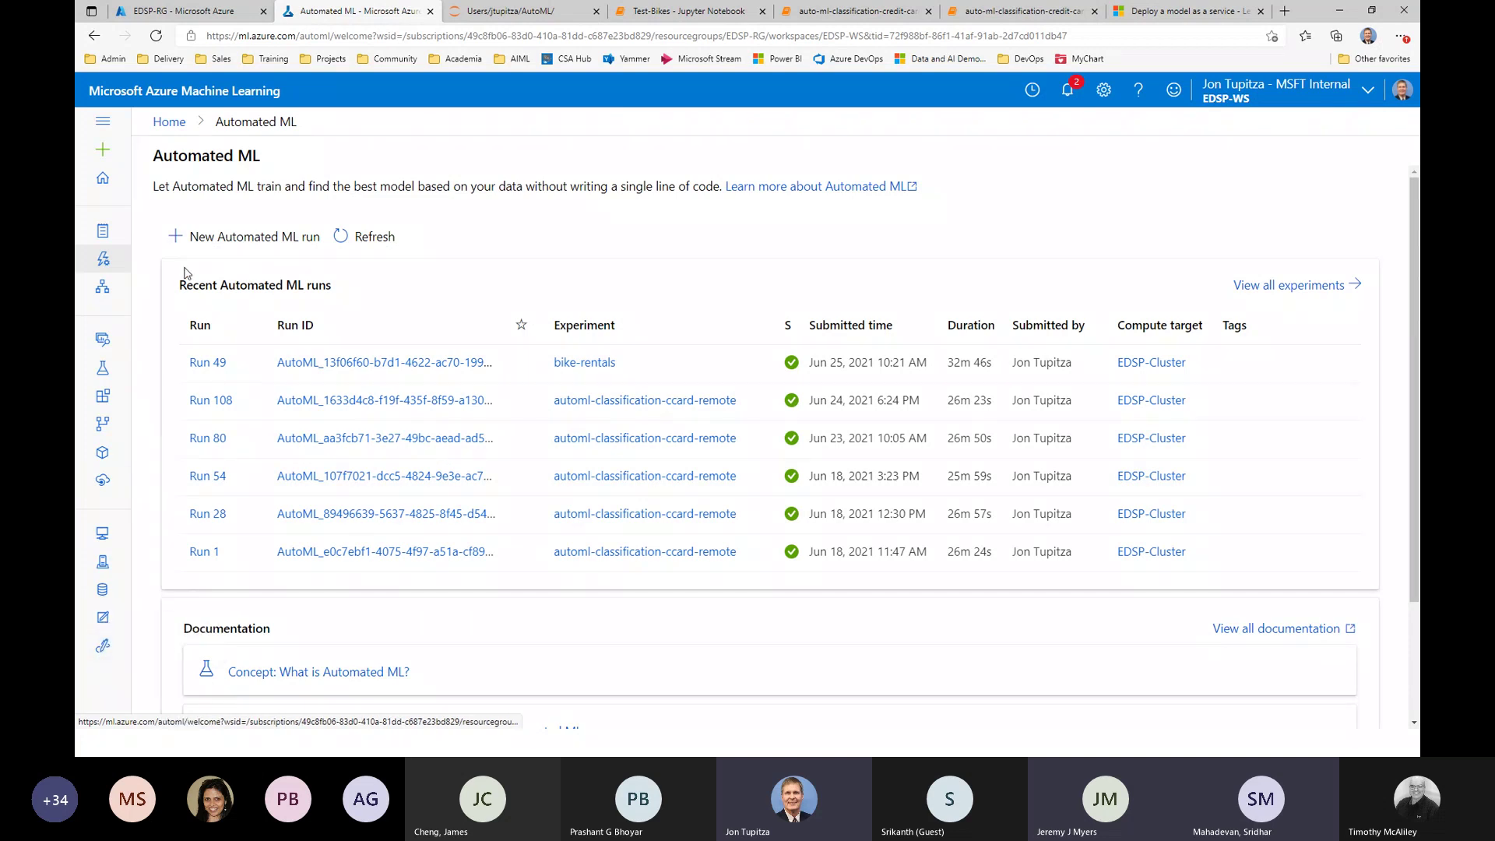
left_click(223, 246)
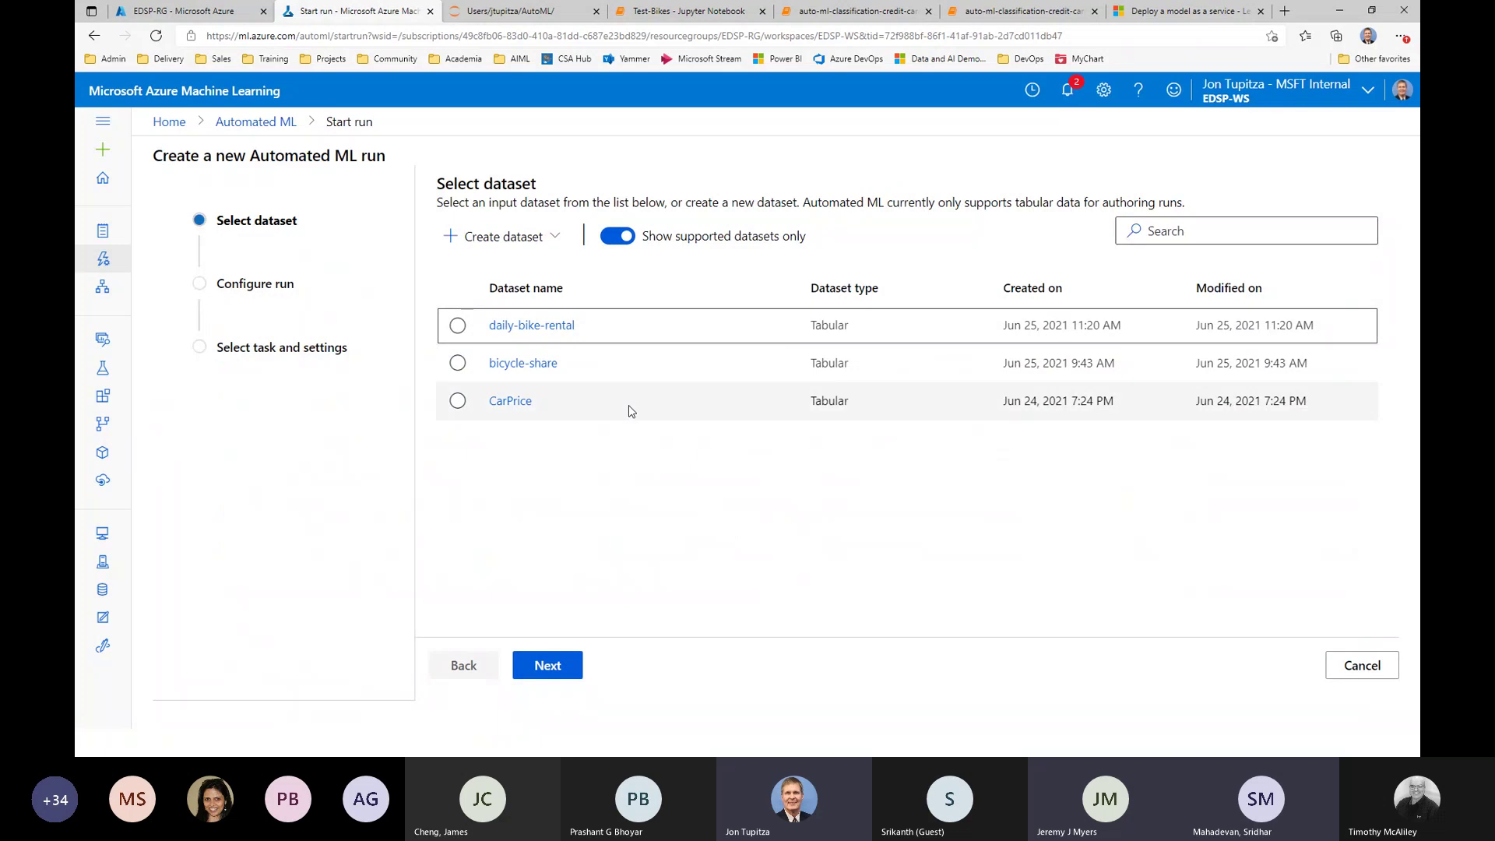
left_click(458, 326)
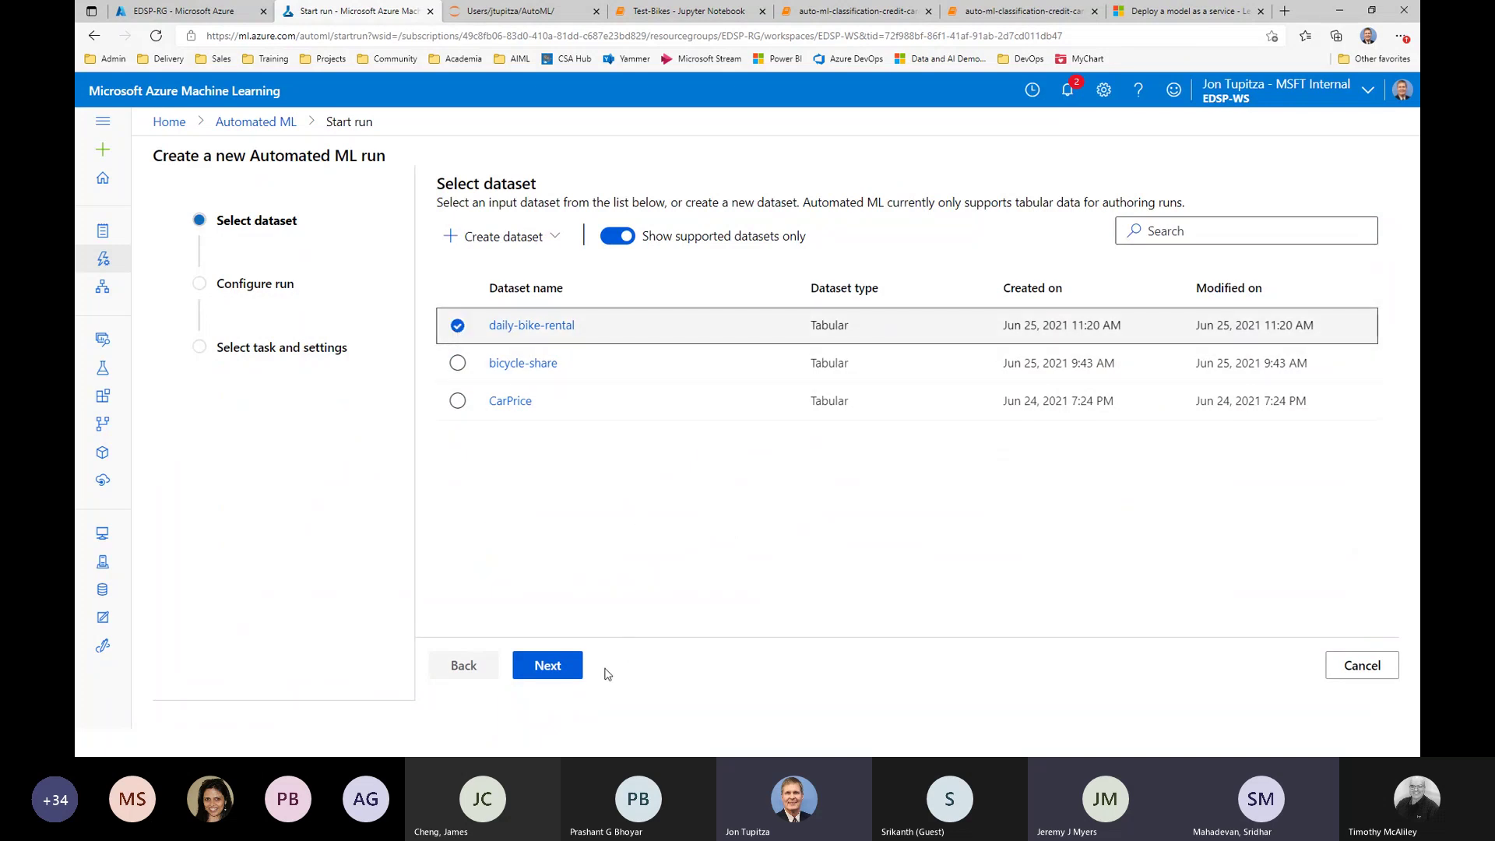
left_click(554, 668)
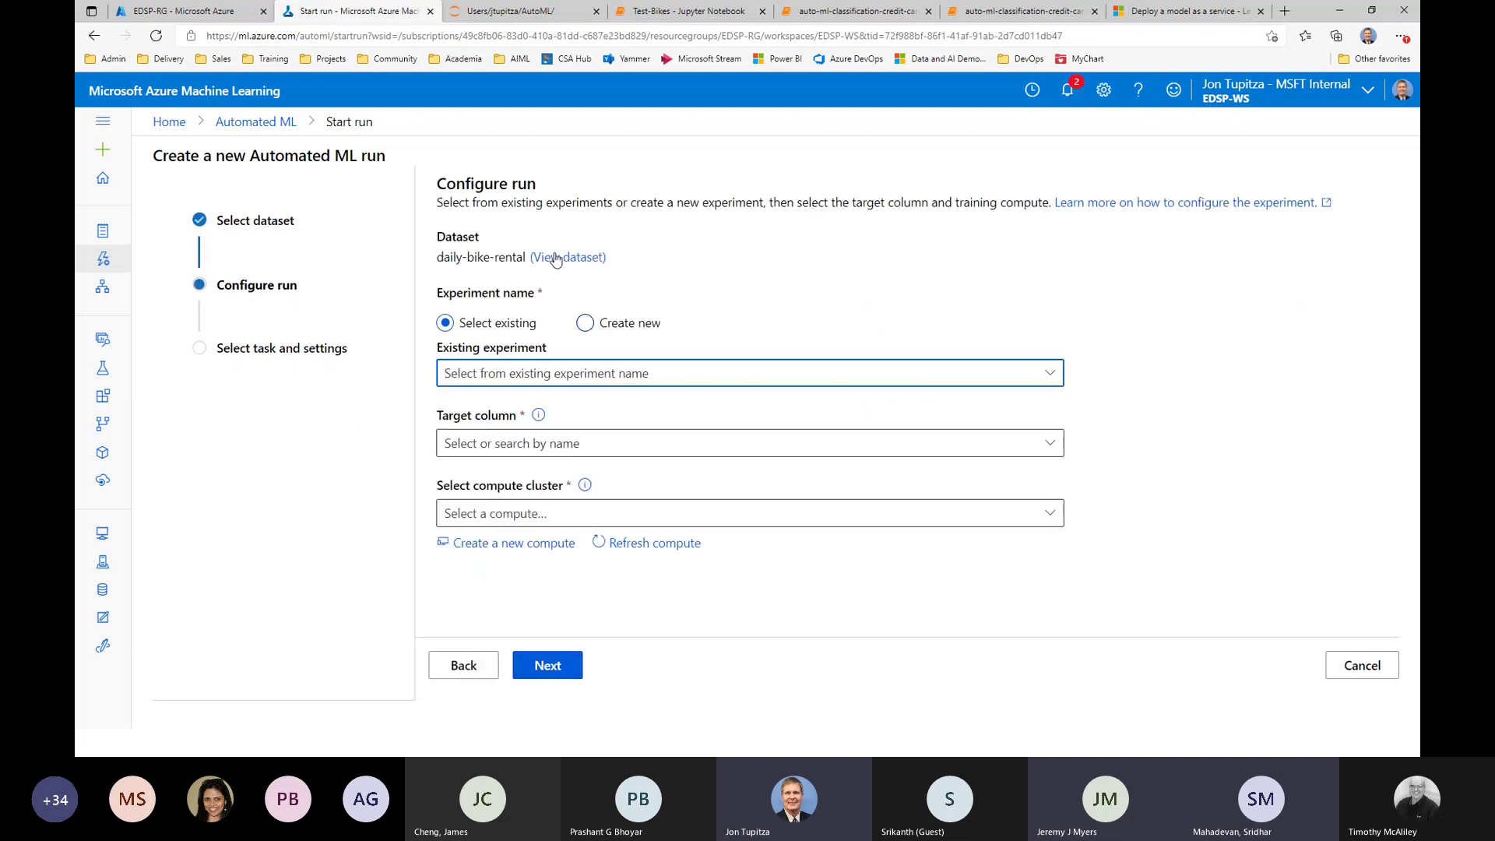
- Create a new experiment named daily-bike-prediction for the run and set rentals (Integer) as the target column
left_click(615, 324)
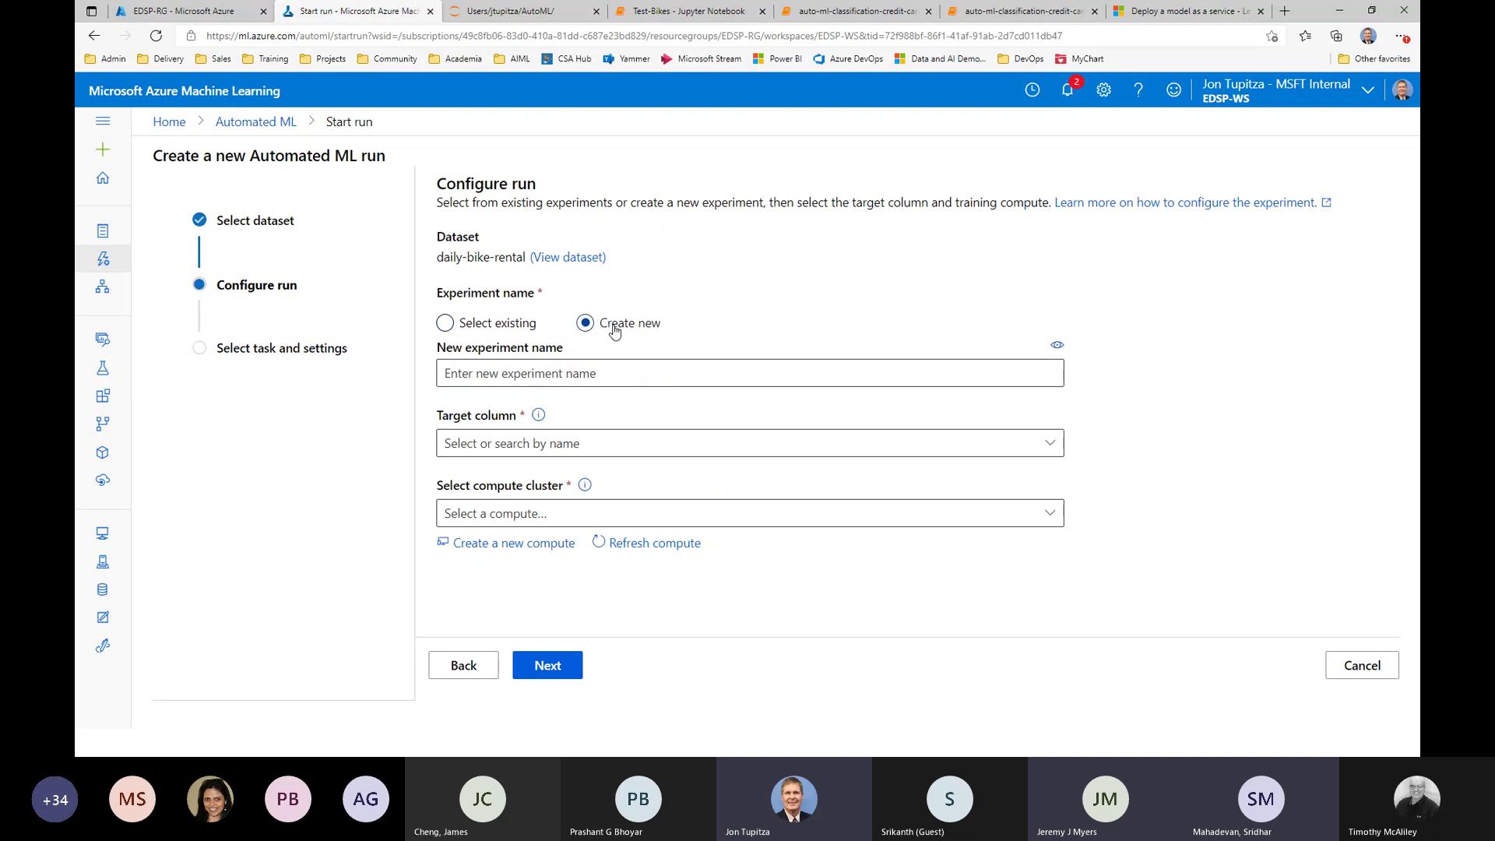
left_click(608, 377)
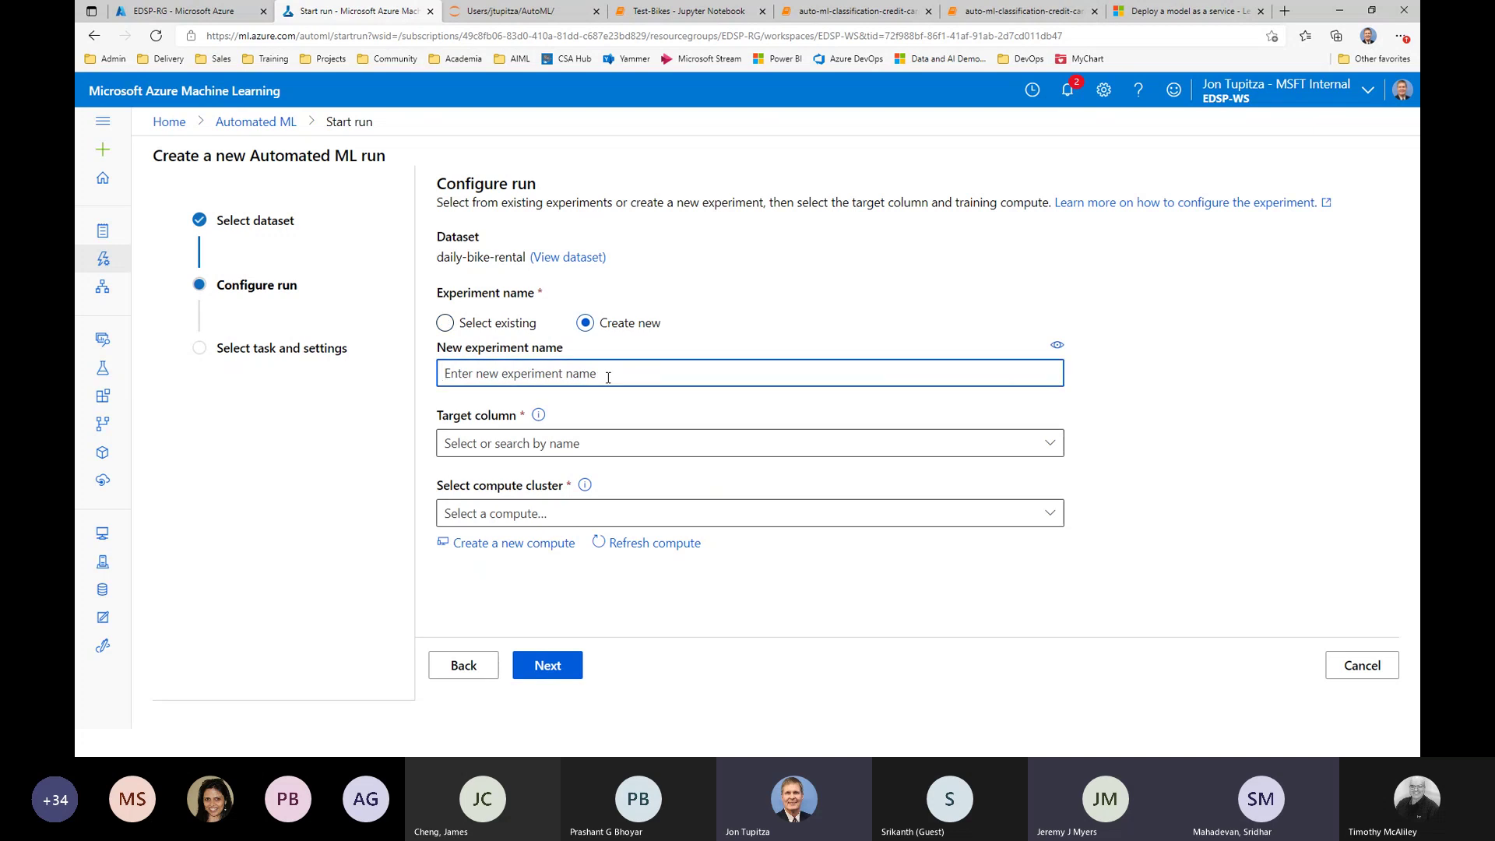
type("daily-bike-prediction")
left_click(594, 445)
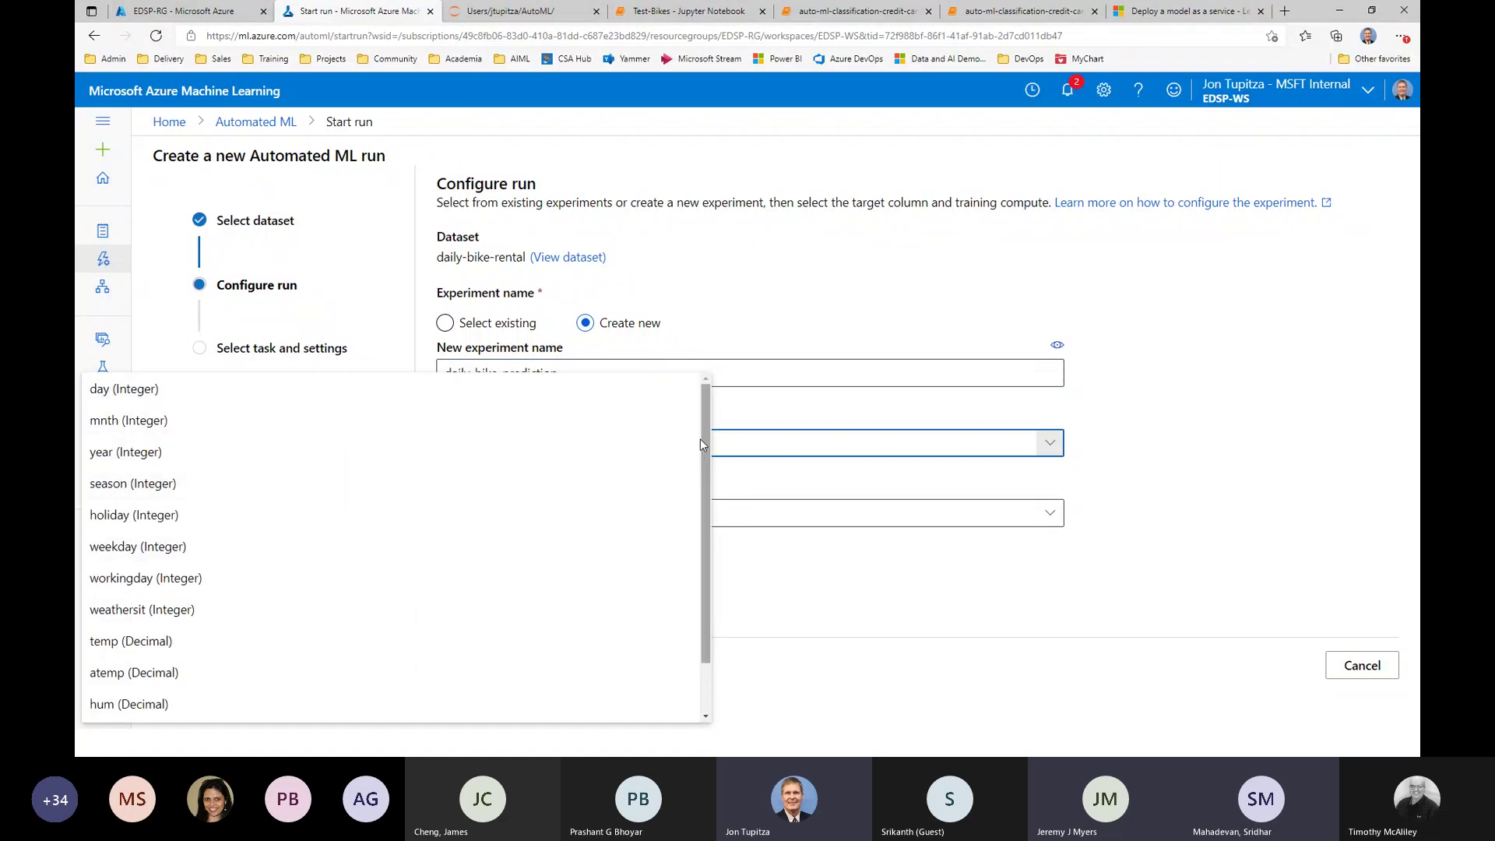
scroll(699, 437, "down", 1)
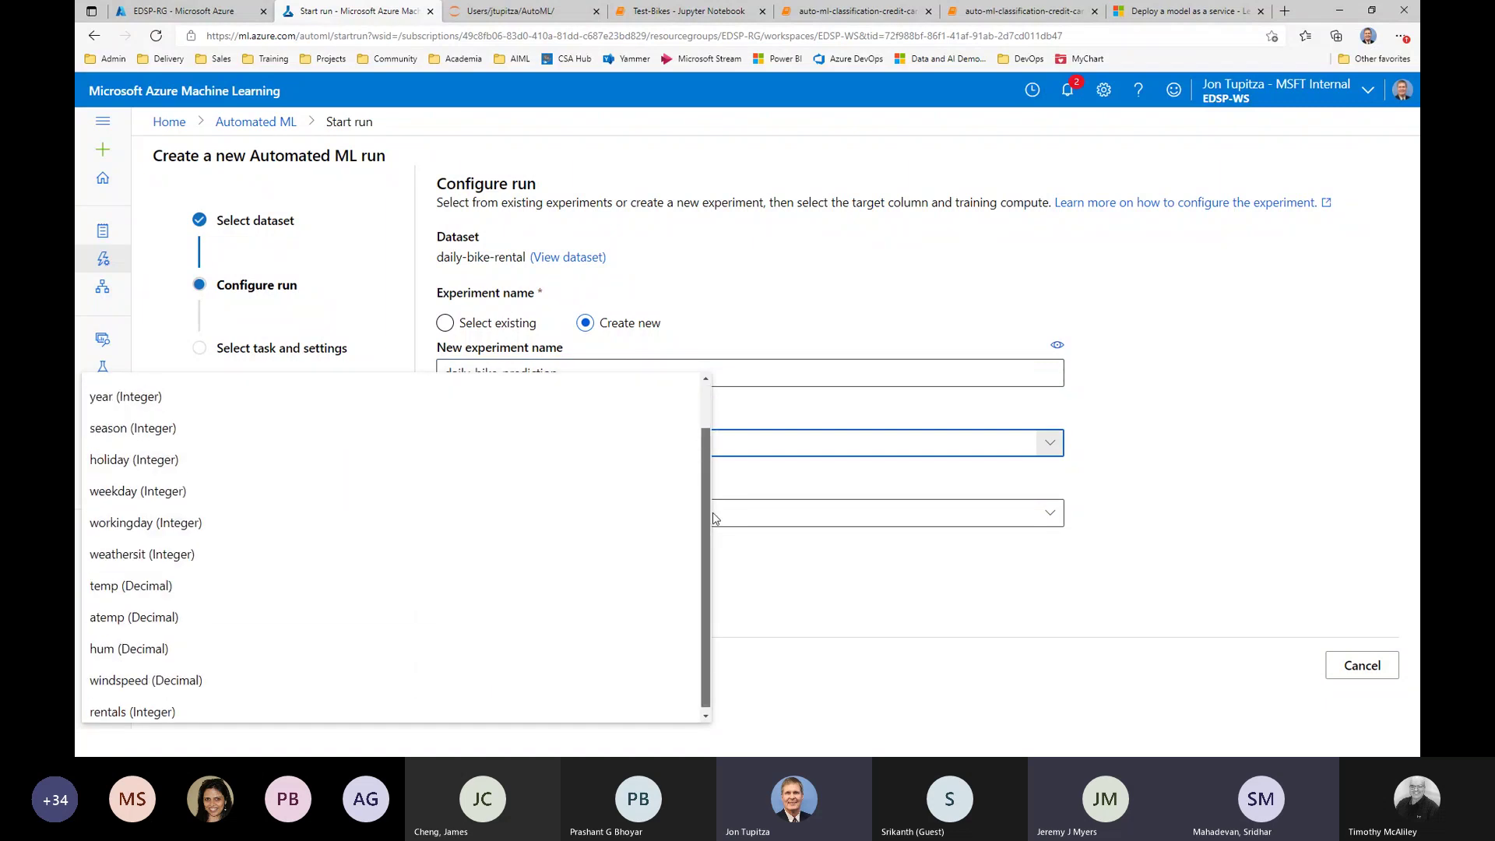
left_click(554, 713)
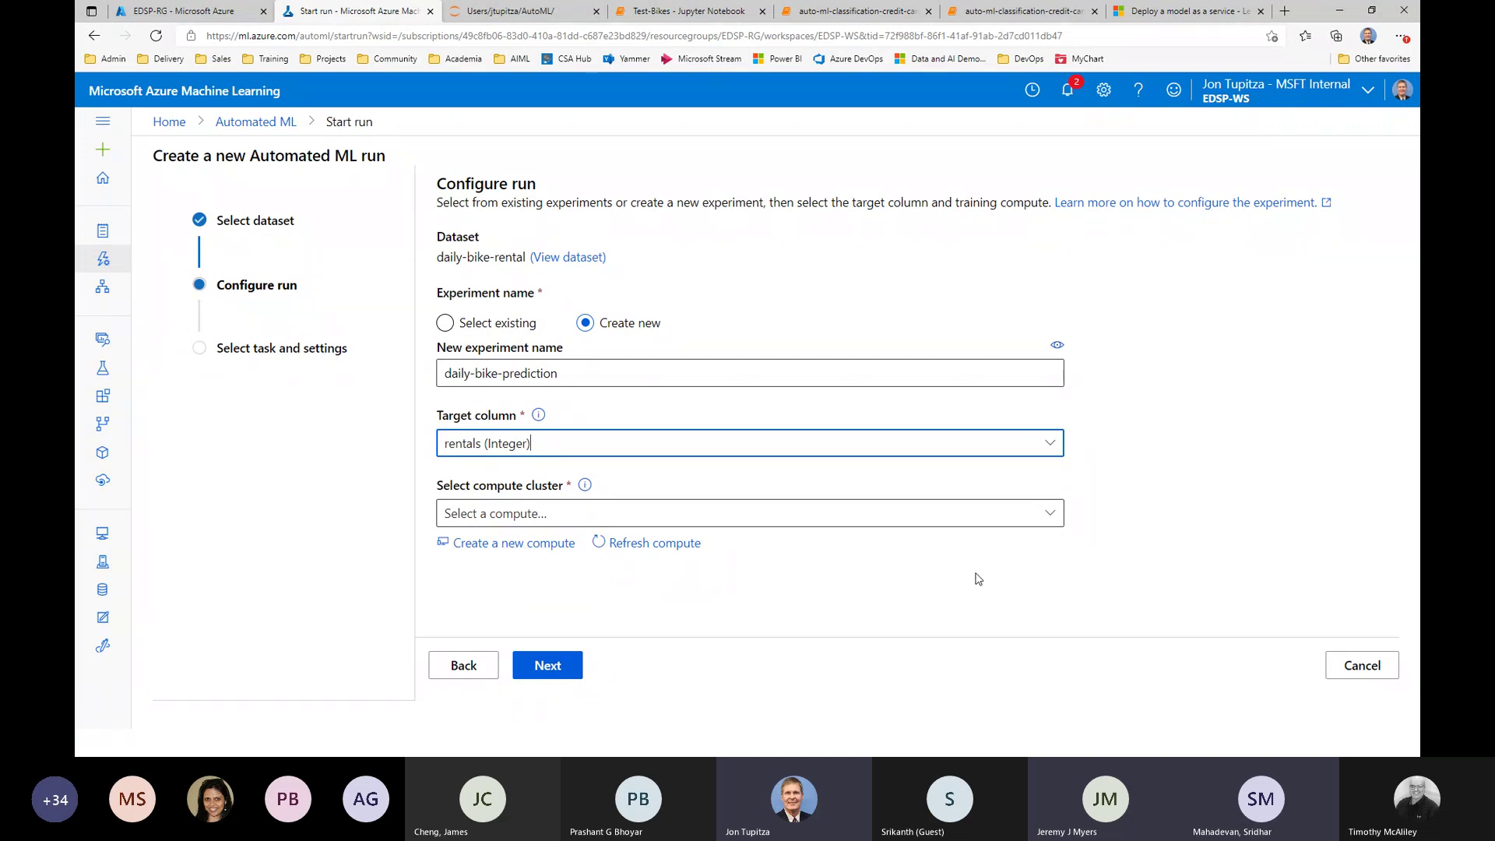
- Set EDSP-Cluster as the run's compute cluster and accept the run configuration
left_click(1050, 519)
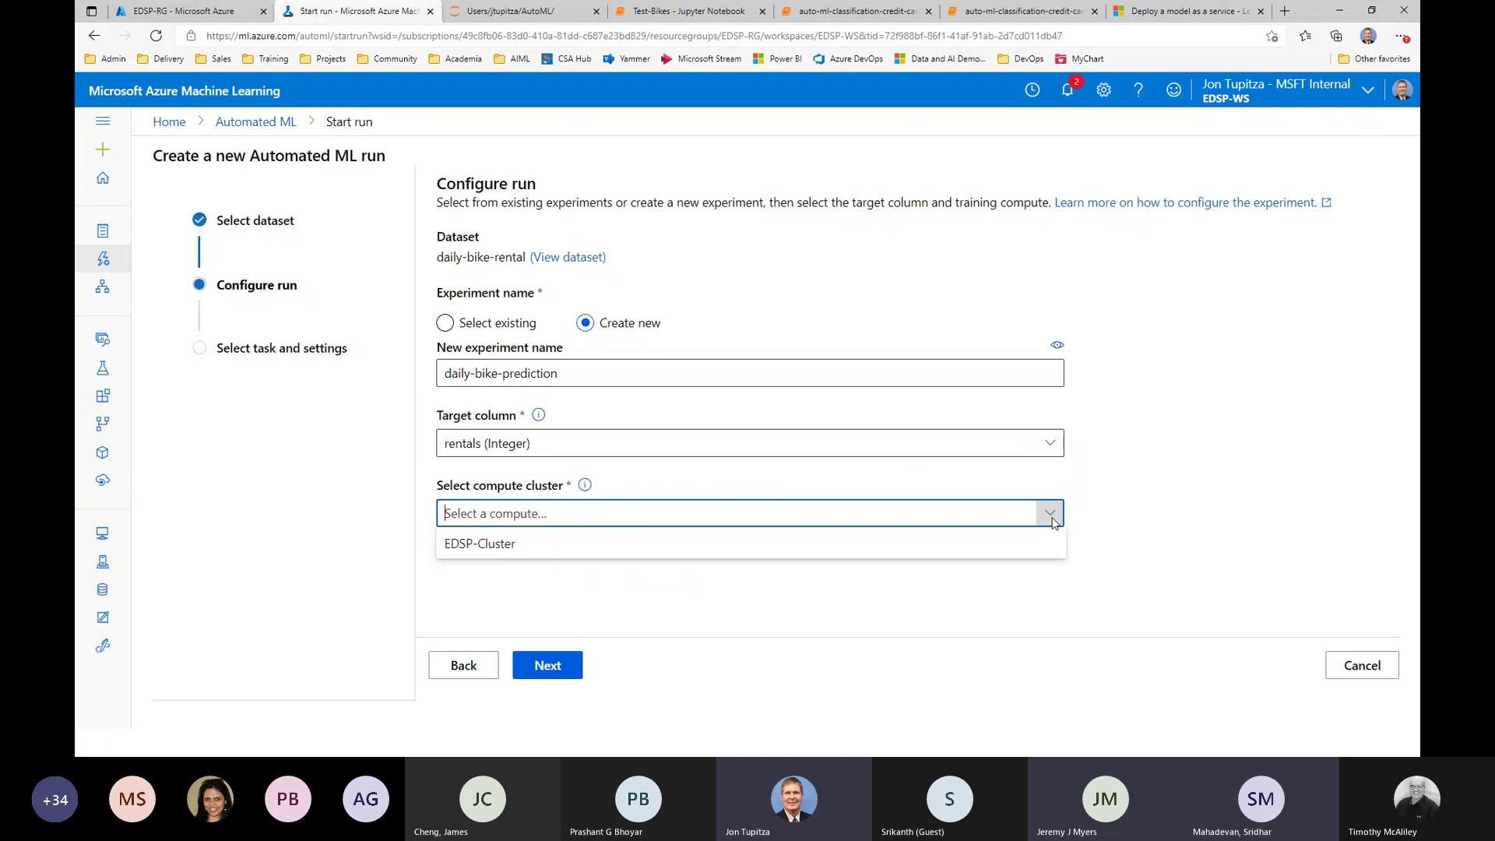
left_click(953, 548)
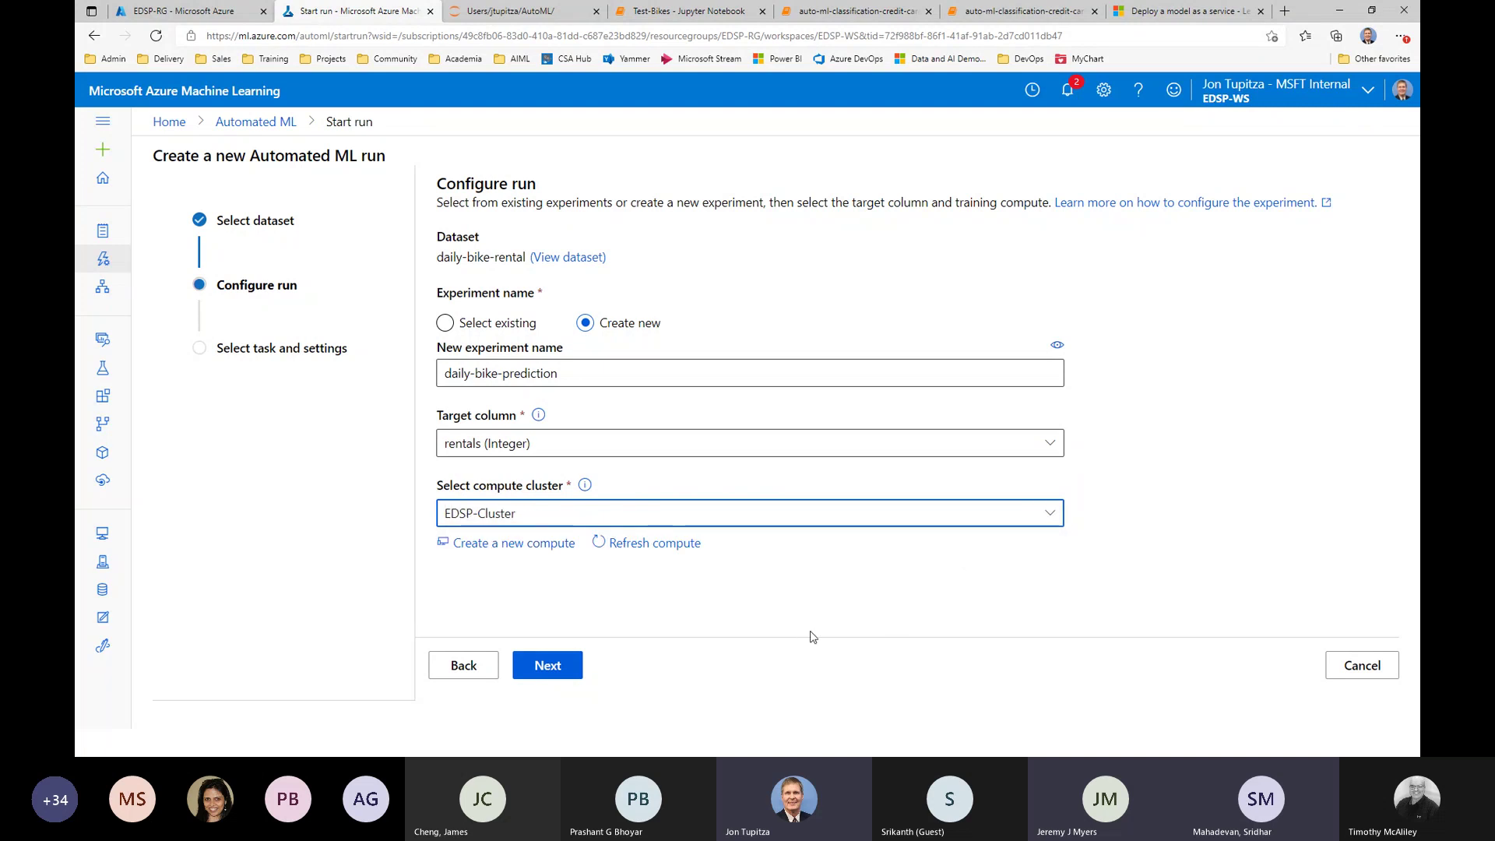
left_click(705, 612)
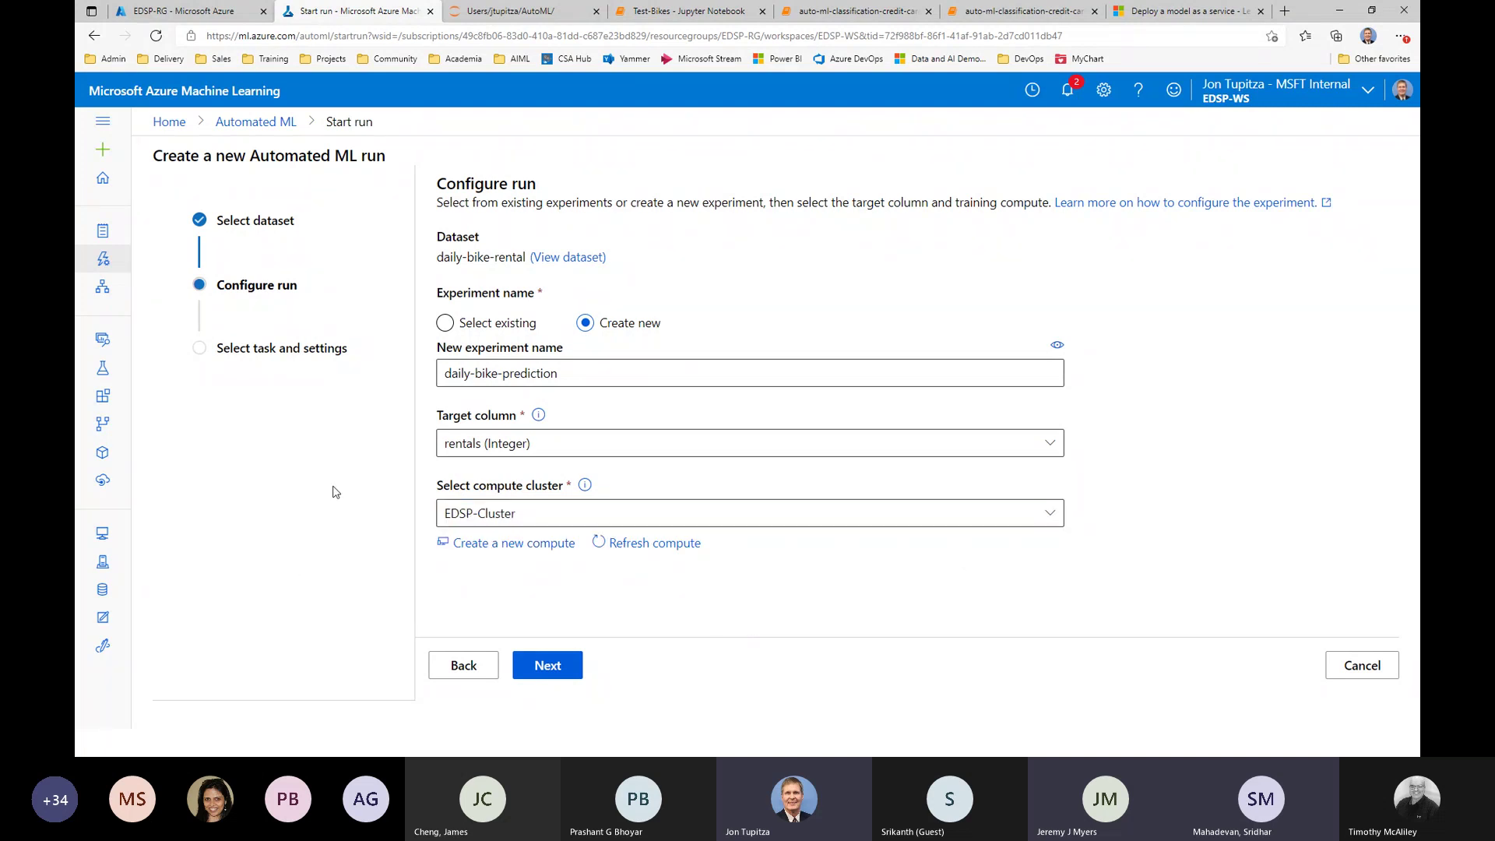
left_click(523, 668)
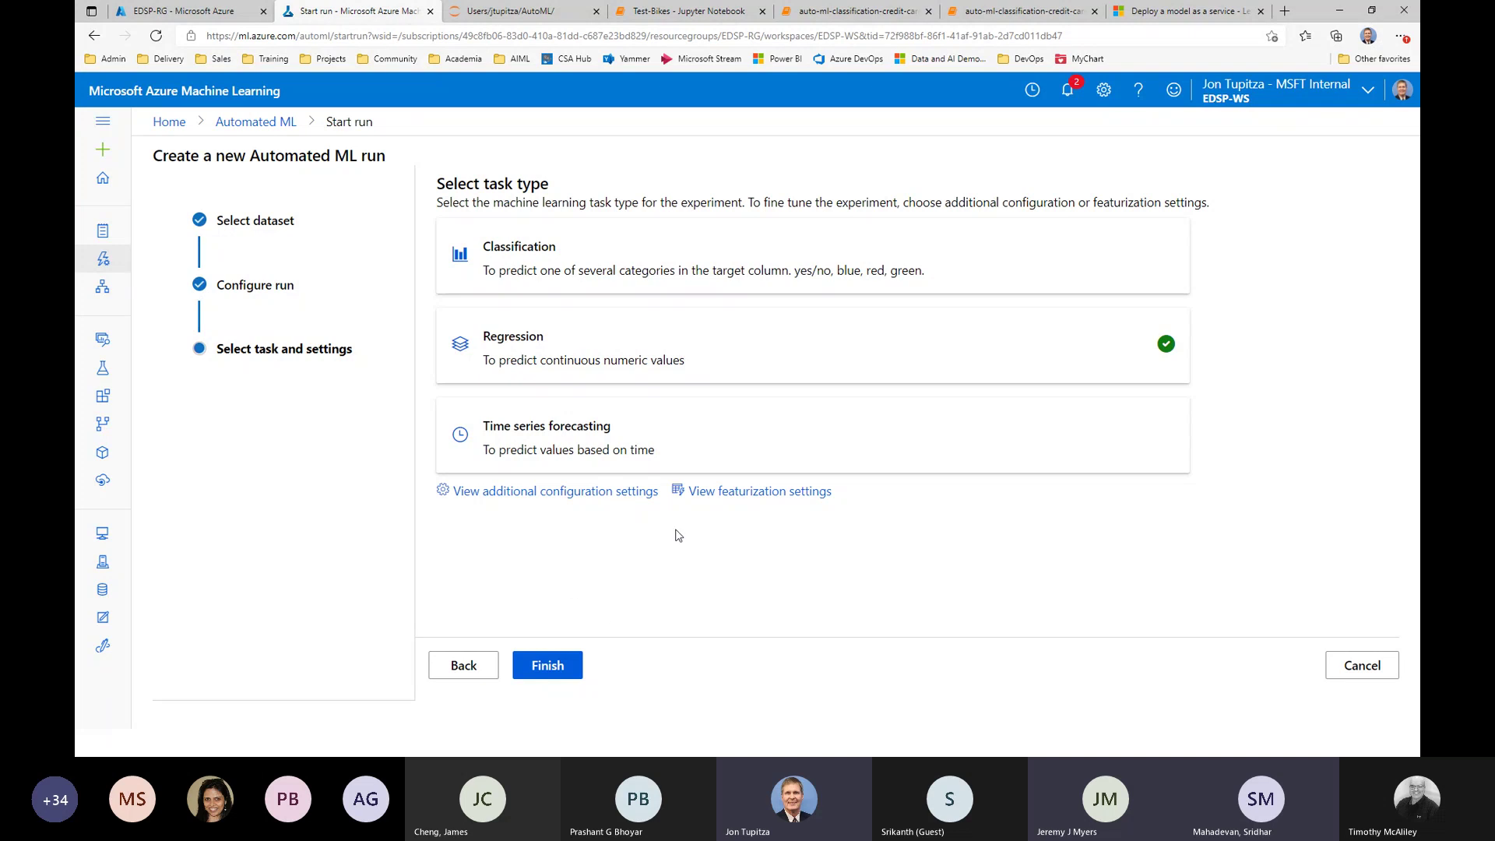
- Inspect the feature type and imputation options for the dataset columns, then save the featurization settings with everything left on Auto
left_click(739, 492)
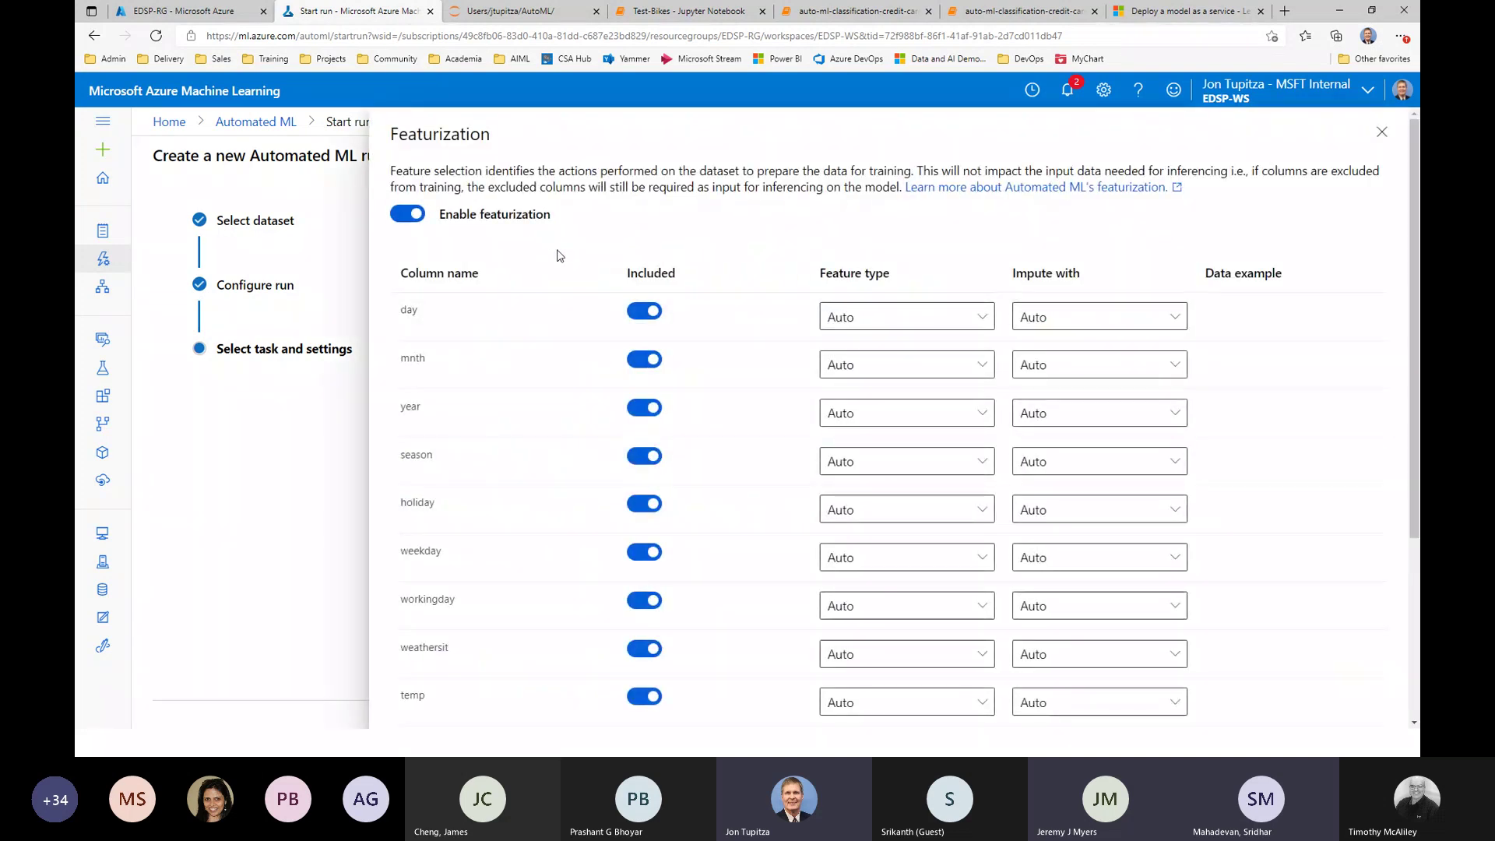
left_click(983, 319)
left_click(982, 319)
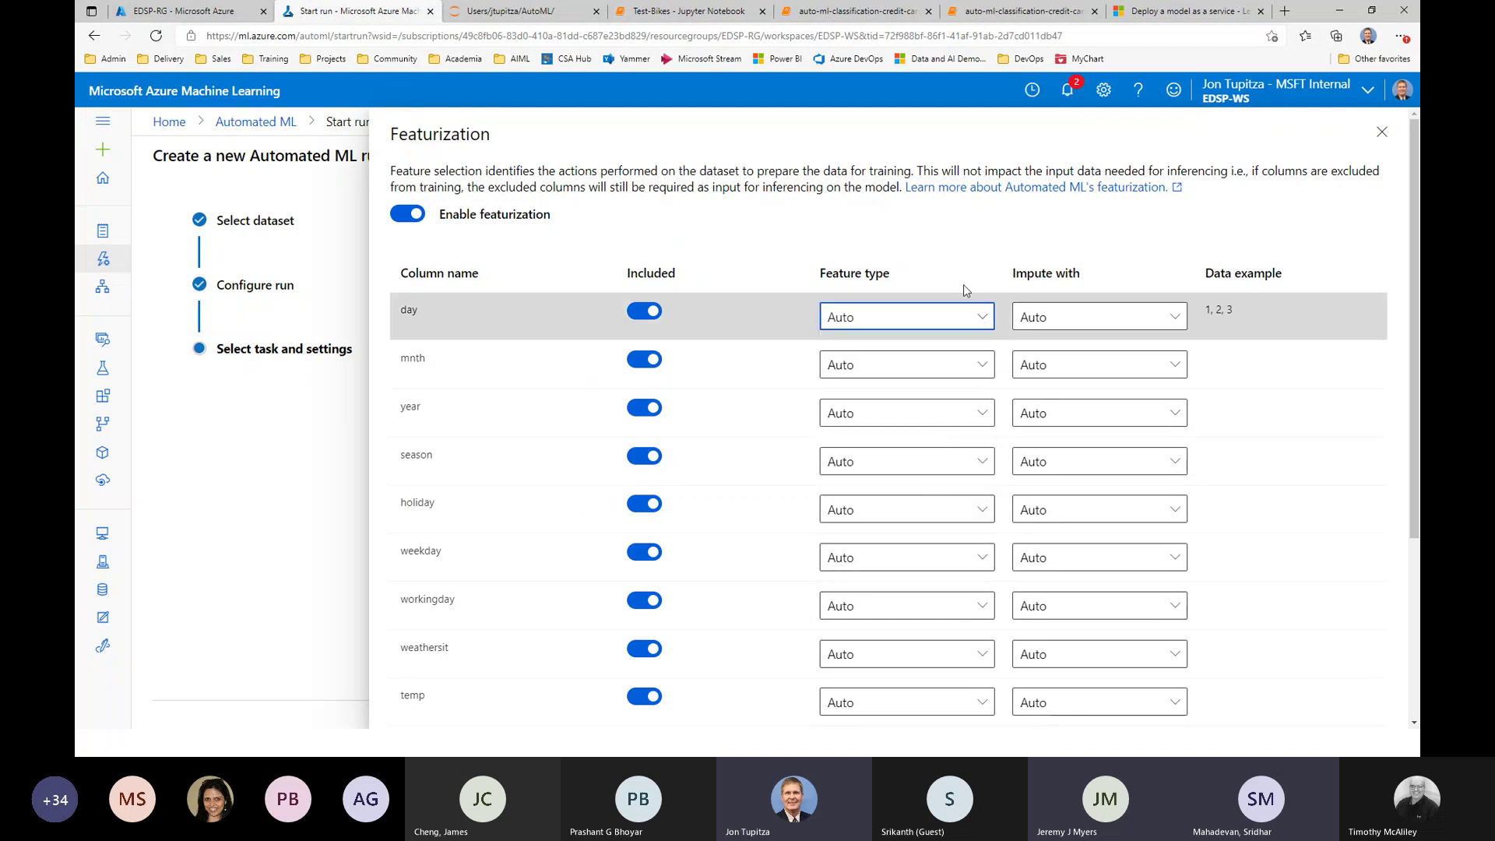
left_click(1174, 319)
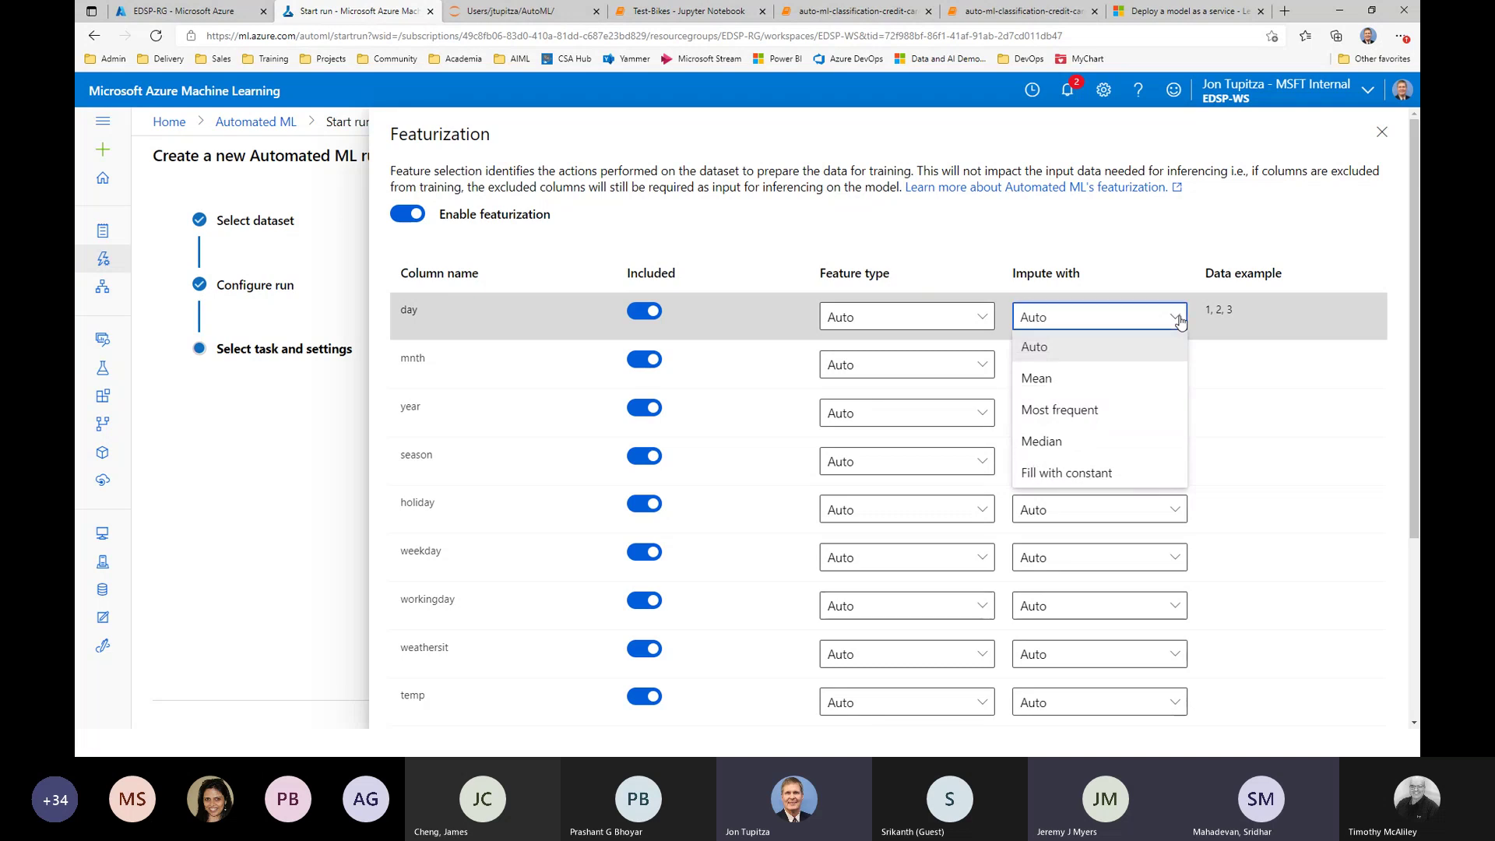
left_click(1177, 317)
left_click(1139, 249)
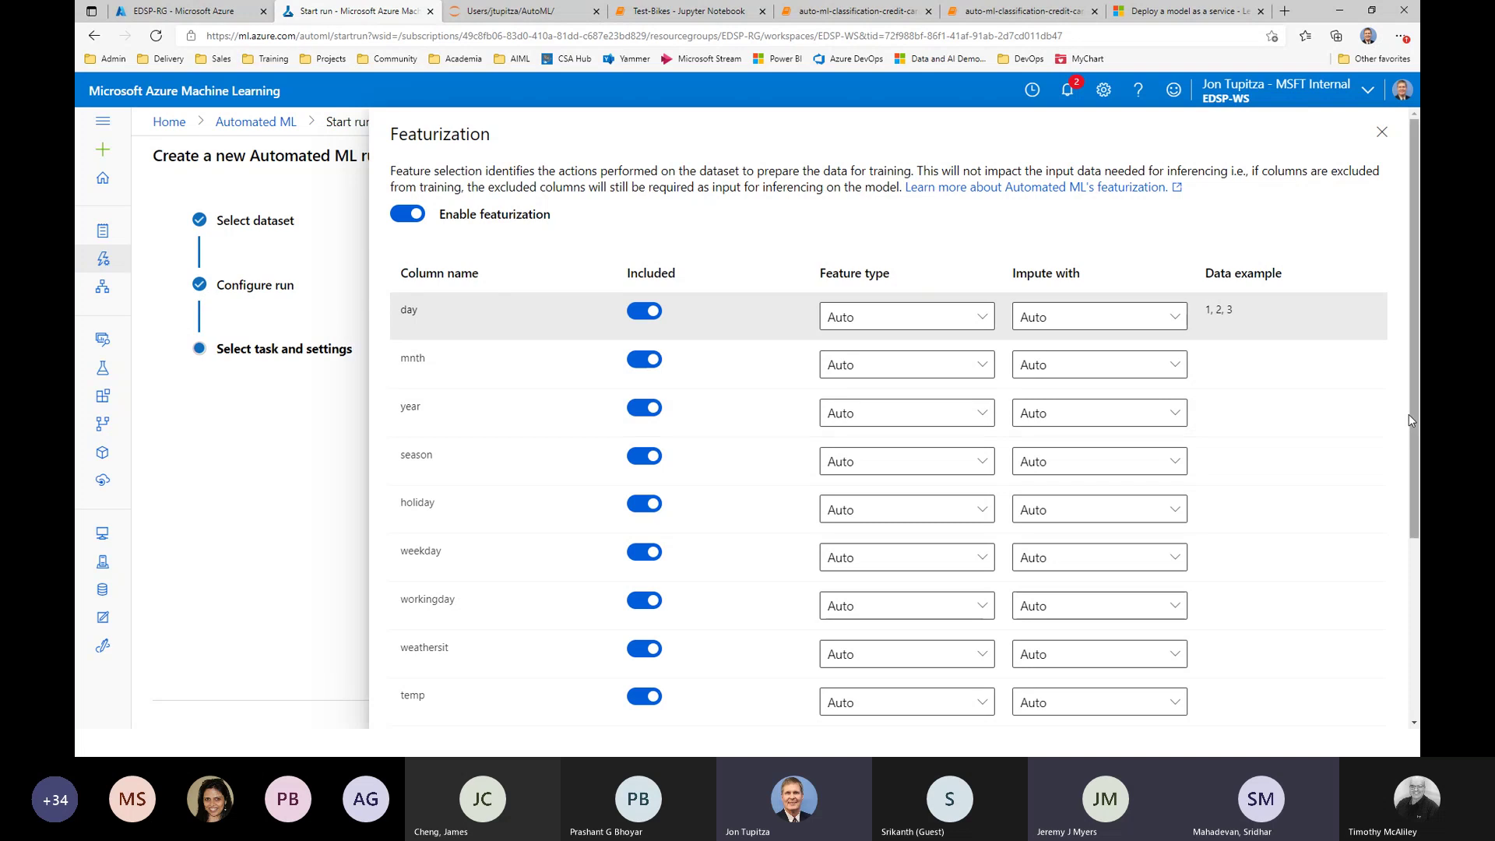
scroll(1409, 413, "down", 2)
scroll(905, 418, "down", 1)
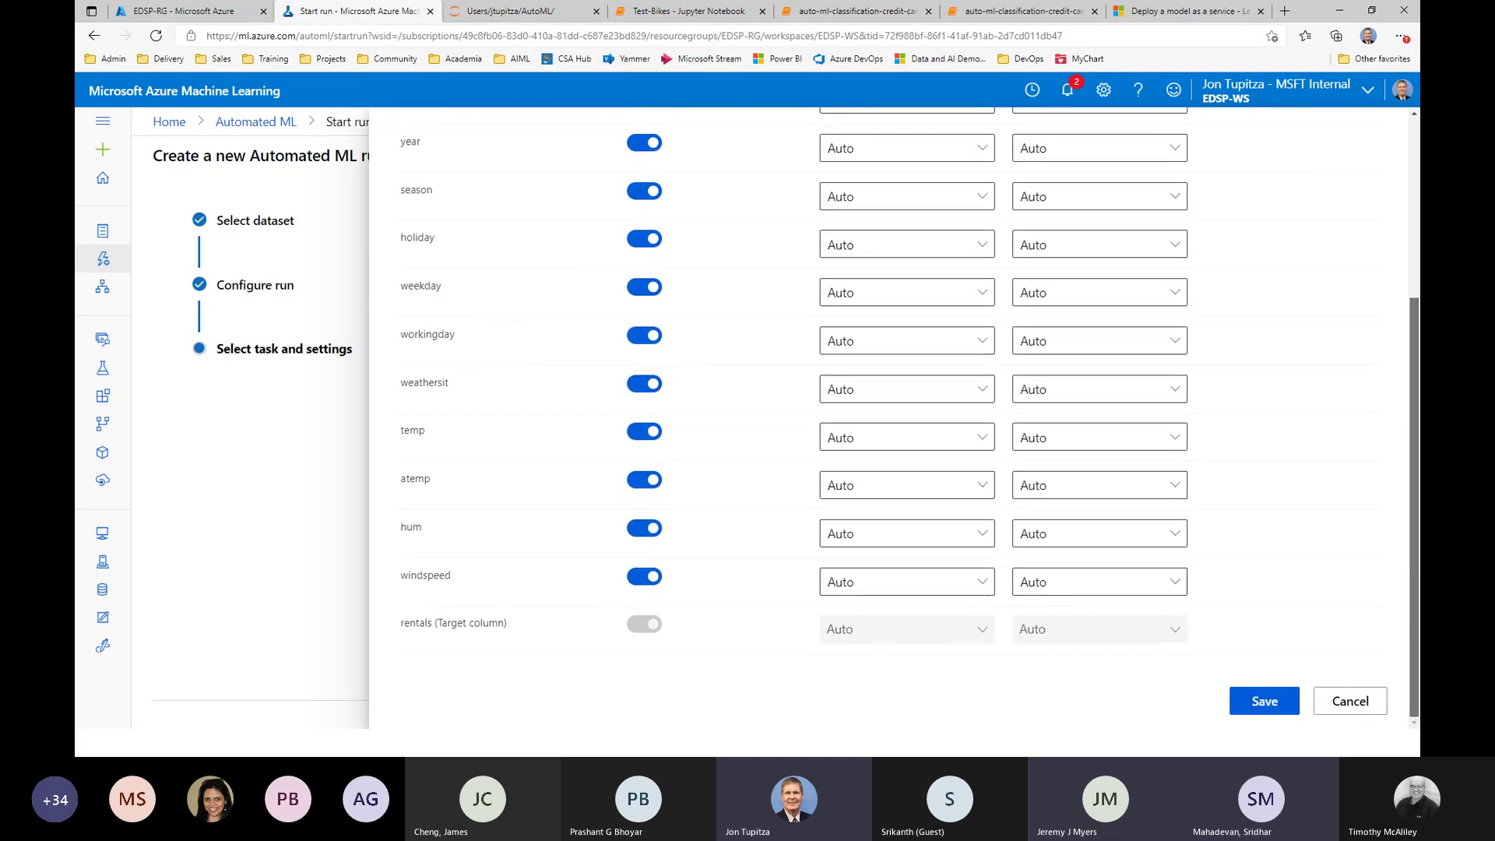
scroll(1383, 421, "up", 3)
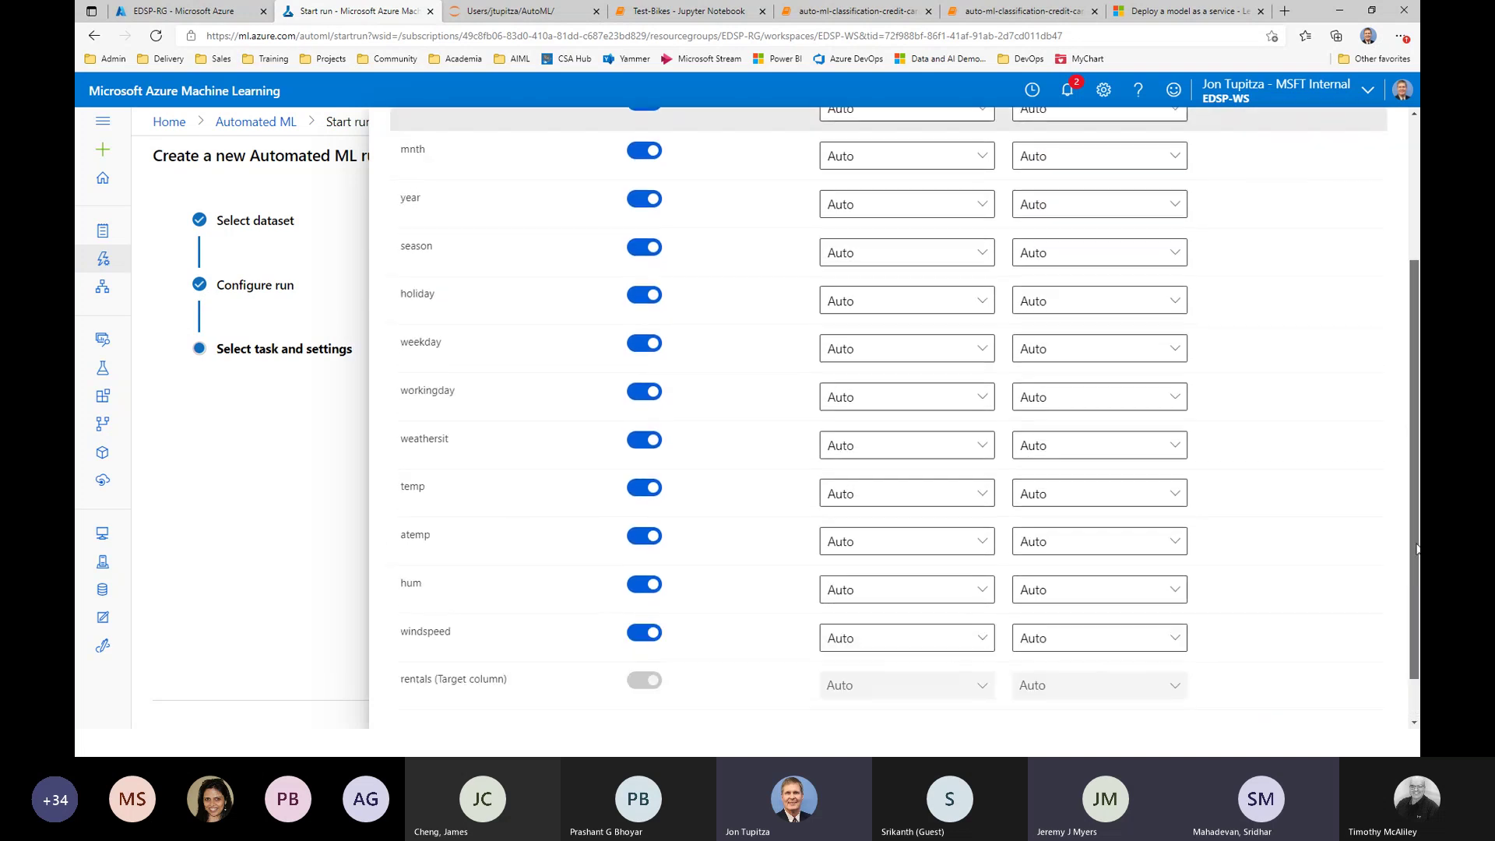
scroll(1383, 421, "down", 3)
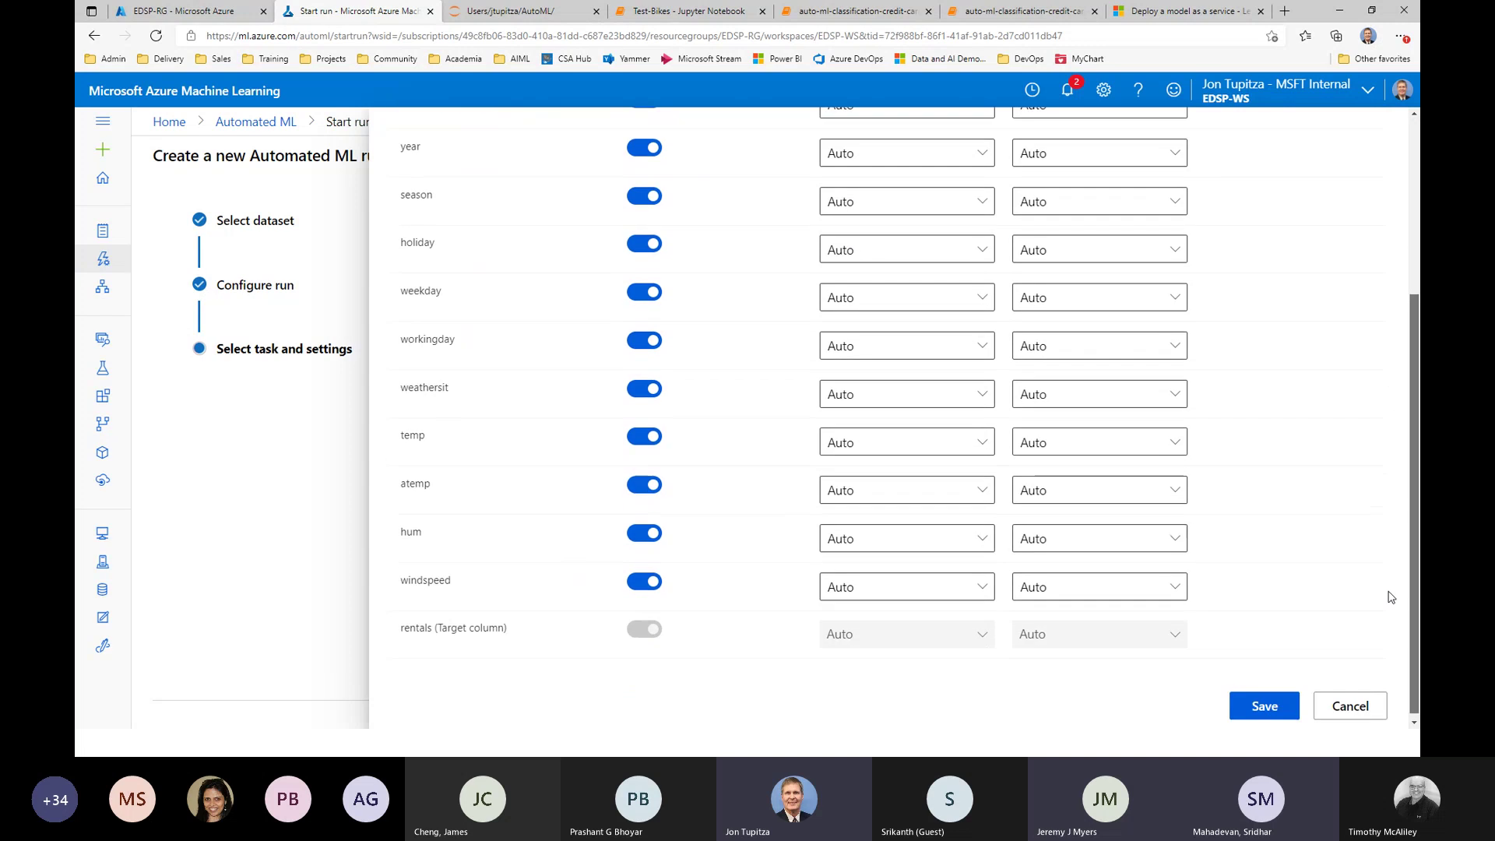
left_click(1269, 701)
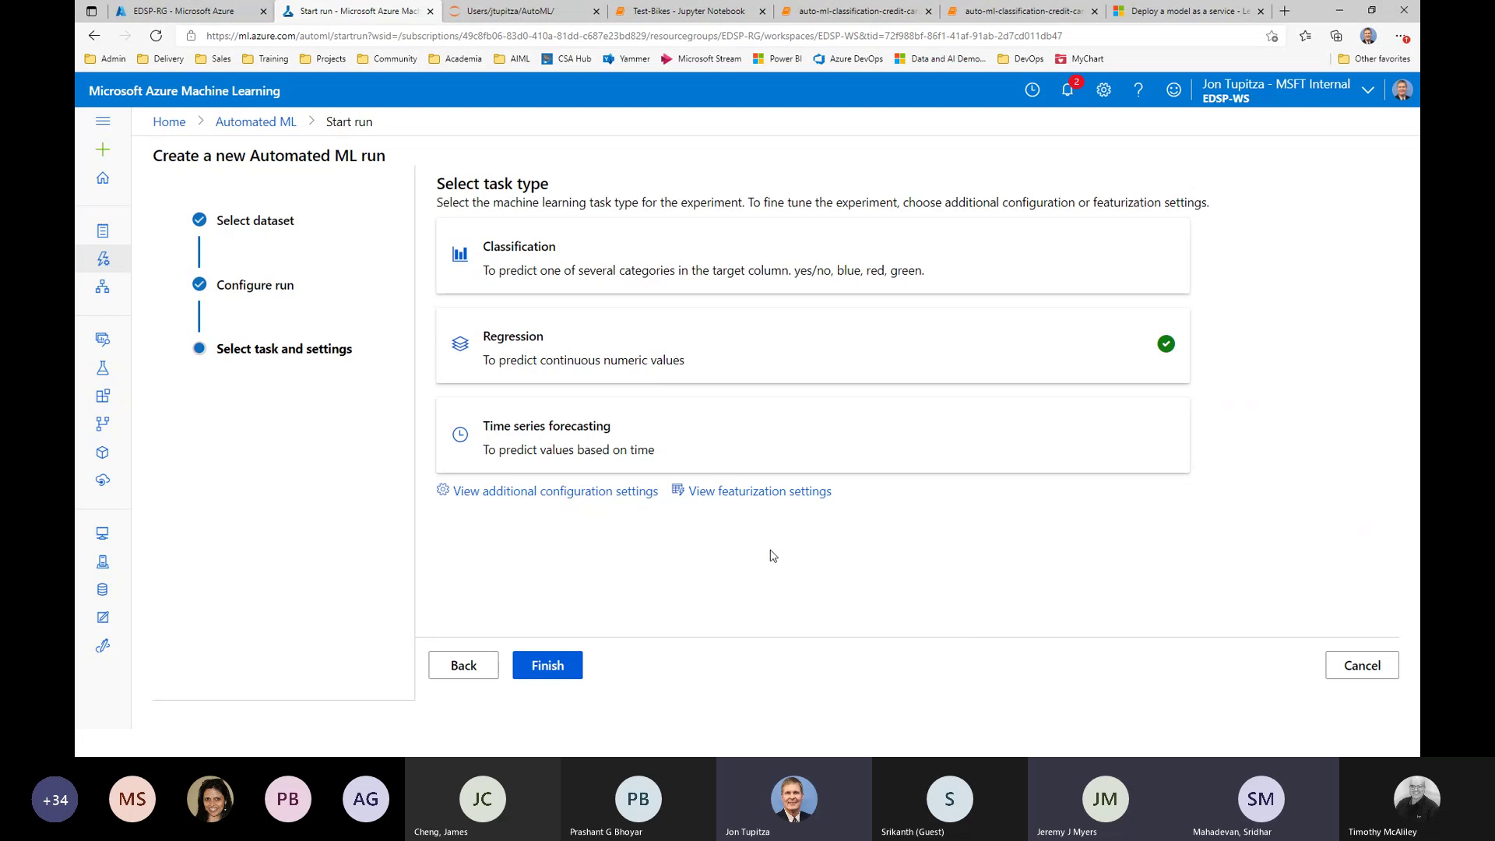
- Review the primary metric options in the run's additional configuration settings, keeping Normalized root mean squared error
left_click(570, 492)
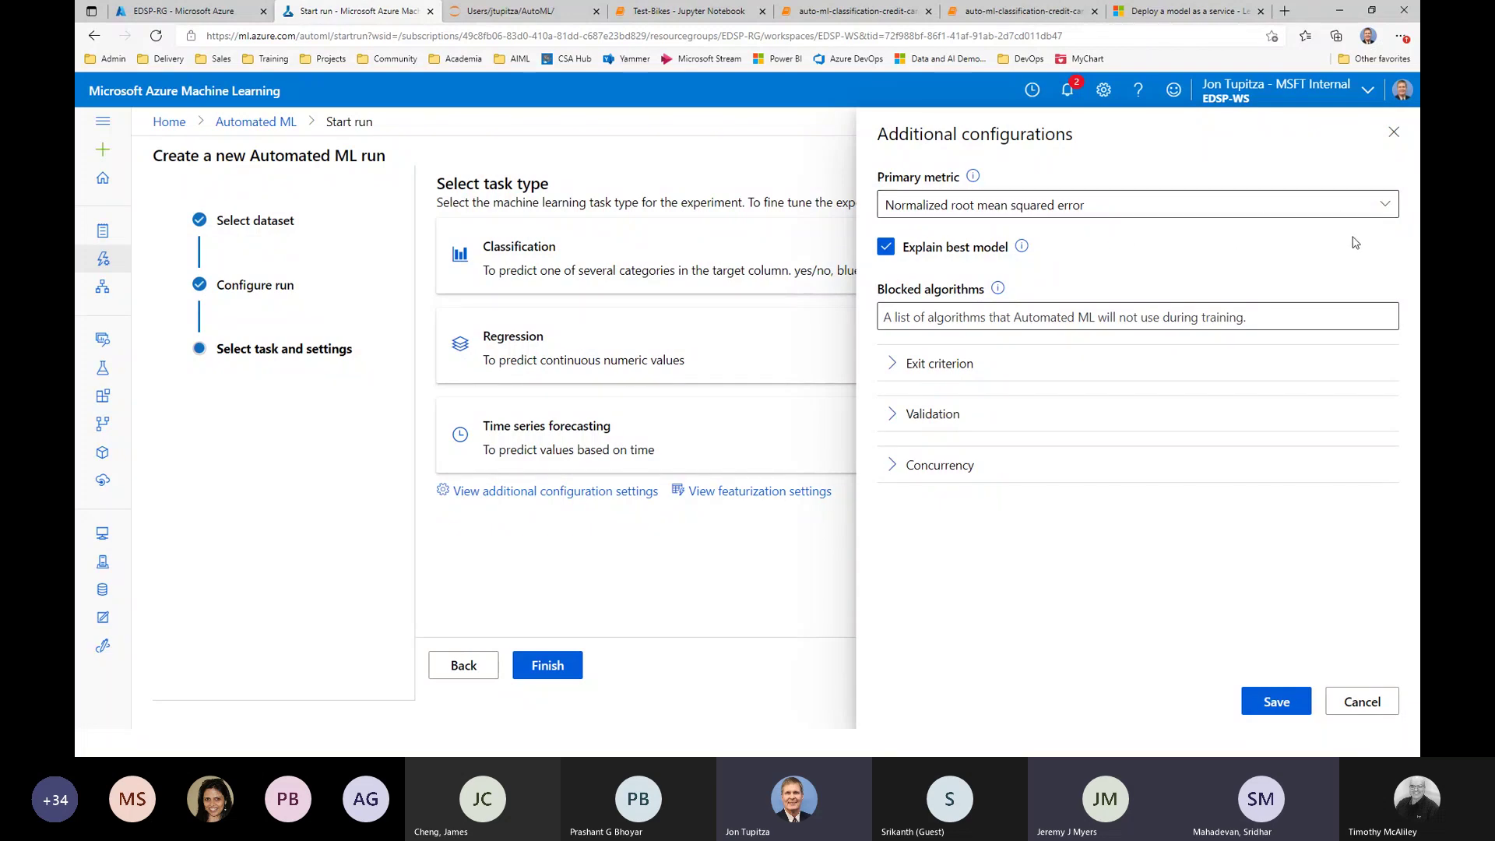
left_click(1384, 207)
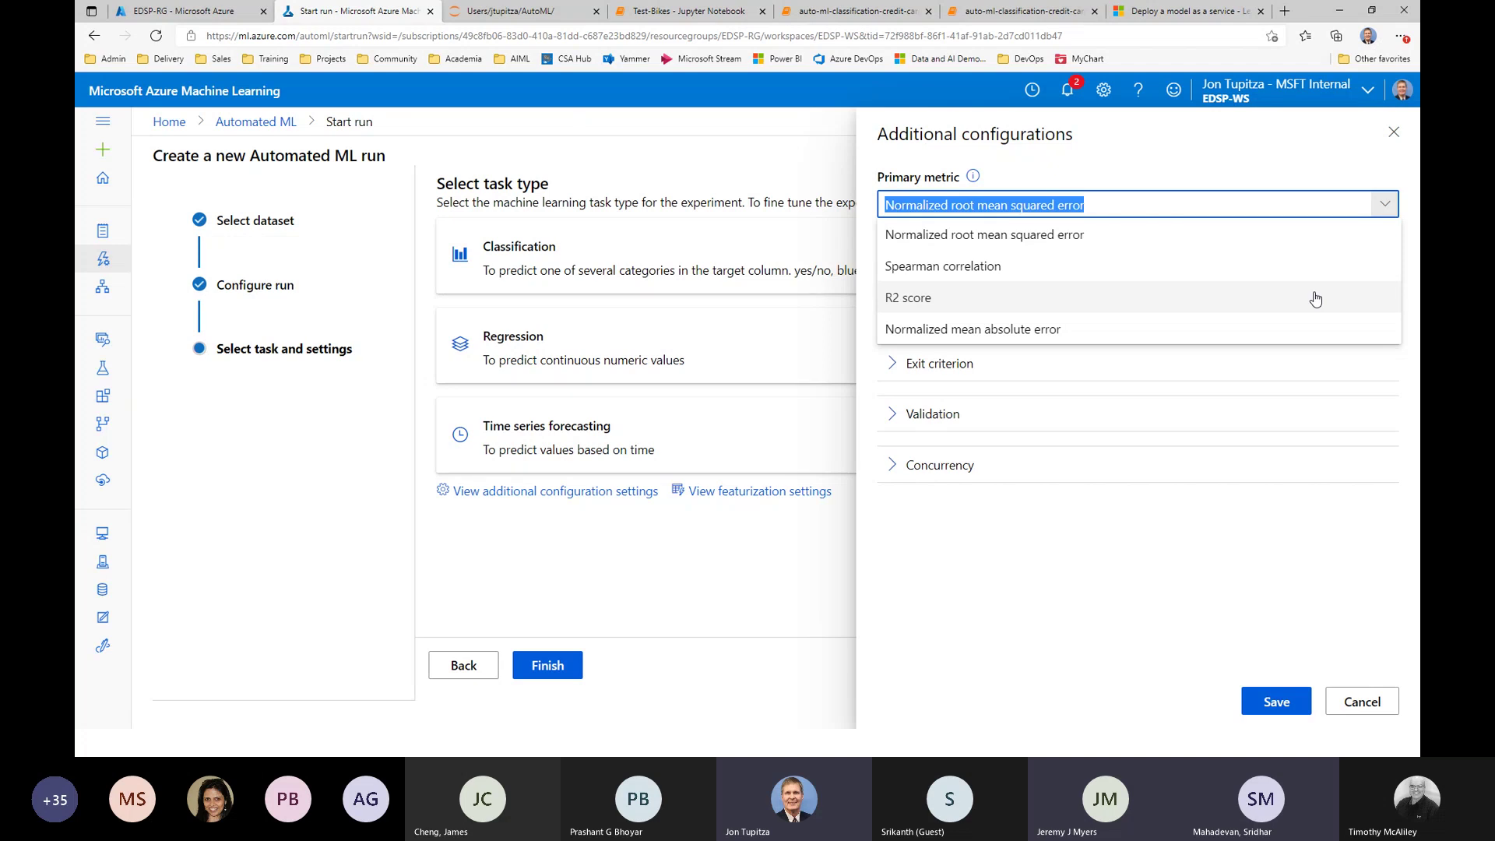
left_click(1132, 209)
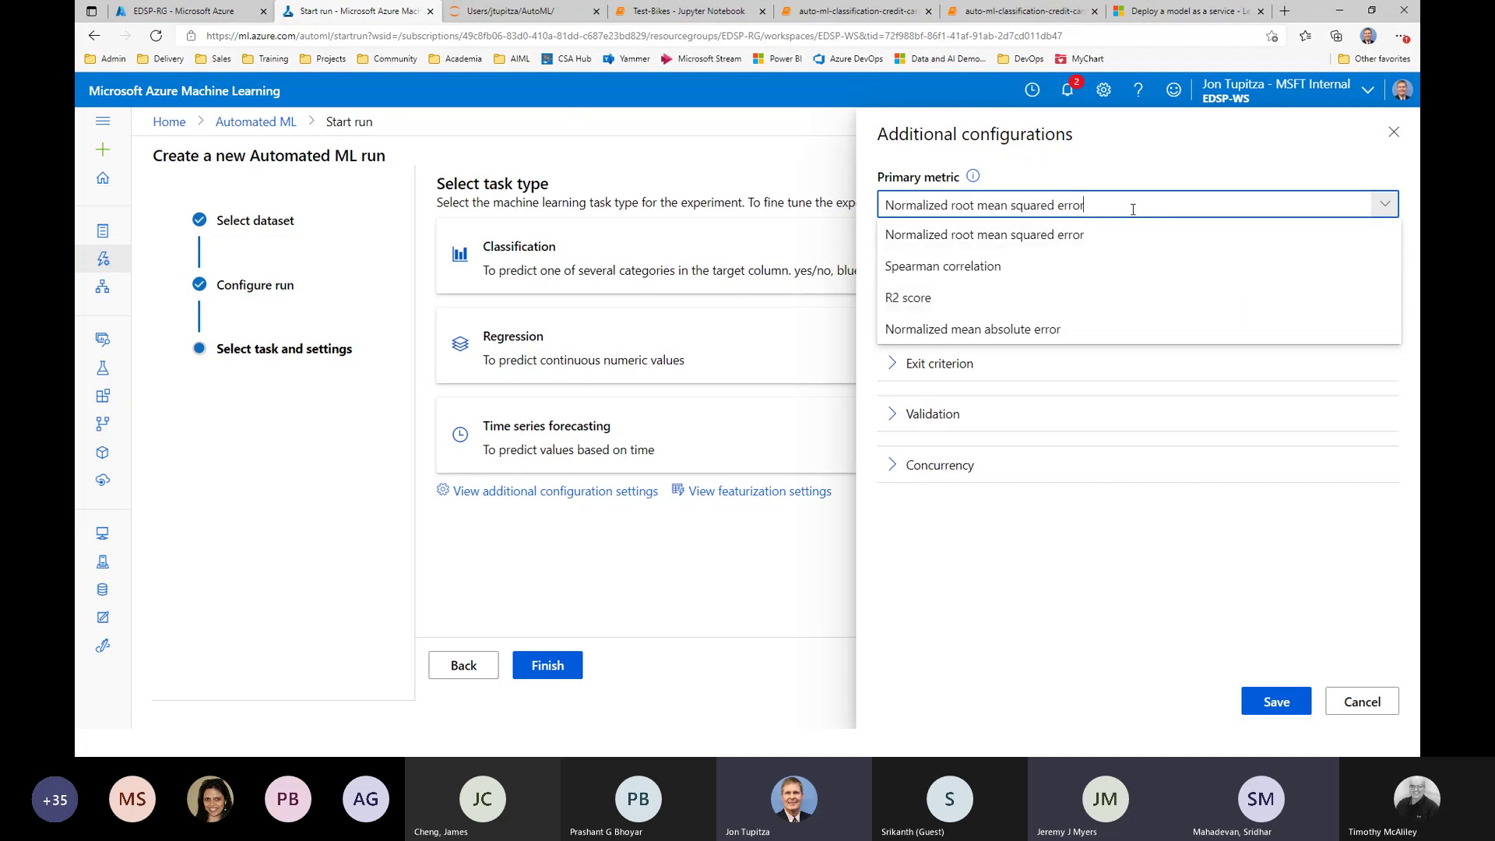
left_click(1155, 158)
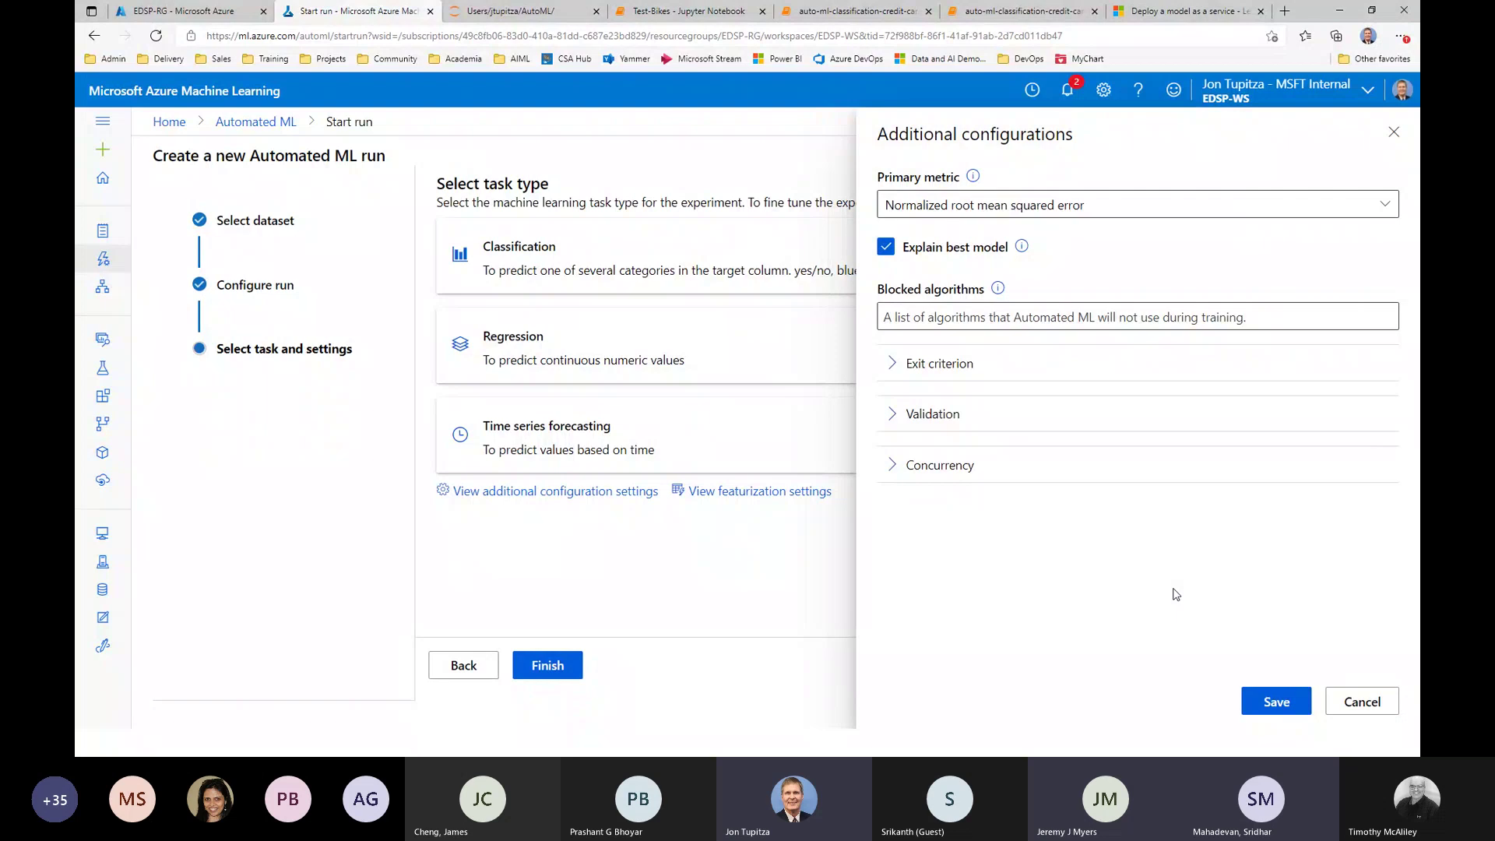
- Block every listed algorithm except RandomForest and LightGBM from being used in training, from ElasticNet through OnlineGradientDescentRegressor
left_click(953, 317)
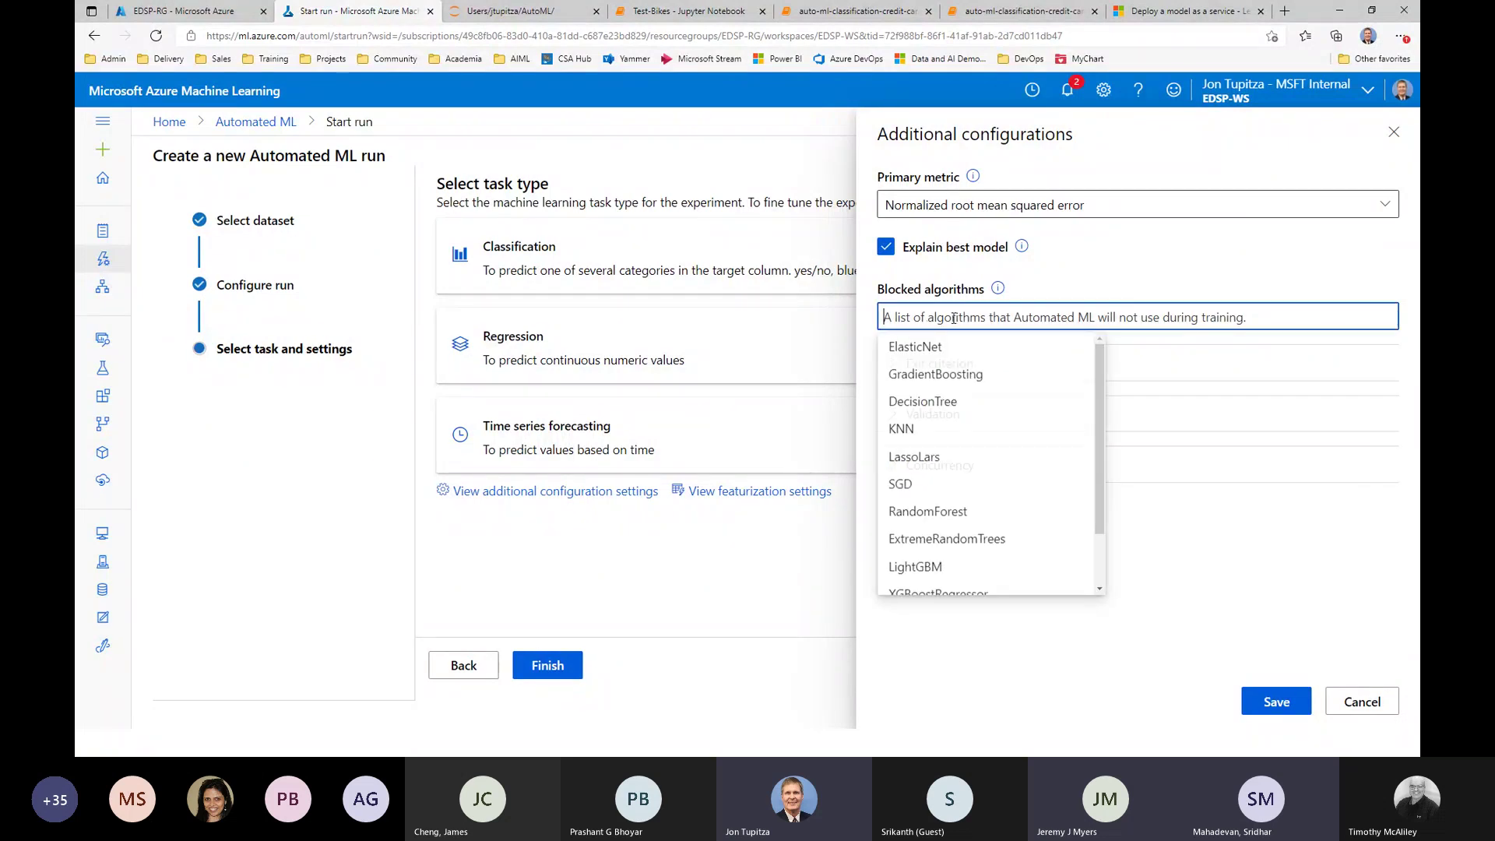
left_click(929, 349)
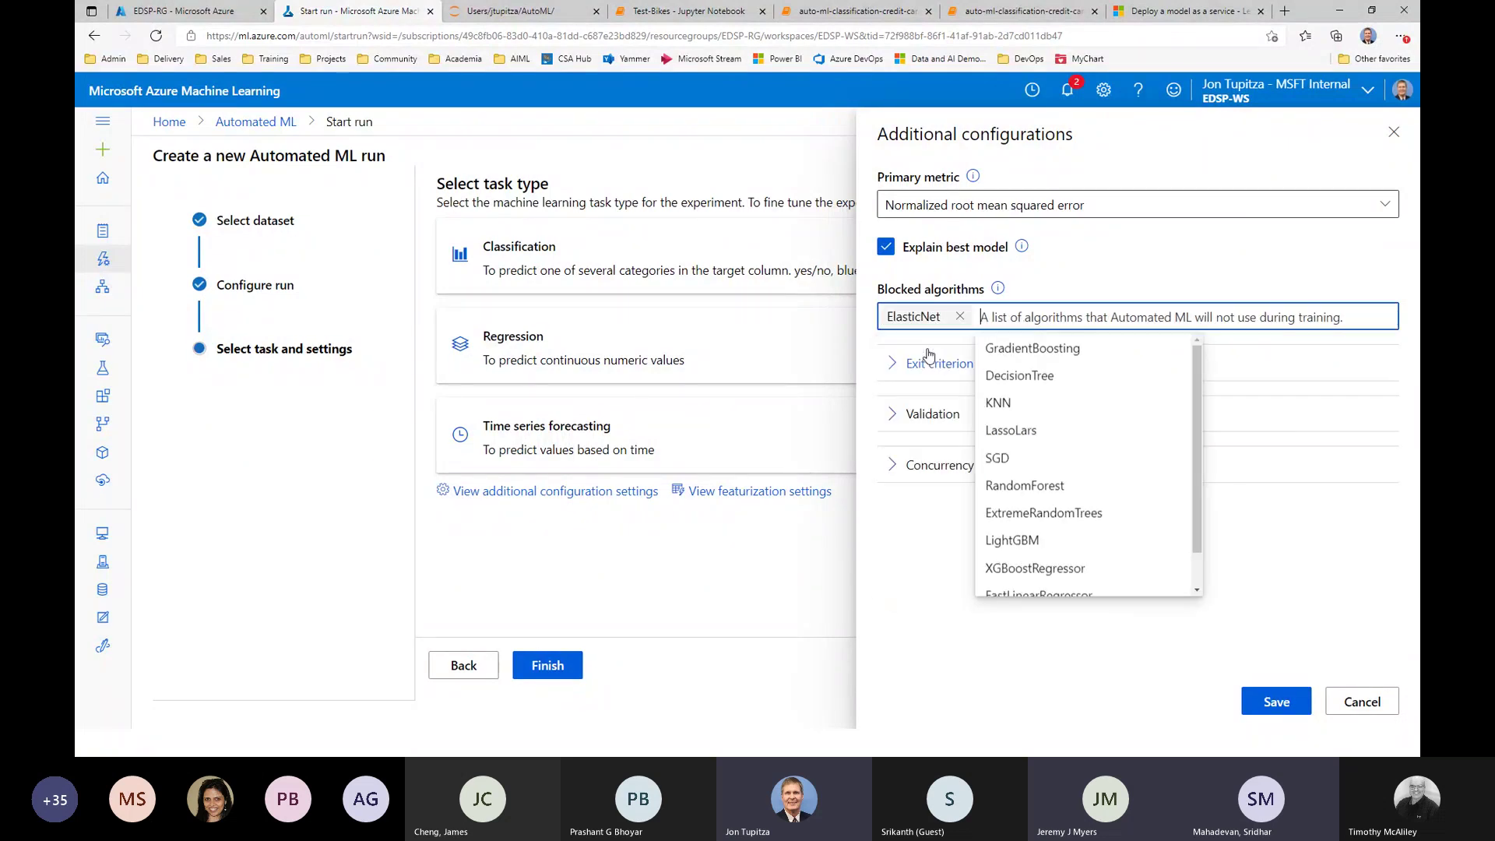
left_click(1002, 350)
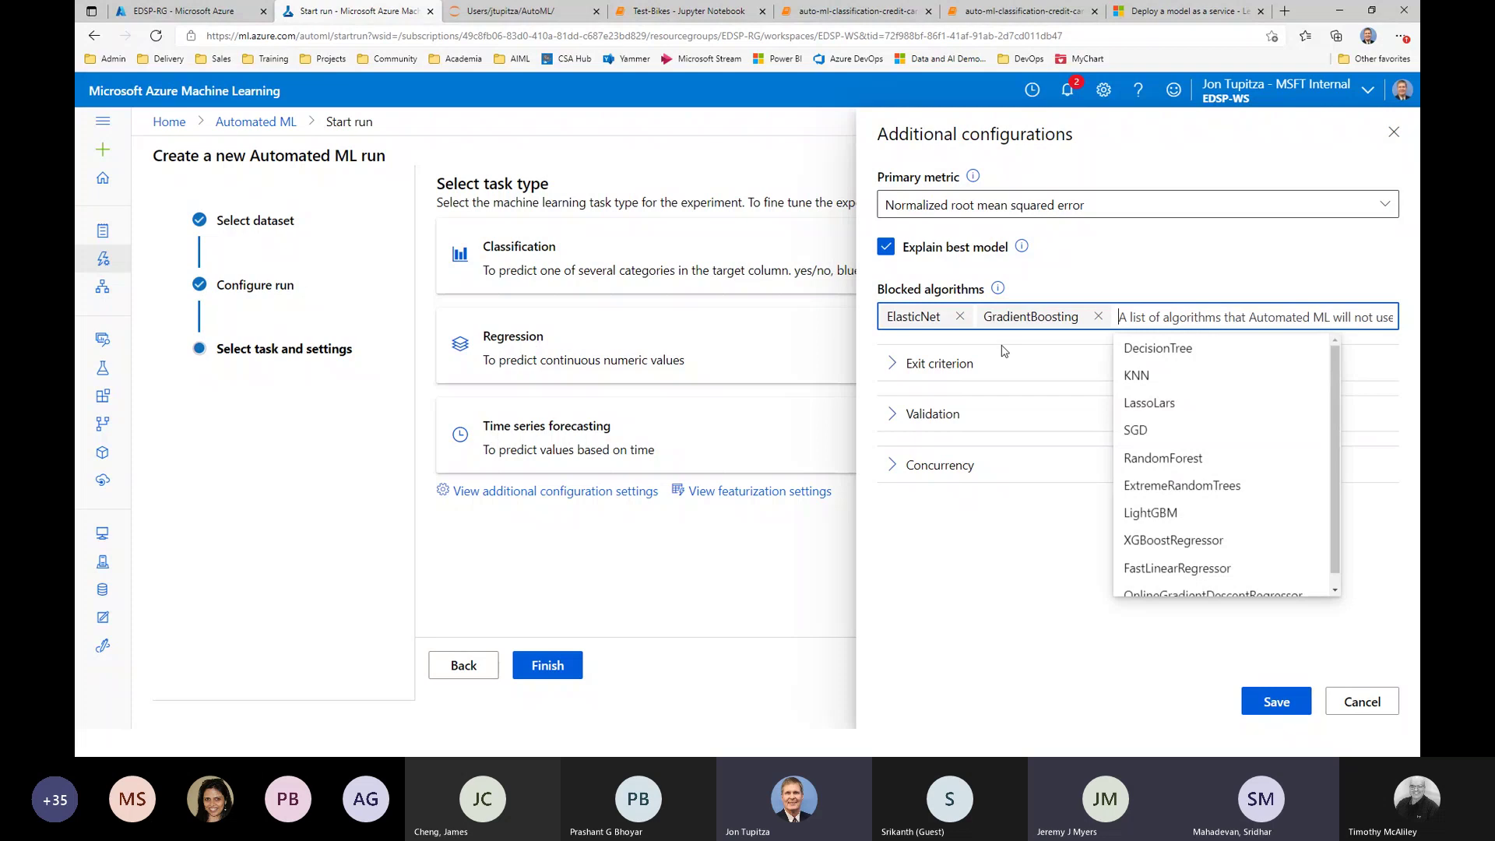
left_click(1131, 354)
left_click(1208, 347)
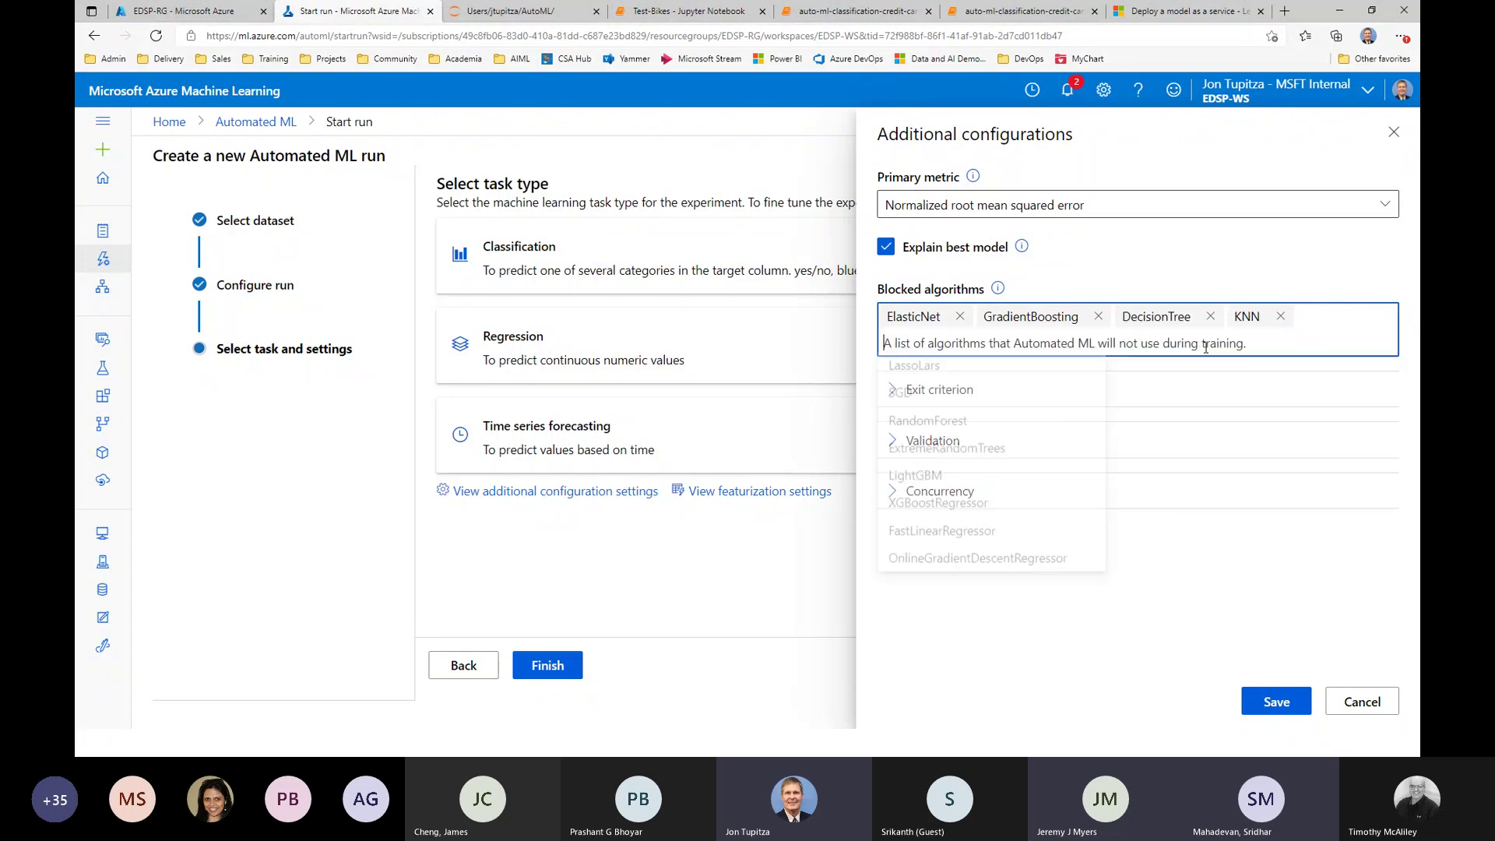
left_click(960, 375)
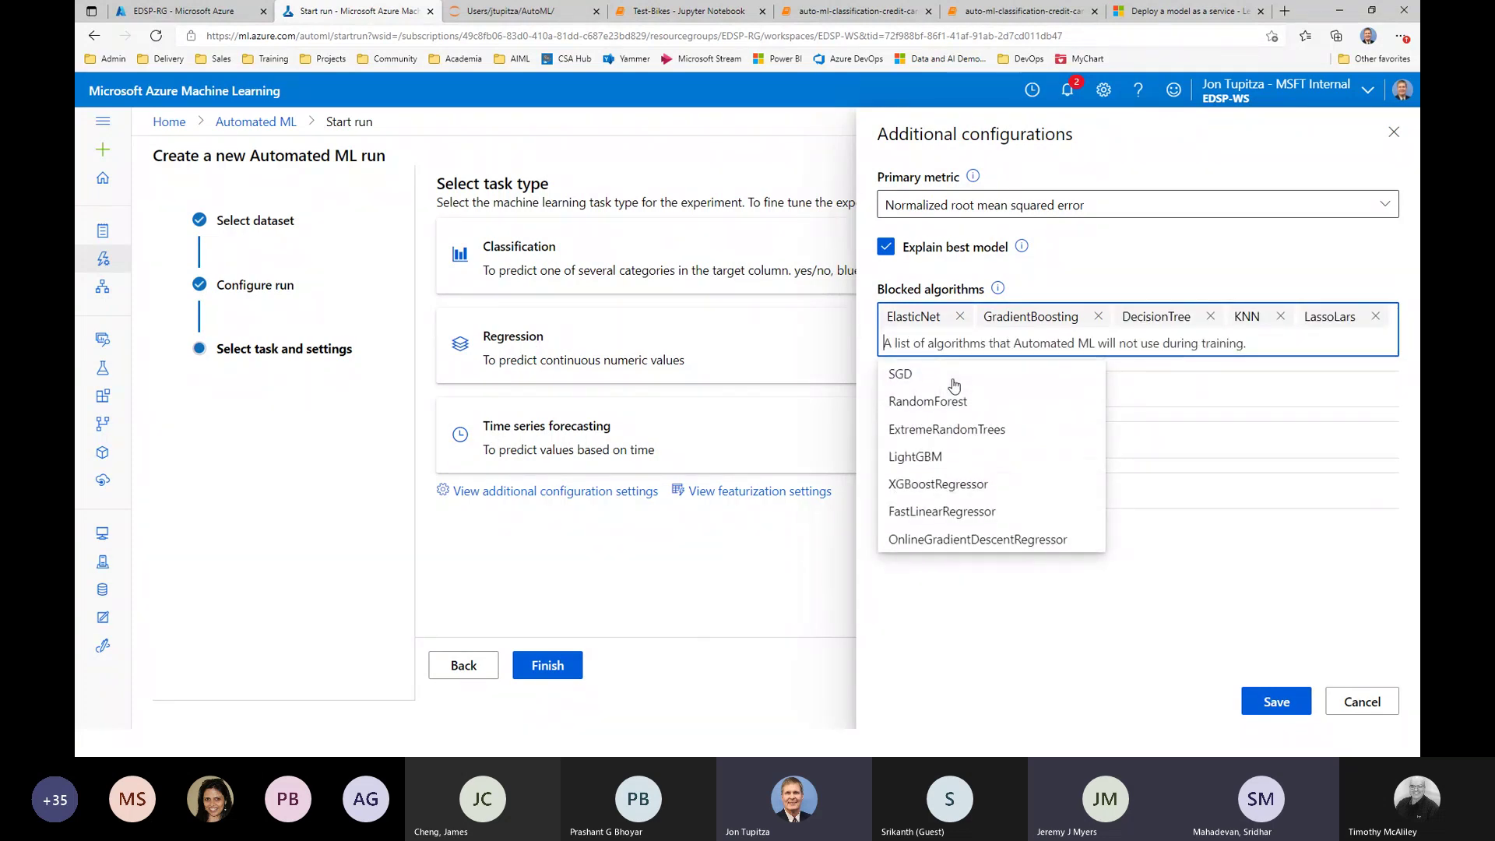
left_click(931, 374)
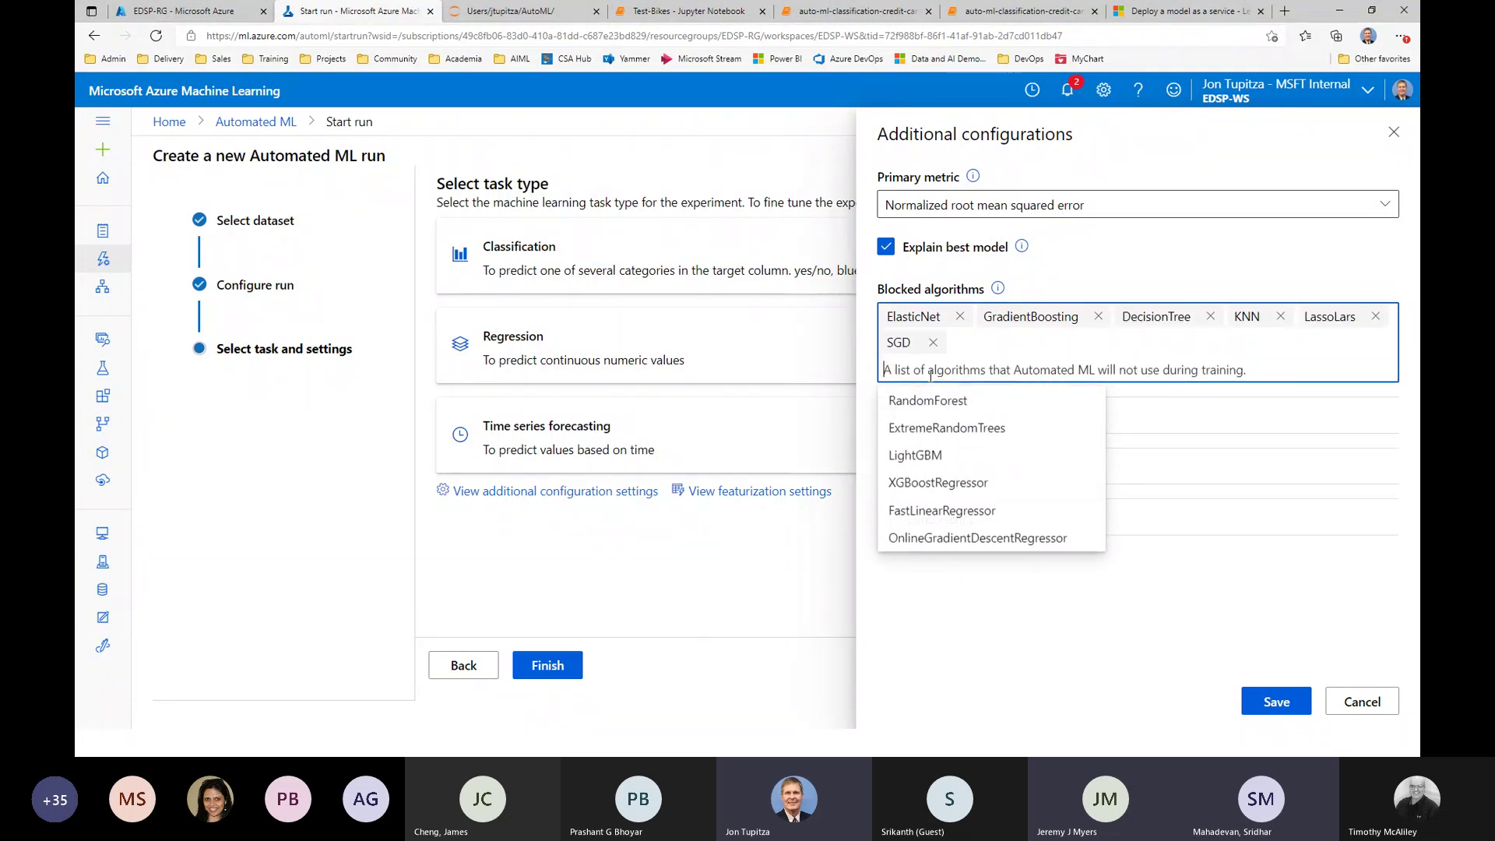
left_click(970, 430)
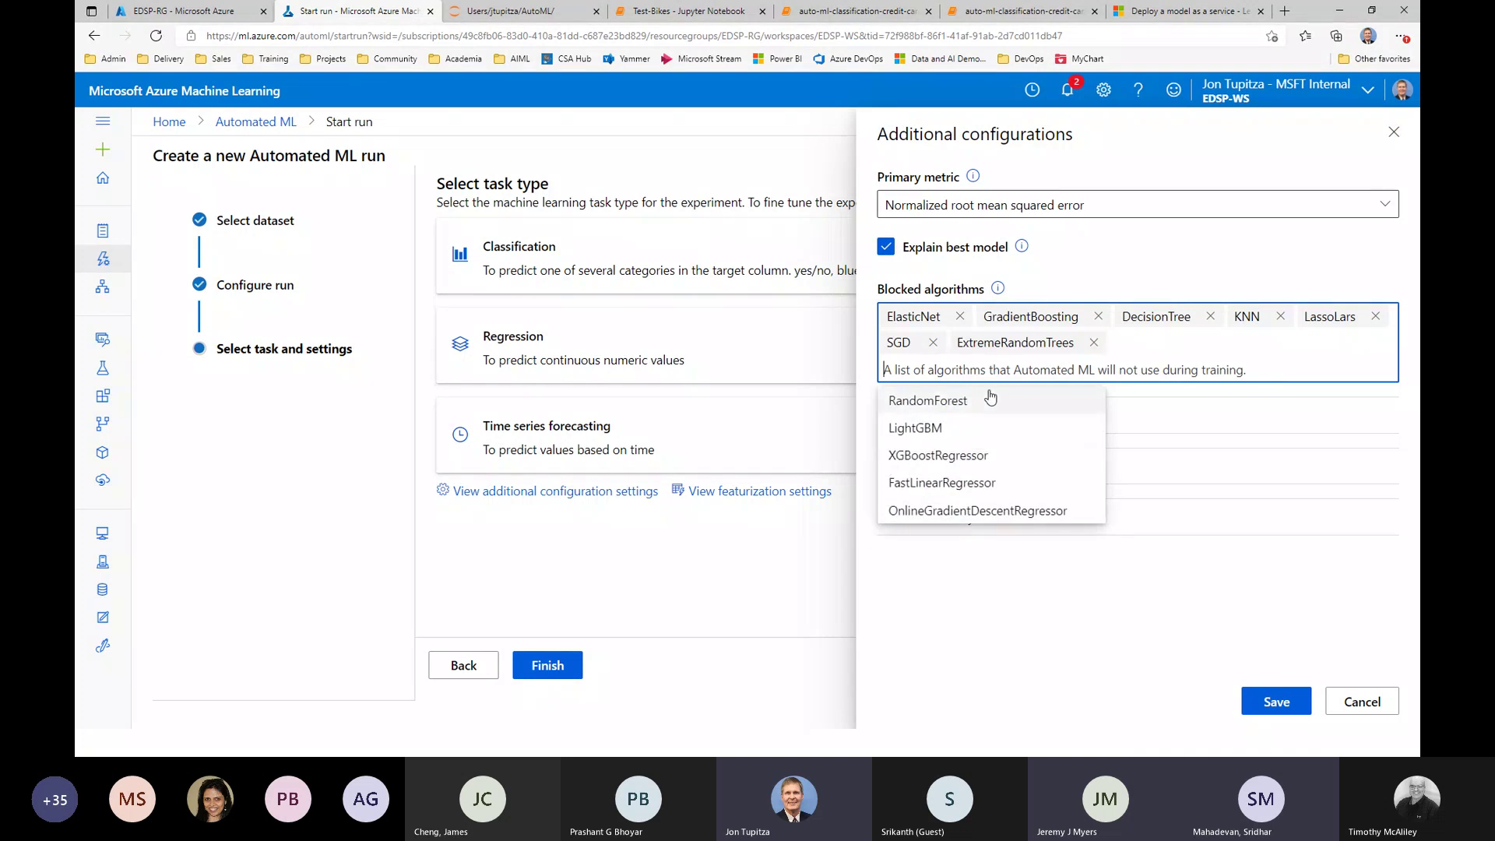
left_click(967, 459)
left_click(967, 467)
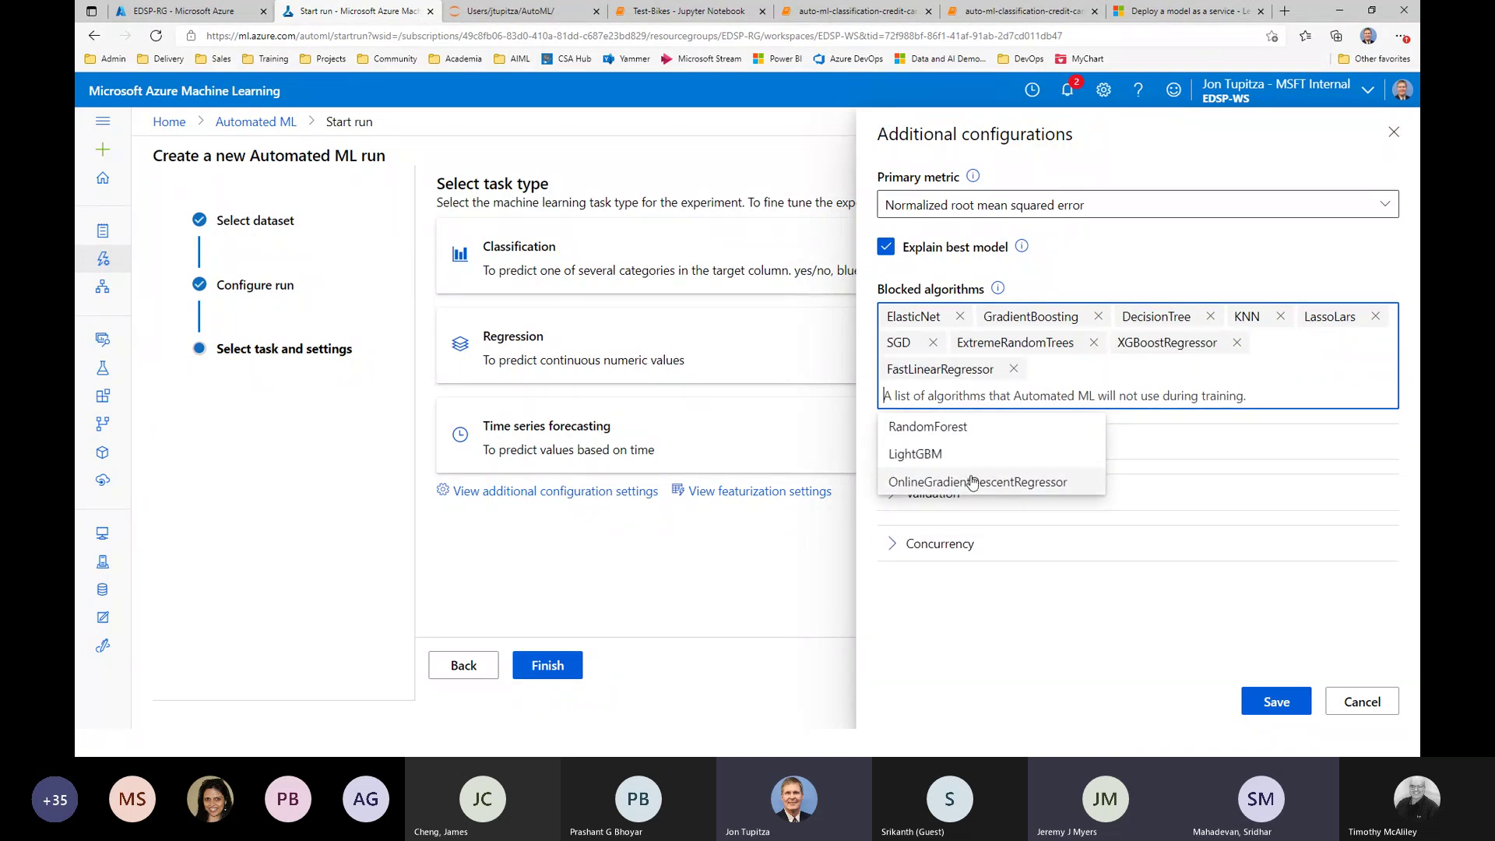
left_click(972, 482)
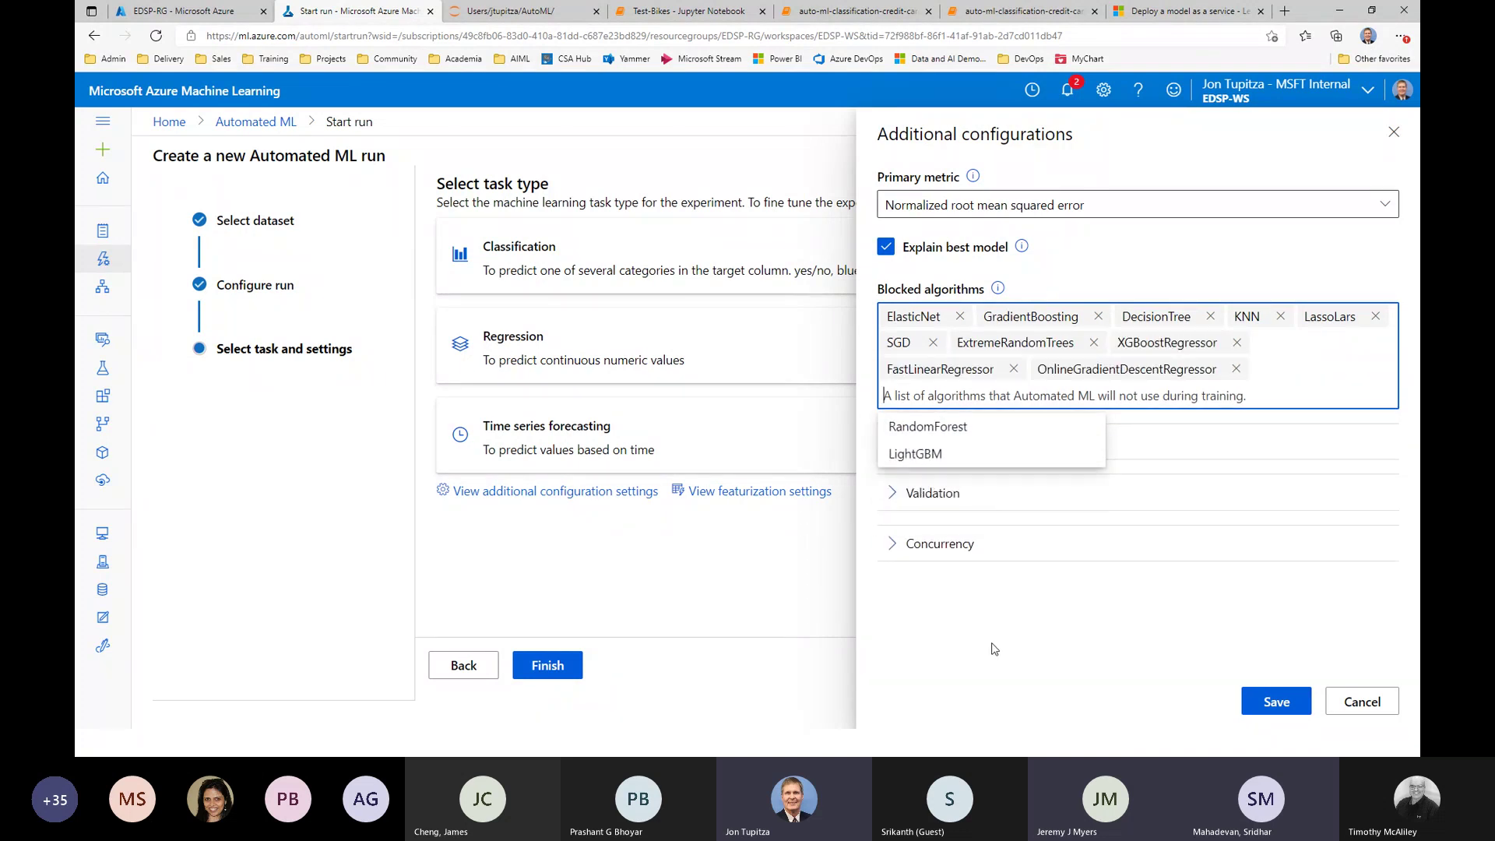
left_click(1065, 612)
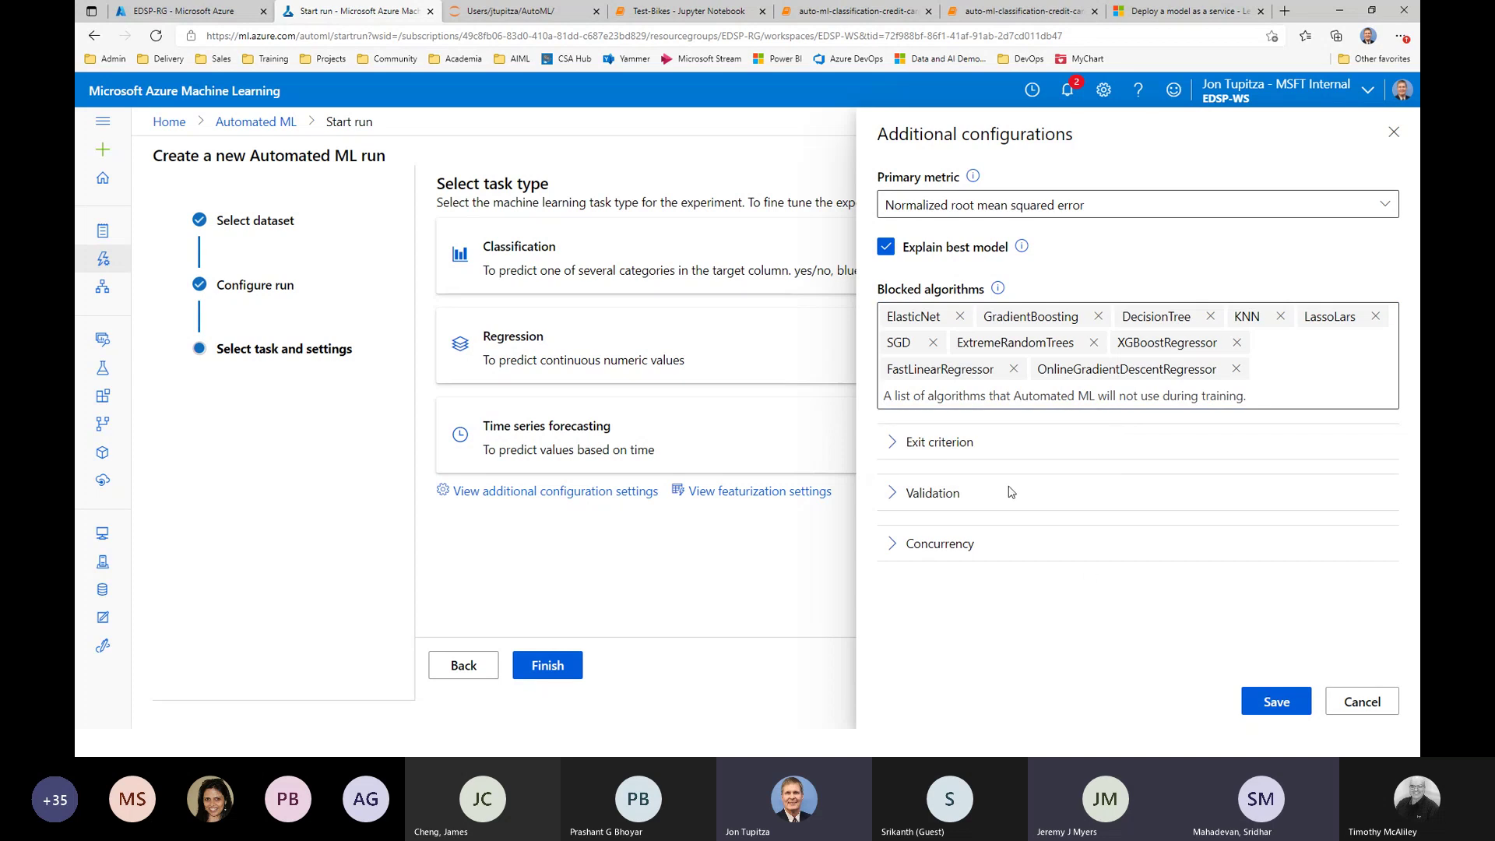
- Set the exit criteria to a training job time of 0.5 hours and a metric score threshold of 0.8
left_click(897, 451)
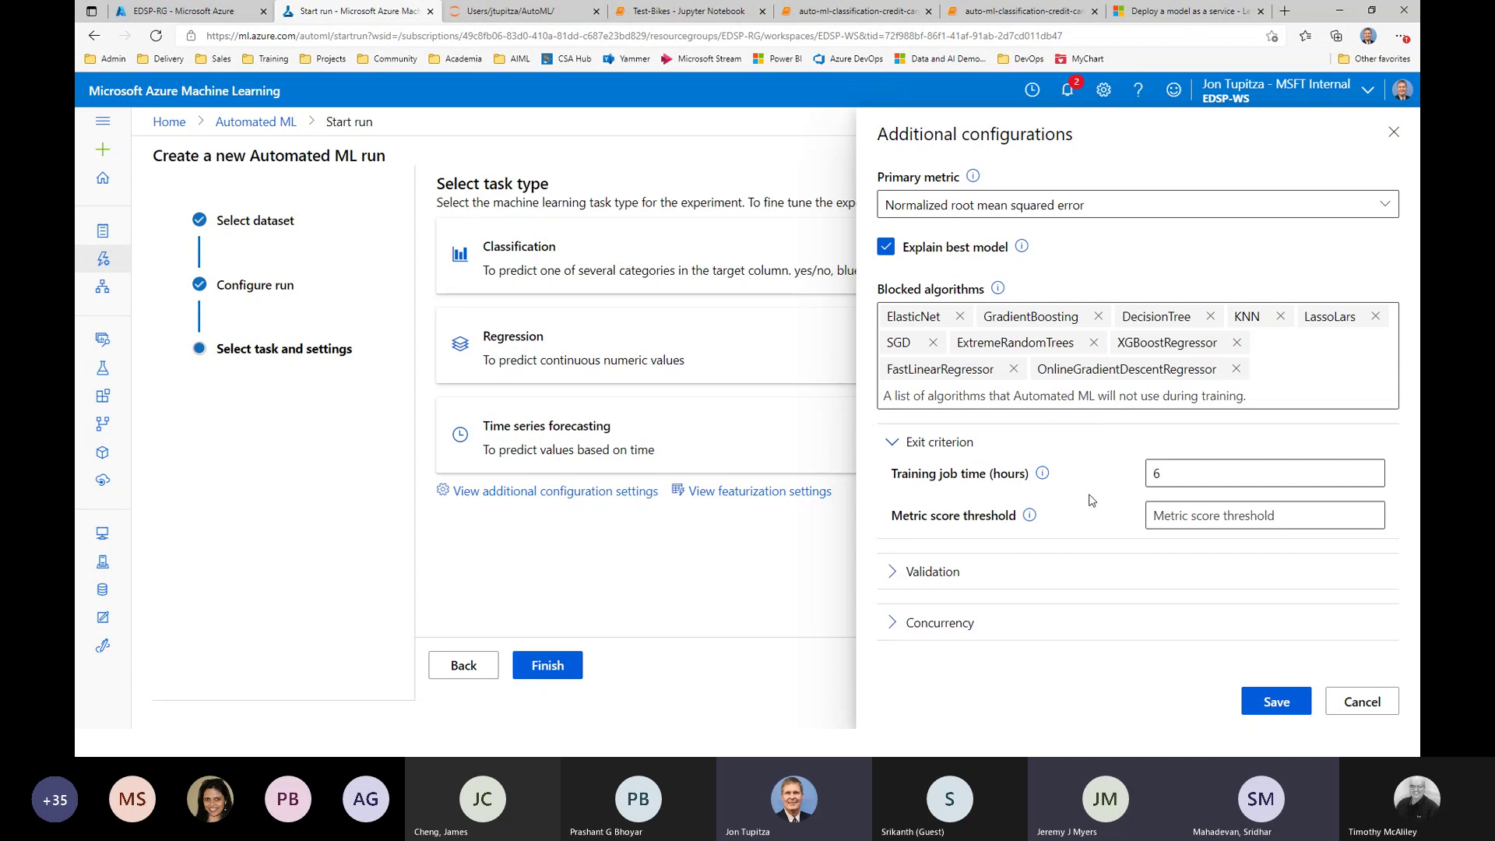
left_click(1170, 472)
double_click(1155, 473)
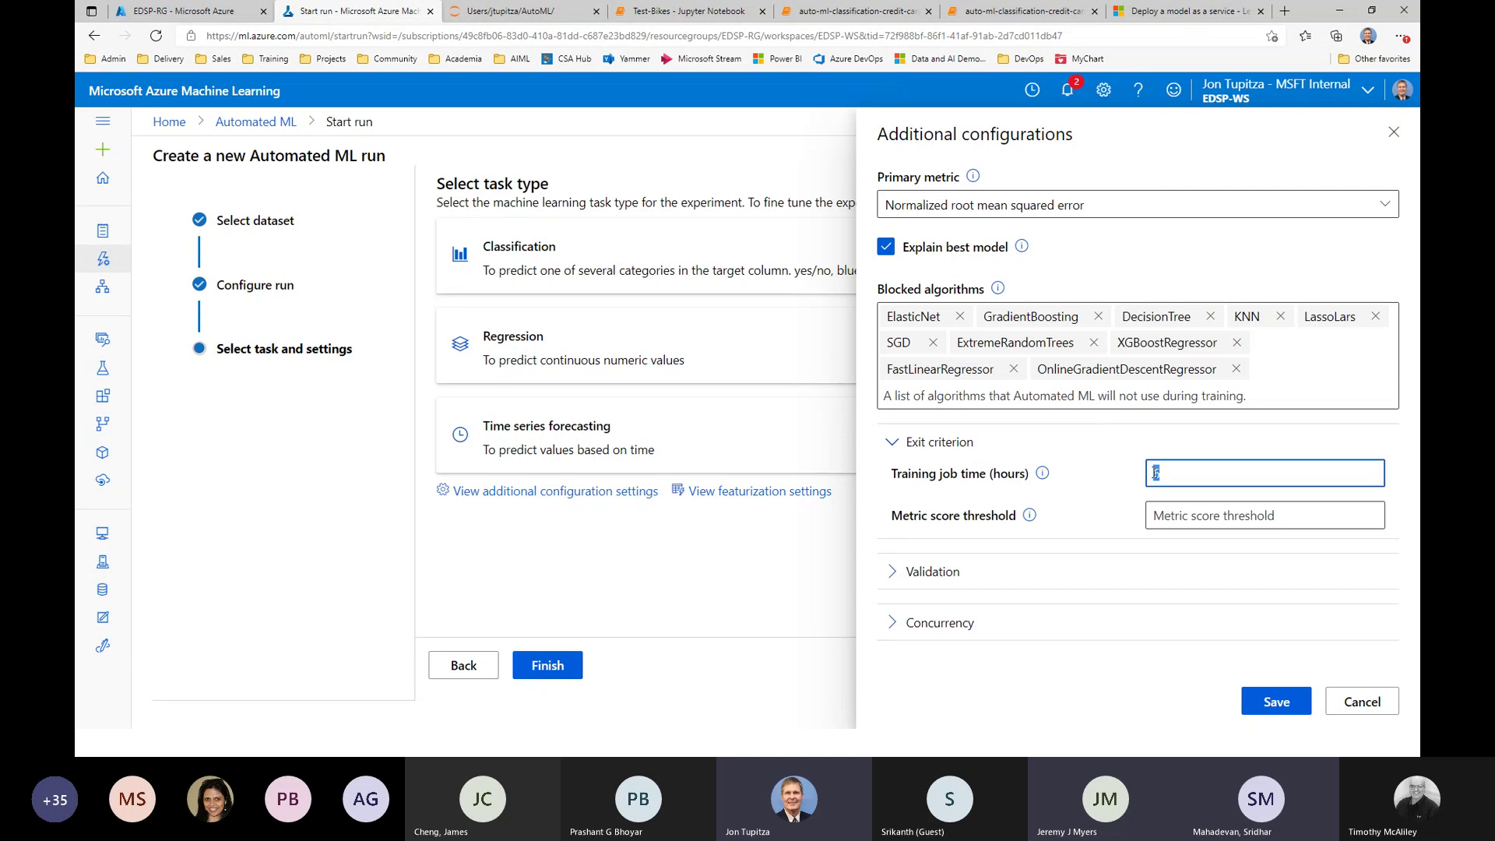
type("0.5")
left_click(1192, 515)
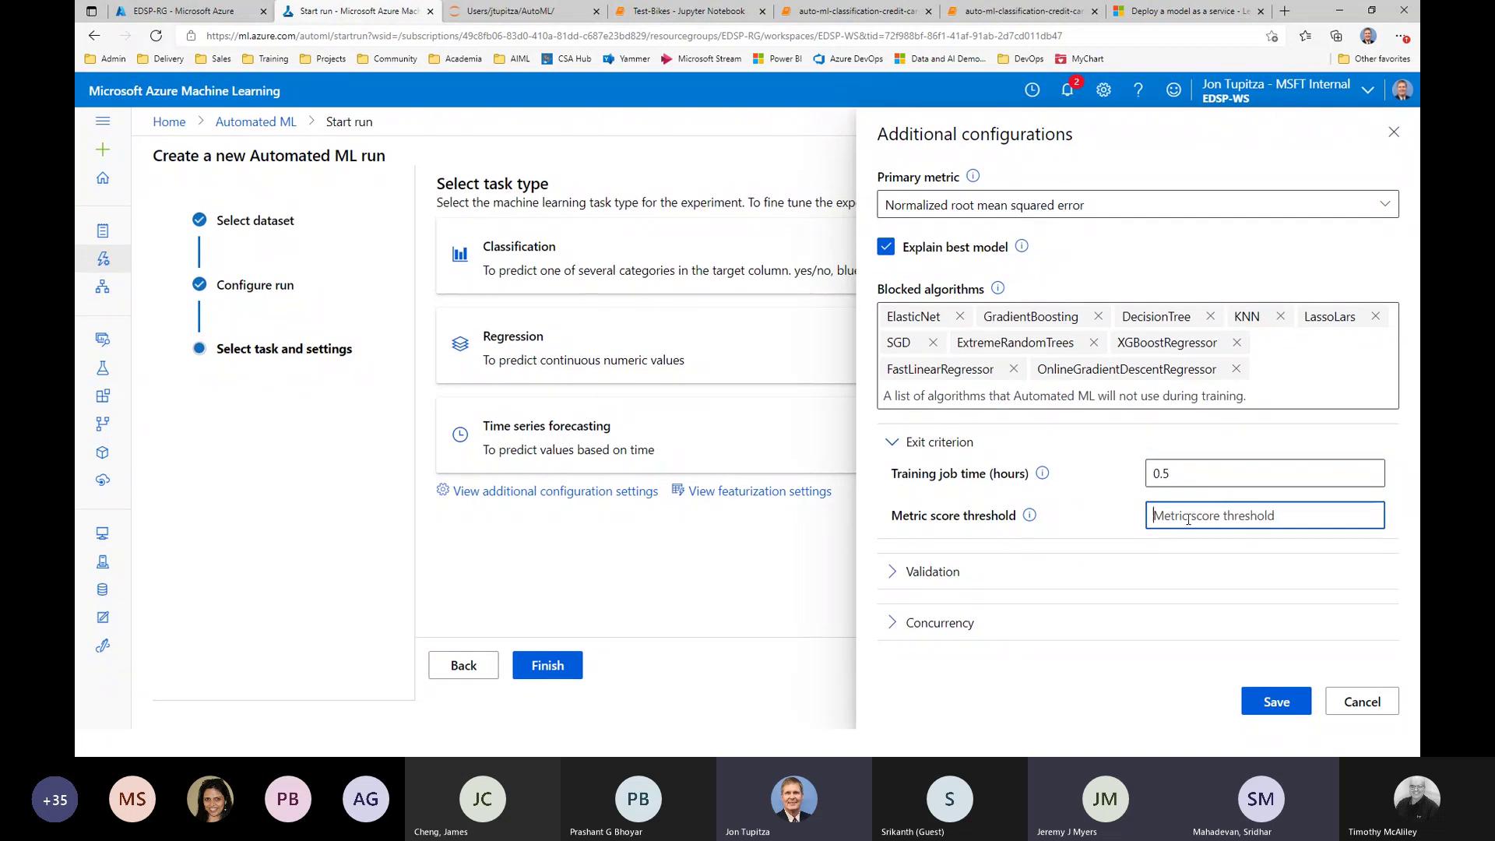
type("0.8")
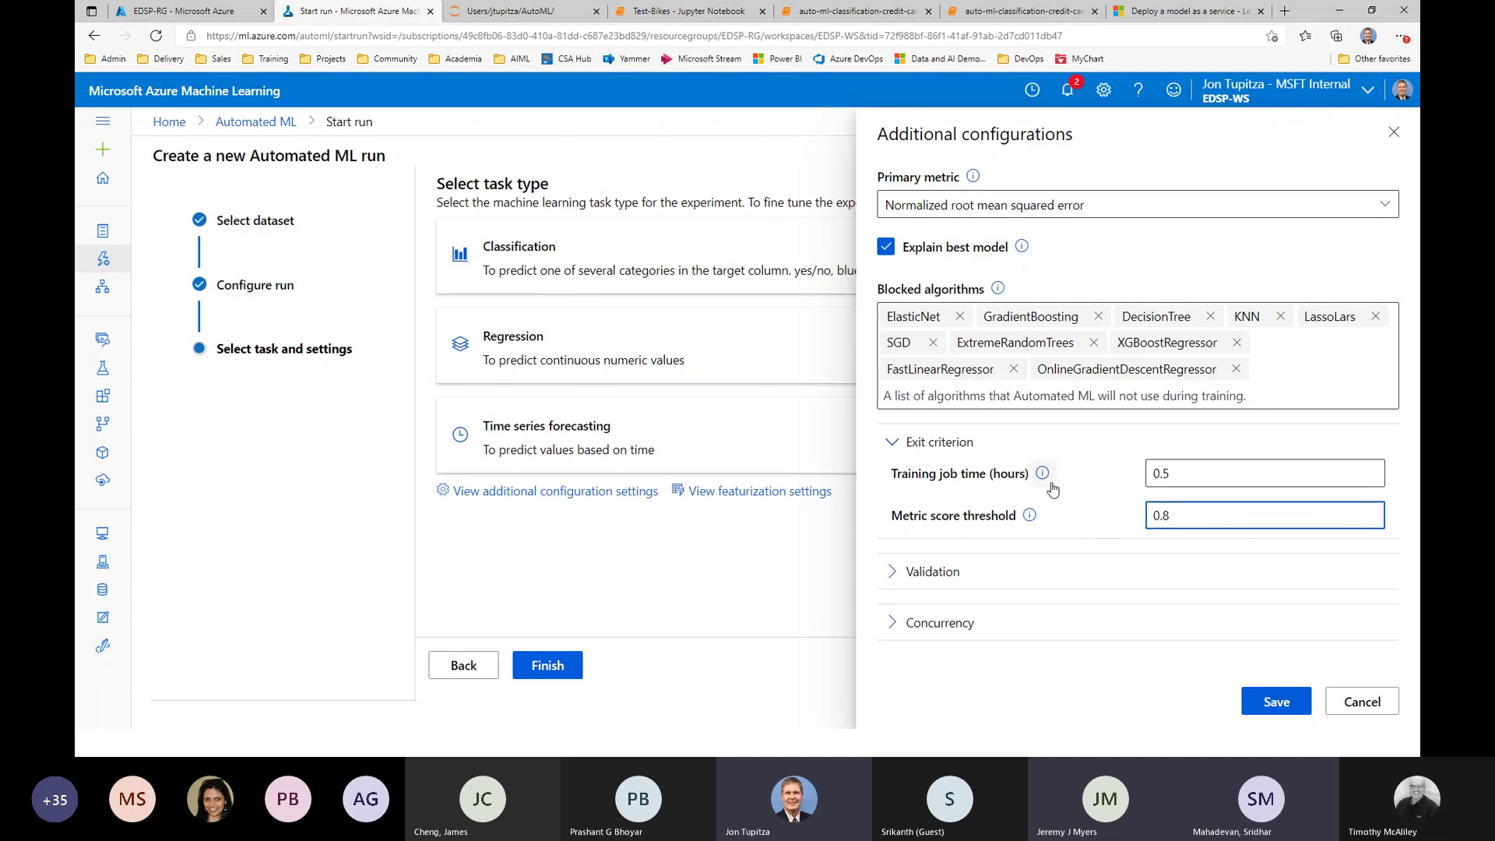
left_click(893, 449)
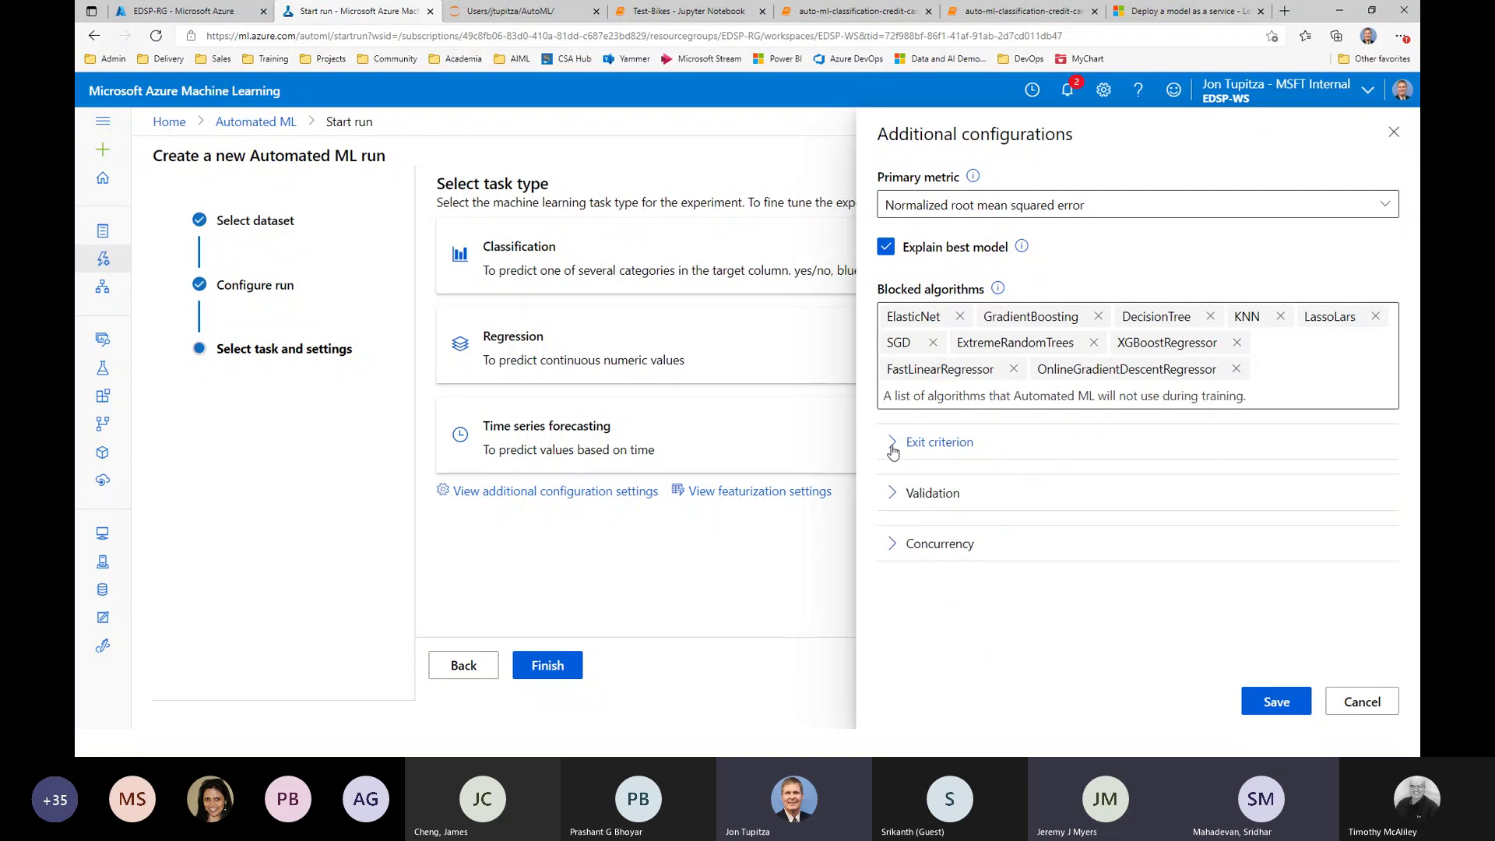
- Review the available validation types for the run, leaving the validation type on Auto
left_click(893, 492)
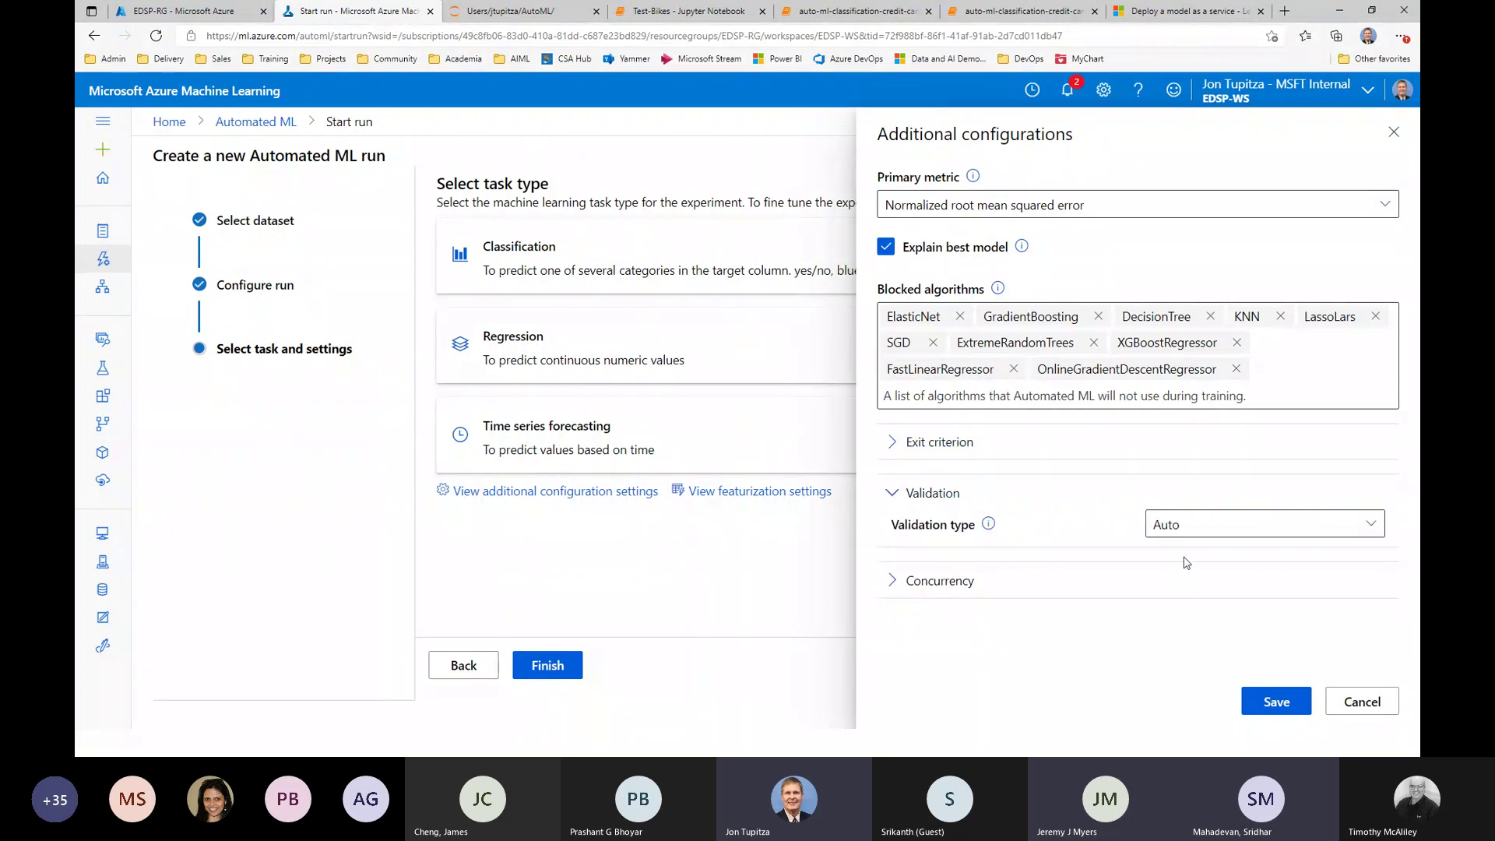
left_click(1371, 529)
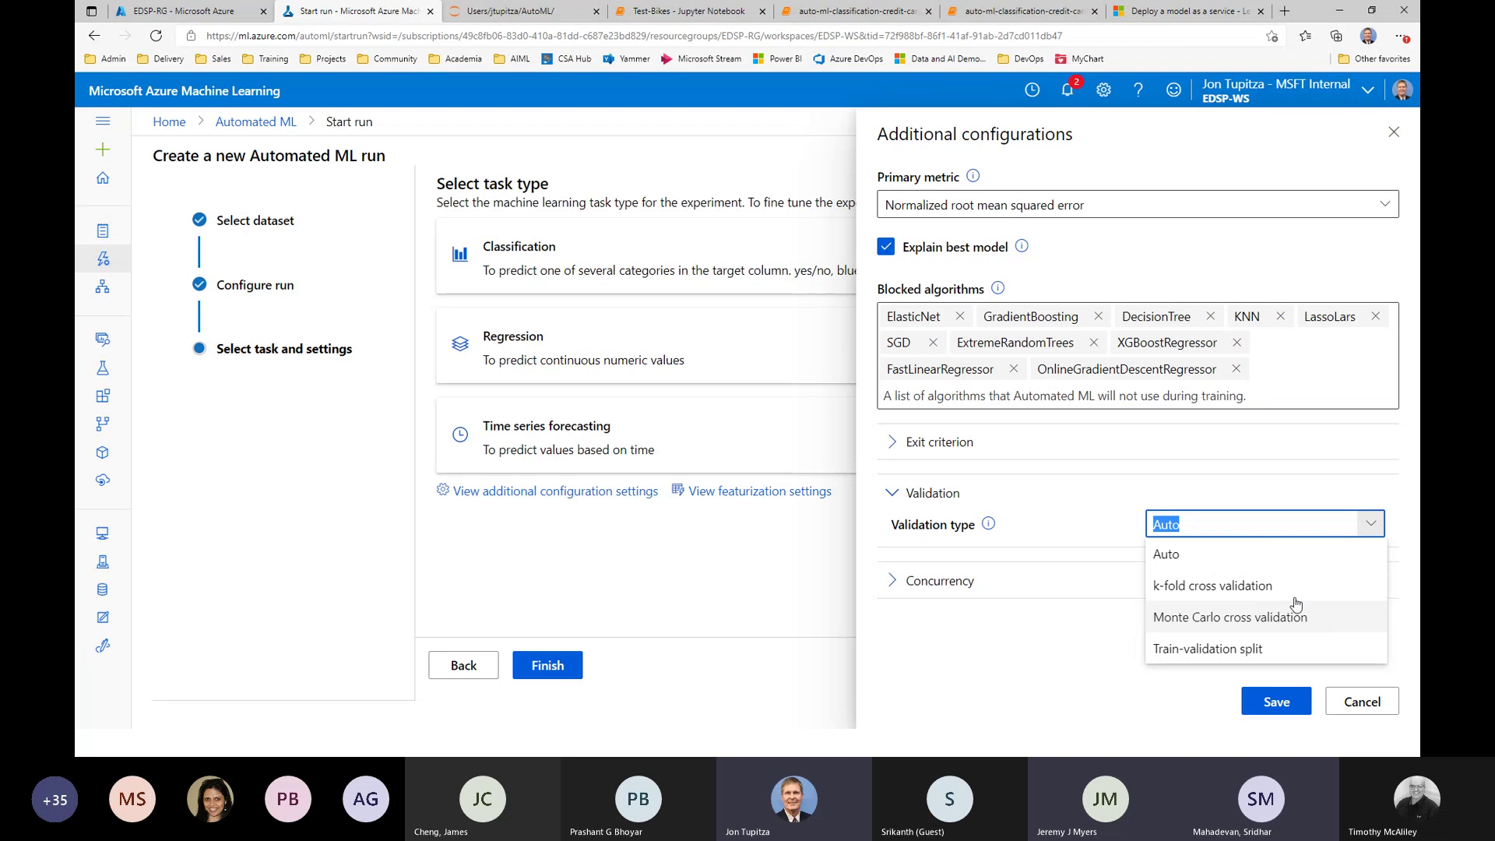
left_click(1242, 498)
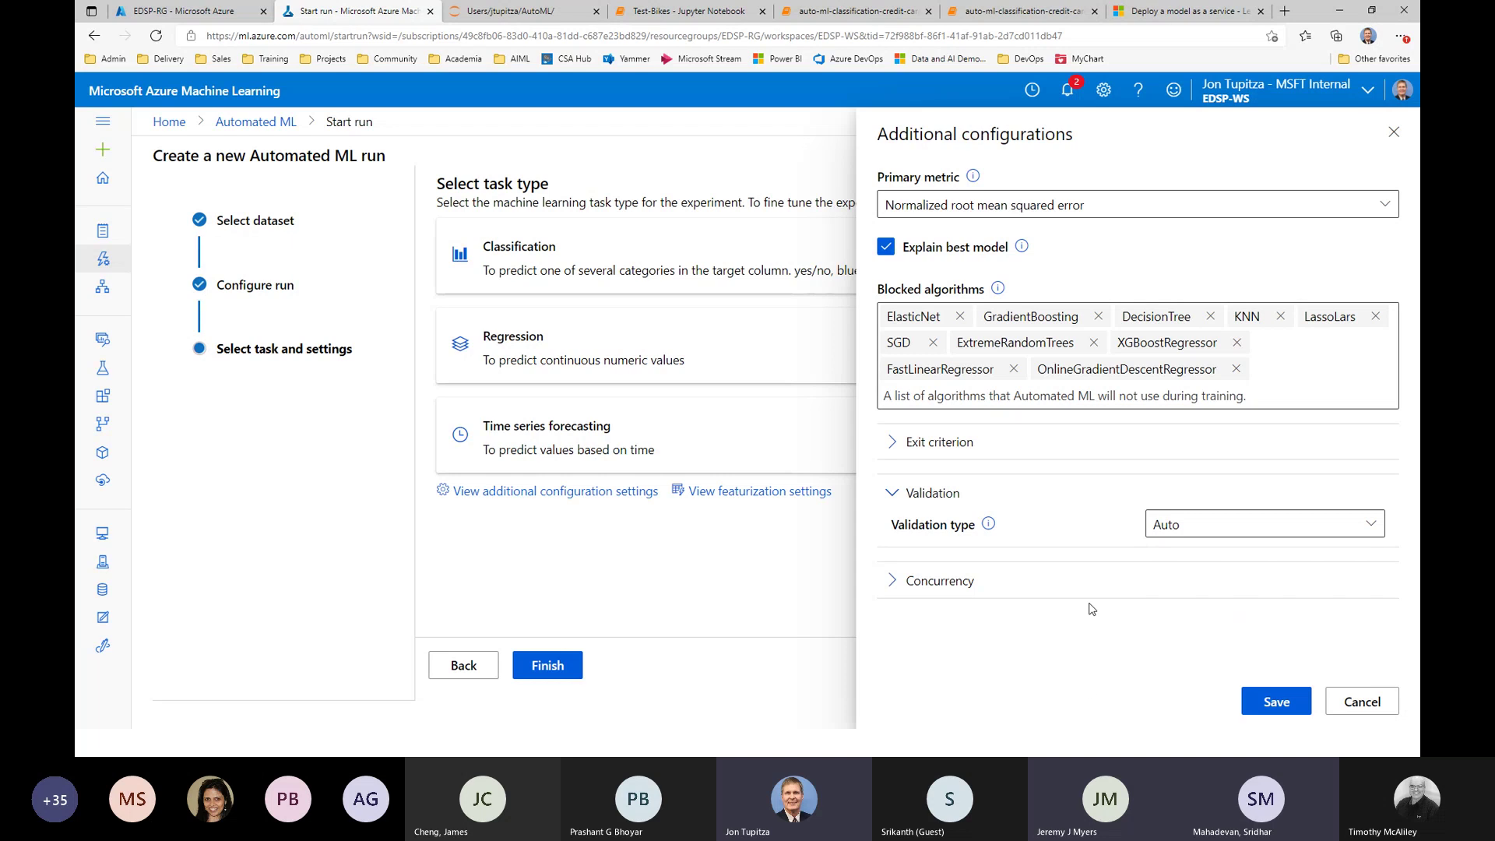
left_click(893, 496)
- Set the run's max concurrent iterations to 6 in the concurrency settings
left_click(893, 543)
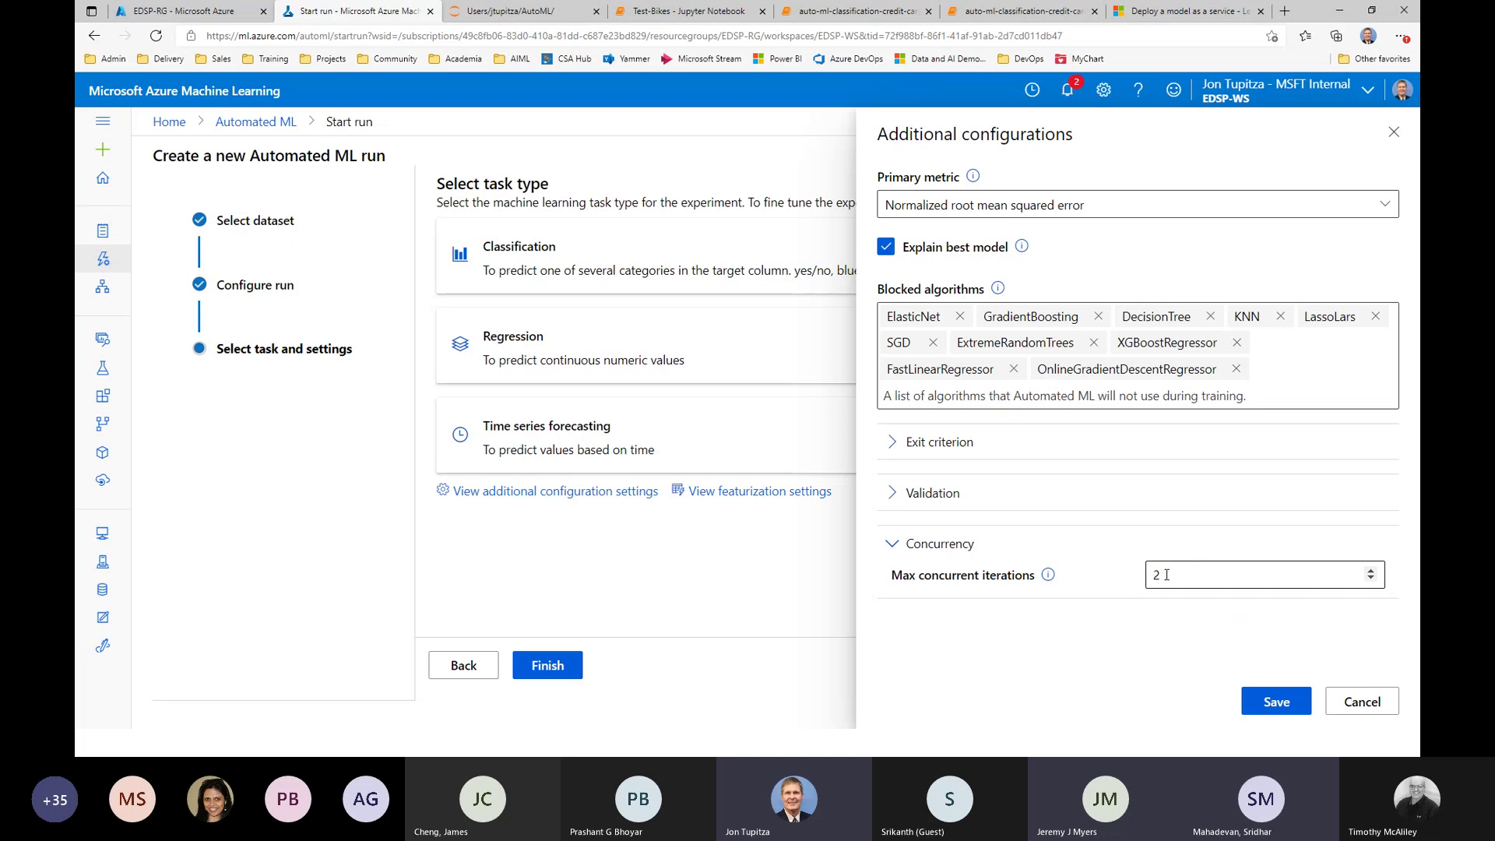
left_click(1370, 570)
left_click(1370, 570)
left_click(1370, 571)
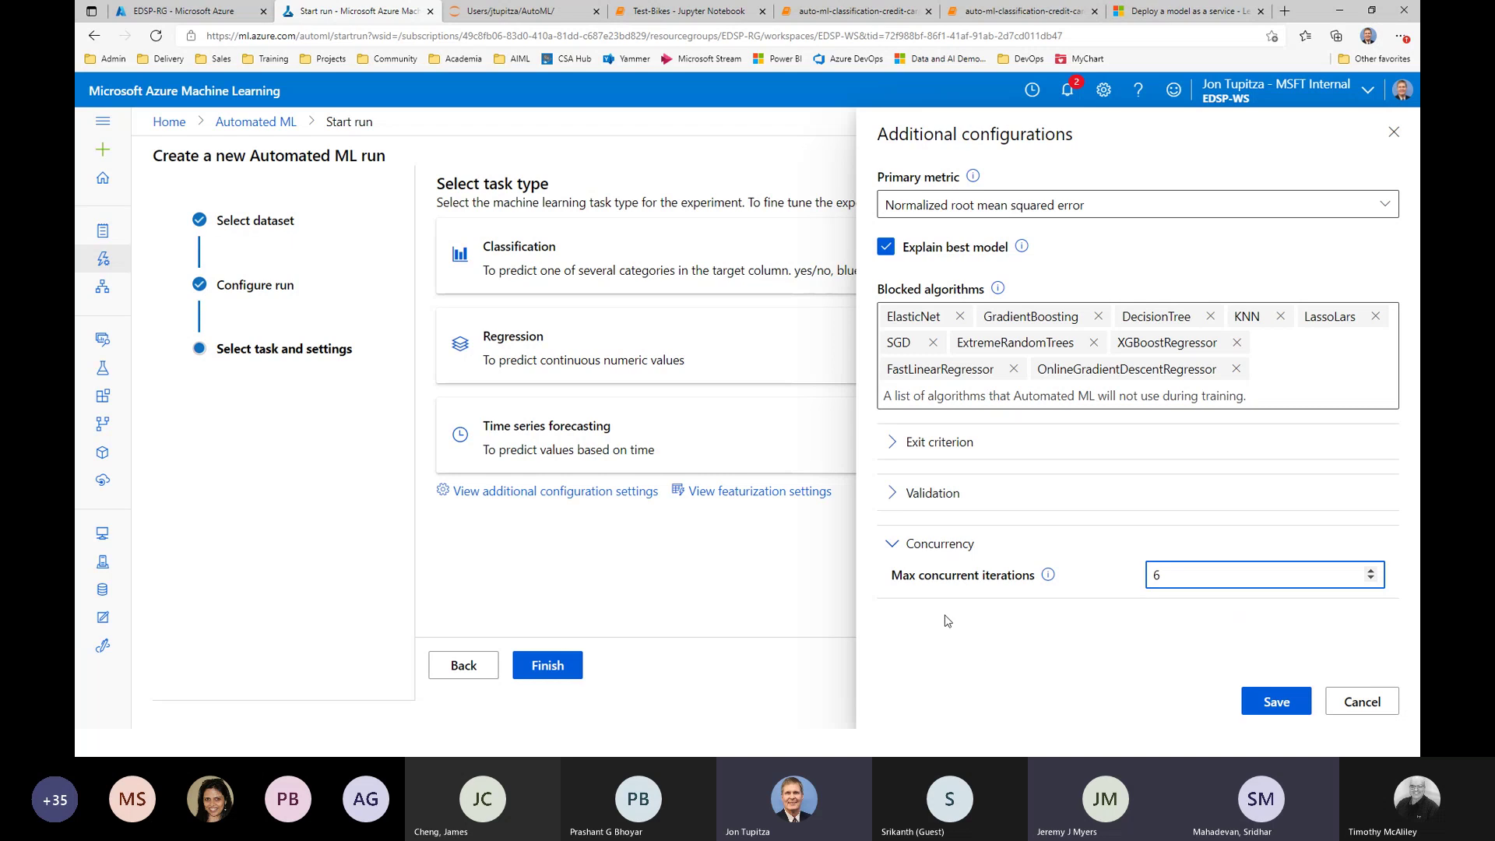
left_click(892, 545)
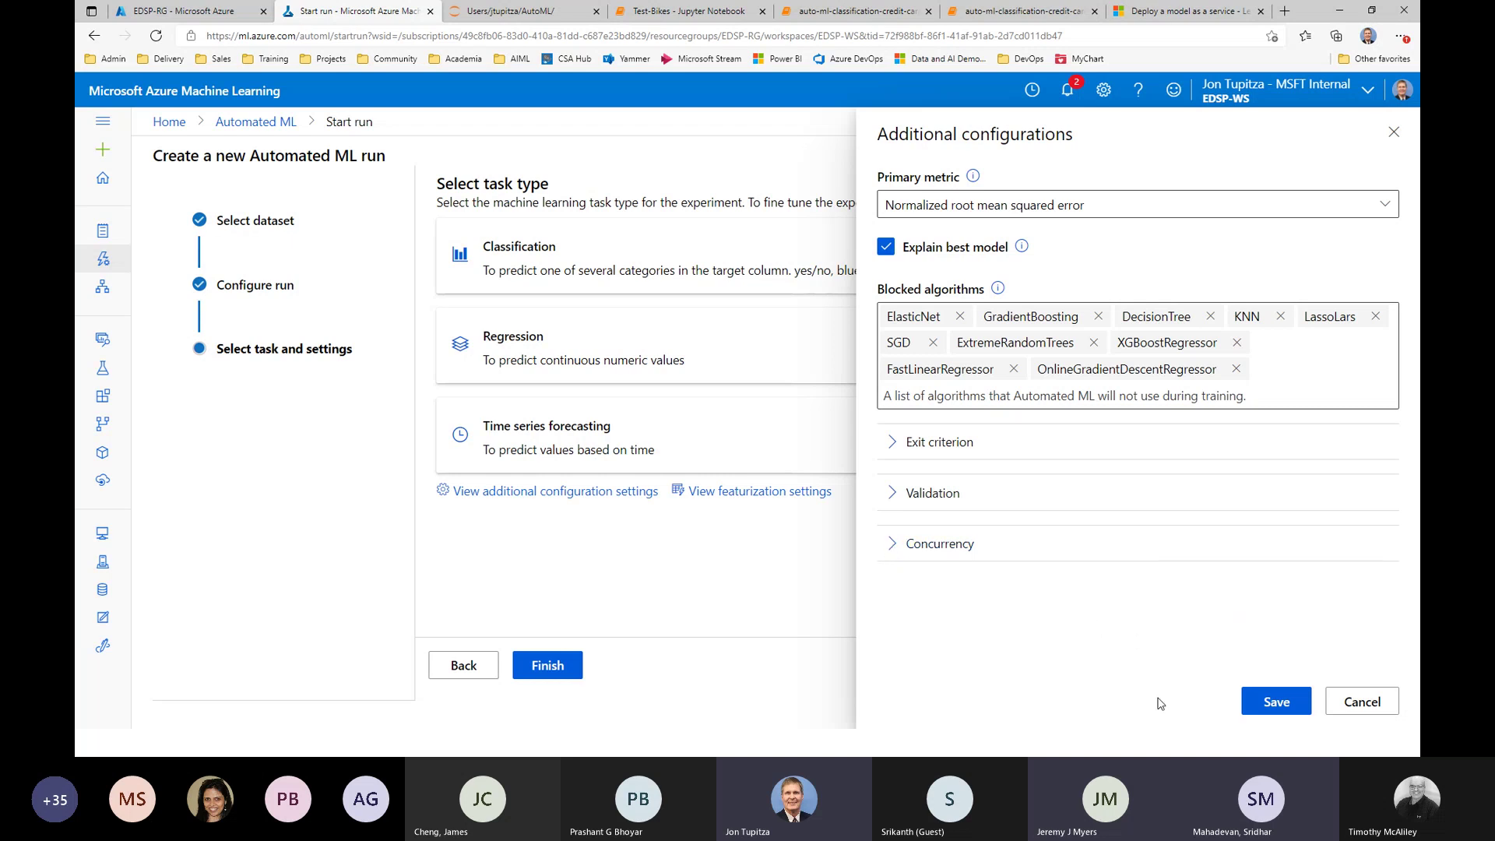
- Save the additional configurations and submit the Automated ML regression run
left_click(1273, 703)
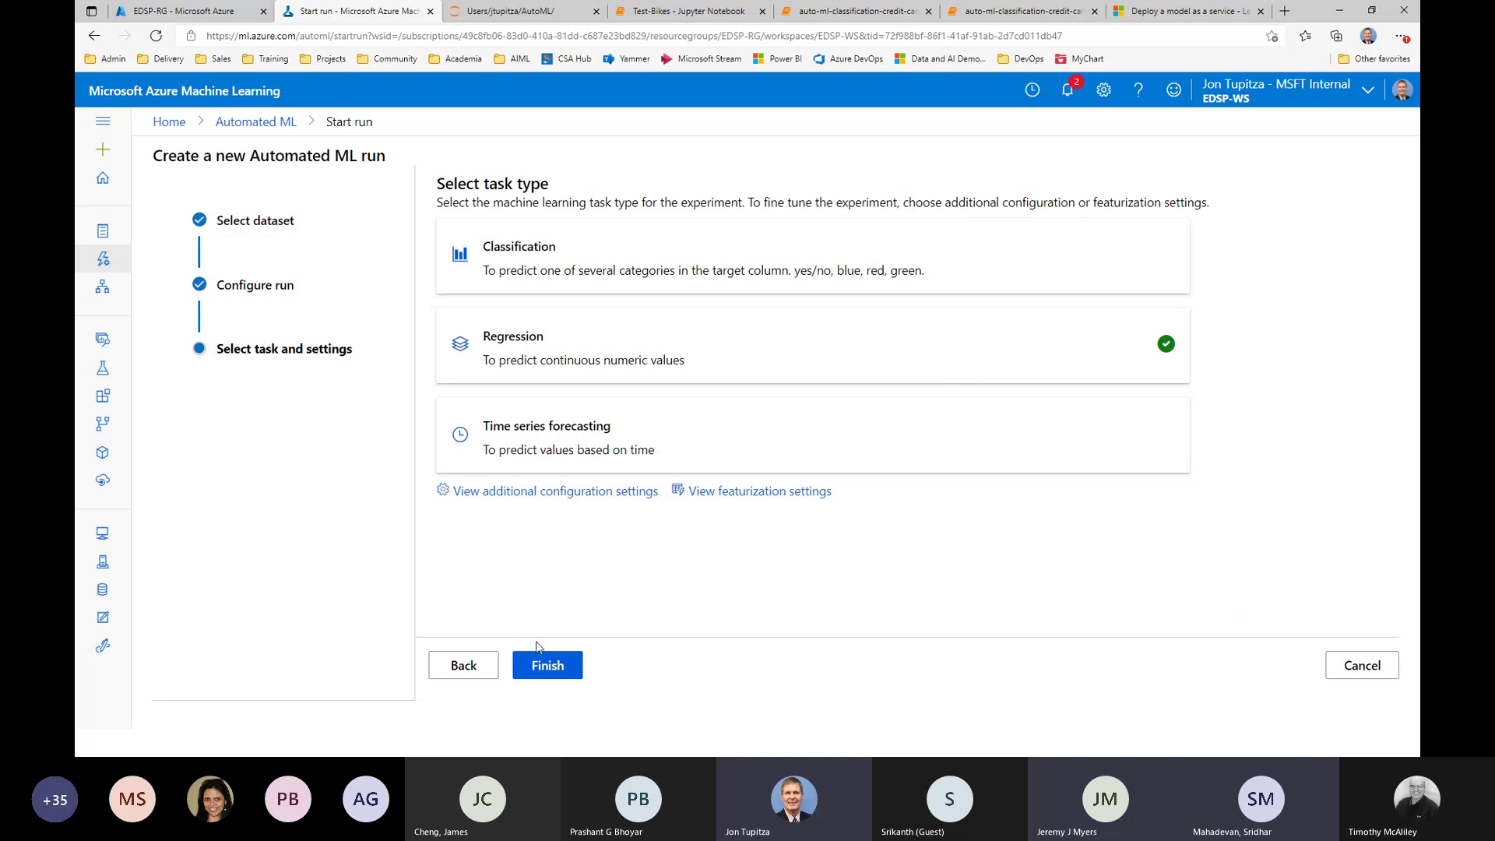
left_click(543, 668)
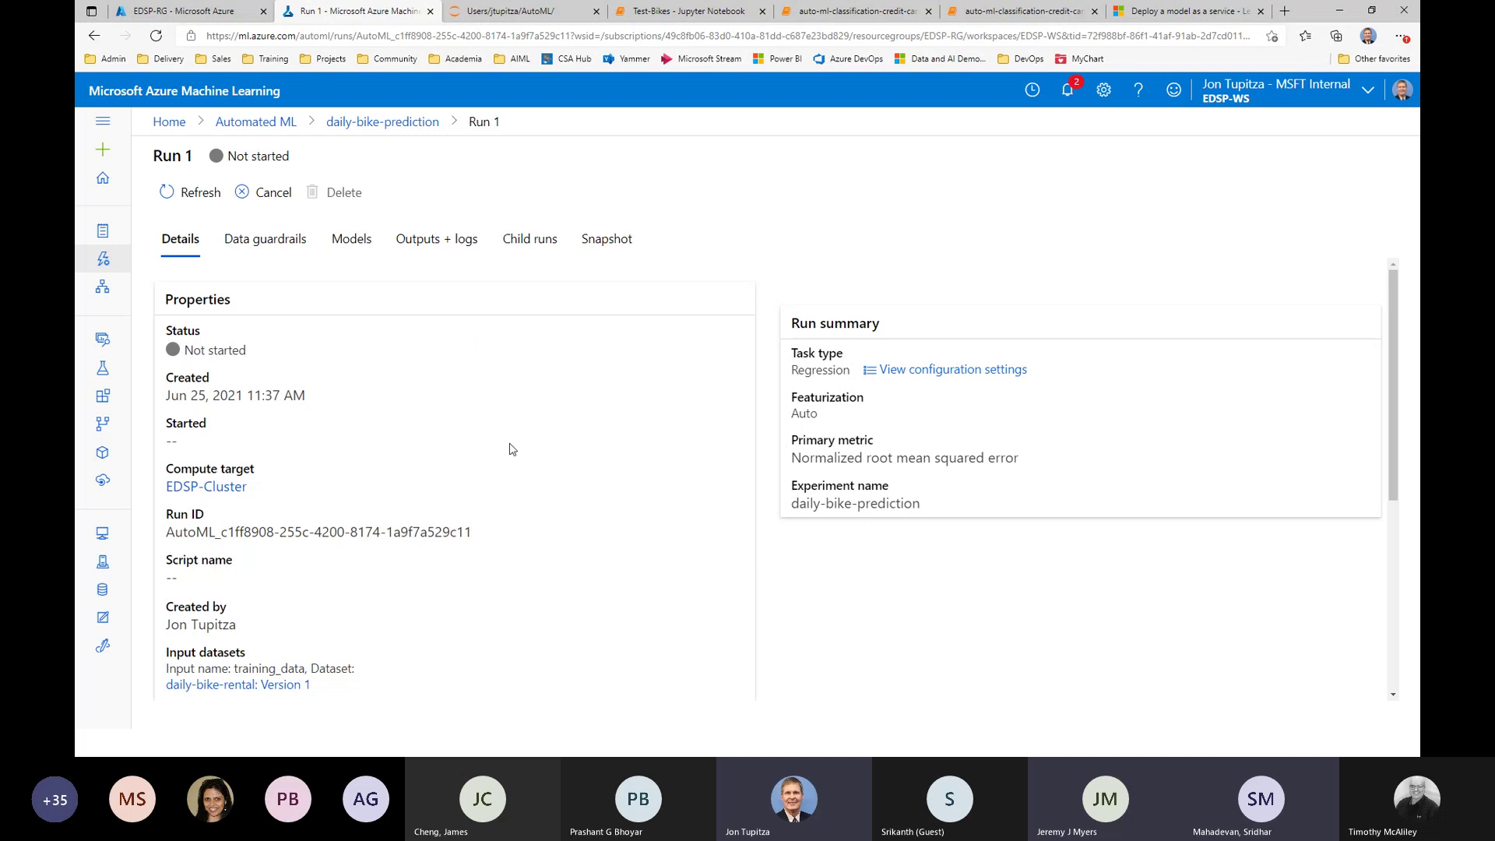
left_click(186, 206)
- Open Run 49 of the bike-rentals experiment and review its details, data guardrails and list of trained models
left_click(106, 373)
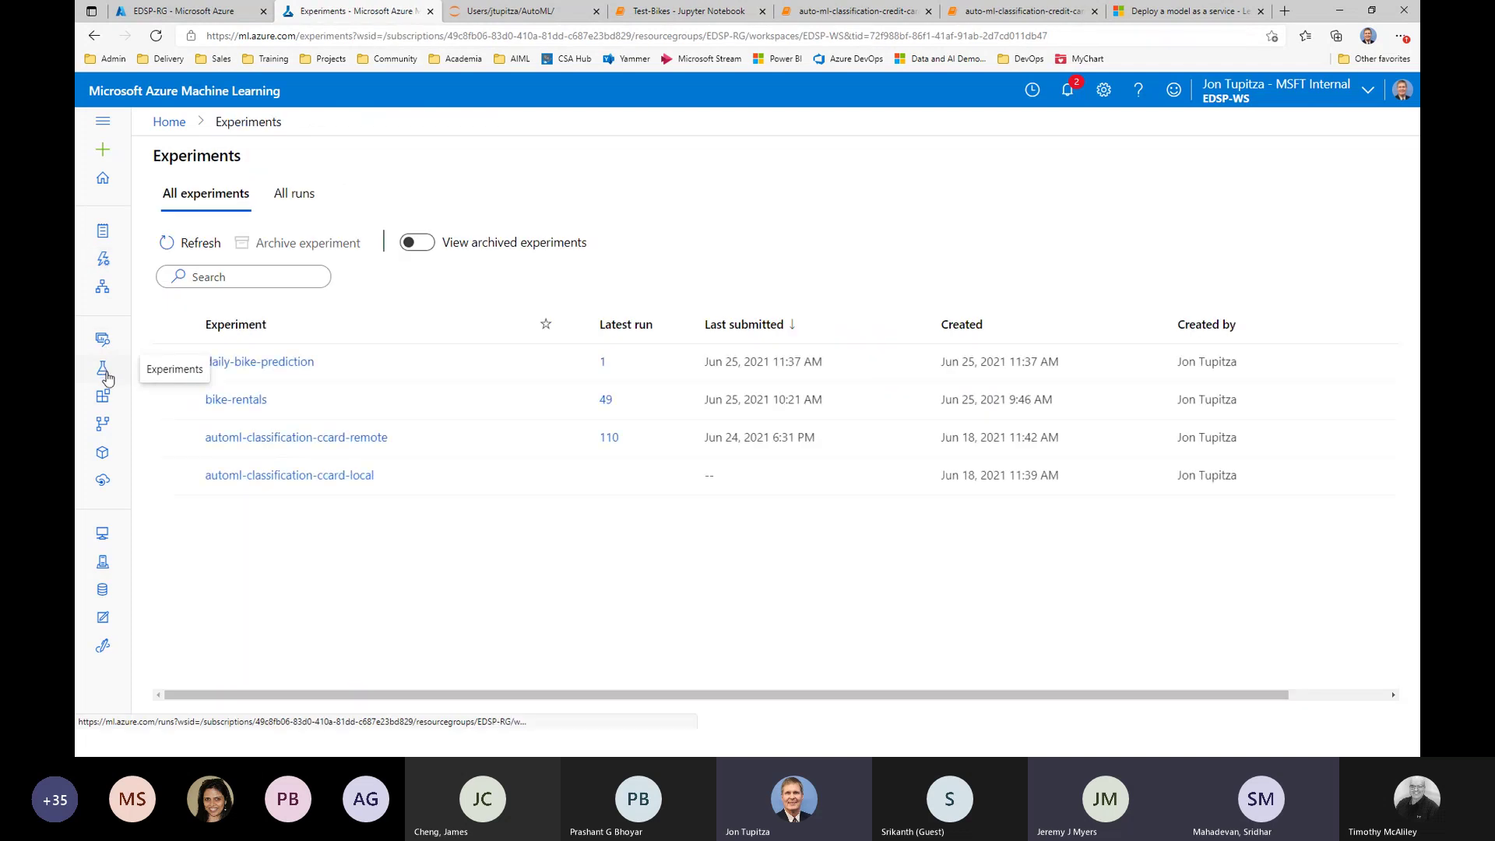
left_click(236, 399)
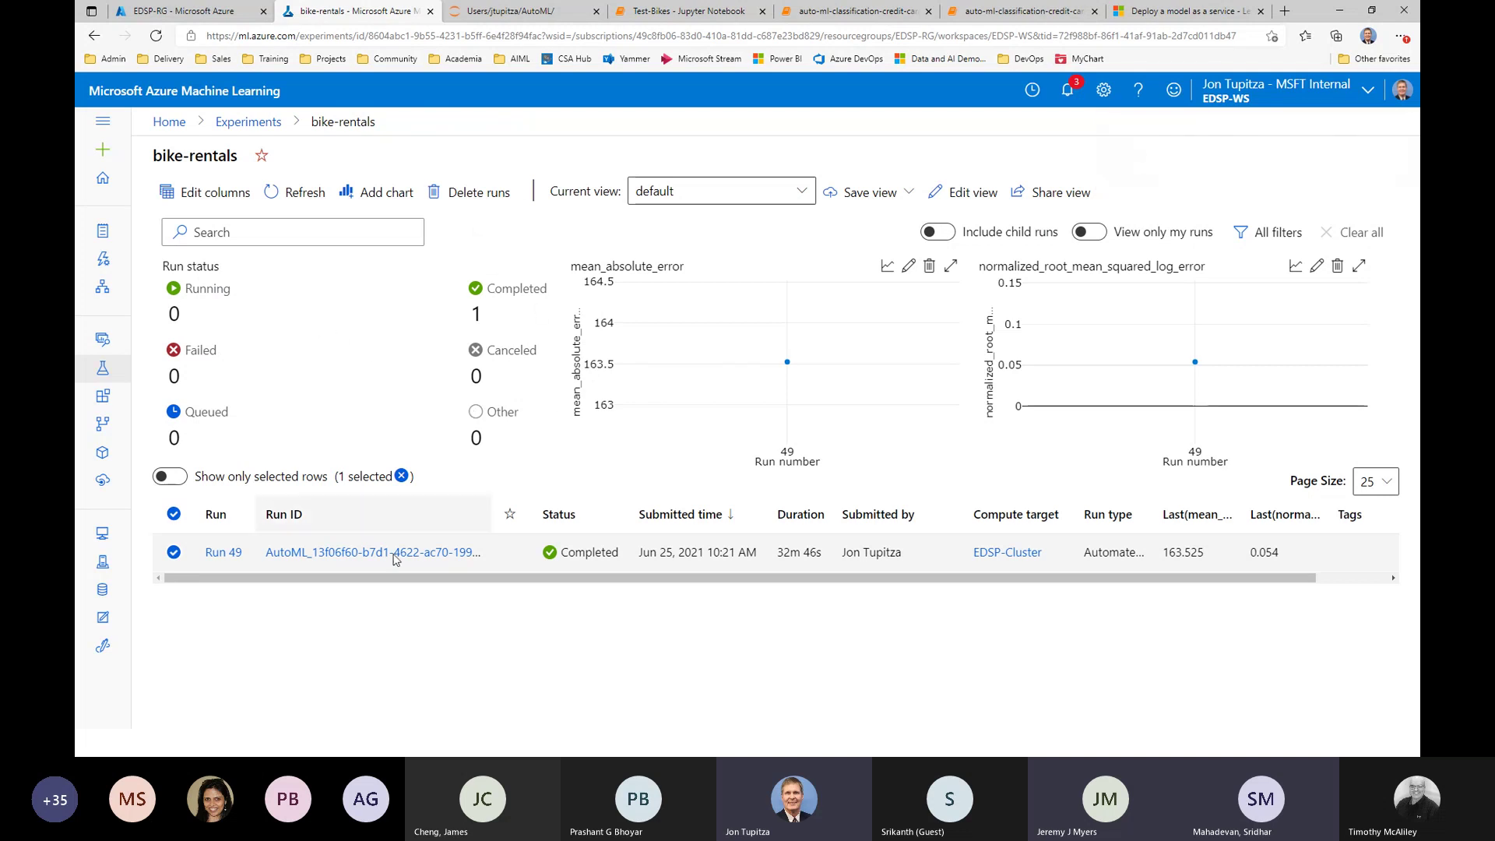
left_click(225, 553)
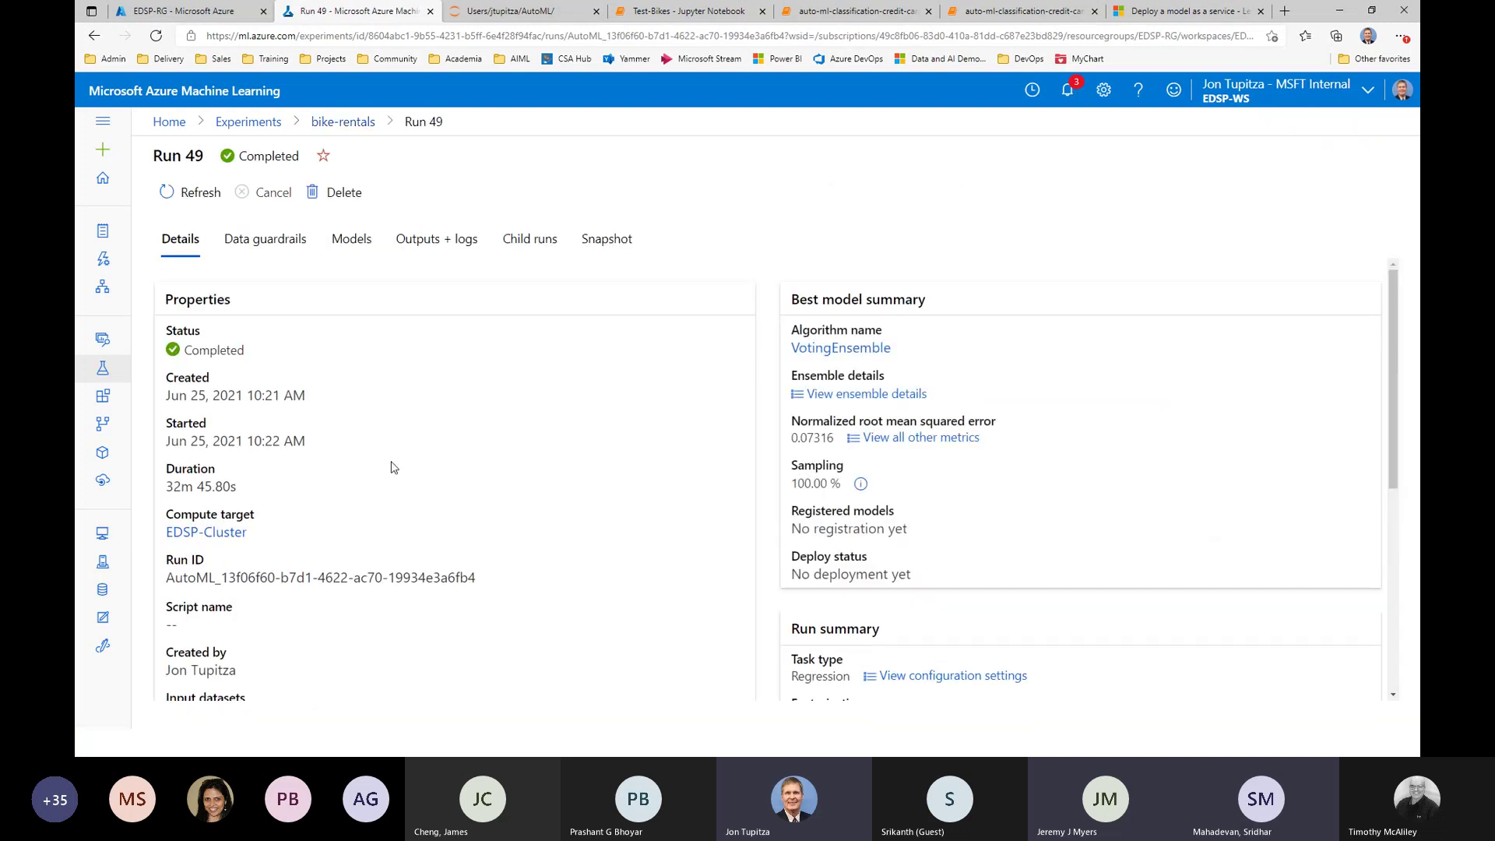
left_click(263, 254)
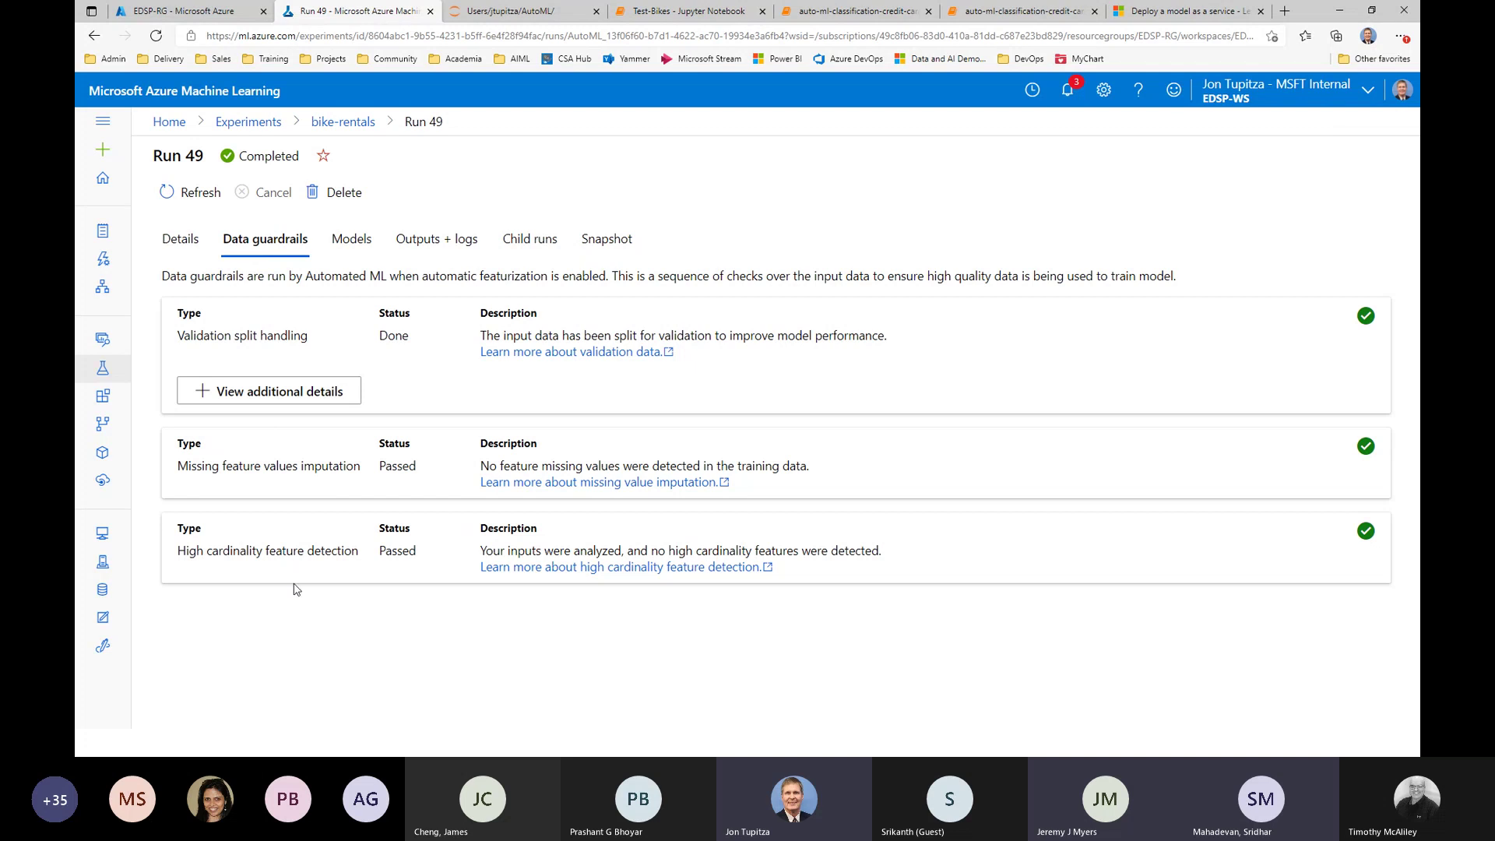
left_click(351, 241)
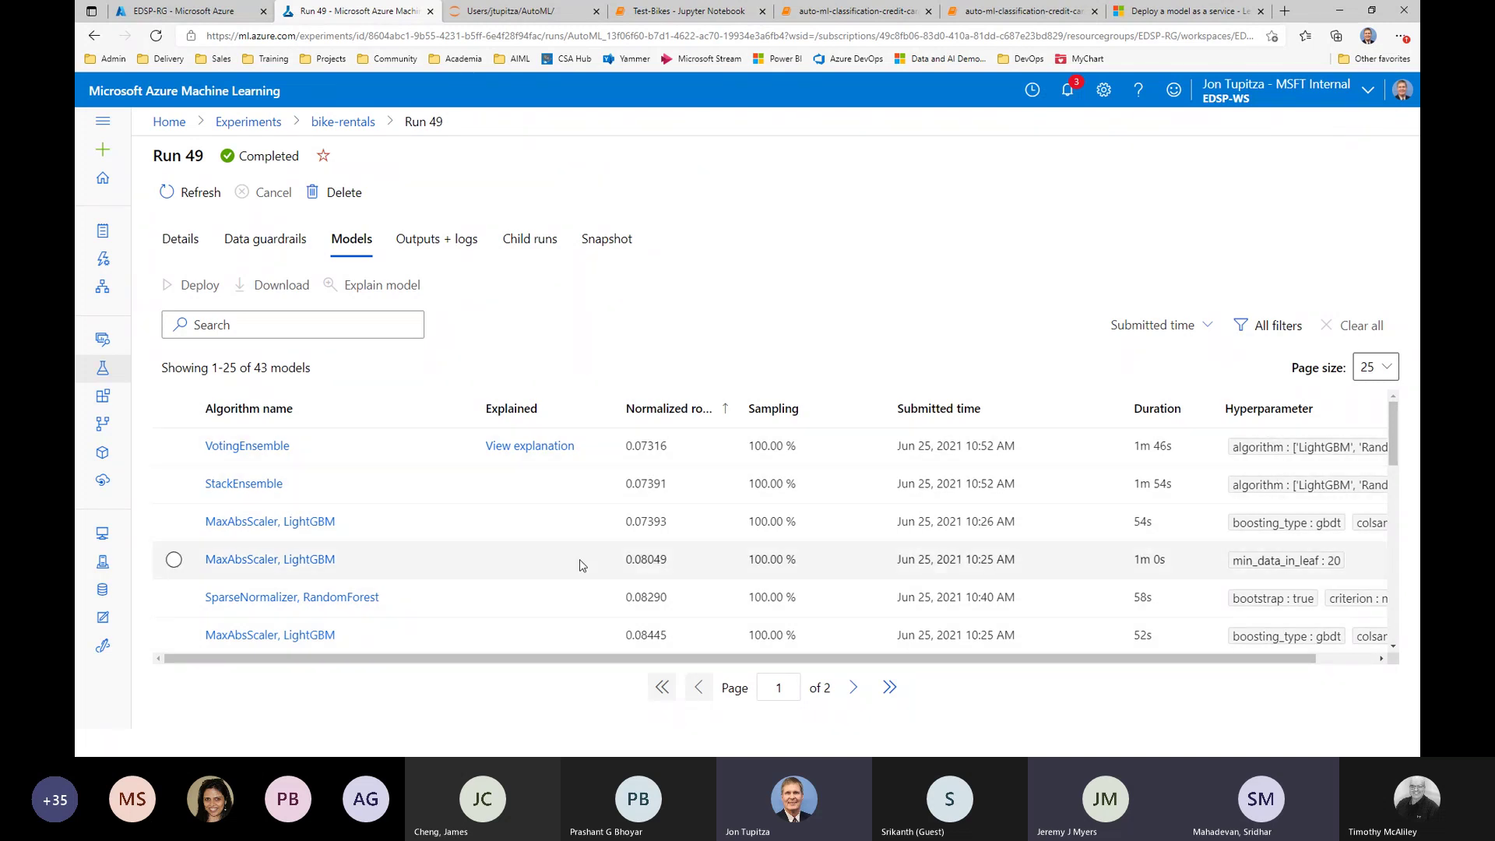
- Open explanation ba4e0bd6 of the VotingEnsemble model and examine its dataset explorer charts
left_click(543, 453)
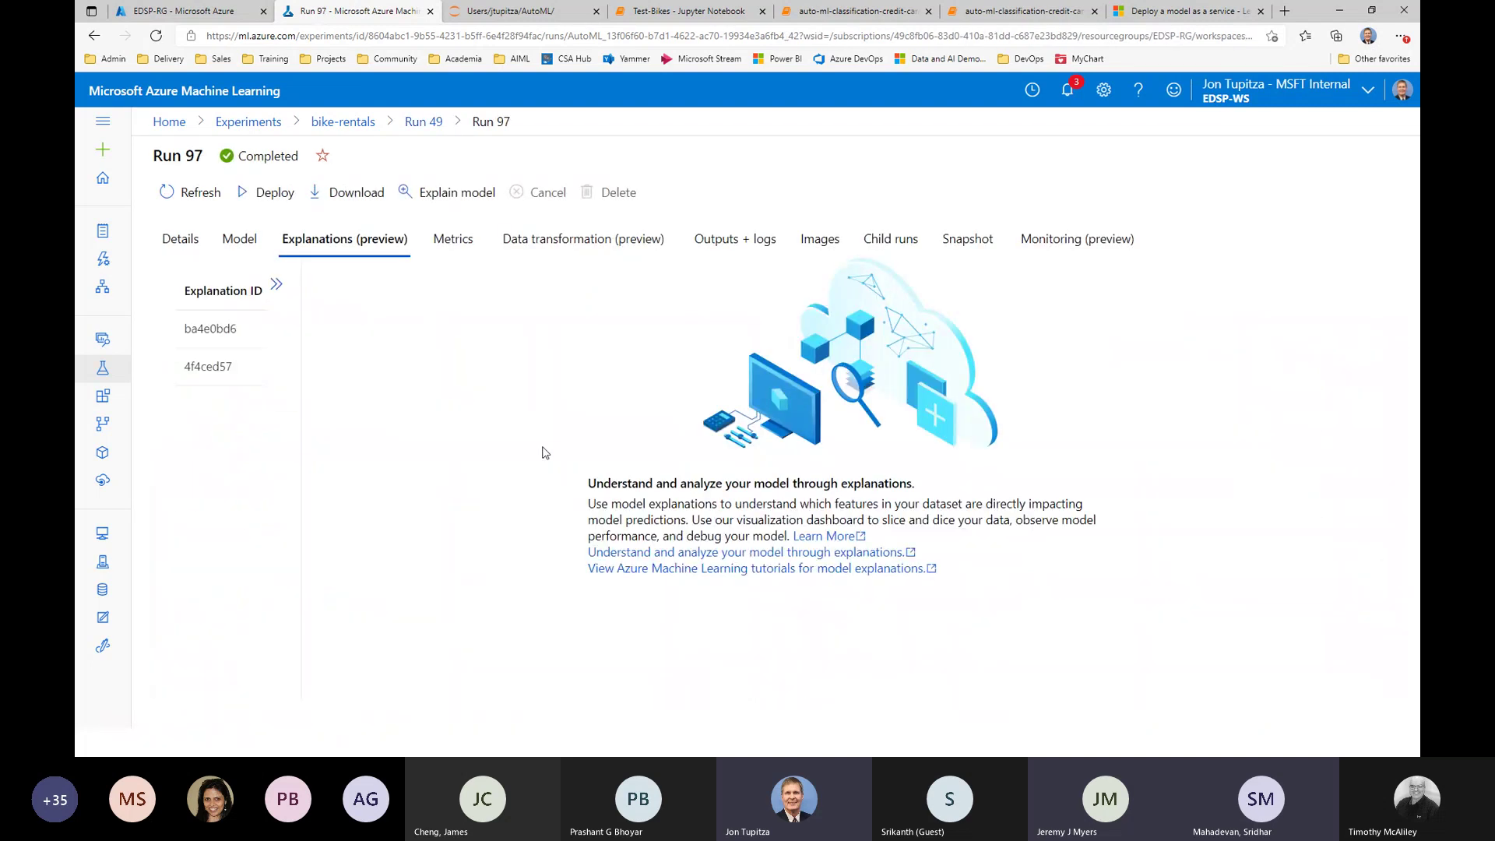
left_click(238, 335)
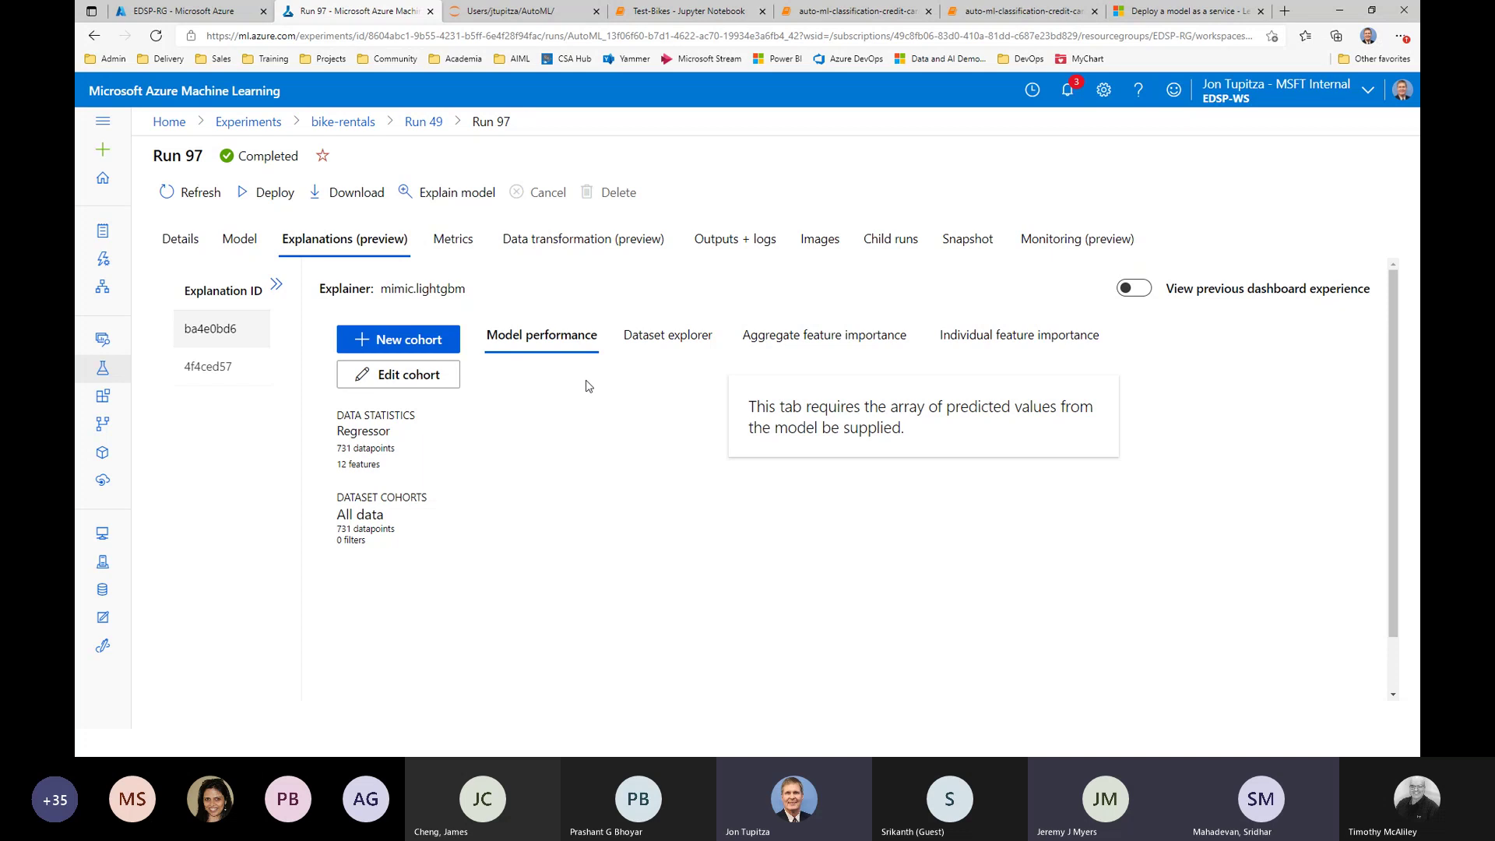
left_click(637, 347)
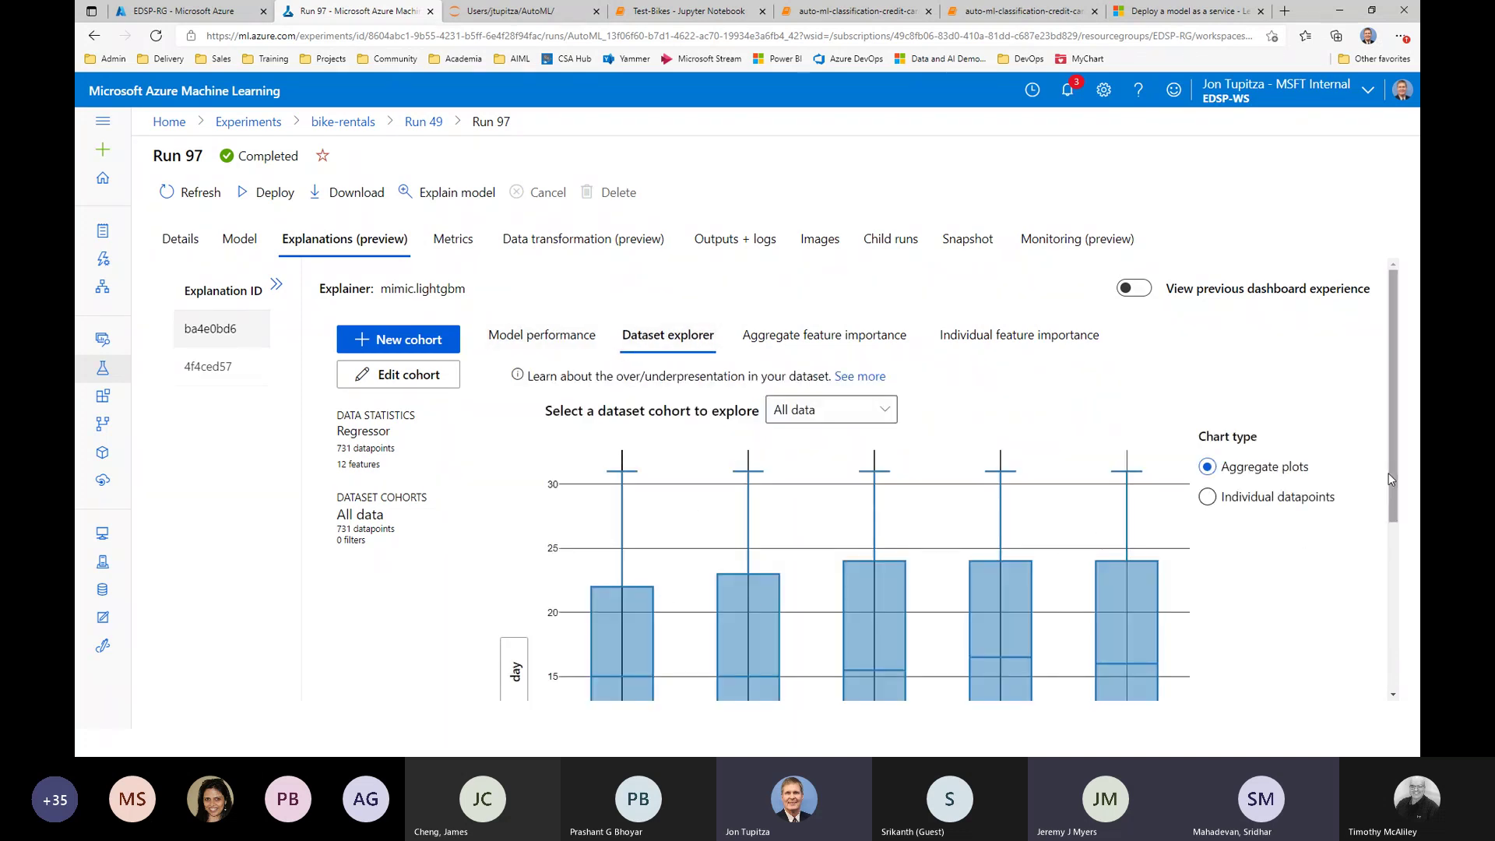
- Examine the dataset explorer, aggregate feature importance and individual feature importance charts of explanation ba4e0bd6
left_click_drag(1392, 486, 1365, 538)
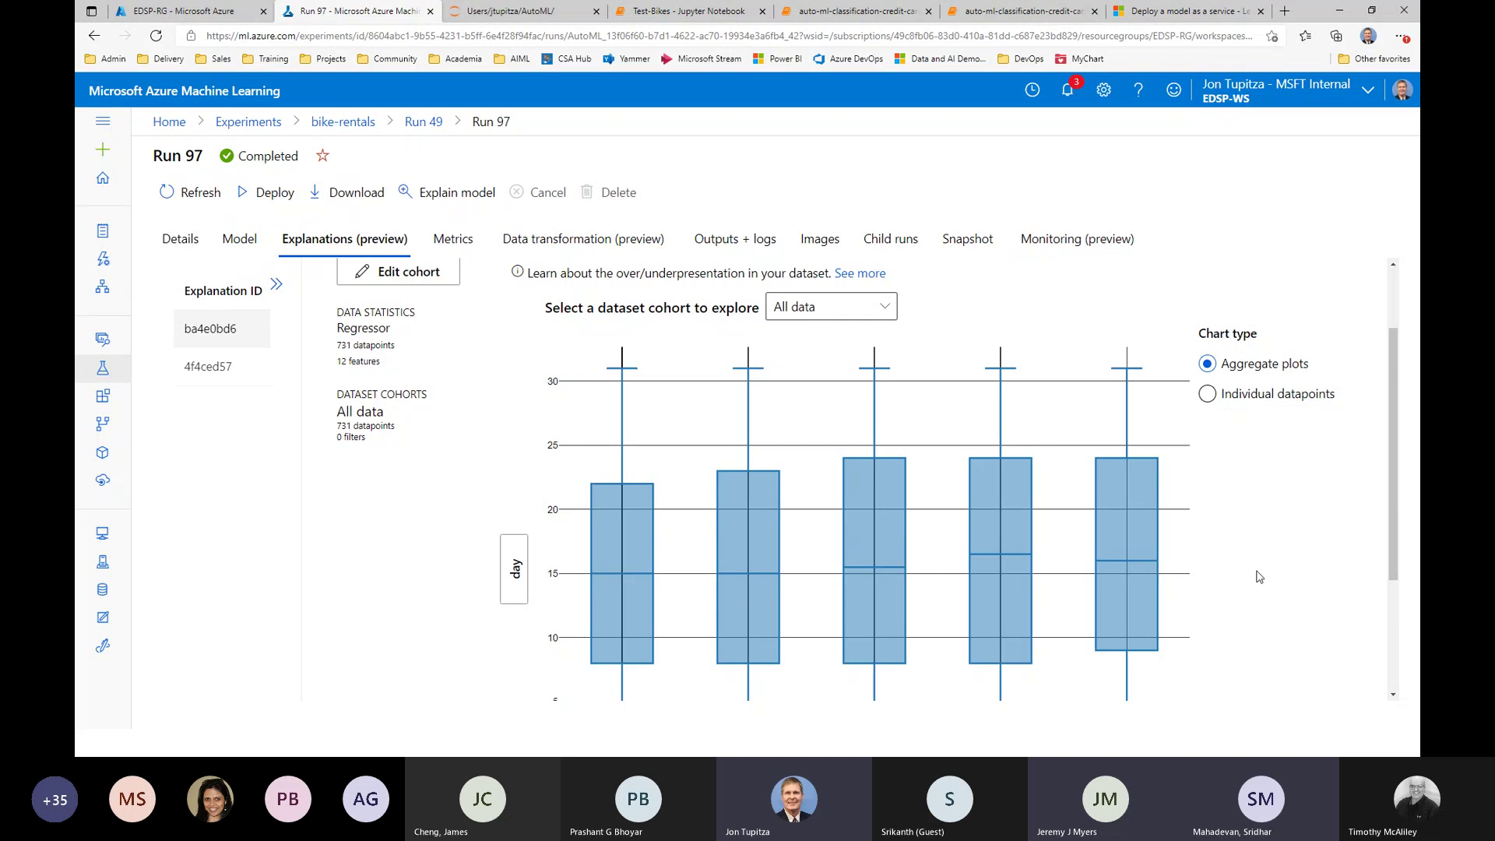
left_click_drag(1391, 500, 1390, 445)
left_click(855, 336)
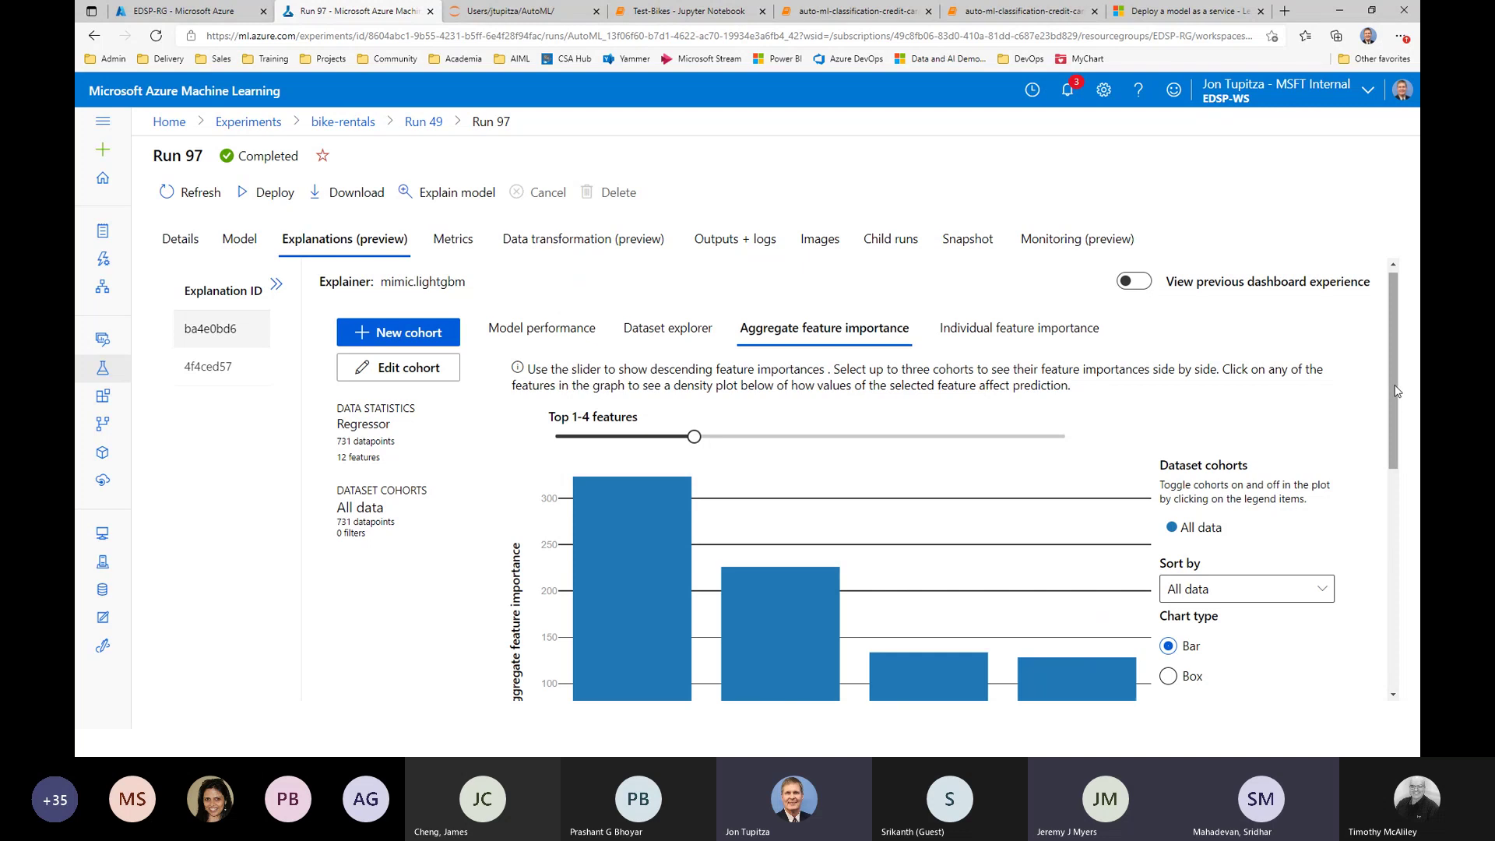
left_click_drag(1396, 391, 1401, 441)
mouse_move(601, 635)
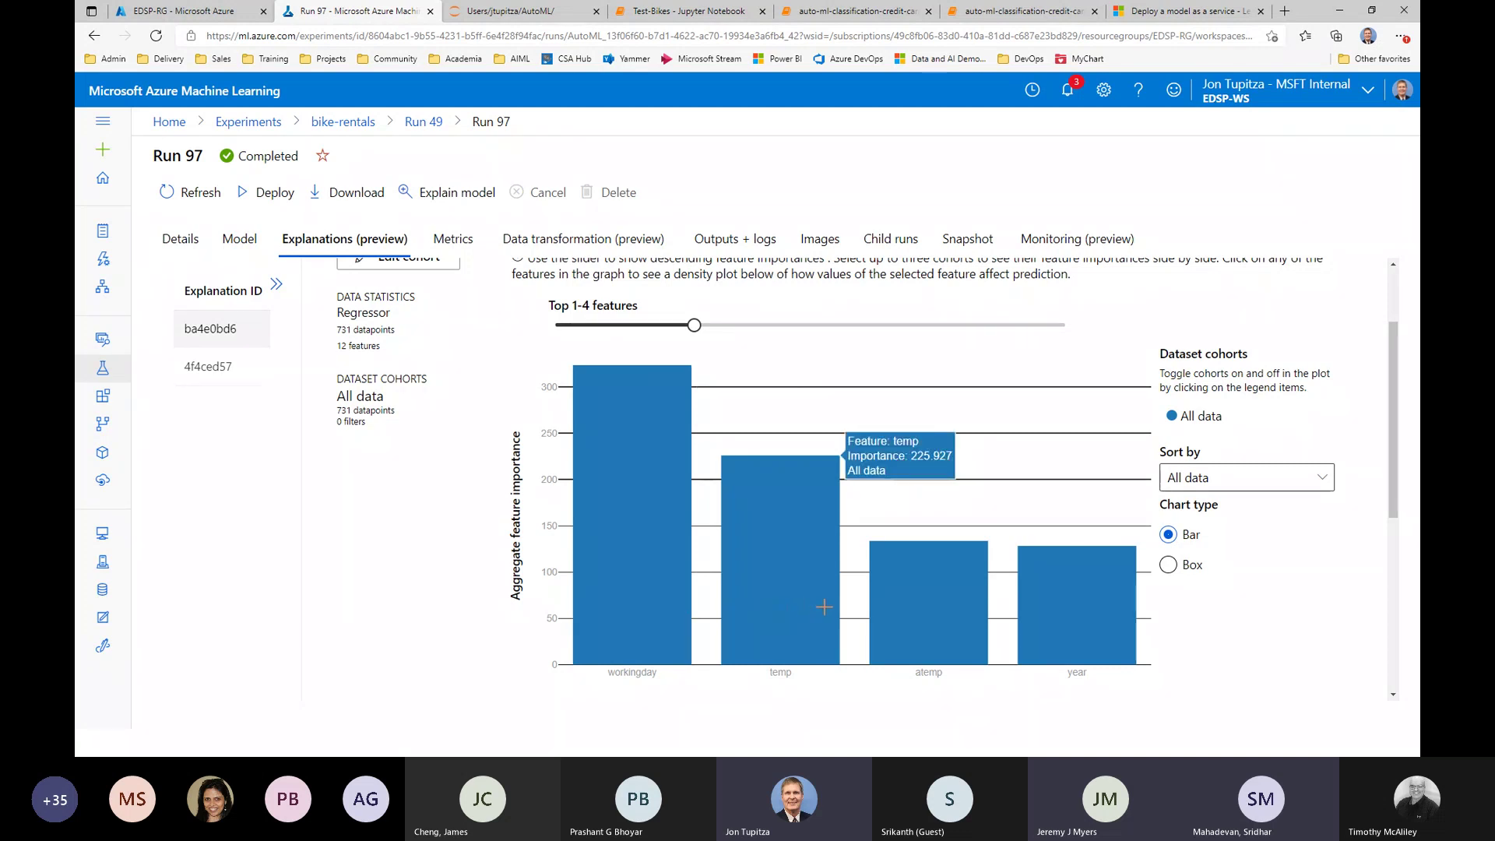
mouse_move(1101, 618)
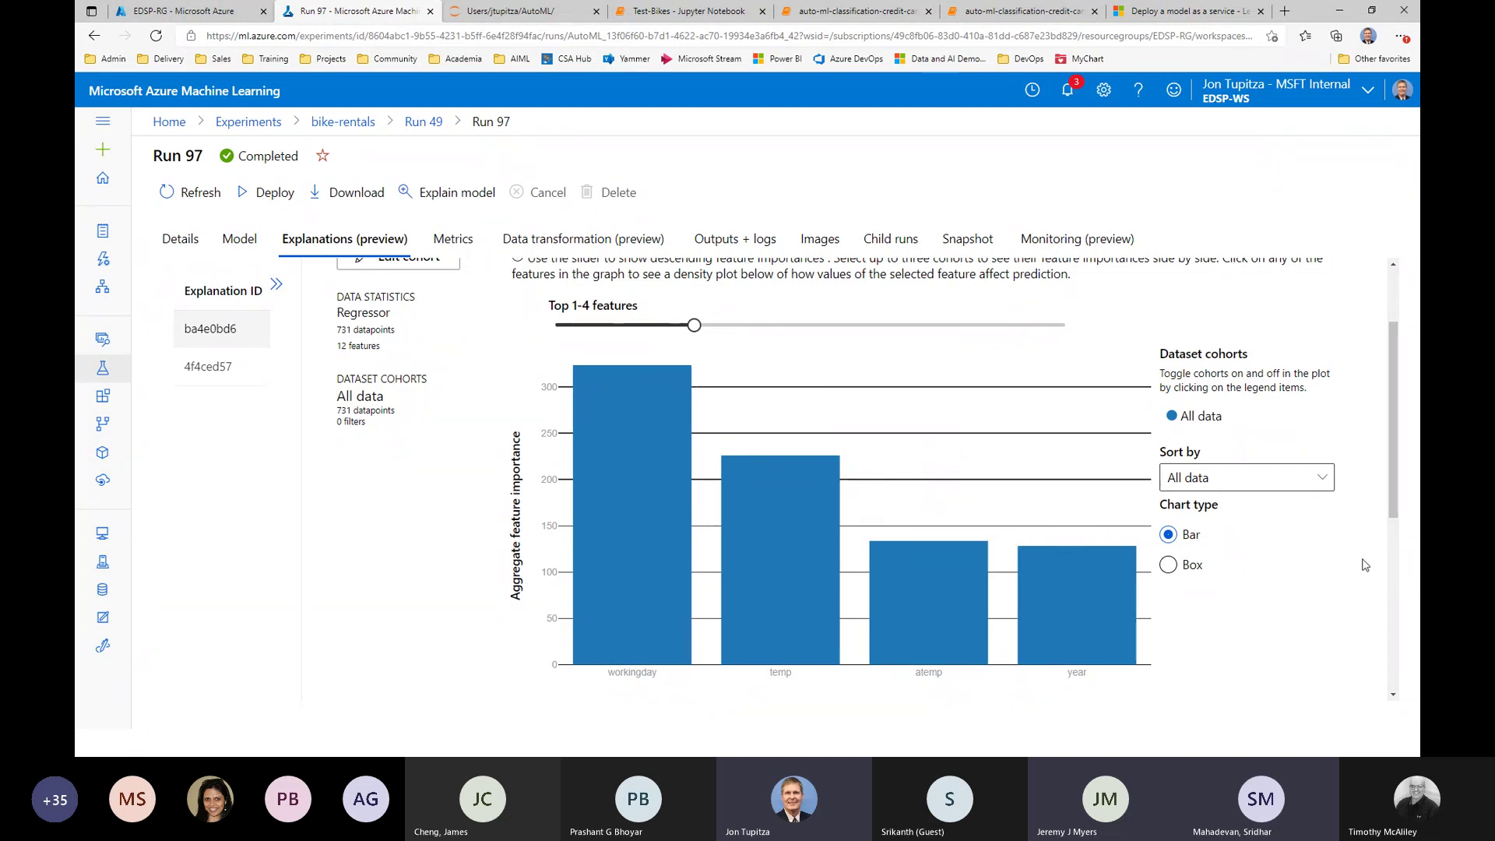
left_click_drag(1392, 515, 1385, 461)
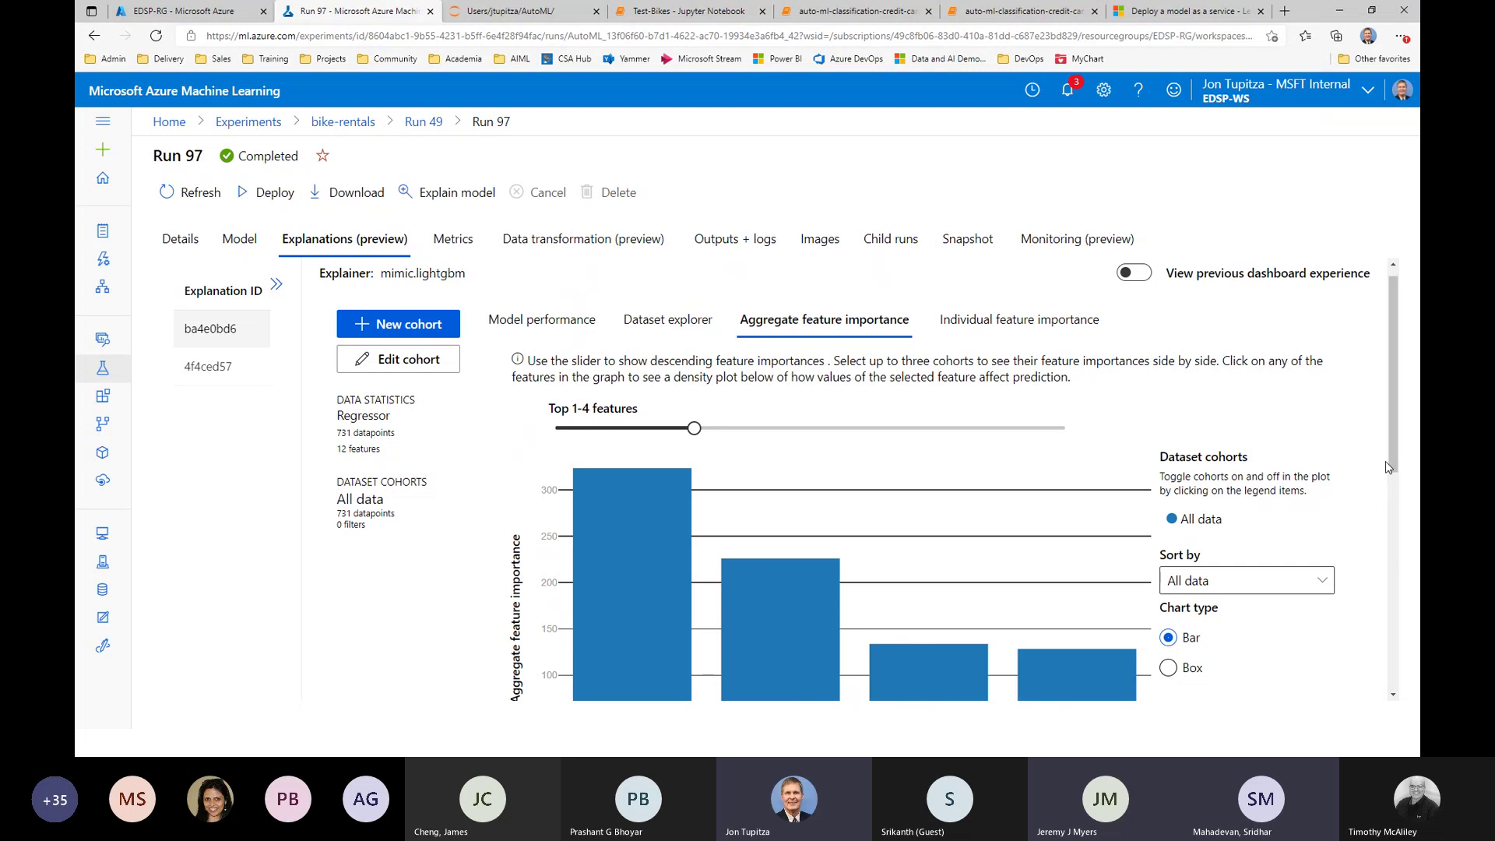
left_click(1020, 336)
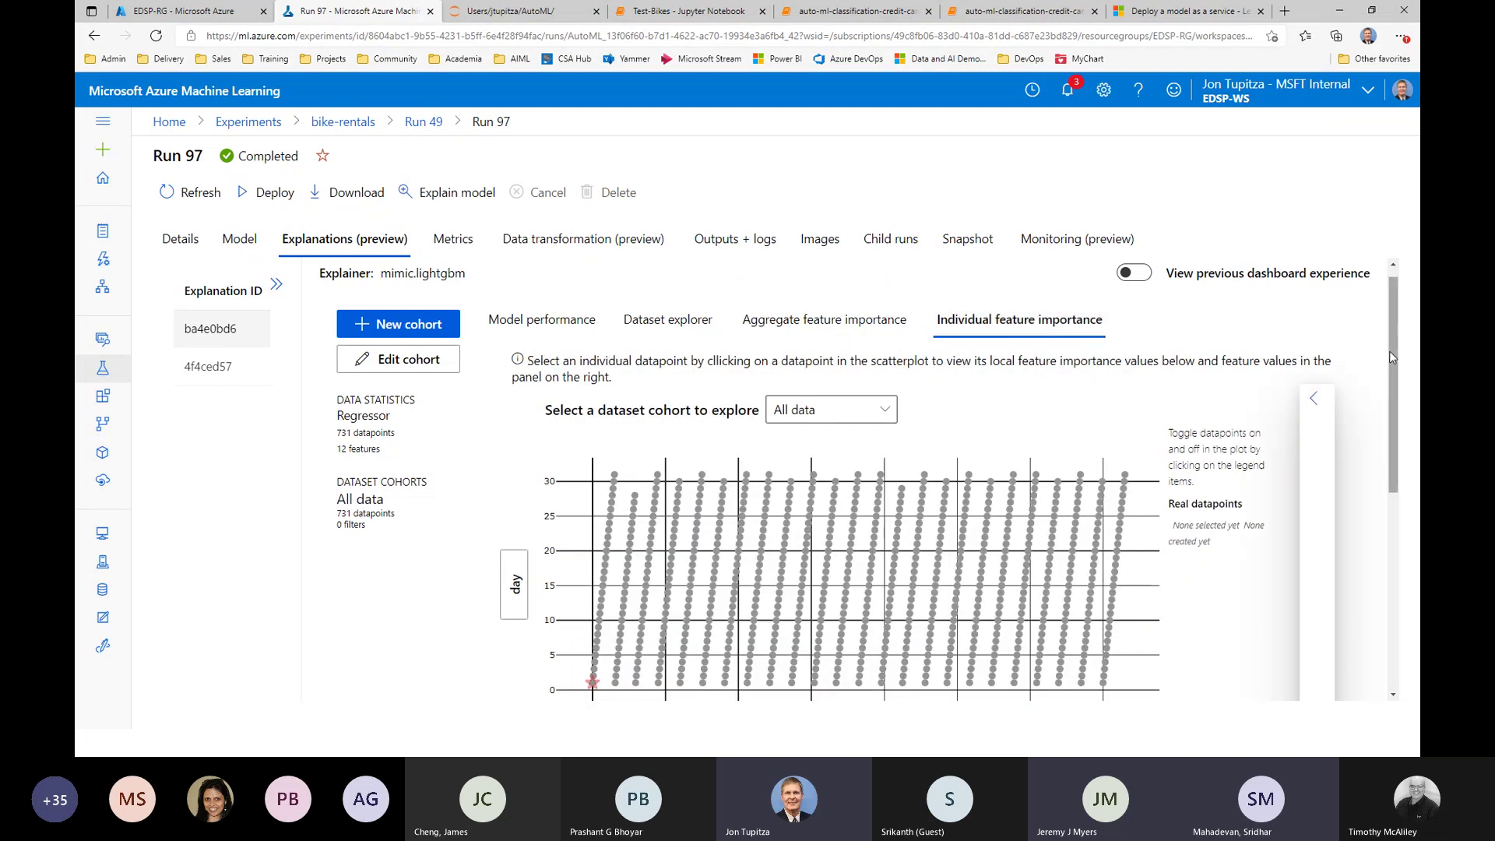
left_click_drag(1389, 351, 1385, 408)
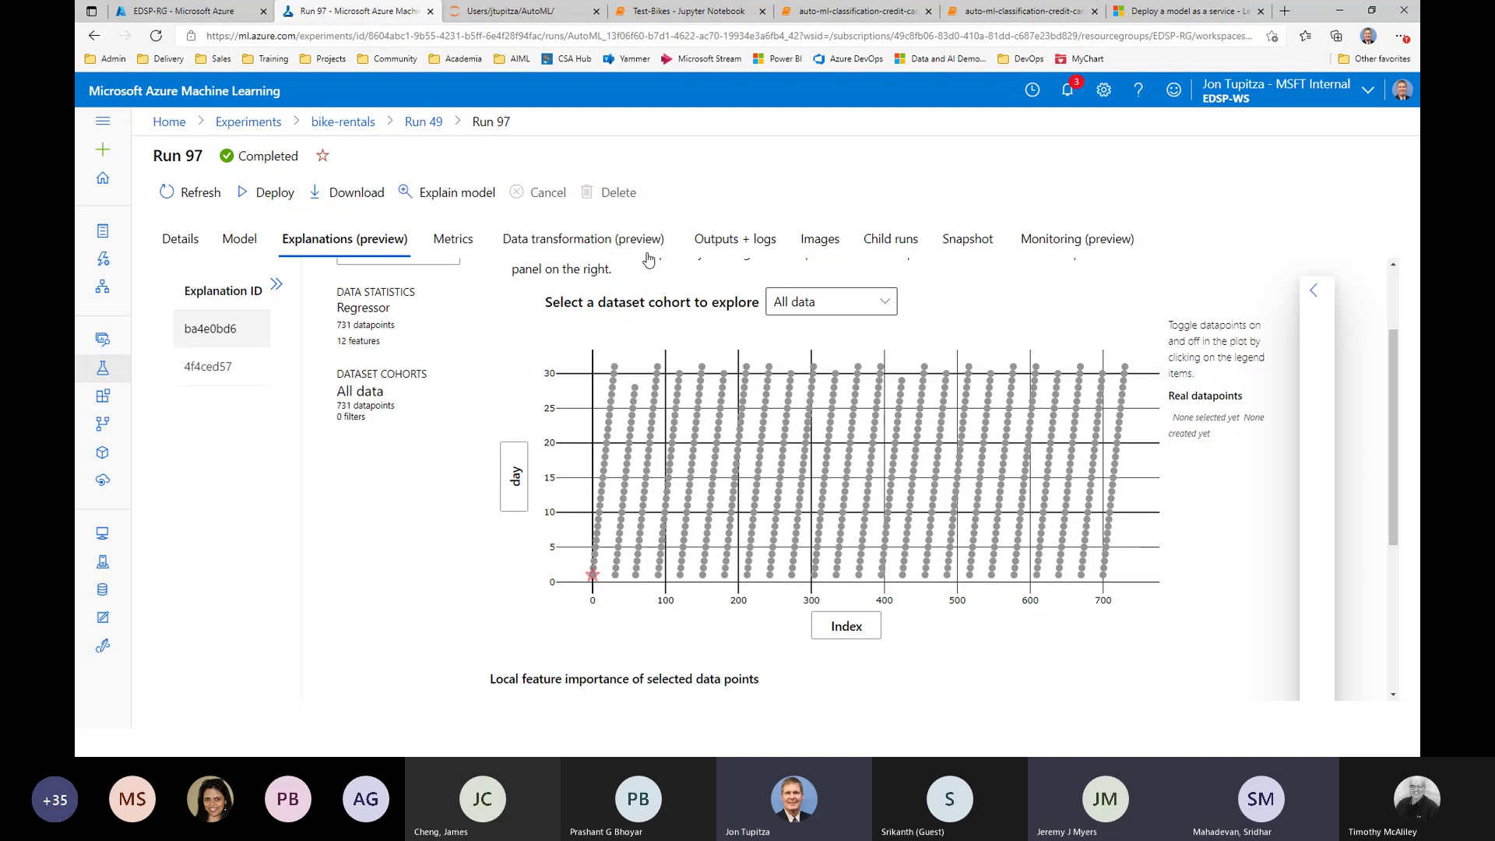
- Review Run 97's outputs and logs, logged images and child runs
left_click(755, 239)
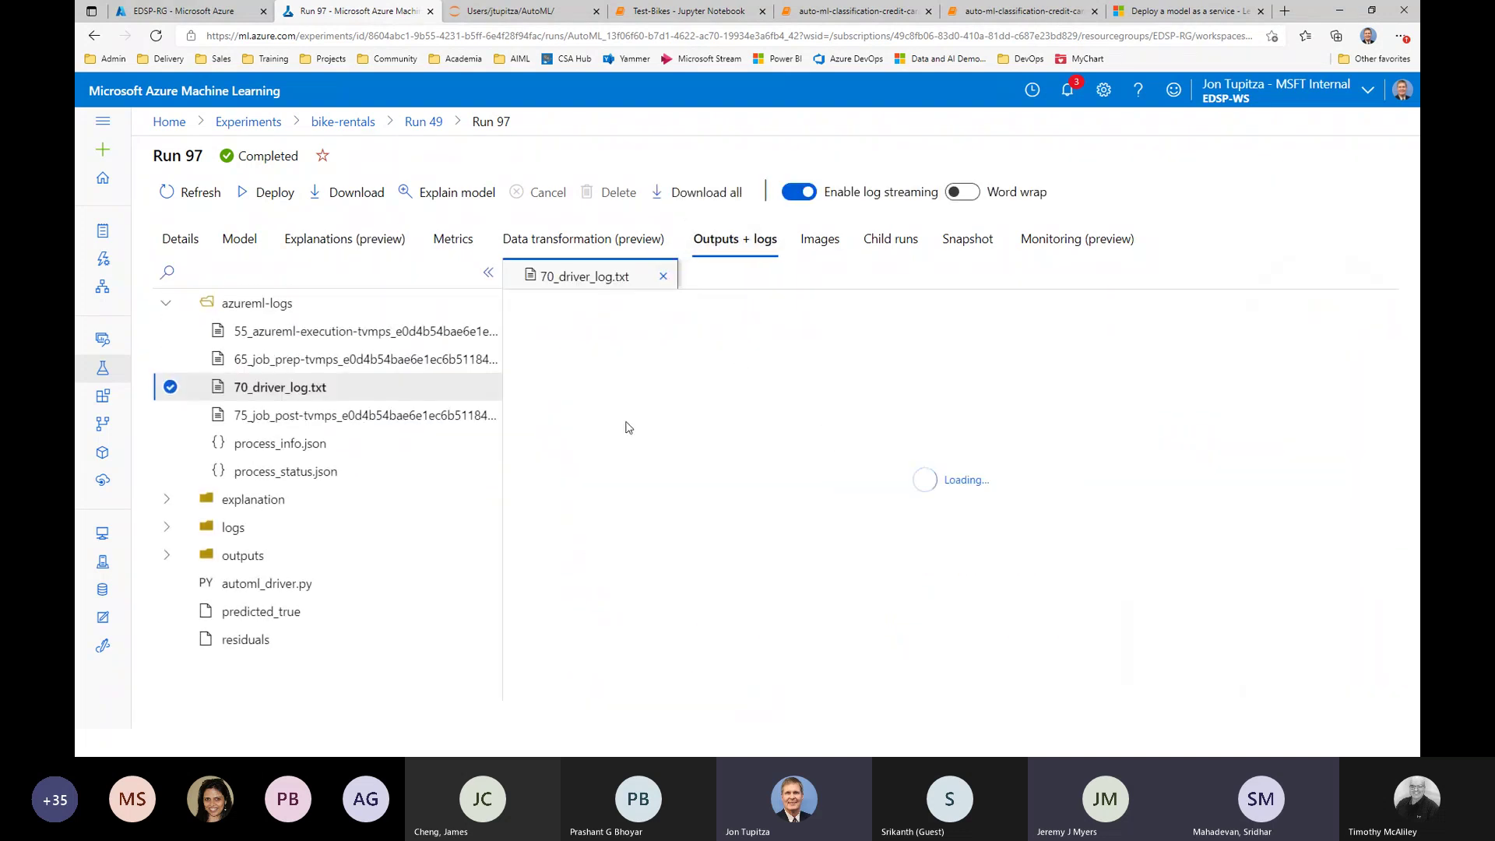
left_click(820, 239)
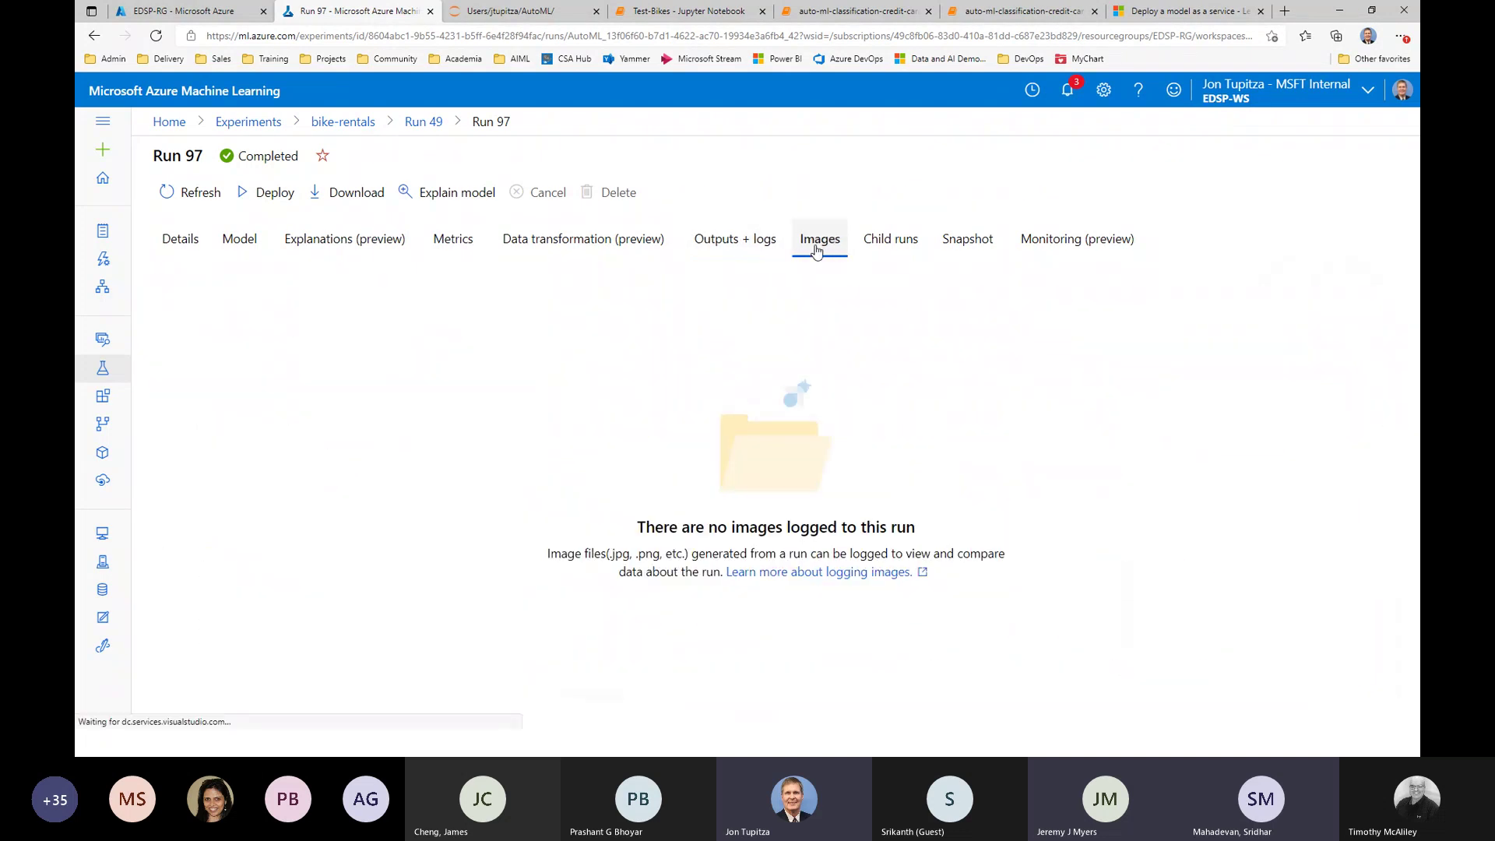
left_click(903, 249)
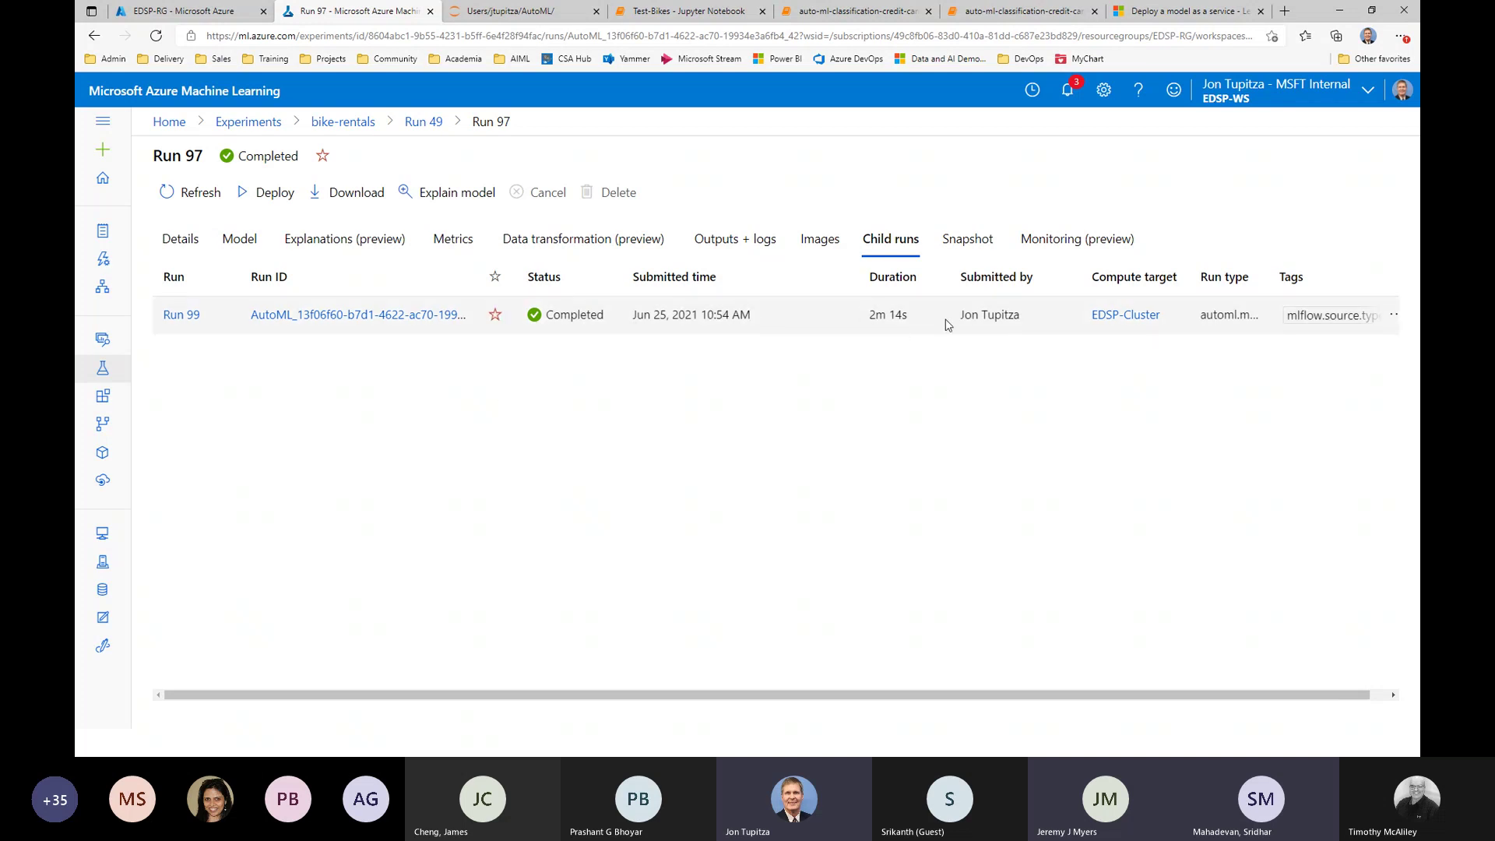
- Open automl_driver.py in Run 97's snapshot and look through the script
left_click(968, 241)
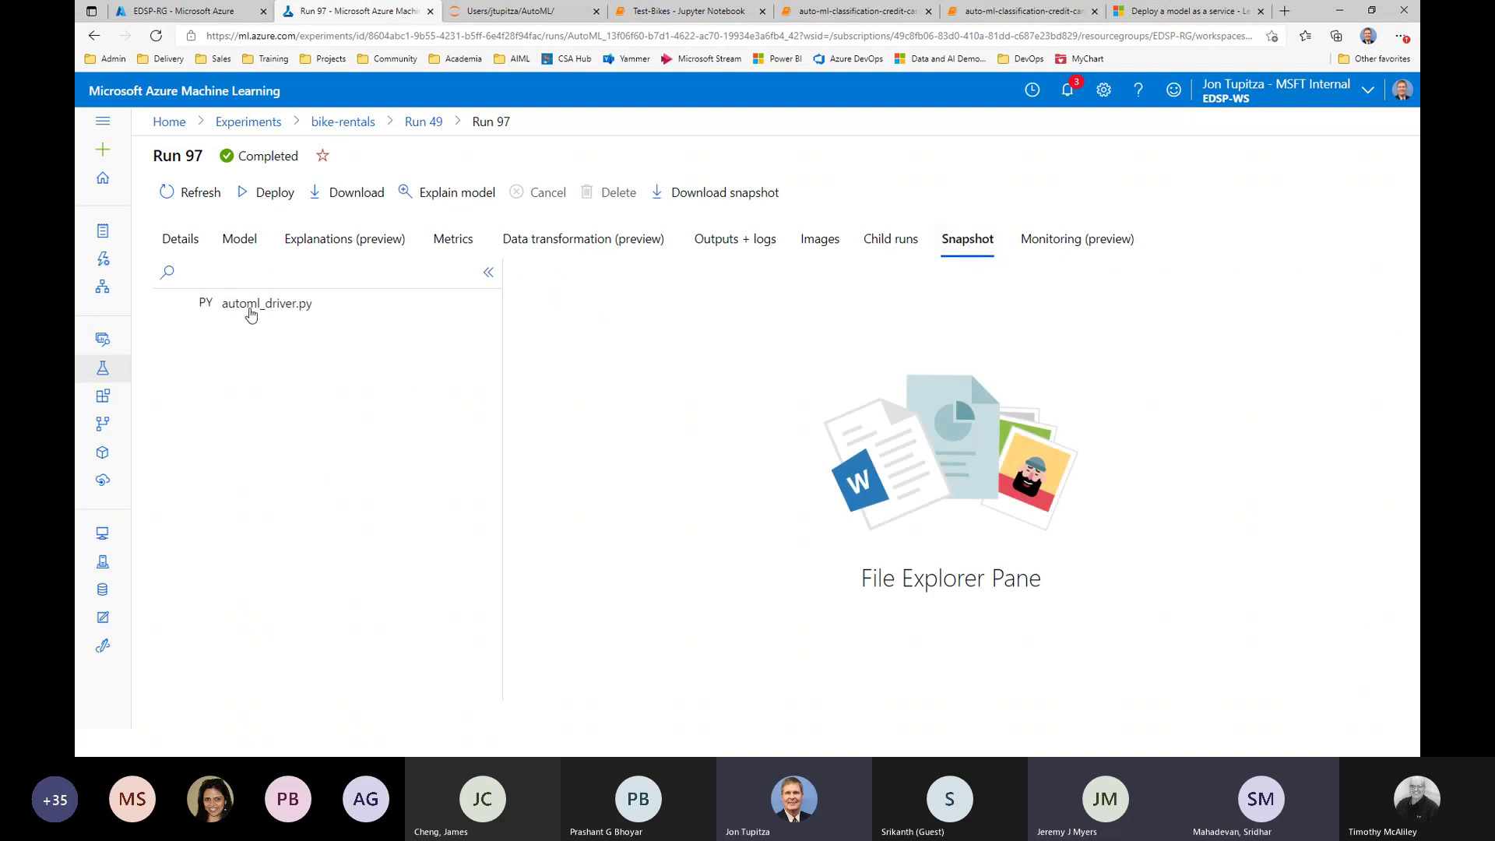
left_click(372, 309)
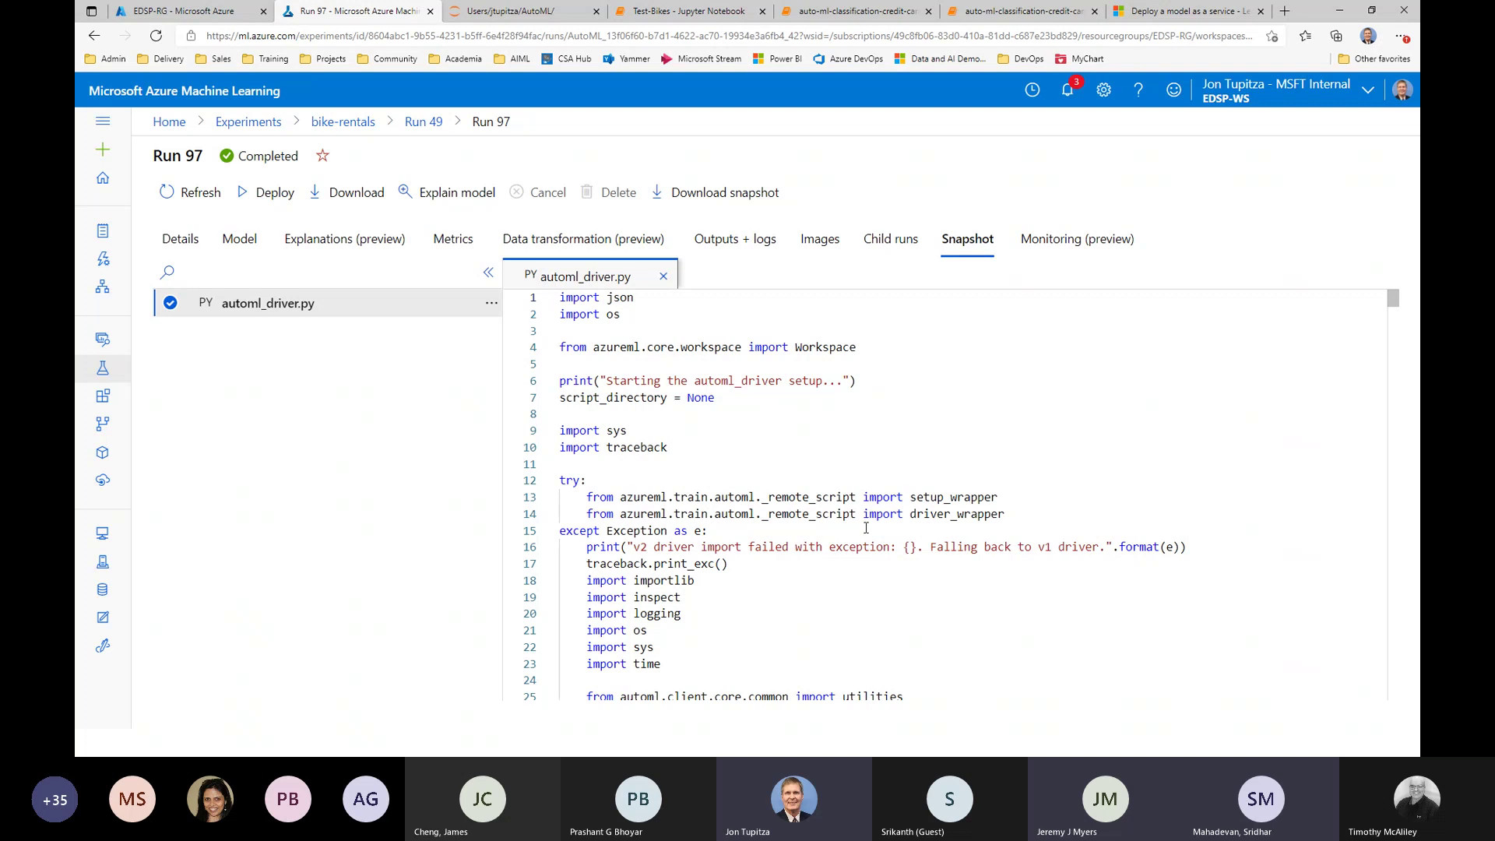
scroll(866, 528, "down", 2)
scroll(864, 524, "up", 1)
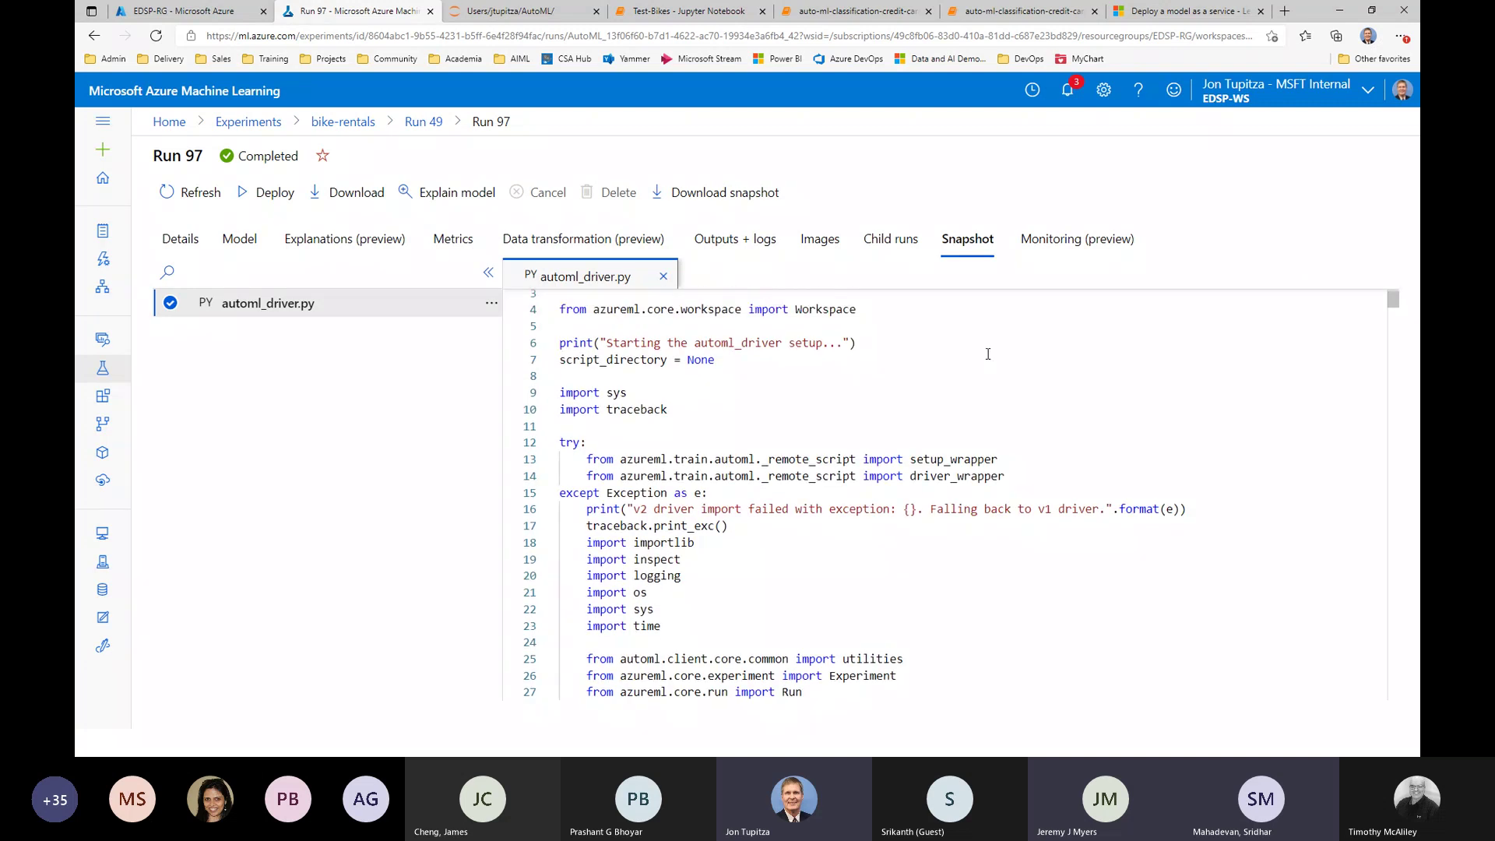
- Check Run 97's CPU utilization monitoring, run properties and model summary
left_click(1061, 238)
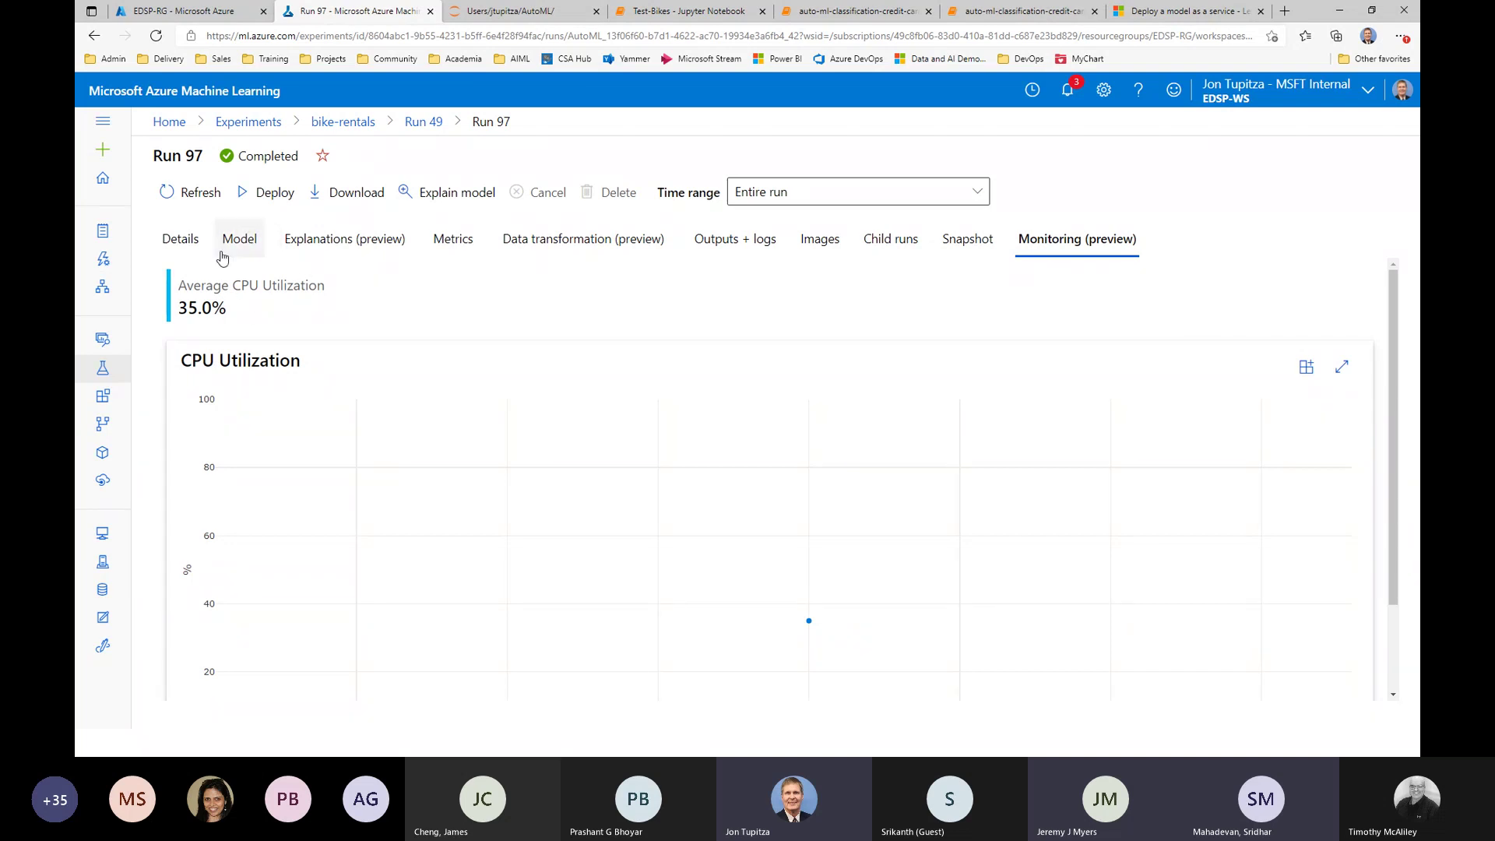
left_click(180, 239)
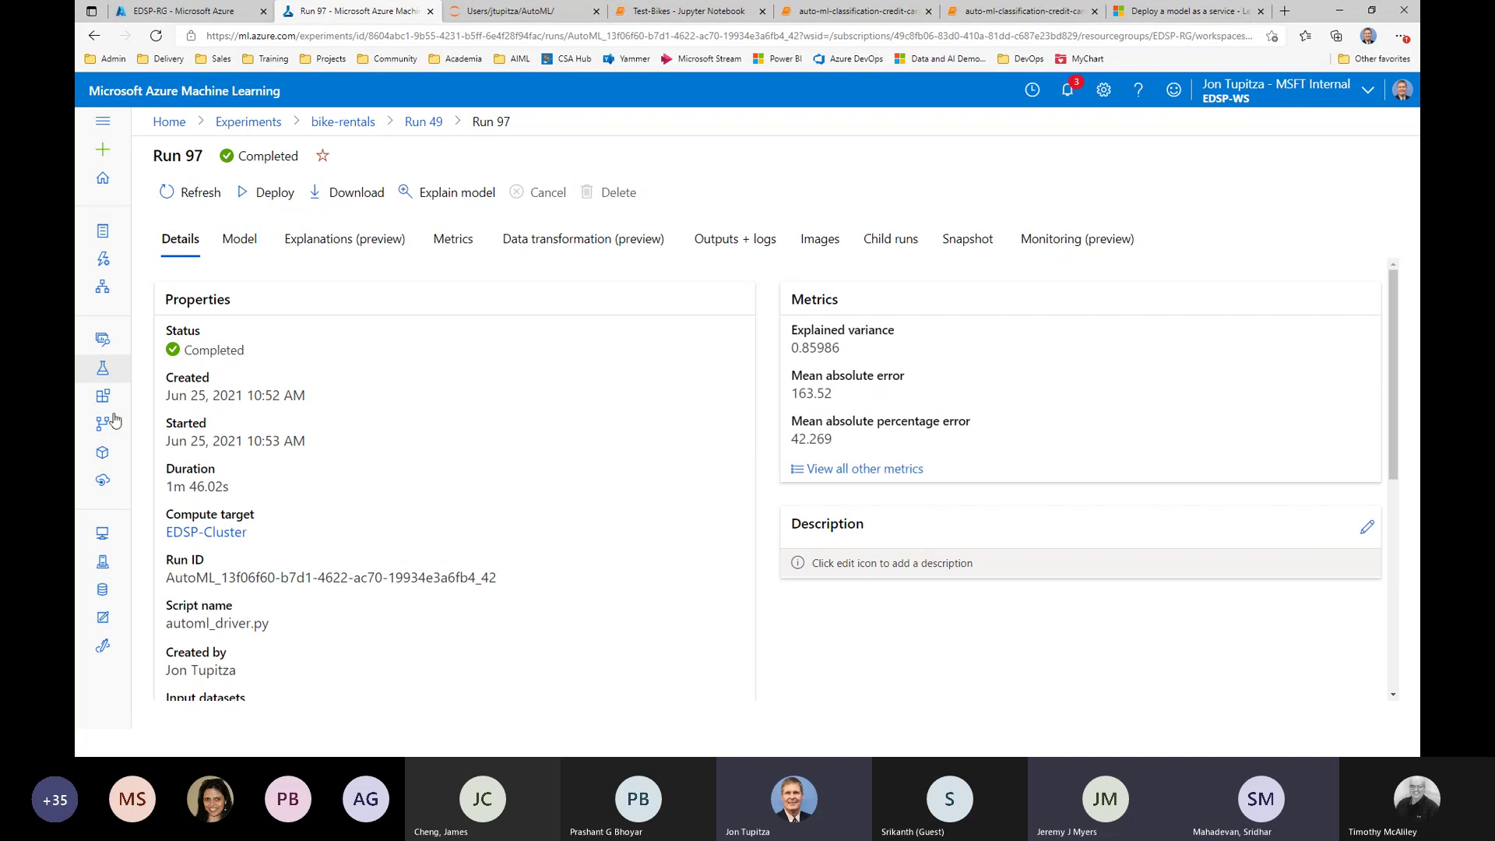
left_click(237, 247)
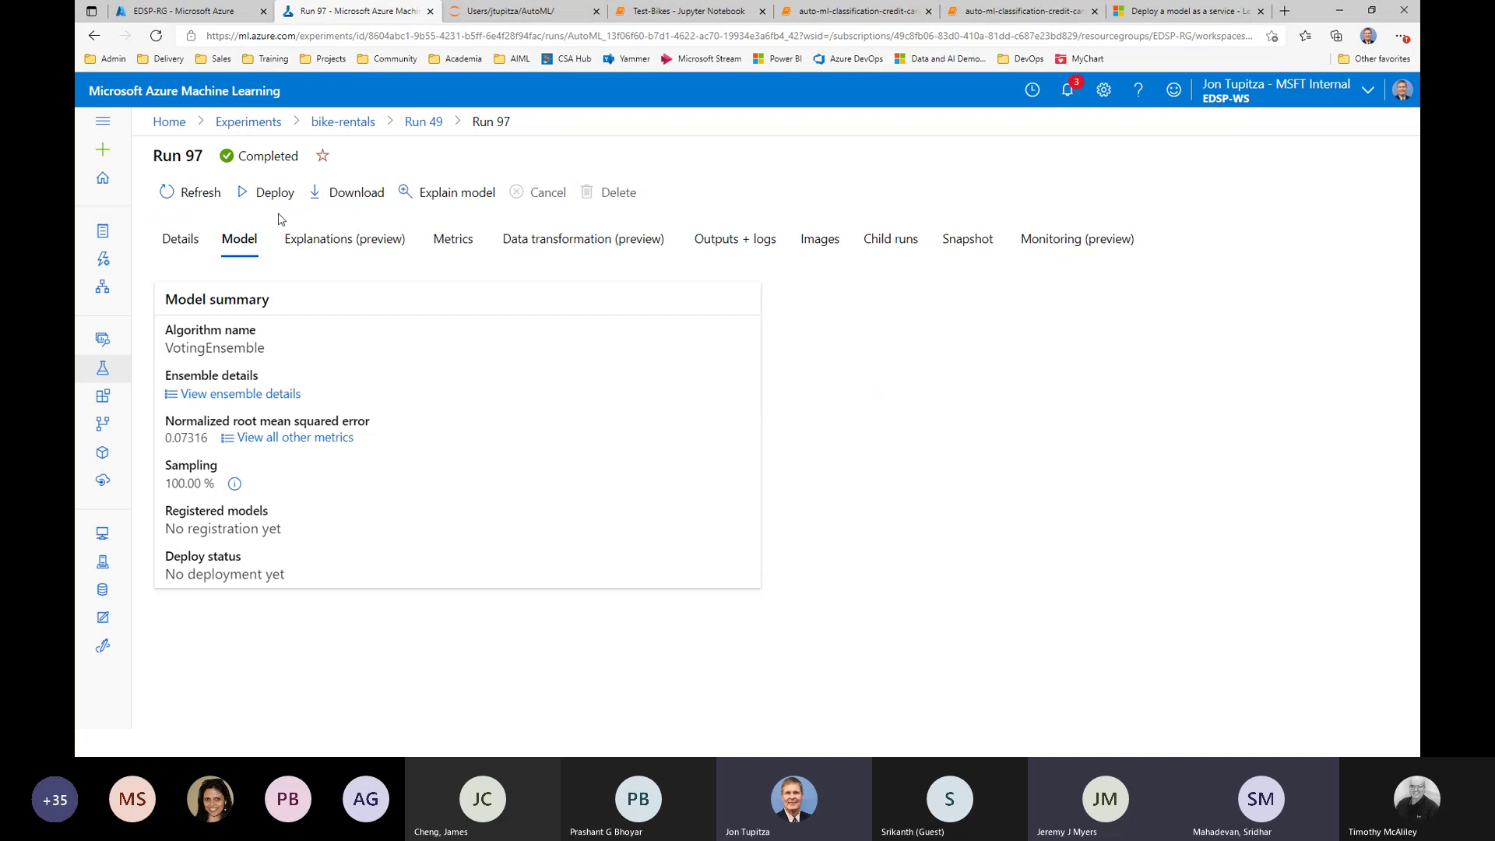
- Return to parent Run 49 and look through its list of trained models
left_click(416, 130)
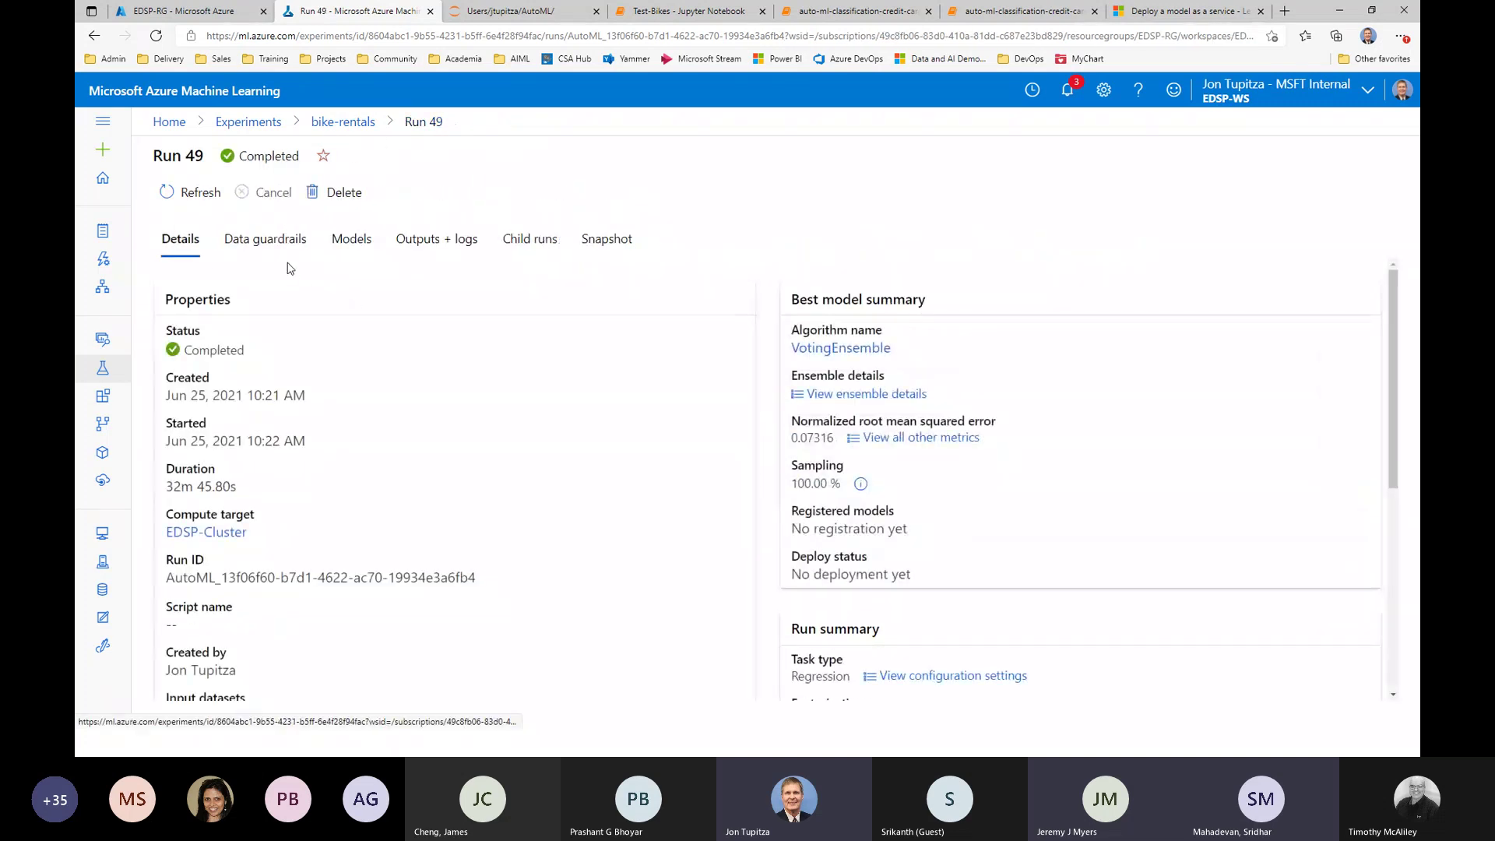
left_click(352, 241)
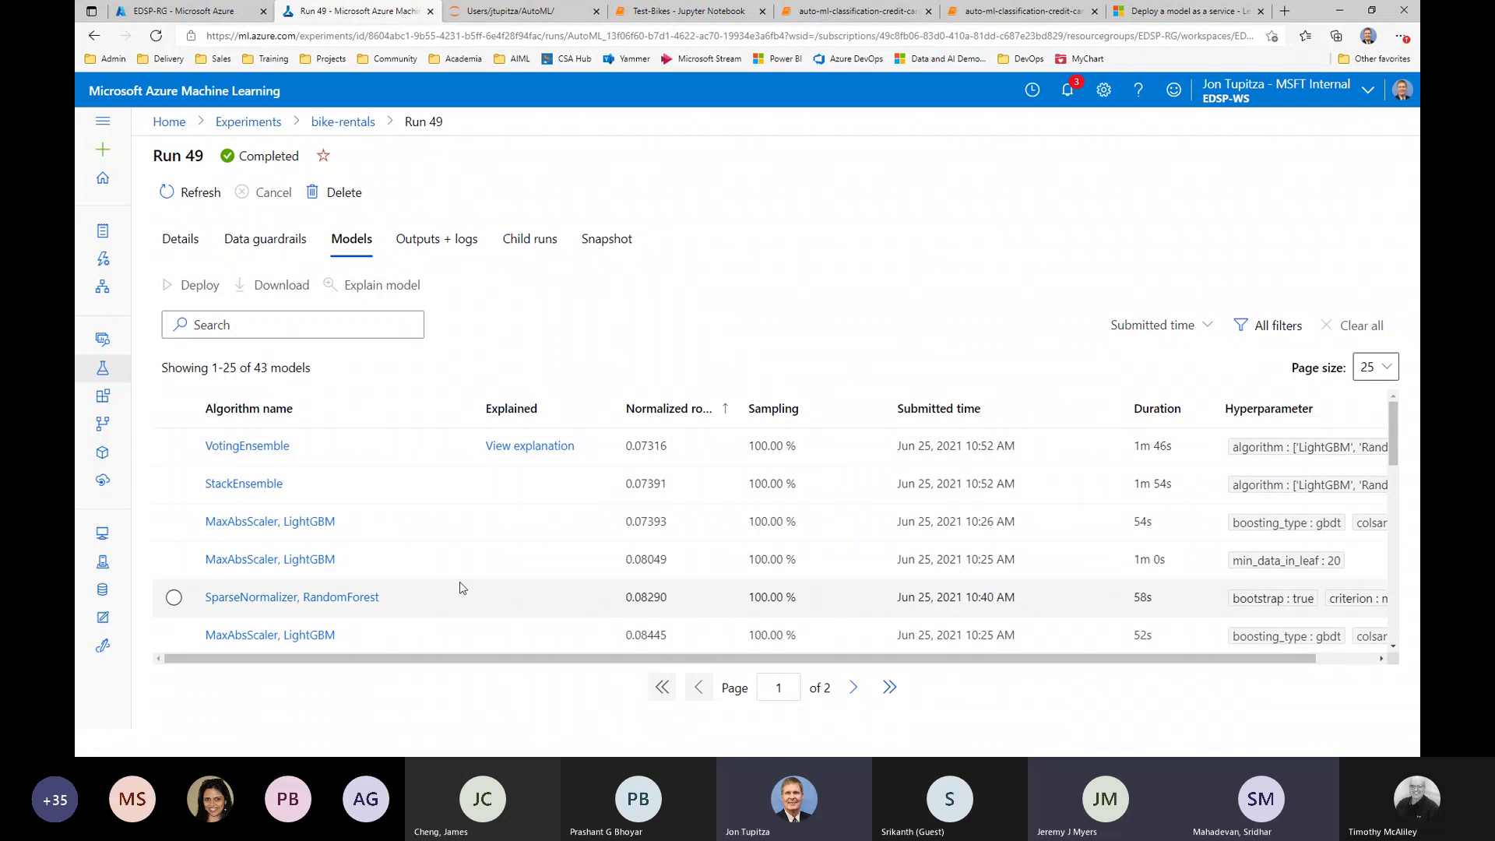
scroll(460, 588, "down", 1)
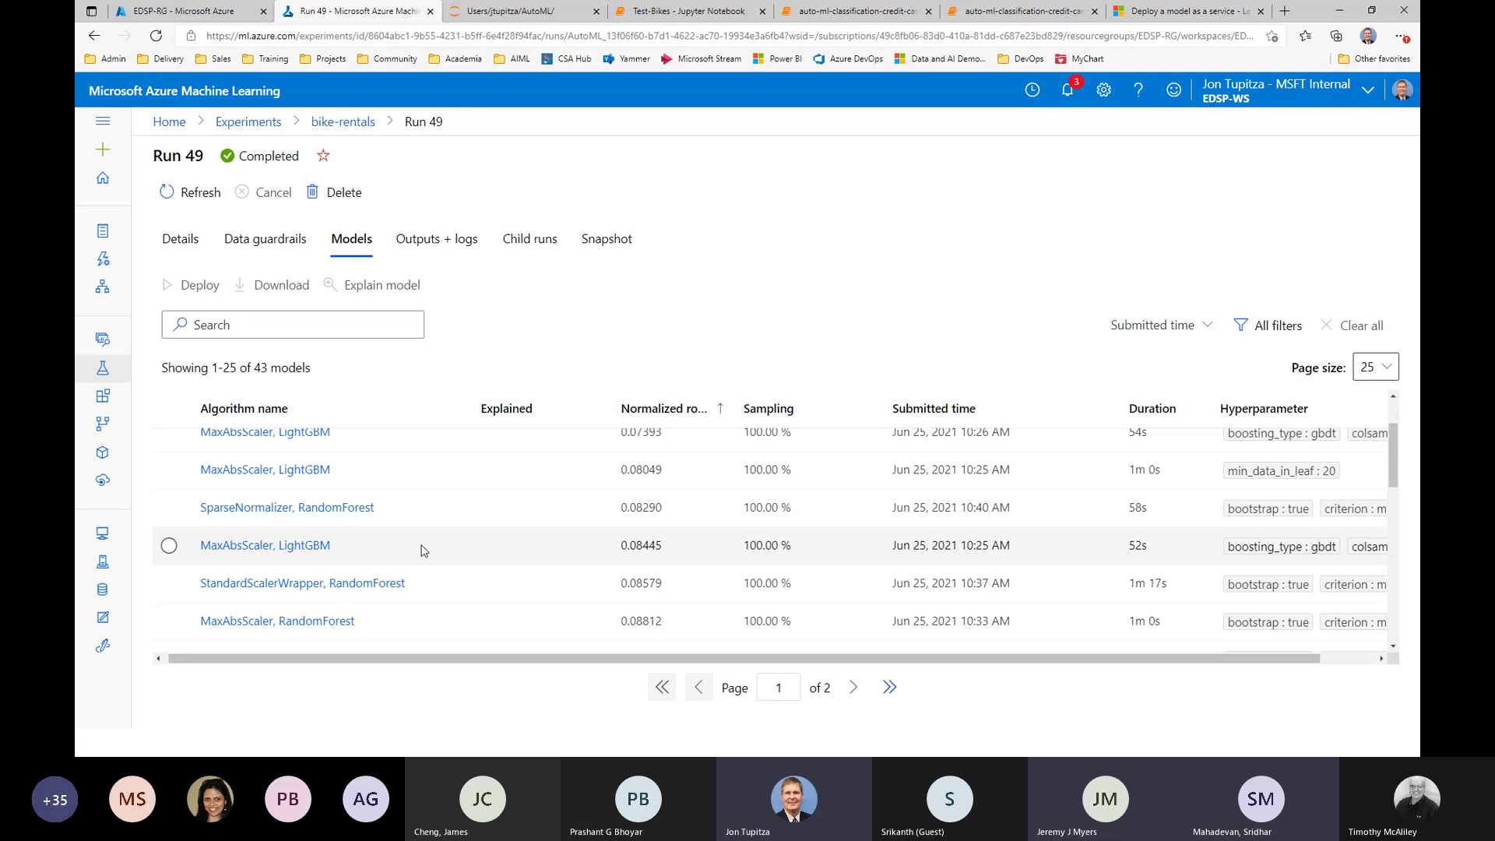
scroll(490, 576, "down", 1)
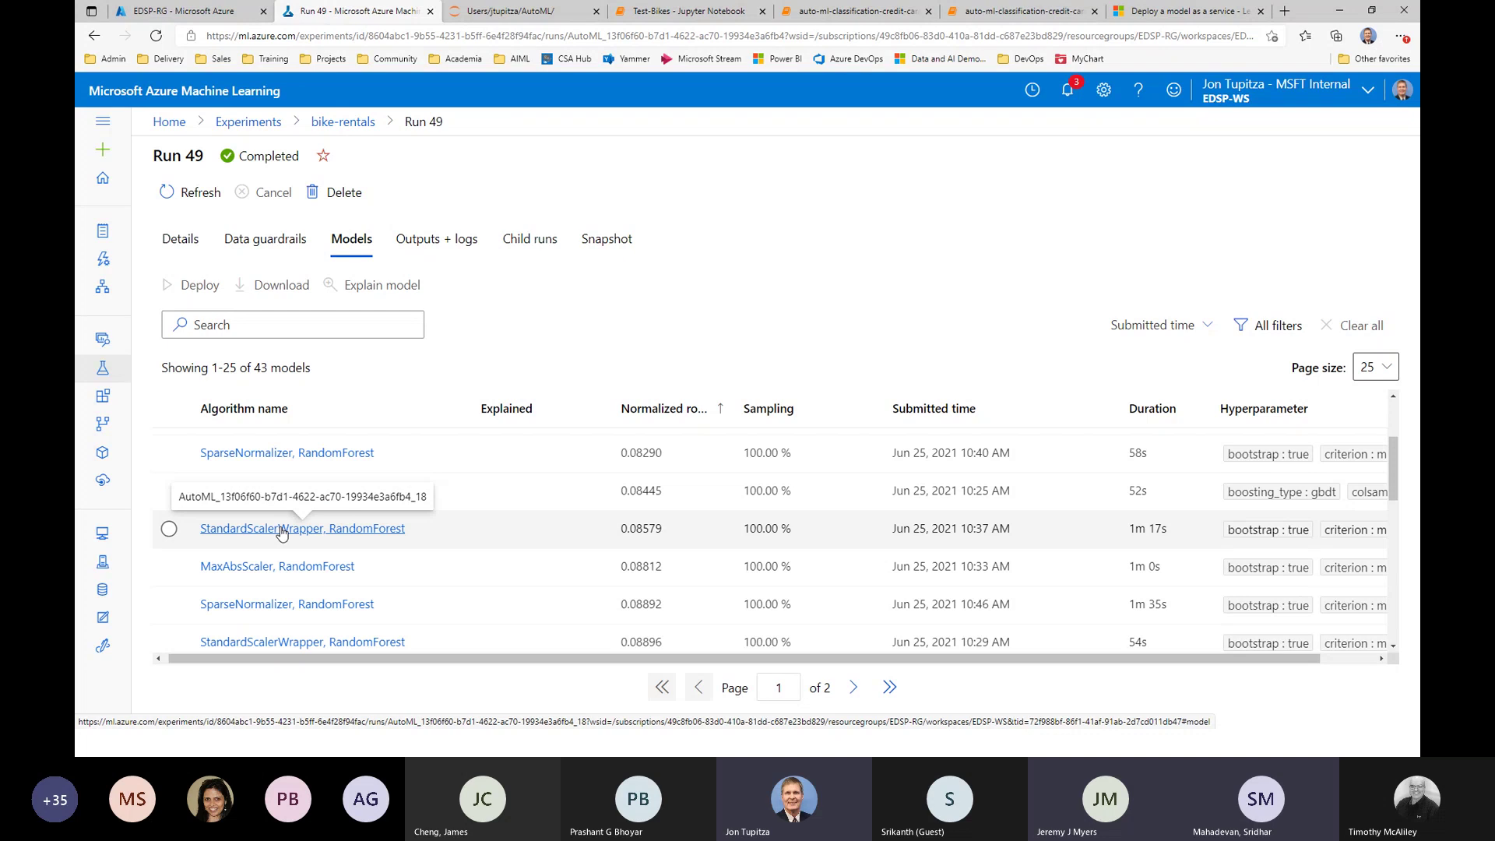
scroll(357, 605, "down", 2)
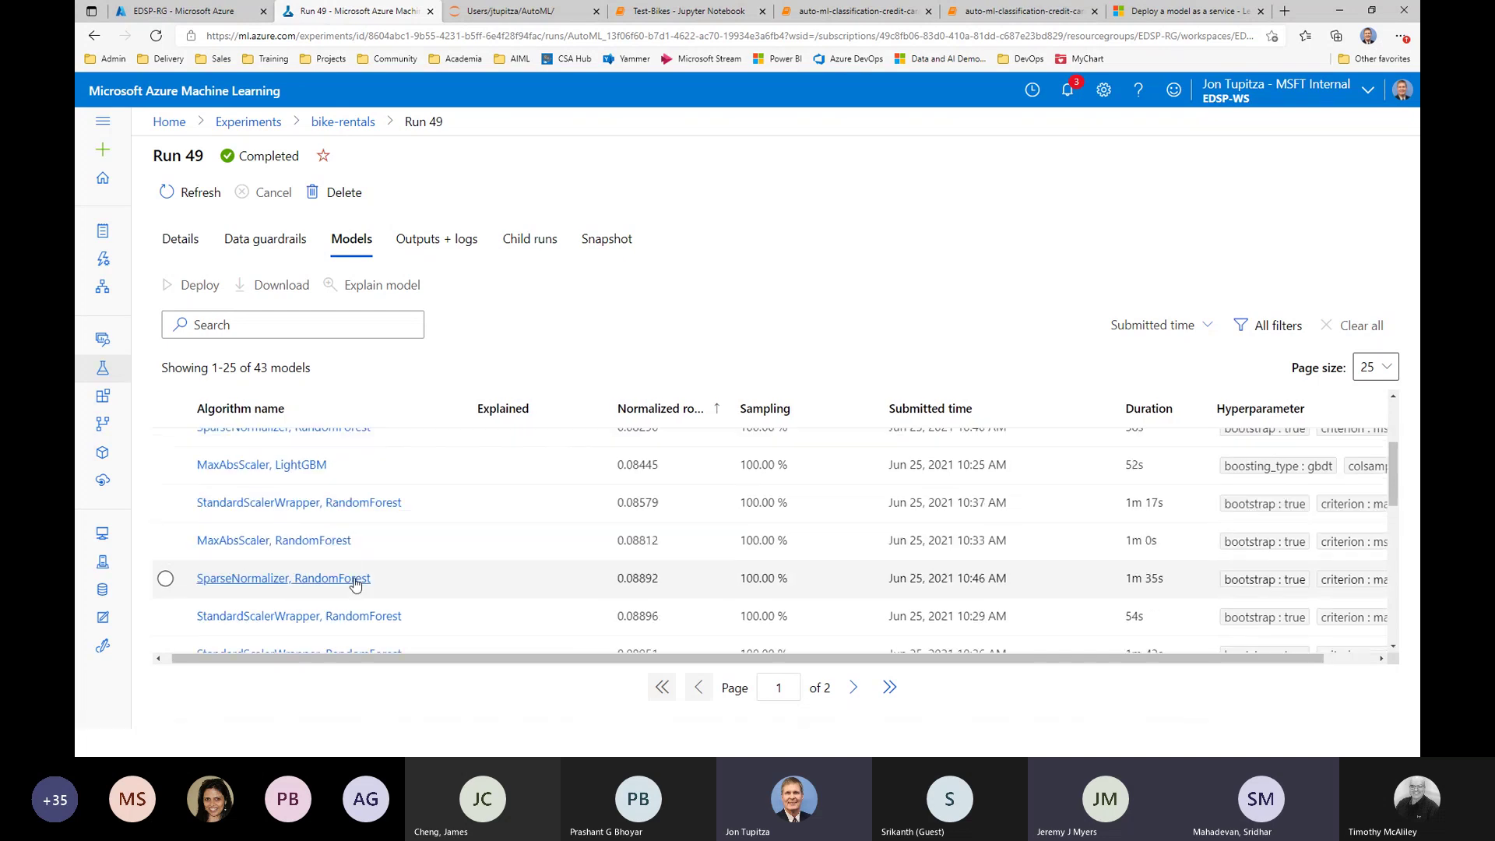
scroll(420, 552, "up", 3)
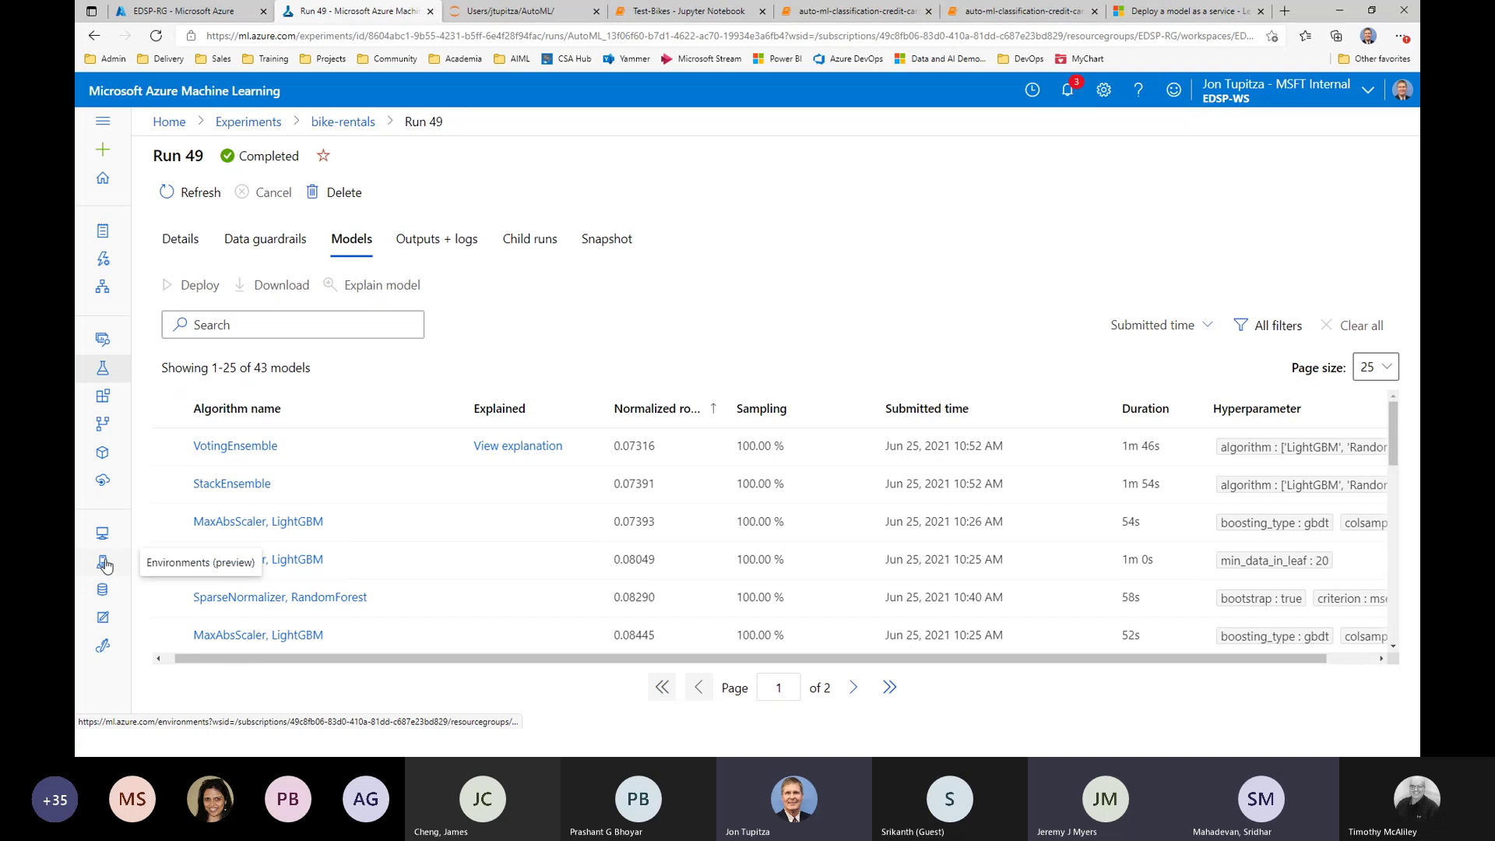
- Check the workspace's real-time endpoints and reopen the VotingEnsemble model from Run 49 of the bike-rentals experiment
left_click(102, 487)
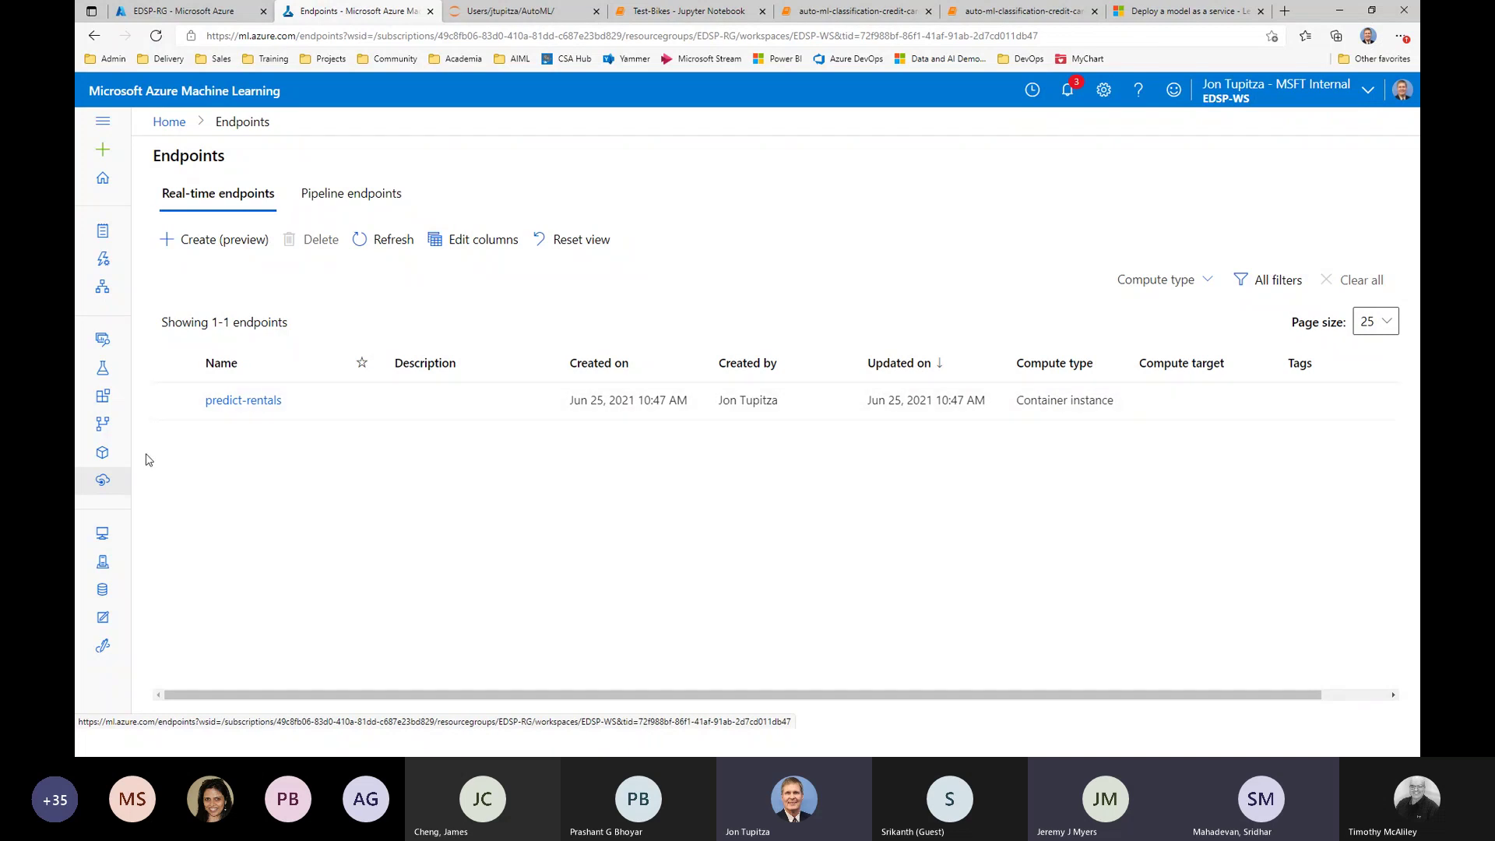
left_click(104, 372)
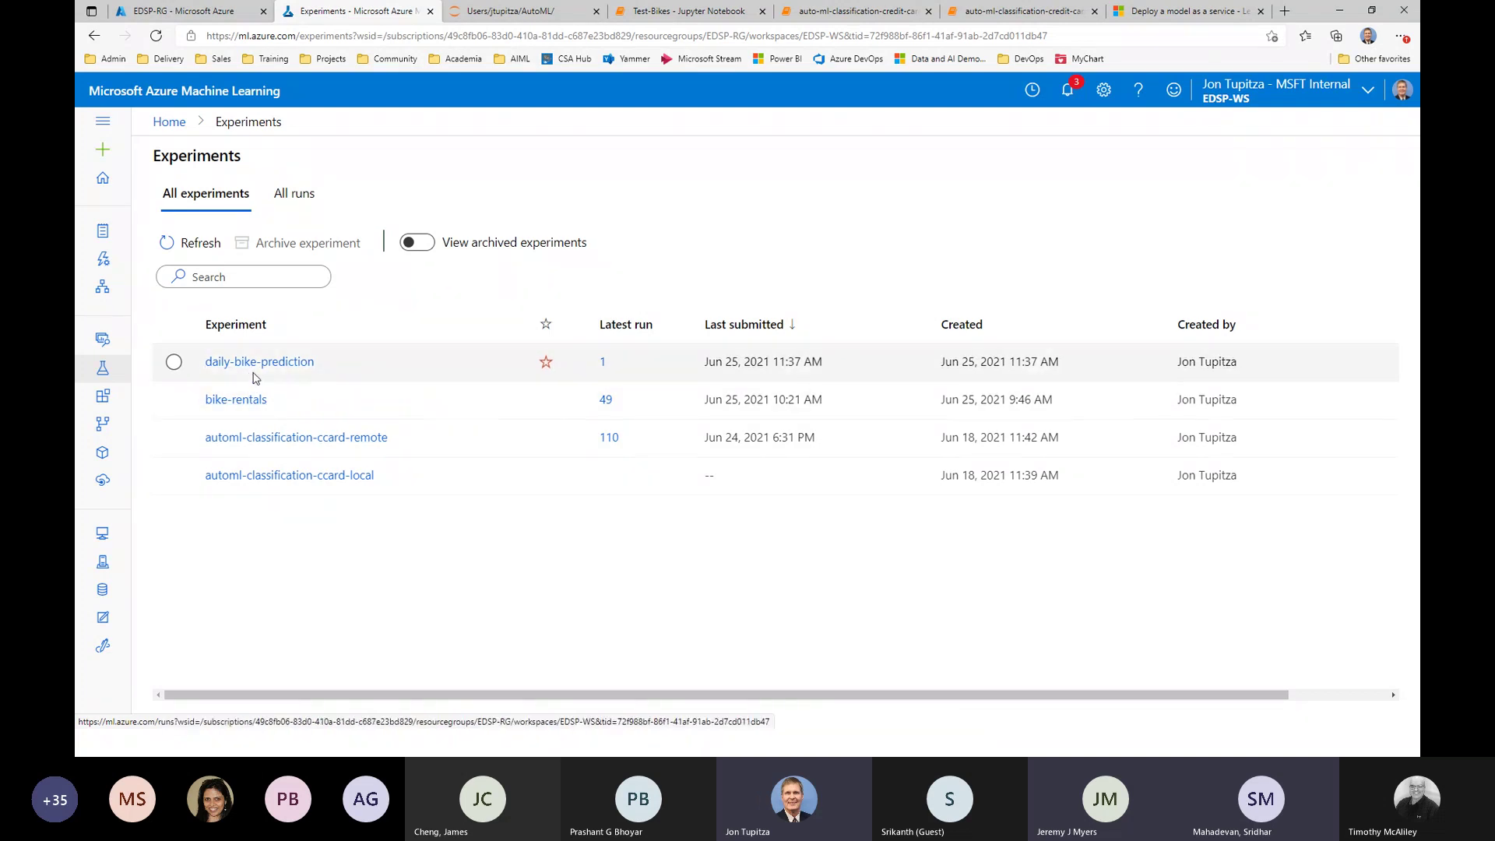
left_click(242, 407)
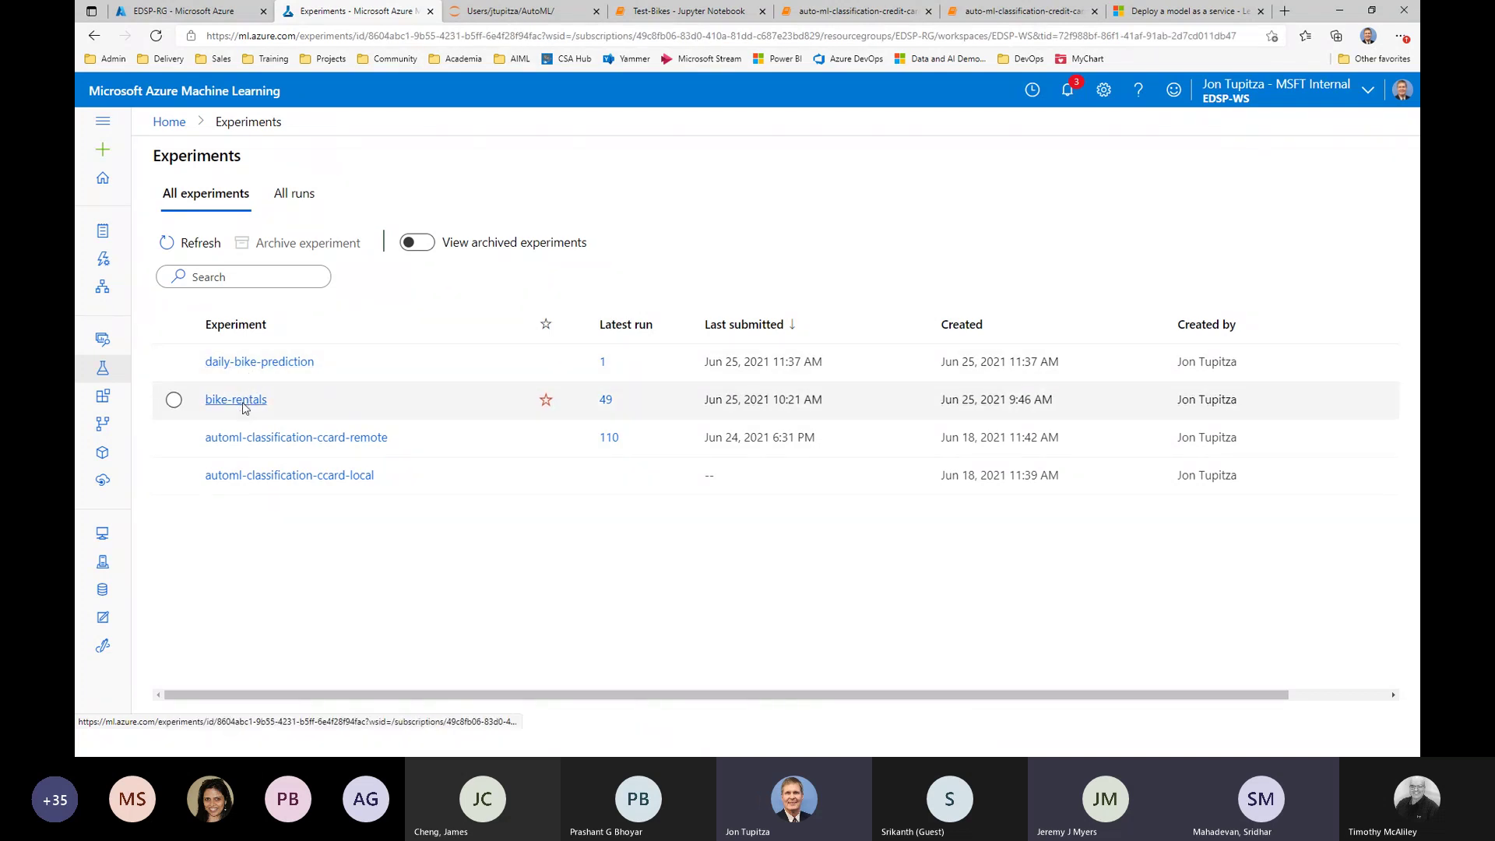
left_click(224, 552)
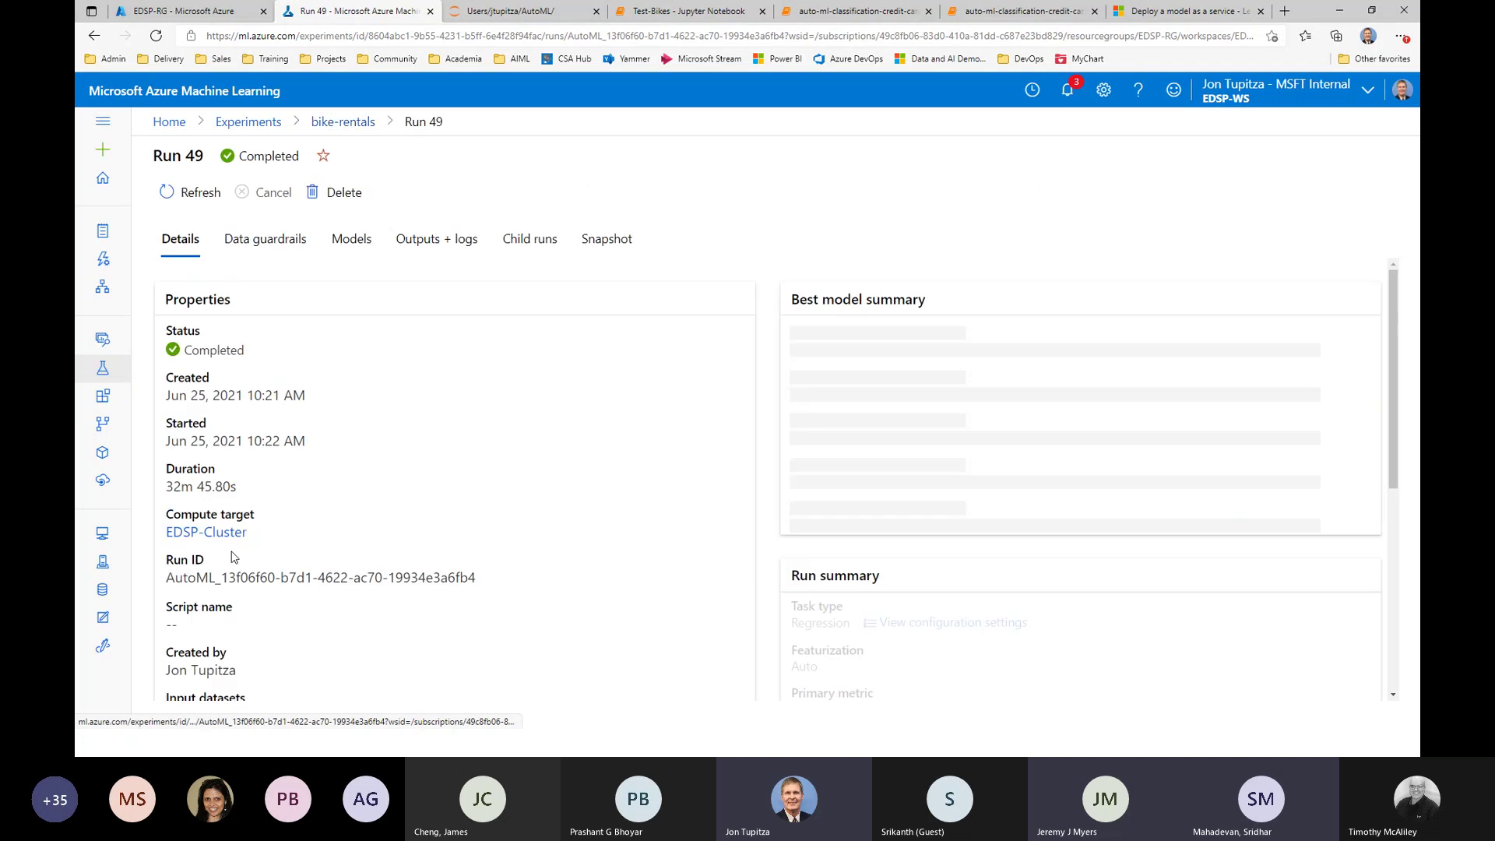
left_click(347, 239)
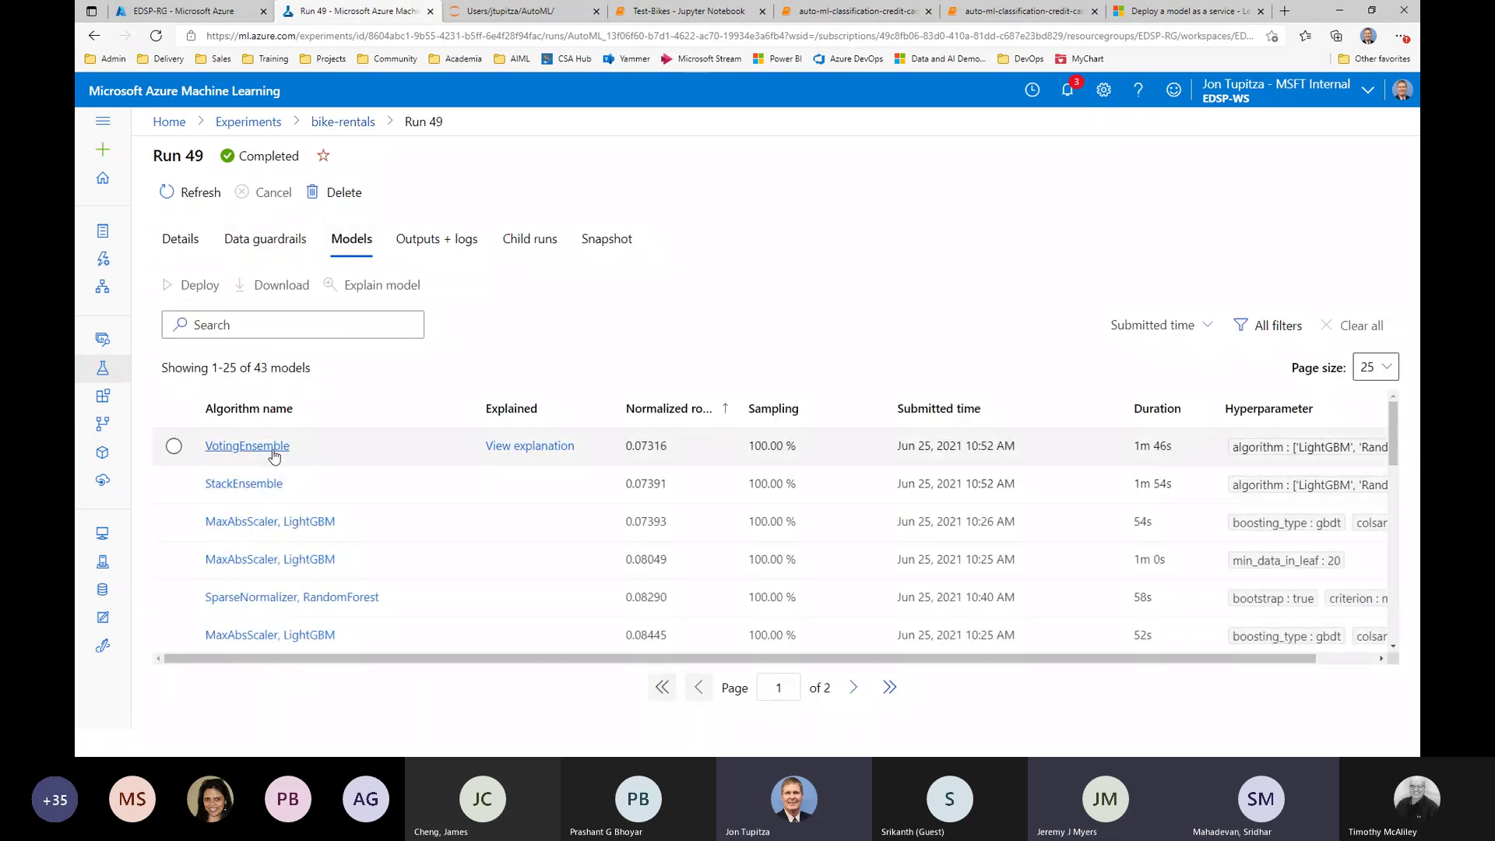
left_click(247, 445)
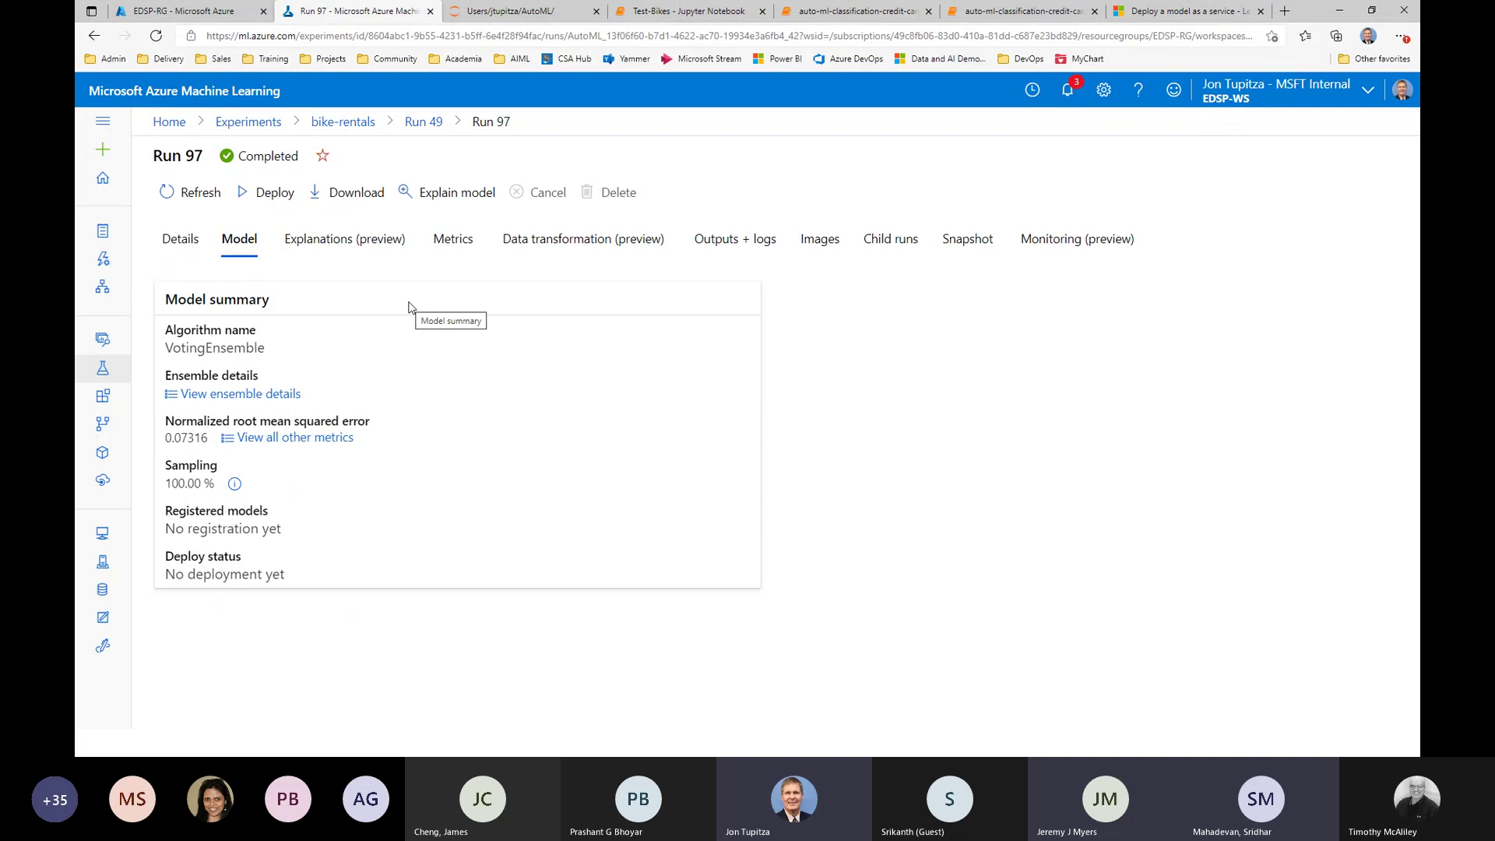
- Set up a deployment of Run 97's model named predict-daily-rentals with Azure Container Instance as the compute type
left_click(259, 204)
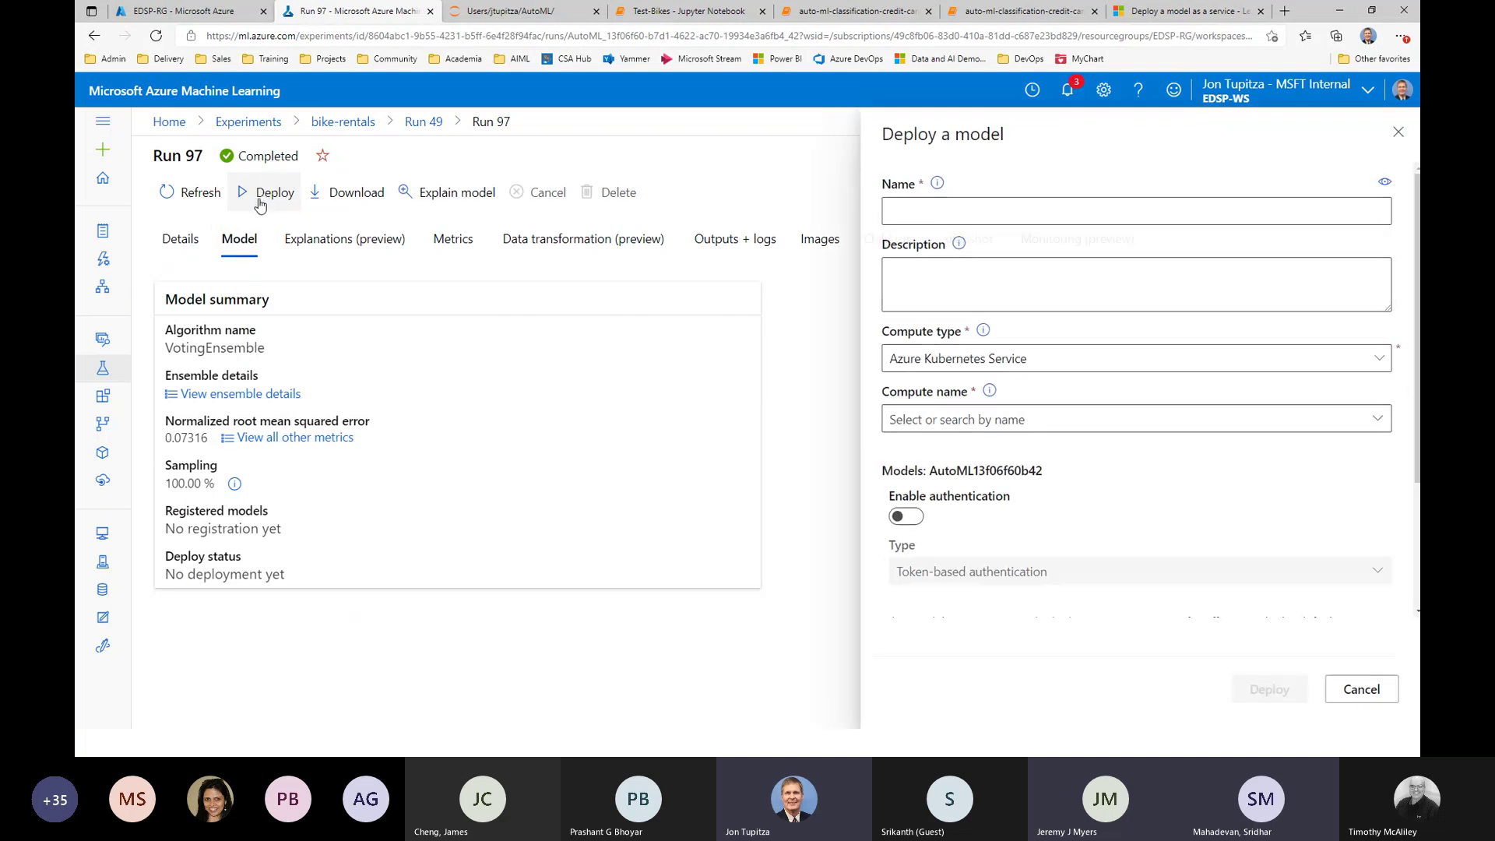
left_click(915, 210)
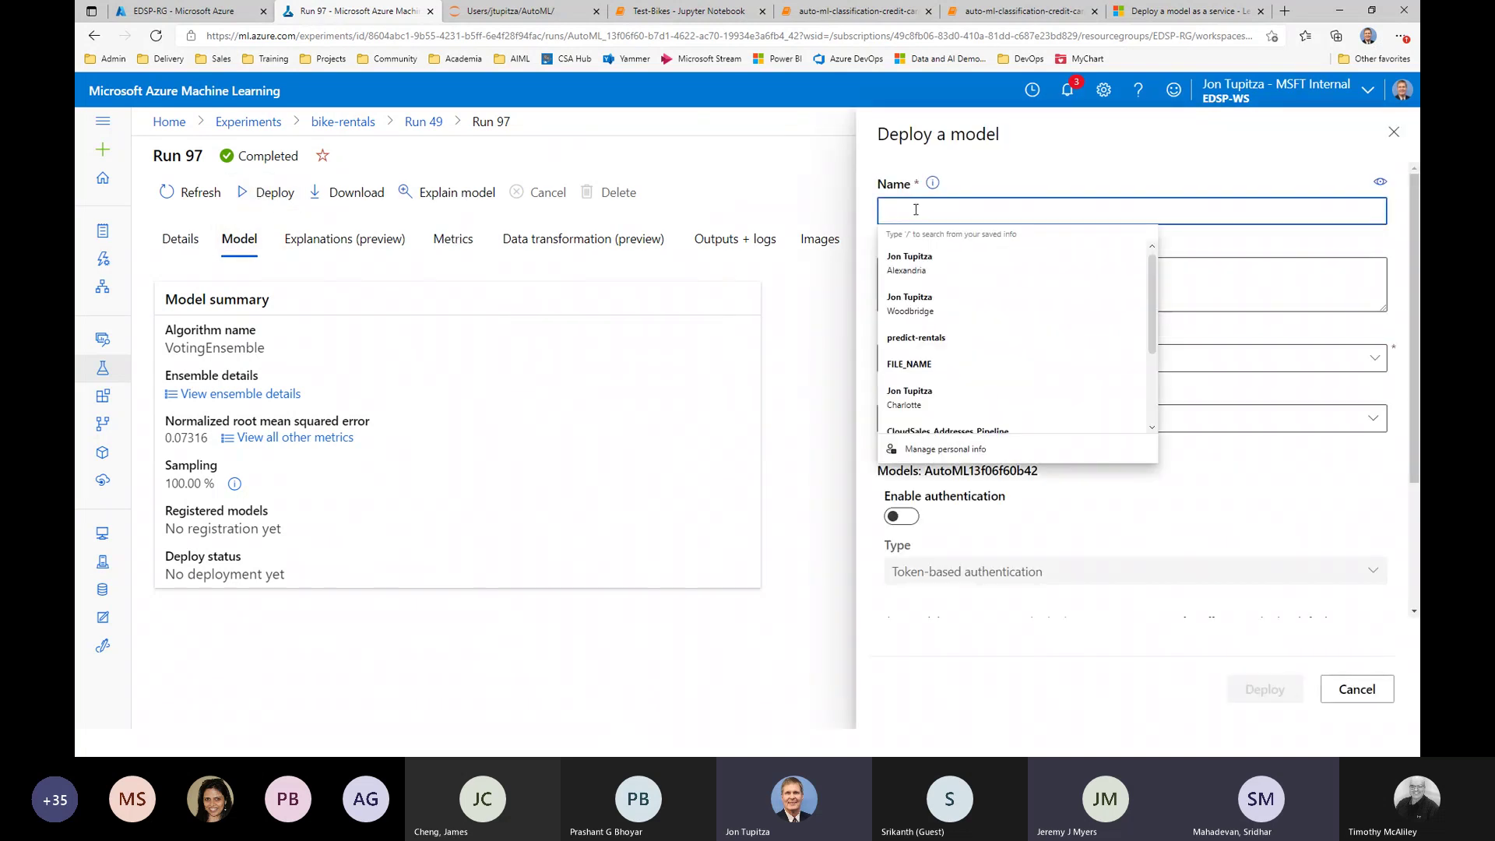
type("prei")
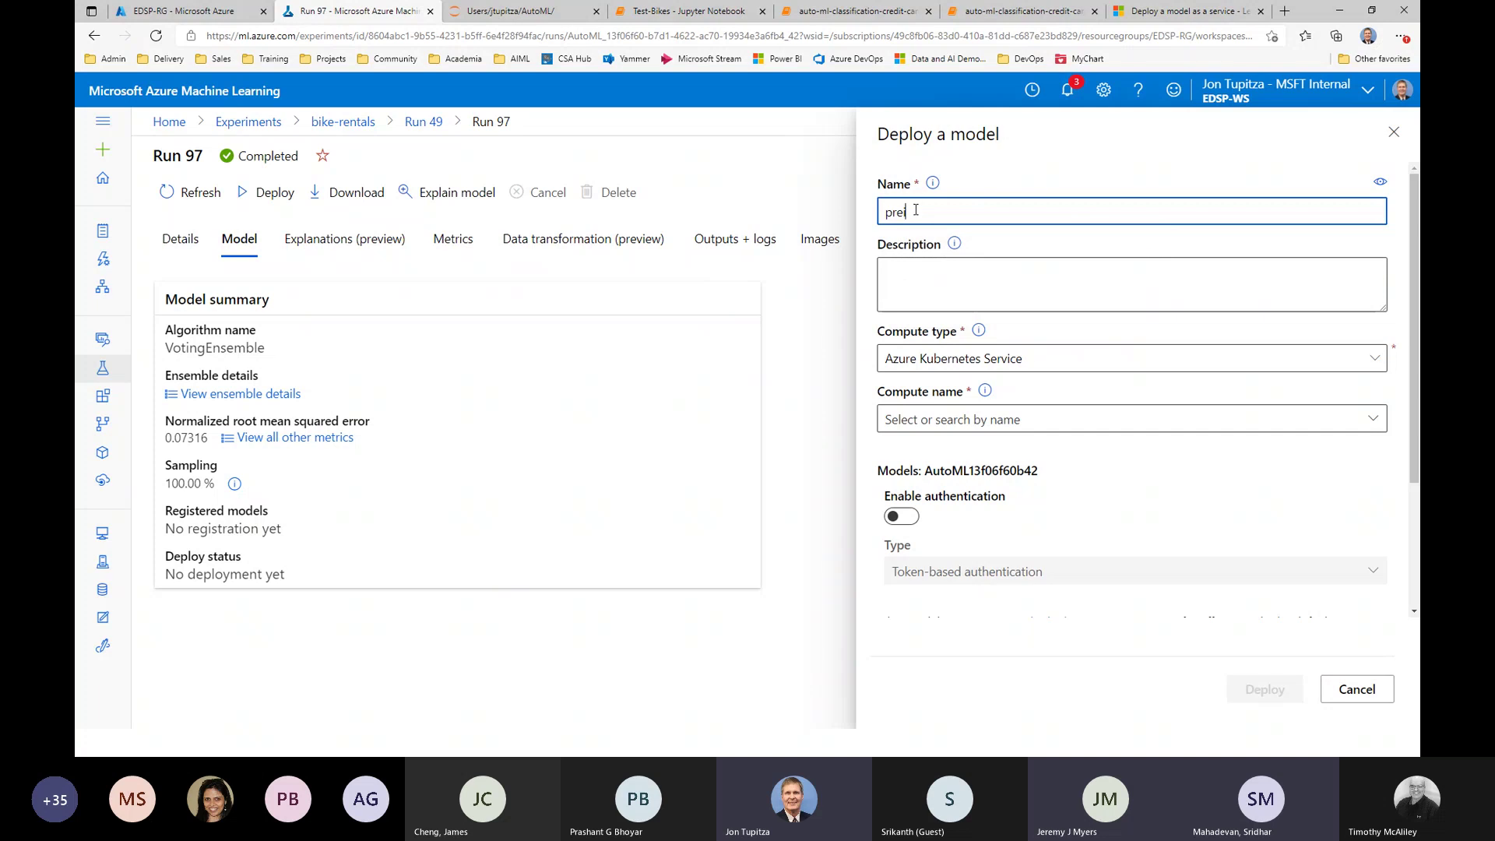
key("BackSpace")
type("dict")
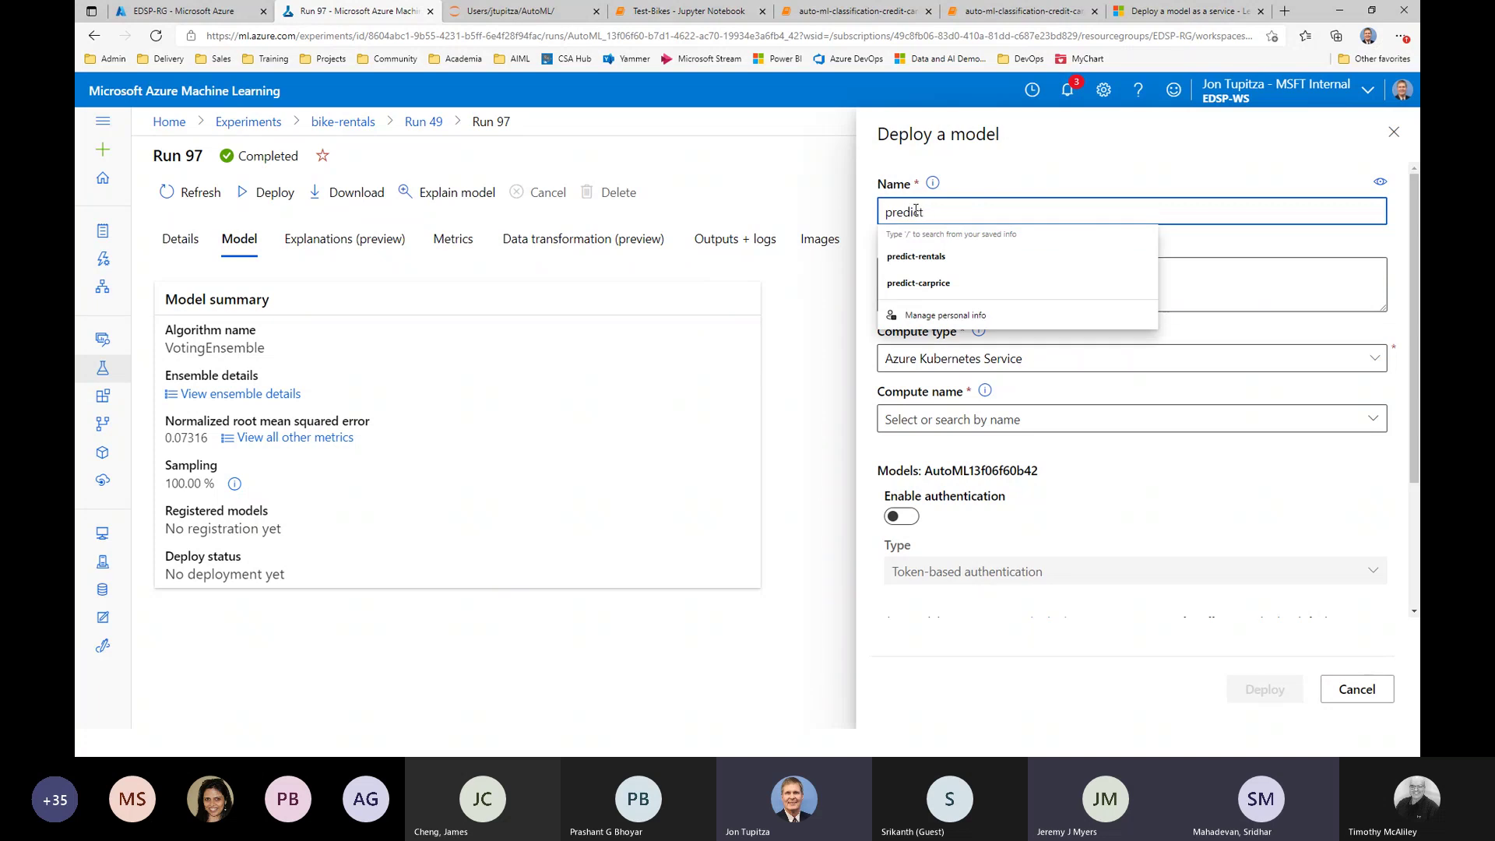
type("-daily")
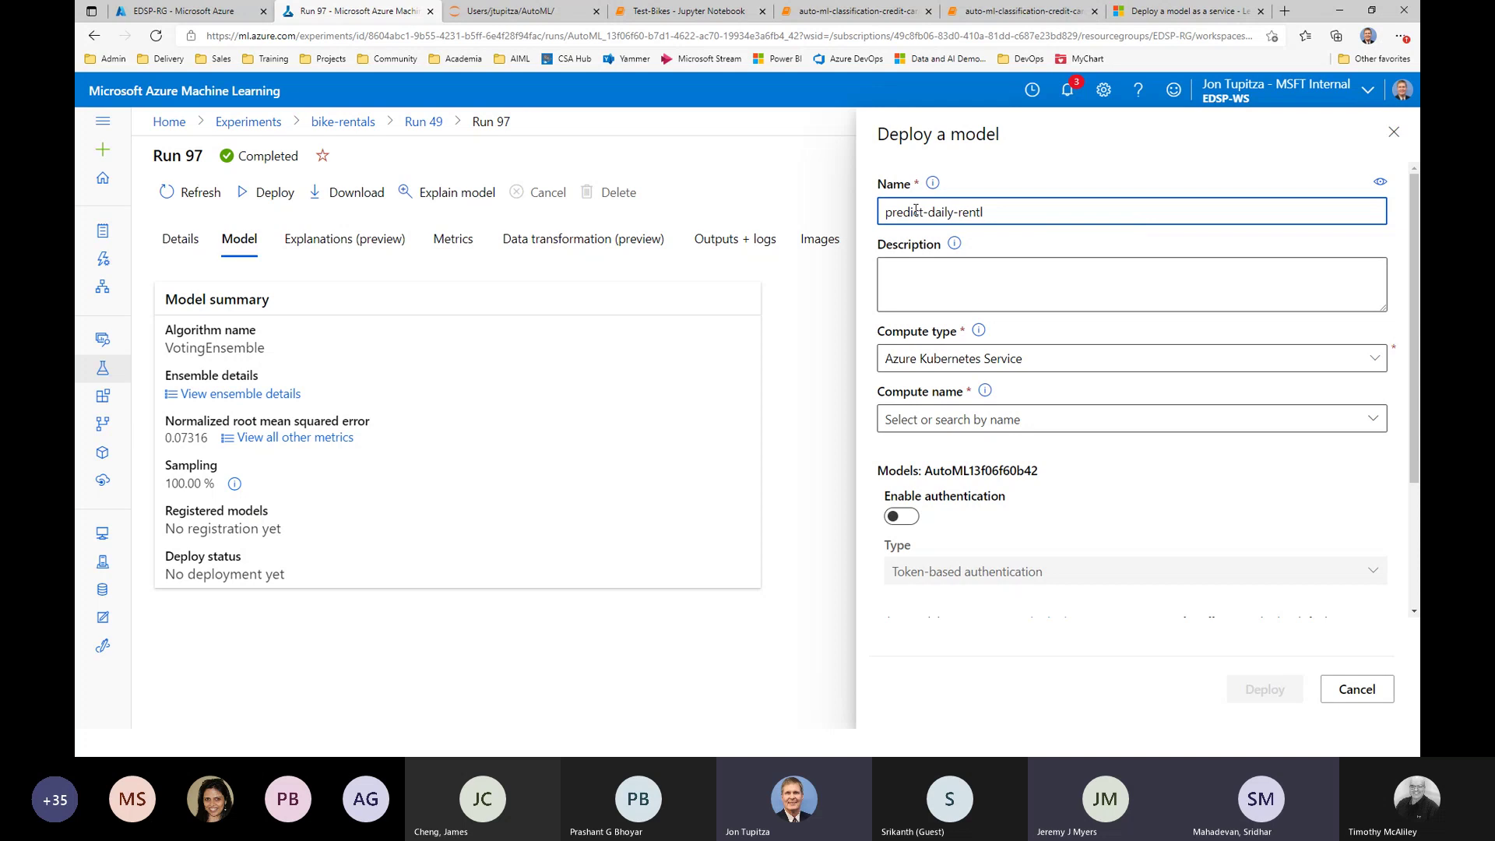
type("-rentals")
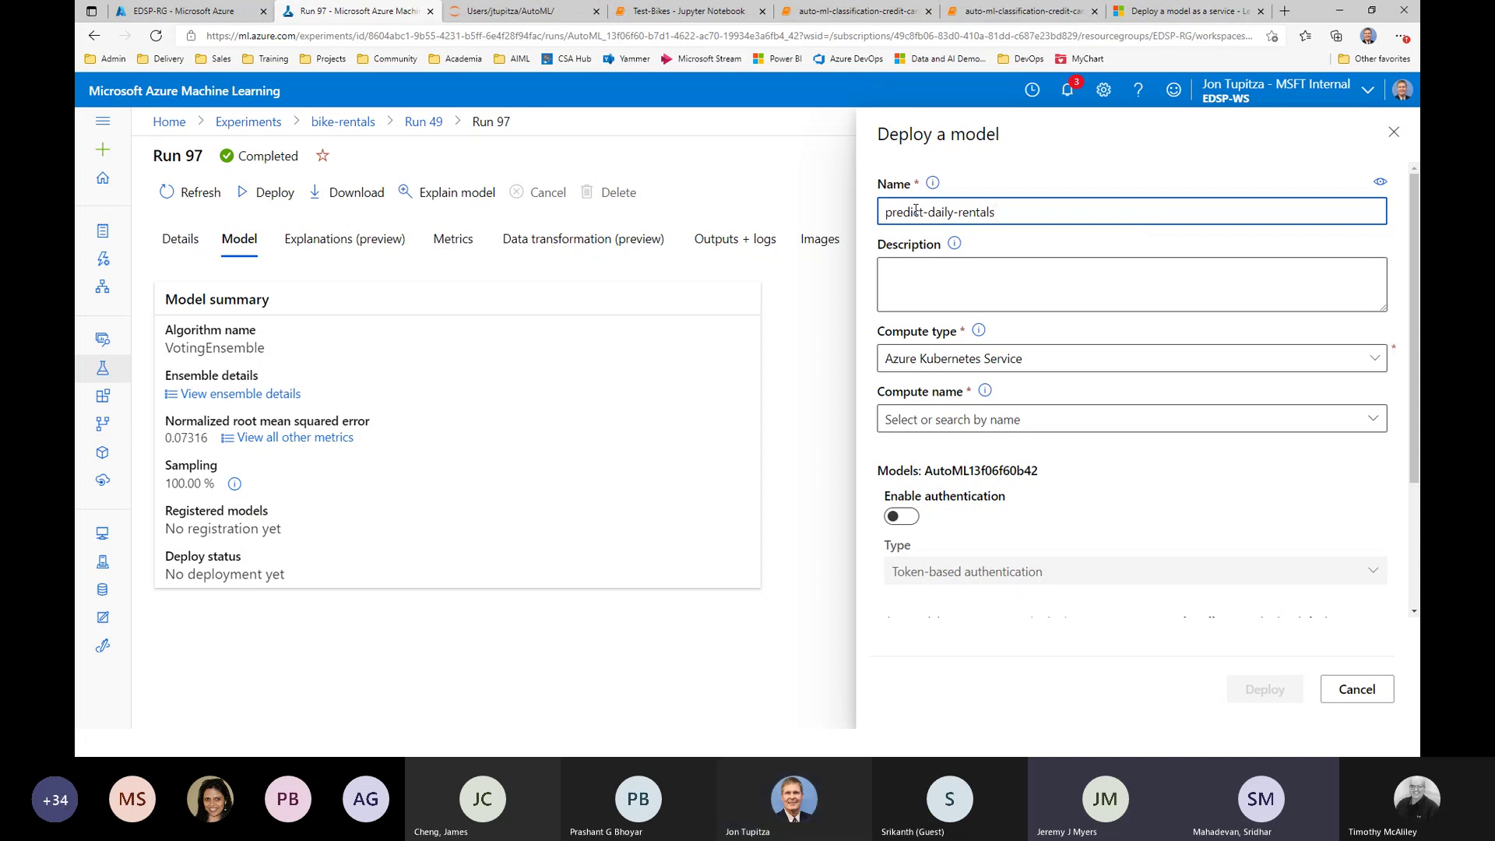
left_click(1042, 370)
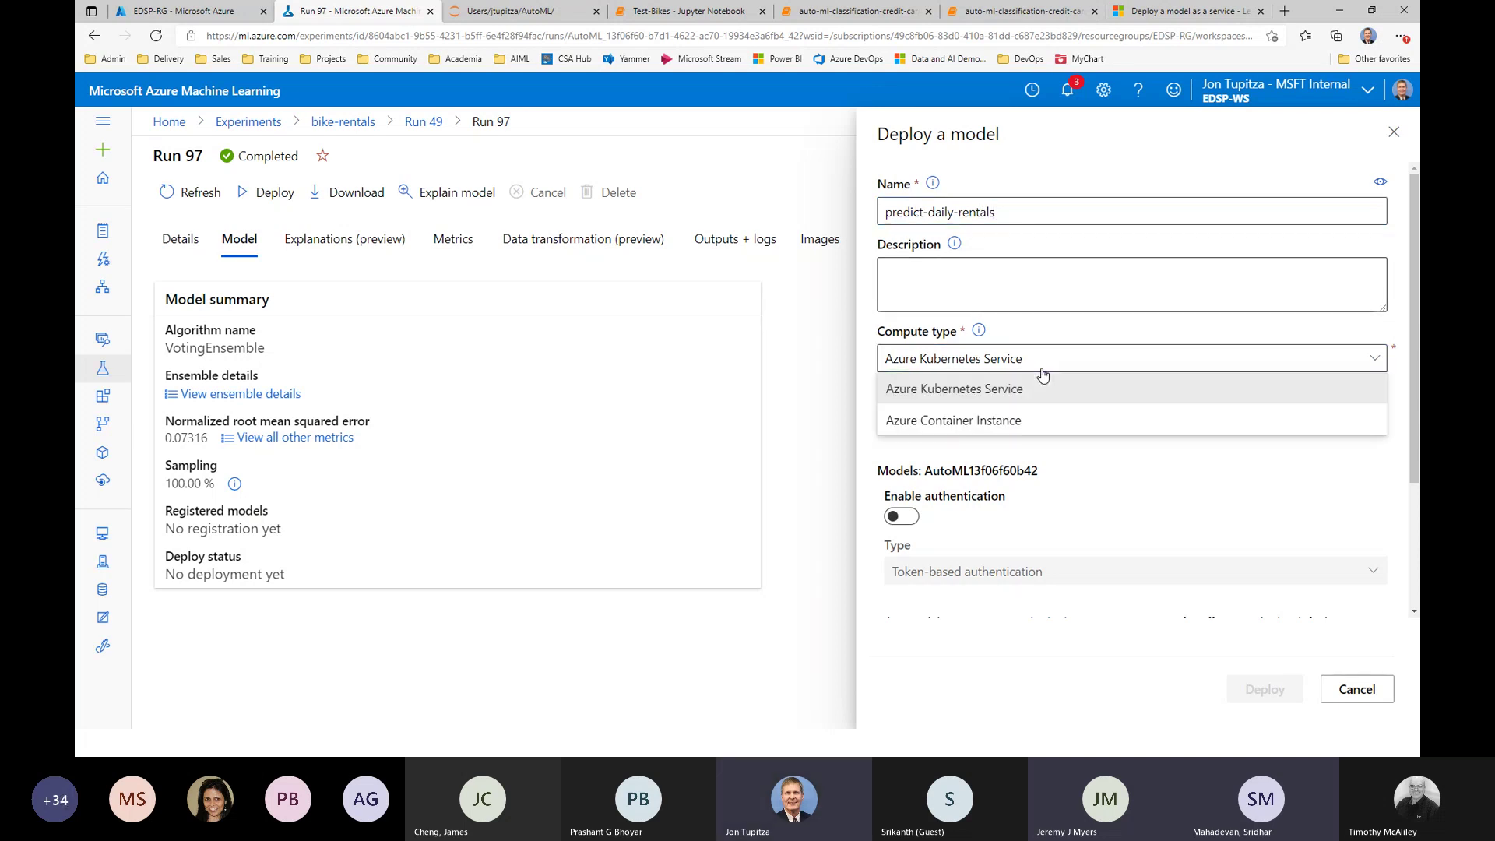
left_click(1016, 420)
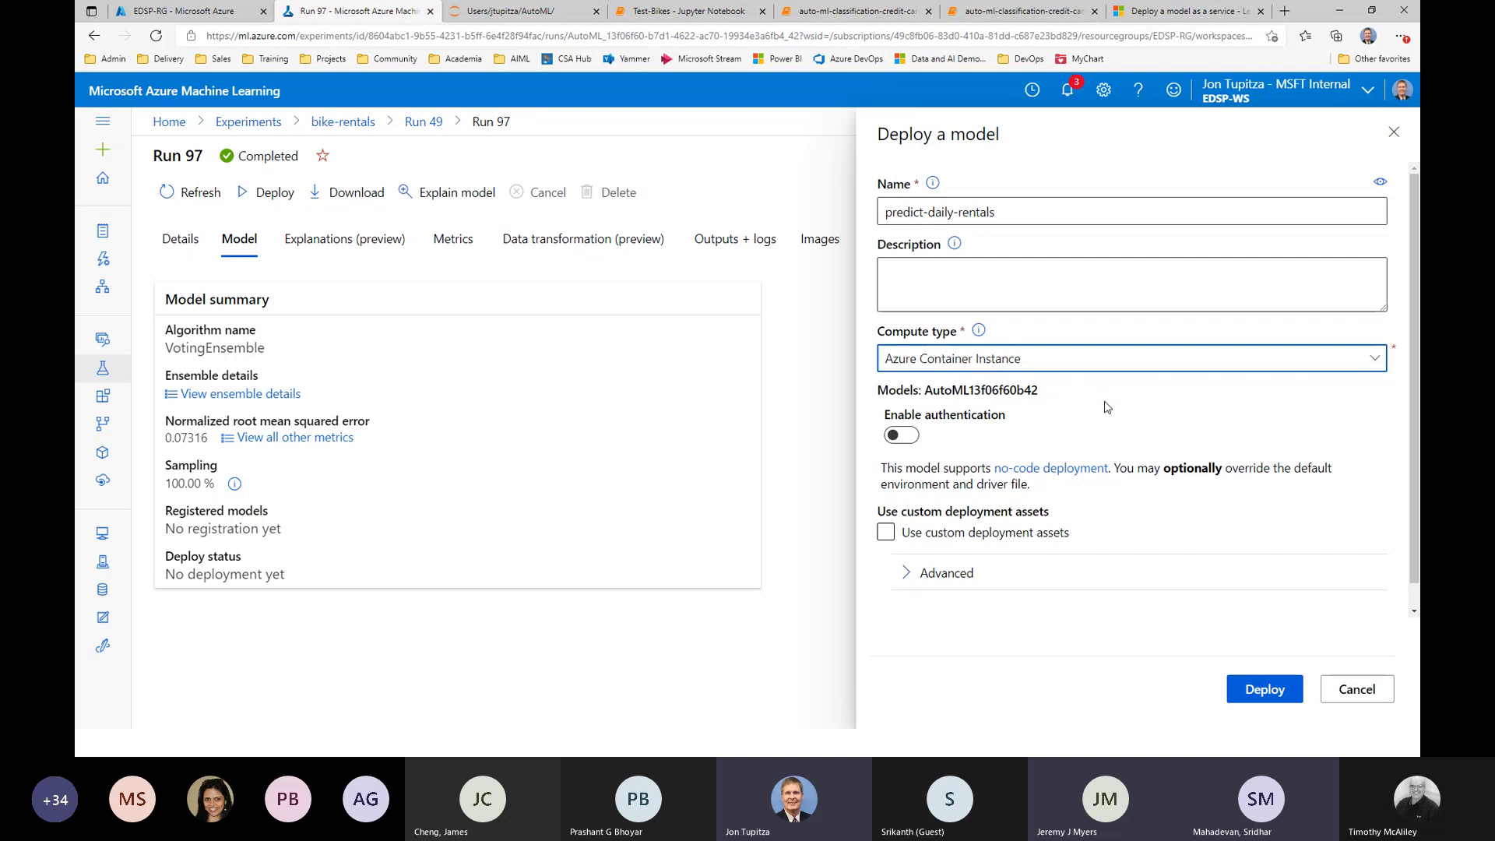
- Review the advanced deployment settings, leave them unchanged, and deploy the model
scroll(1103, 417, "down", 1)
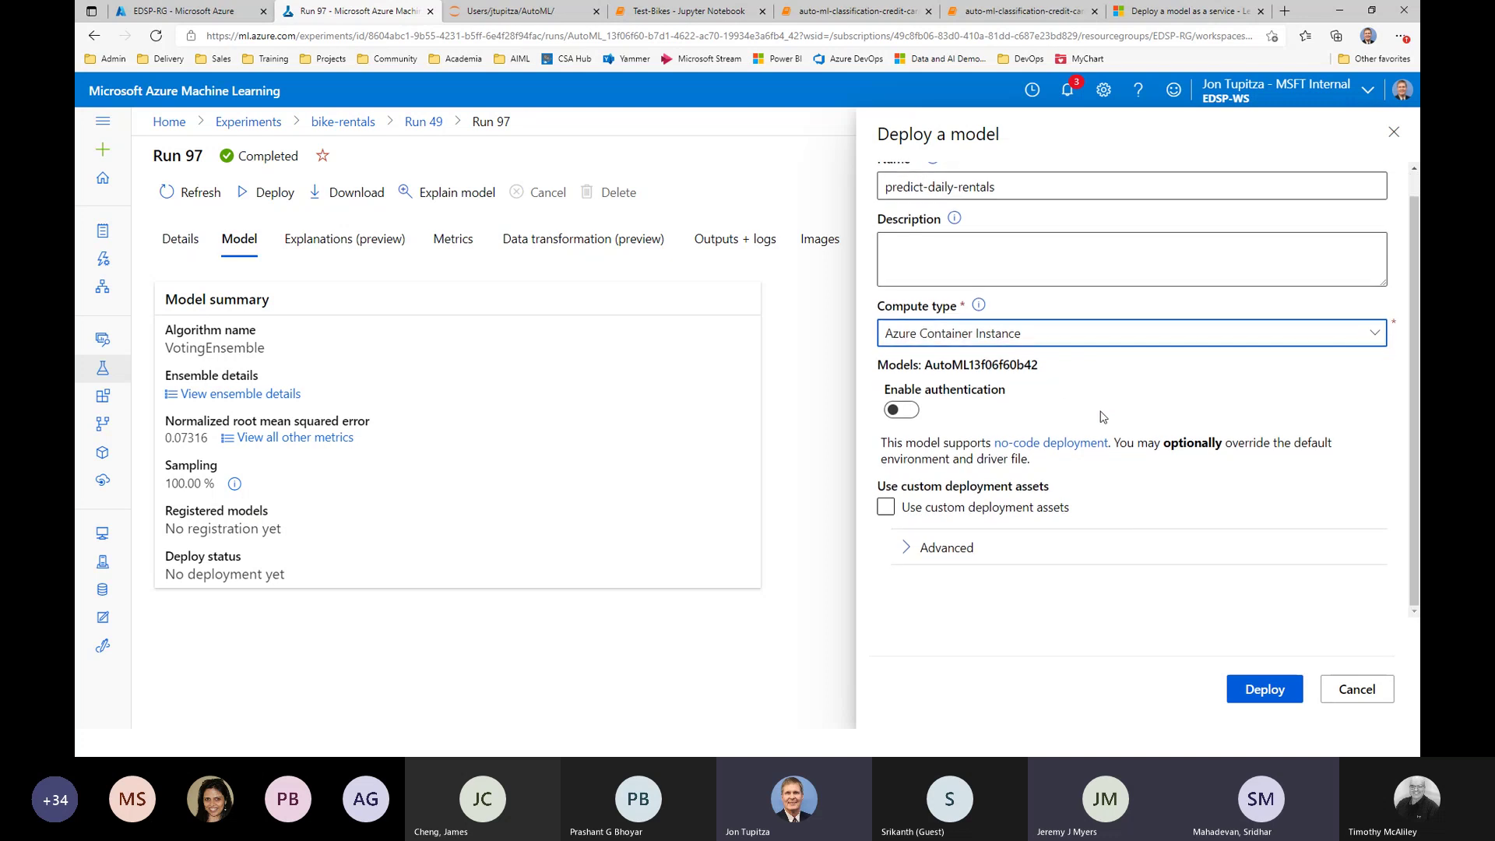
left_click(911, 547)
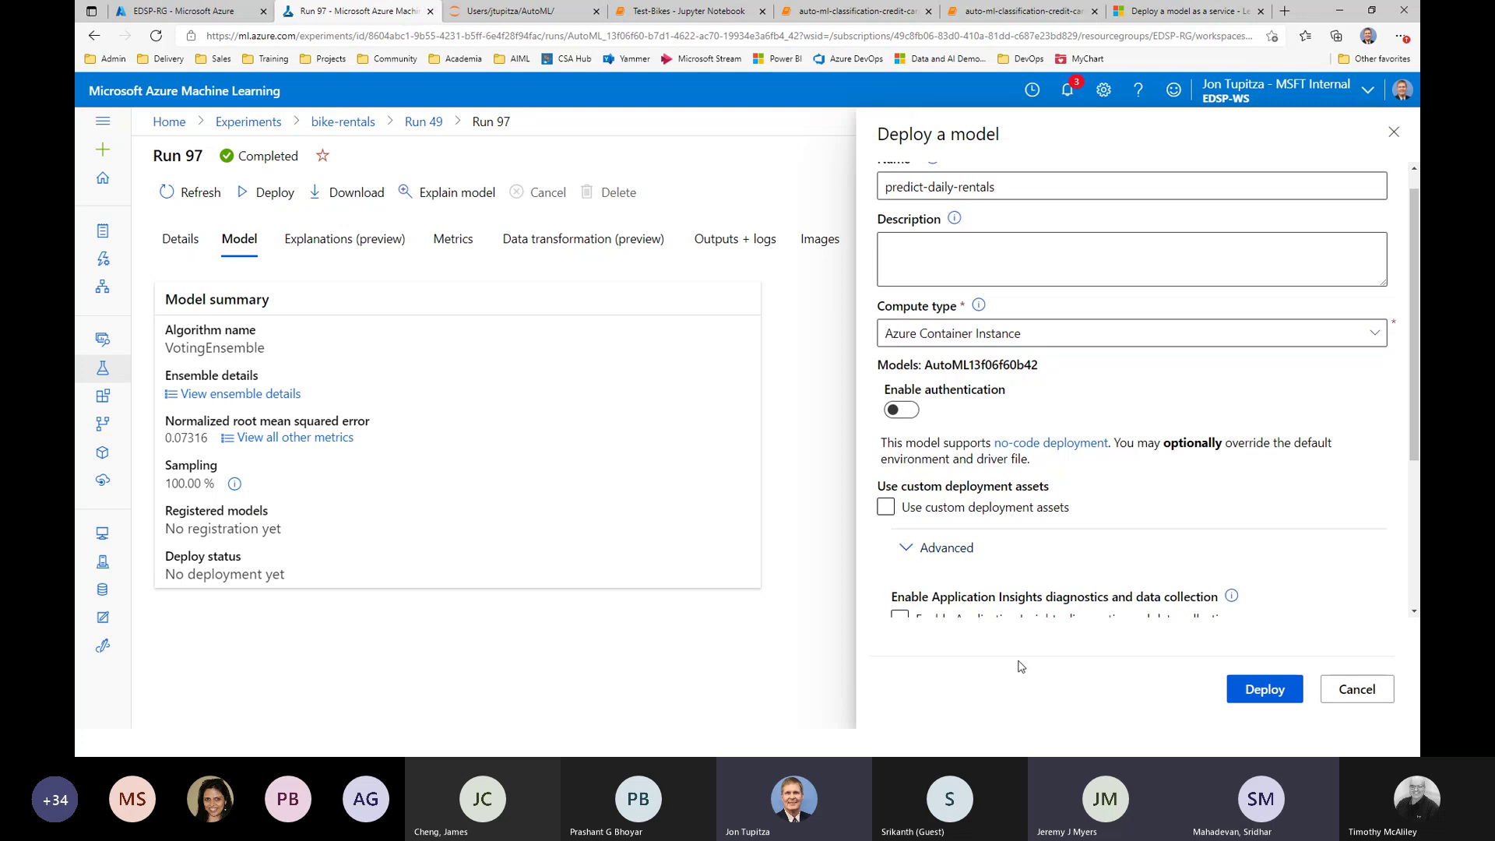
scroll(1241, 549, "down", 3)
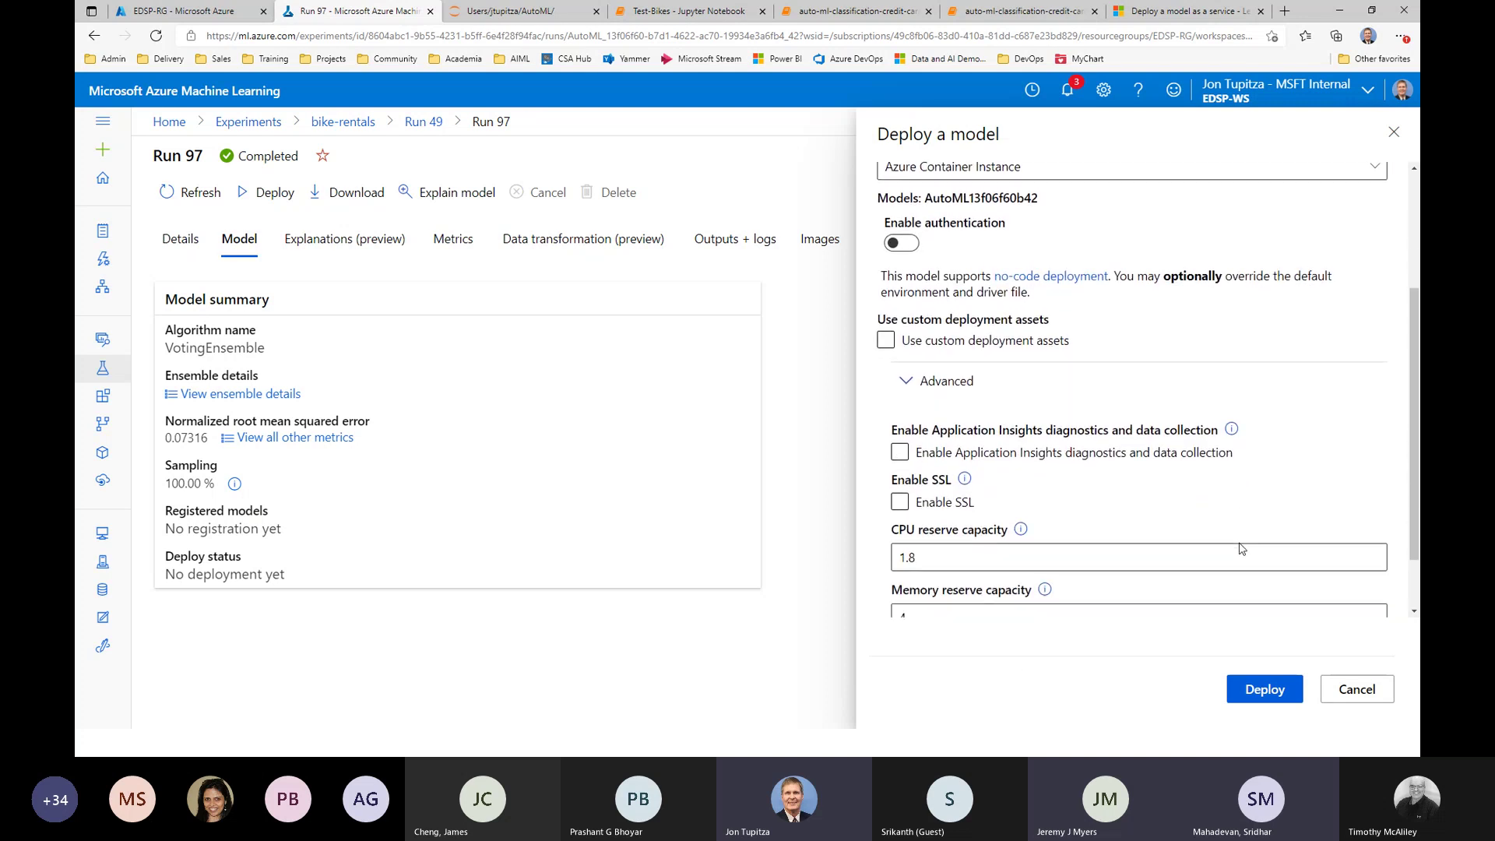
scroll(1324, 424, "down", 1)
scroll(1328, 427, "up", 3)
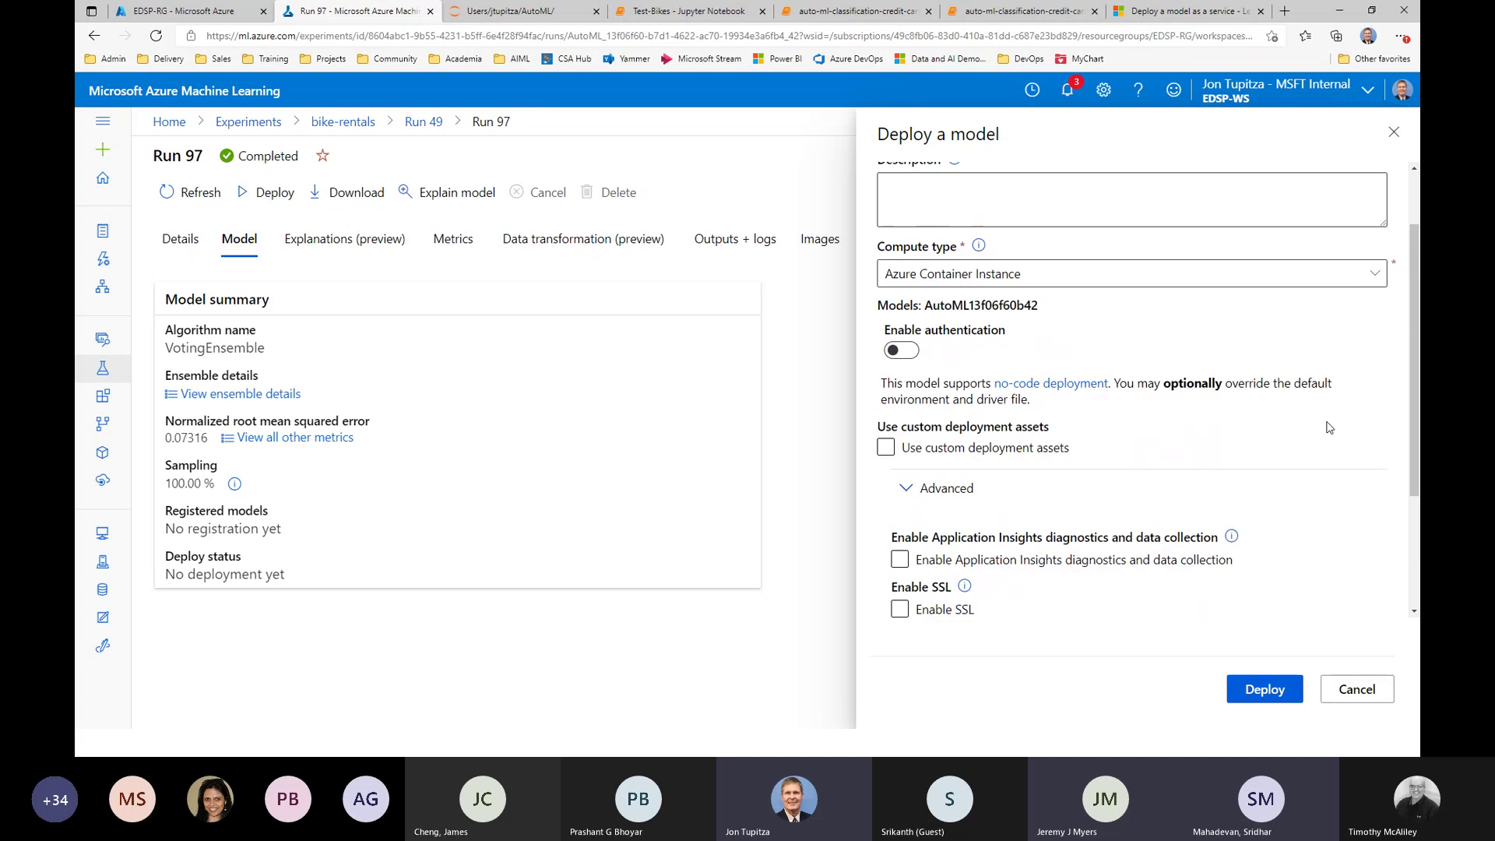
scroll(1328, 426, "up", 2)
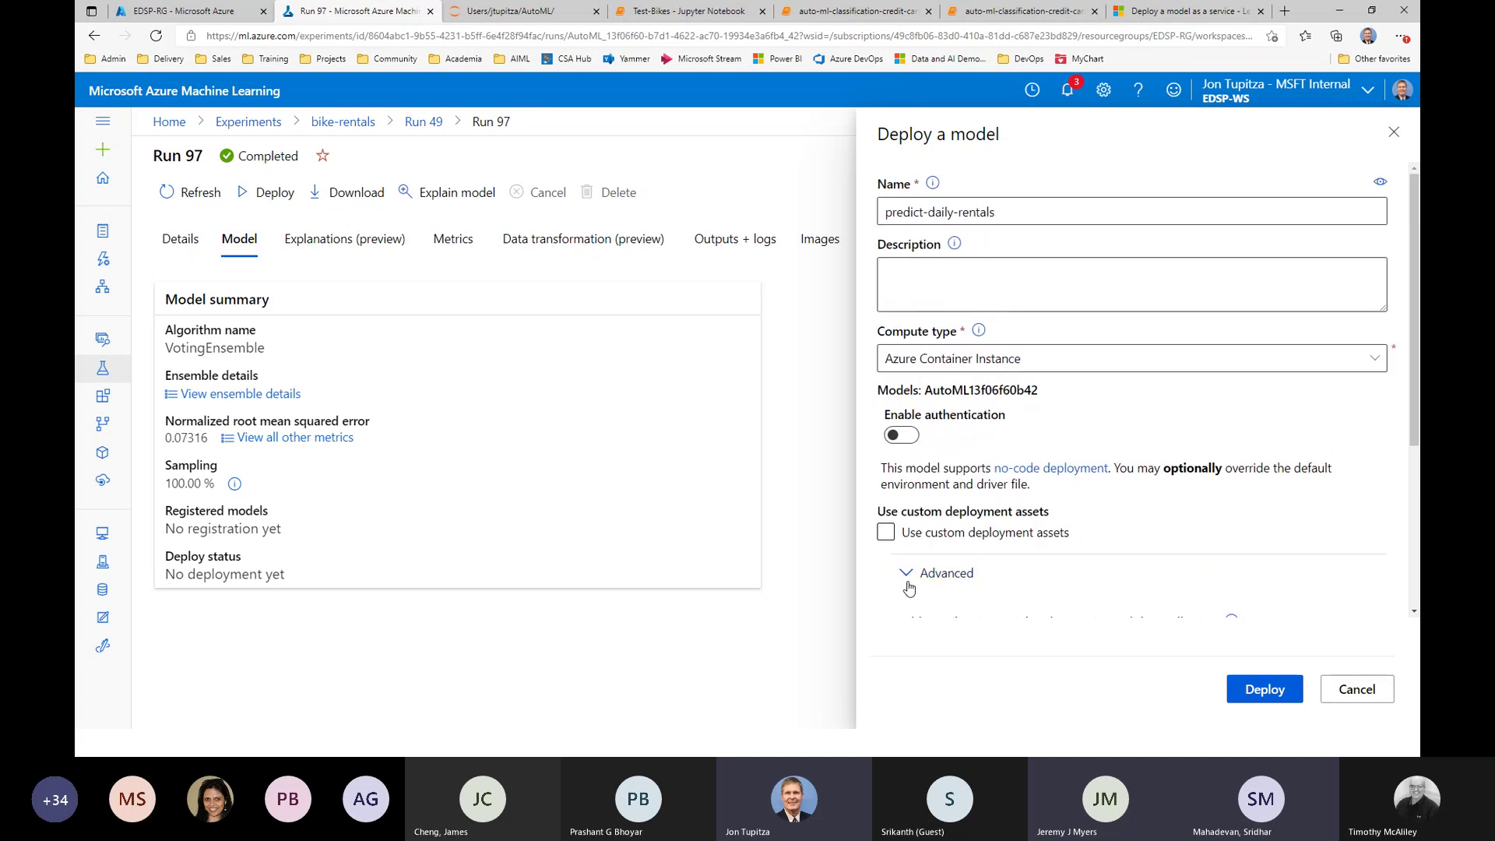
left_click(908, 584)
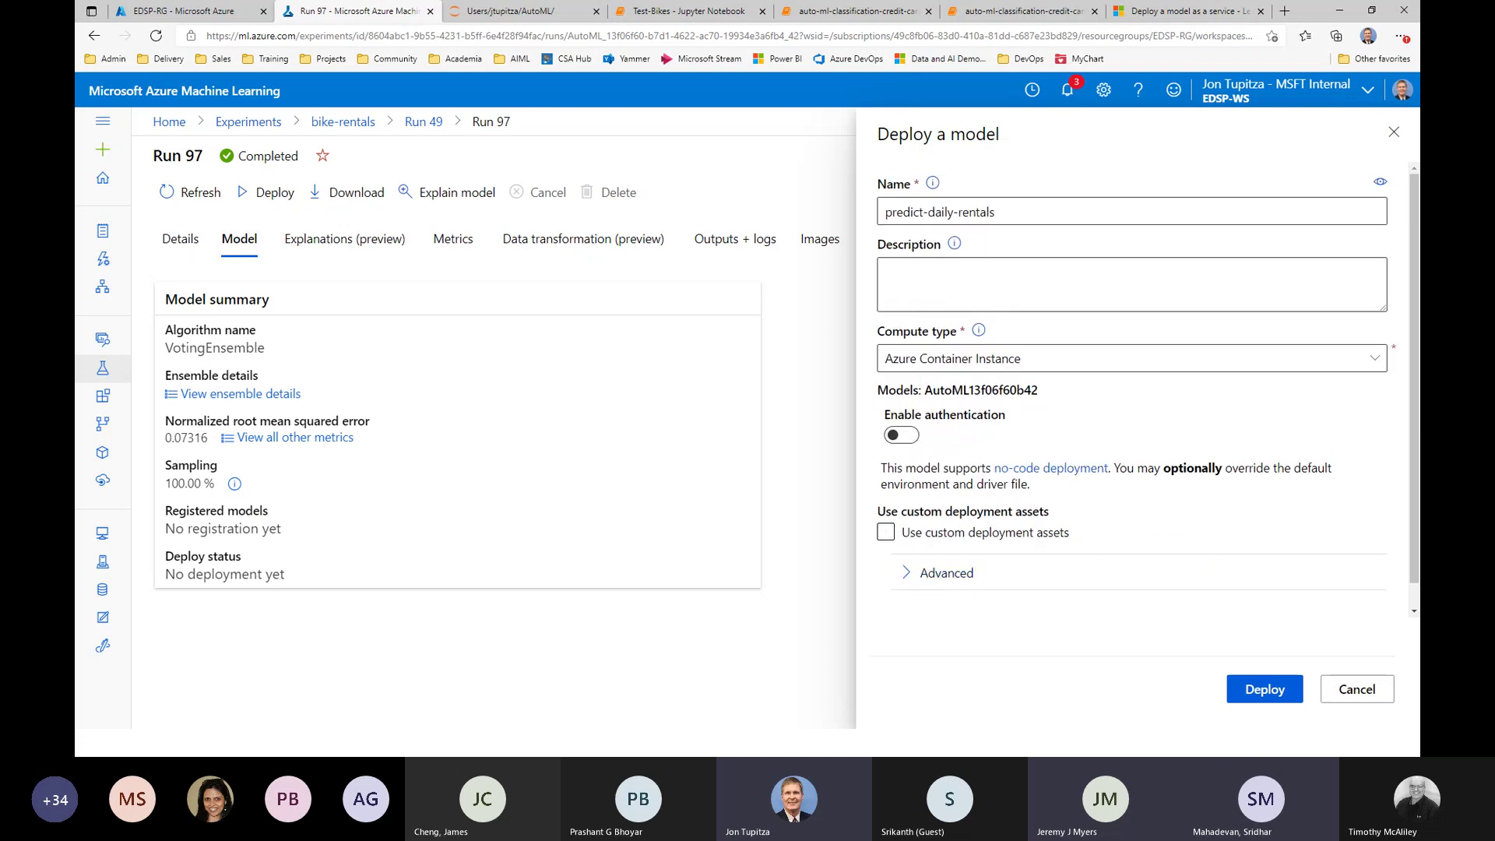
left_click(1269, 689)
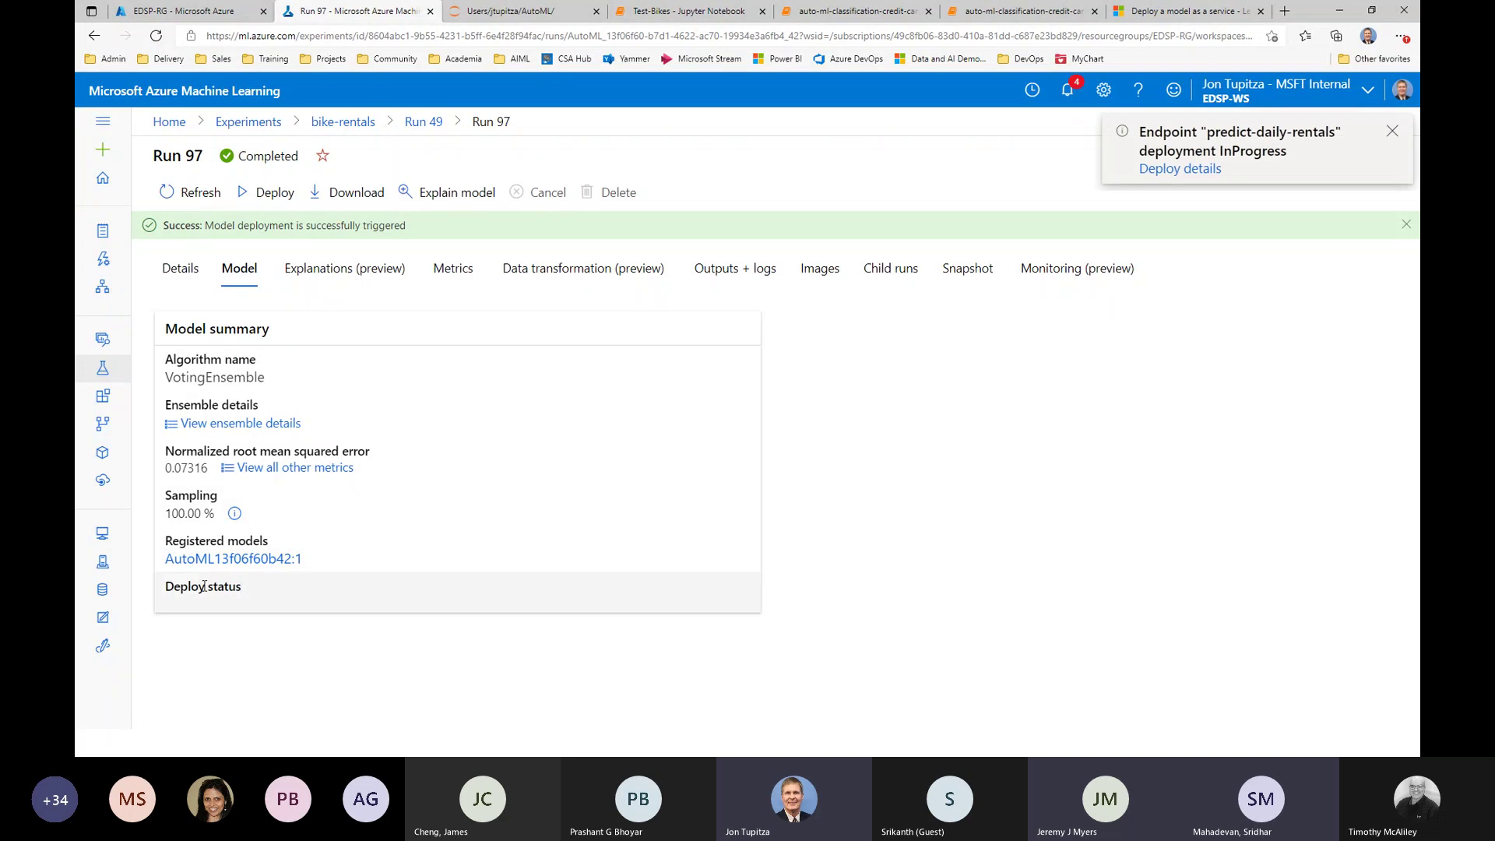
- View the predict-daily-rentals deployment details and copy the REST endpoint URL from the predict-rentals endpoint's consumption info
left_click(1177, 172)
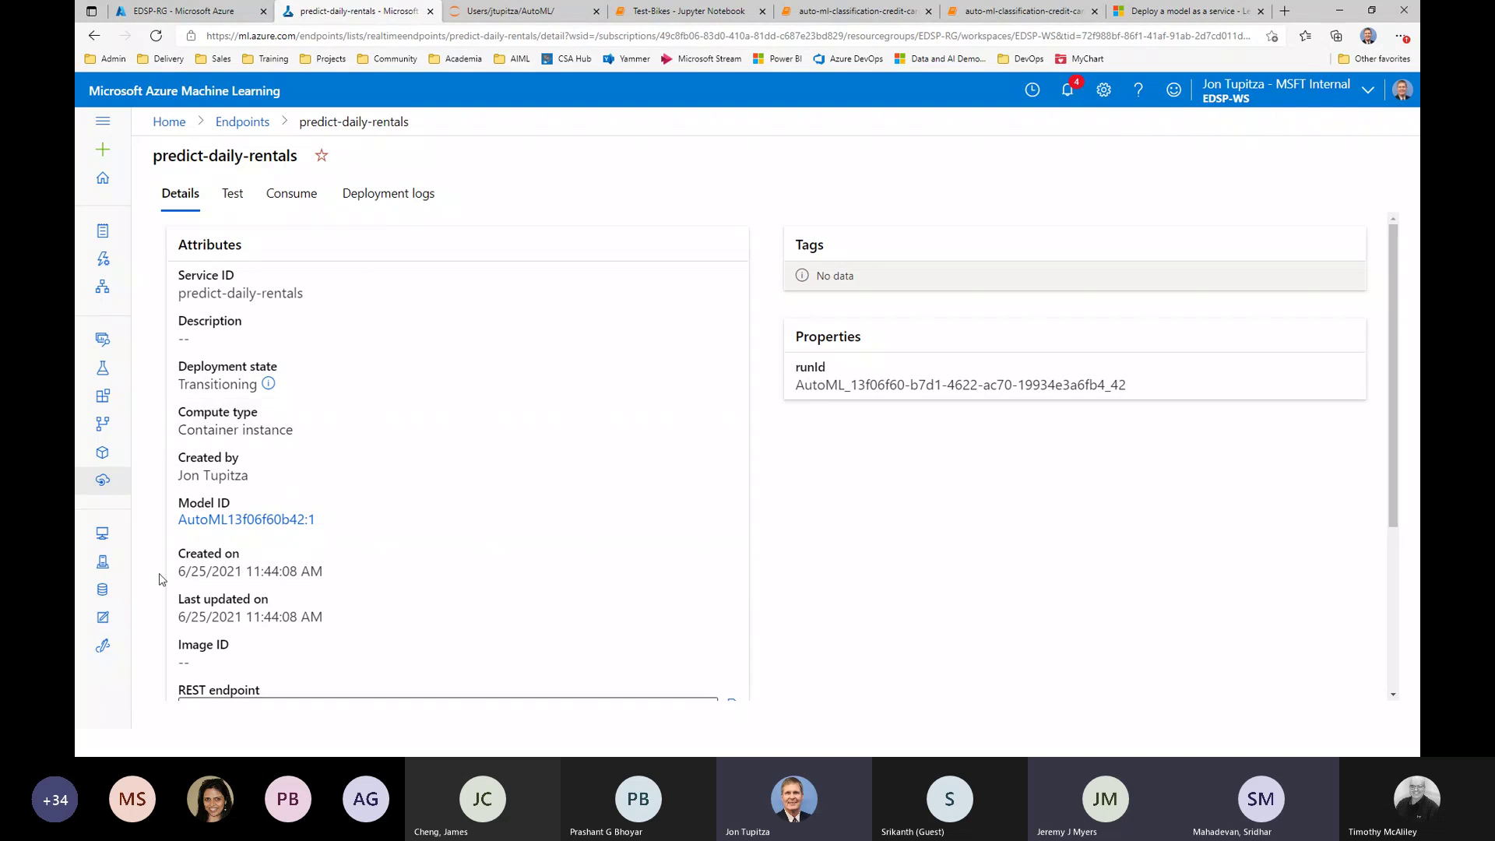
left_click(102, 480)
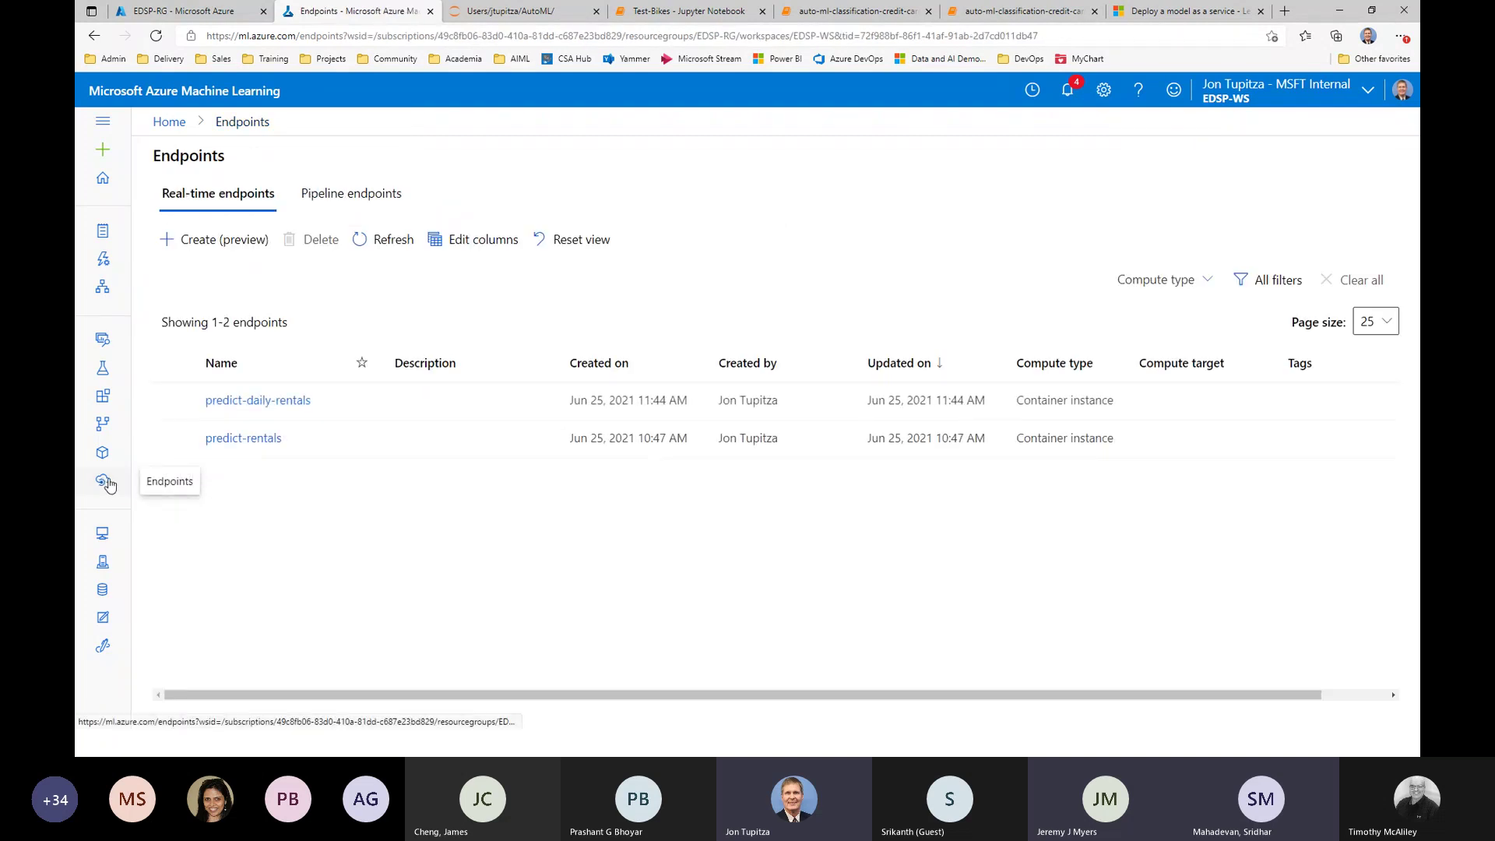
left_click(250, 438)
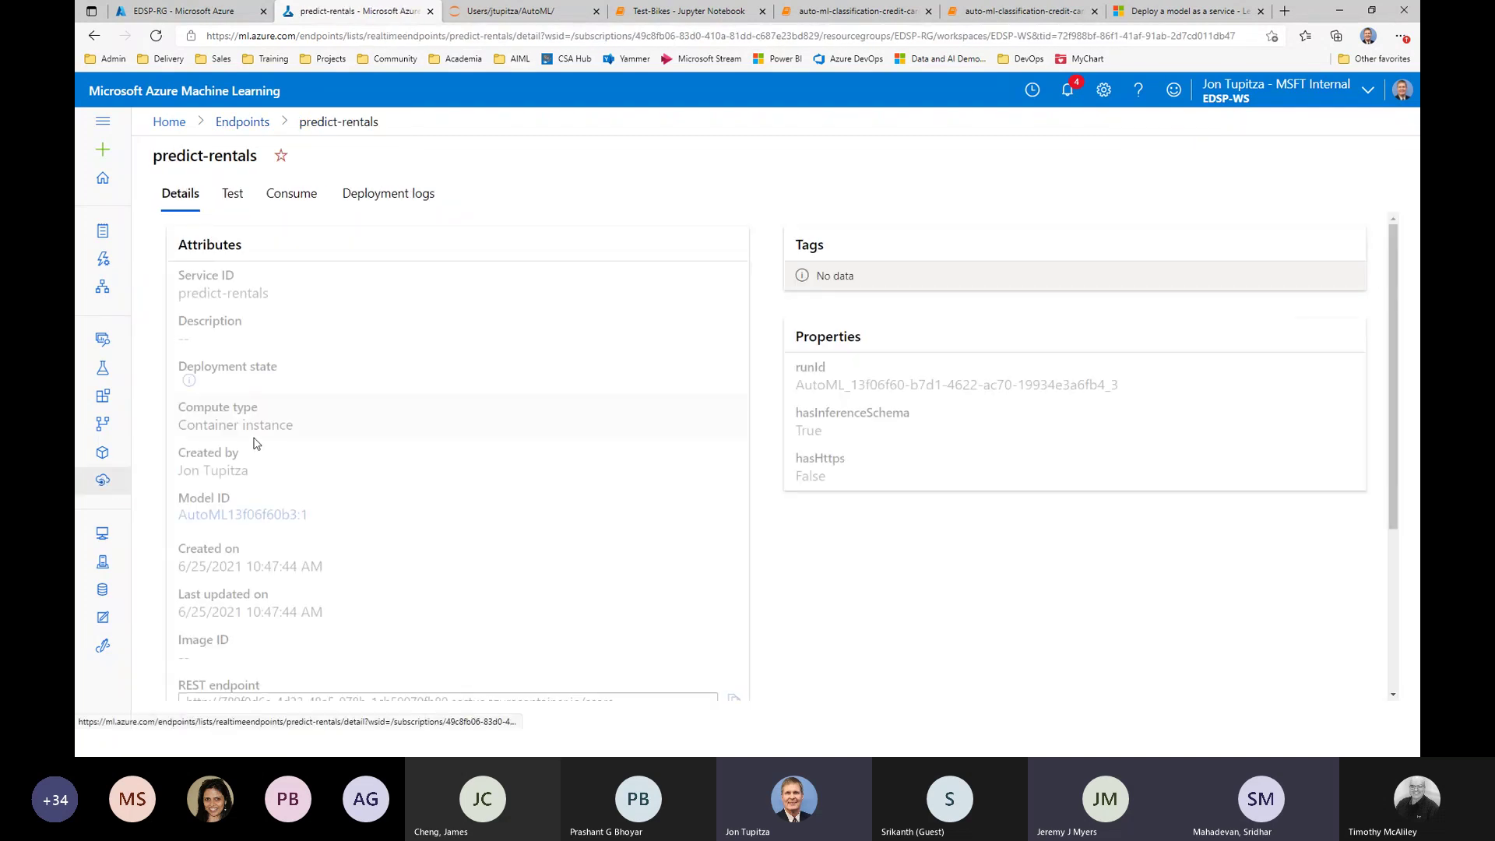
left_click(289, 193)
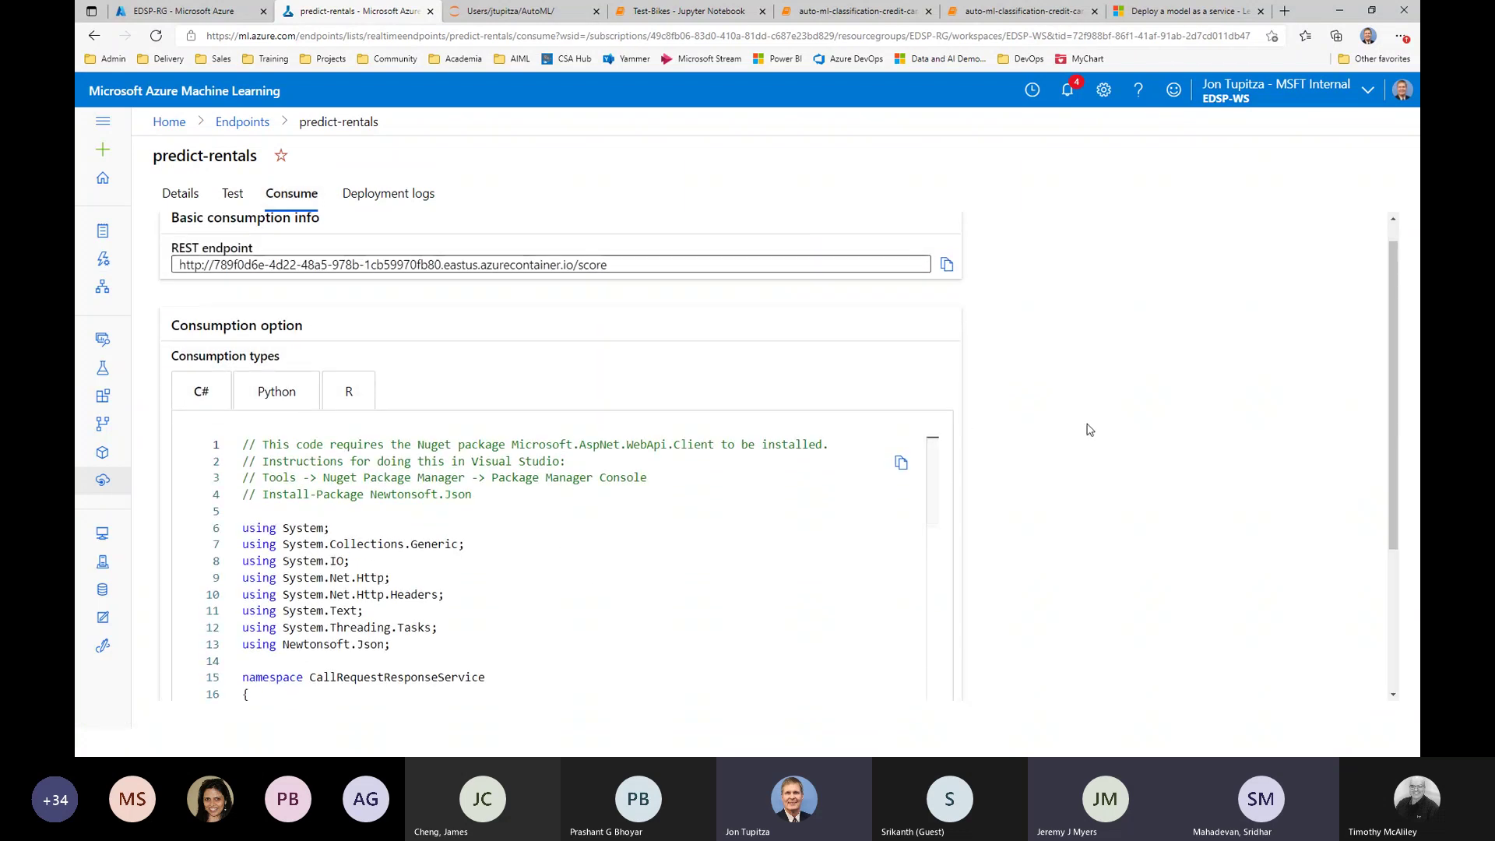
left_click(945, 293)
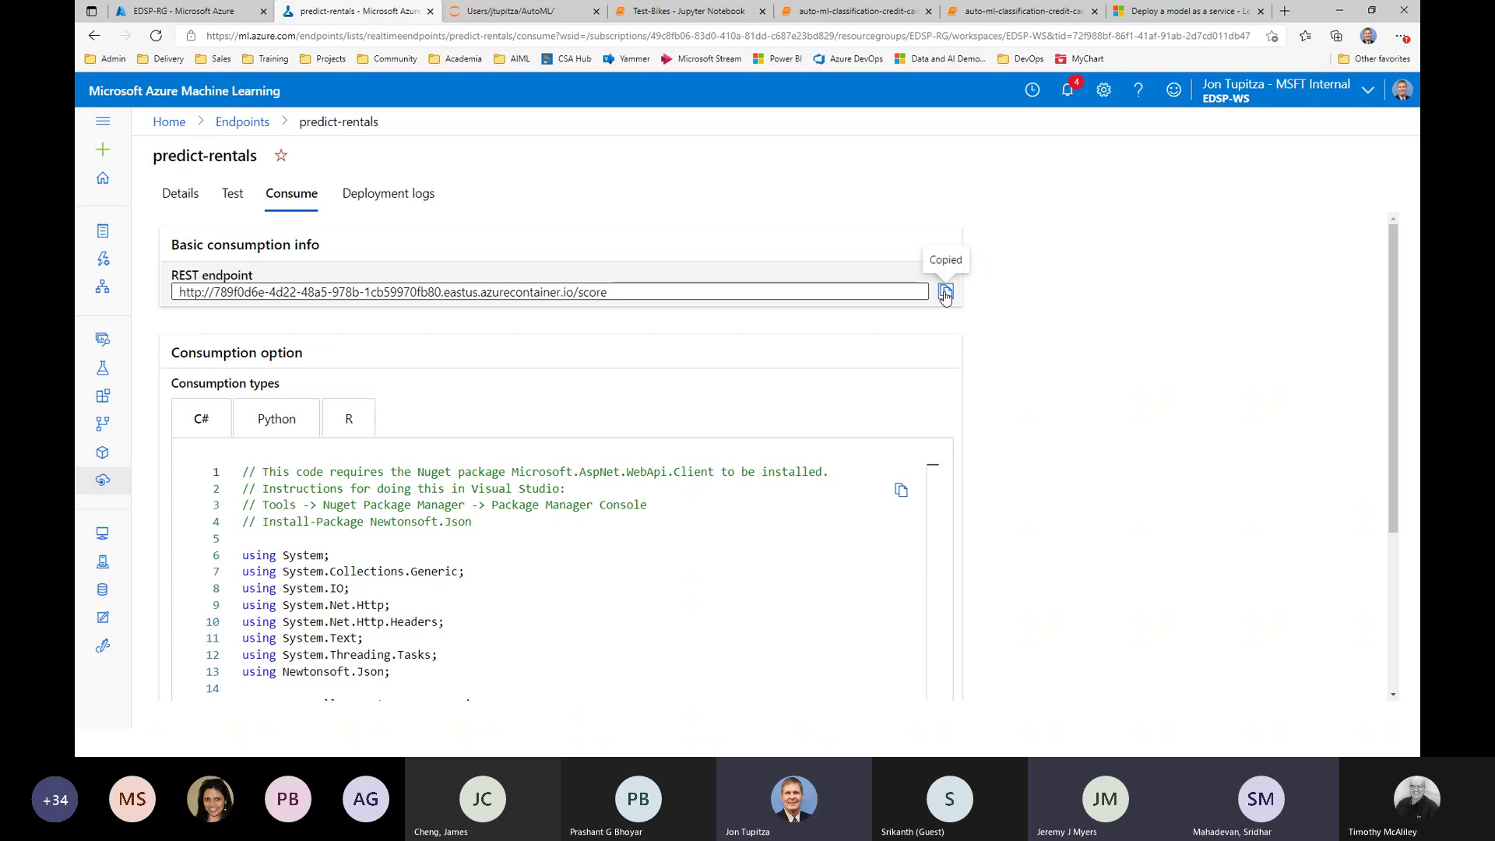
- Replace the YOUR_ENDPOINT placeholder in the Test-Bikes notebook with a fresh copy of the predict-rentals REST endpoint URL
left_click(700, 11)
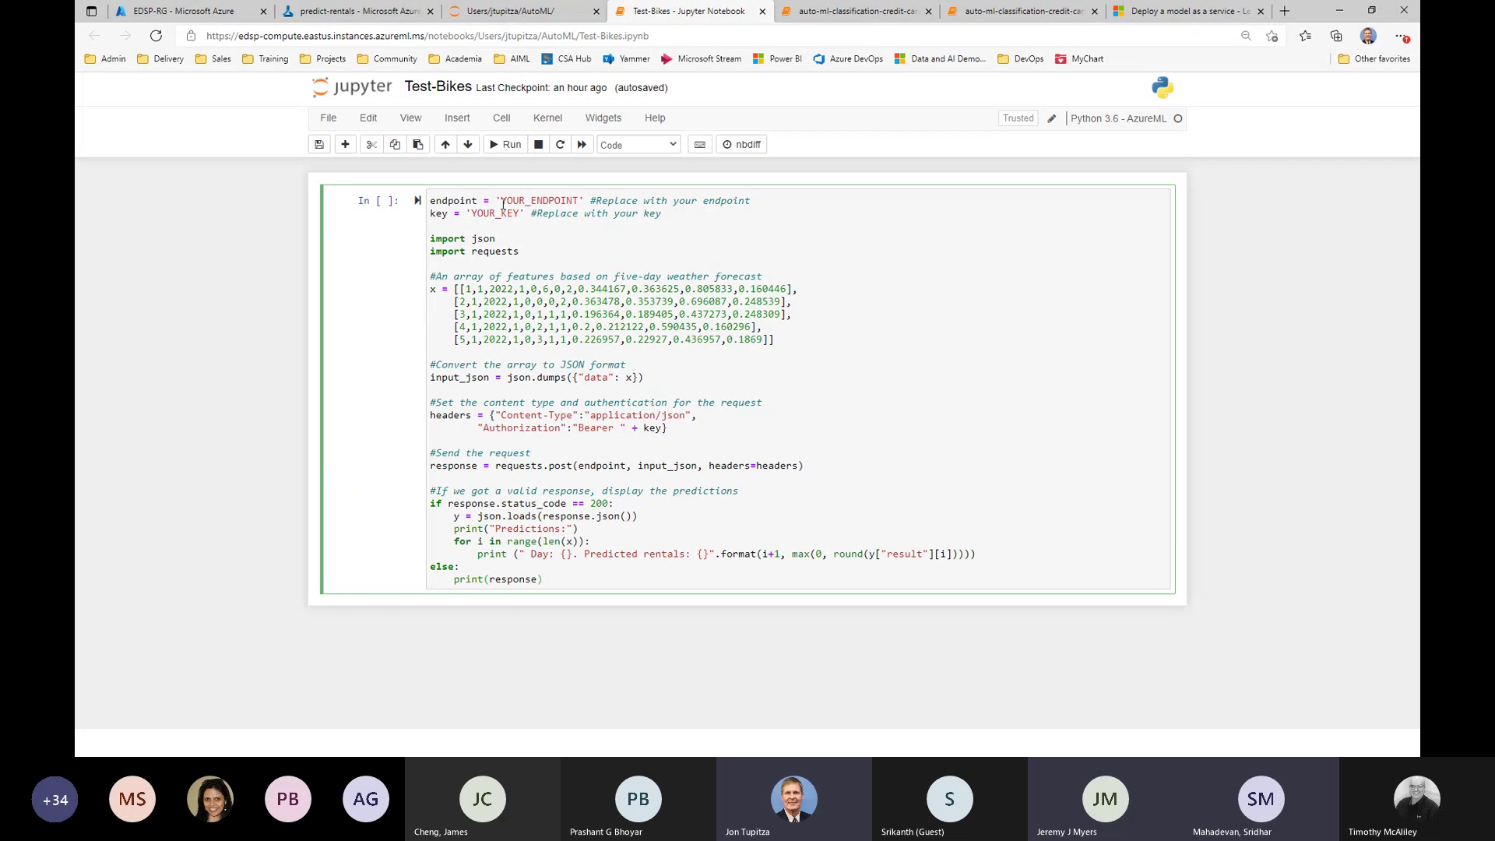
left_click_drag(501, 202, 564, 198)
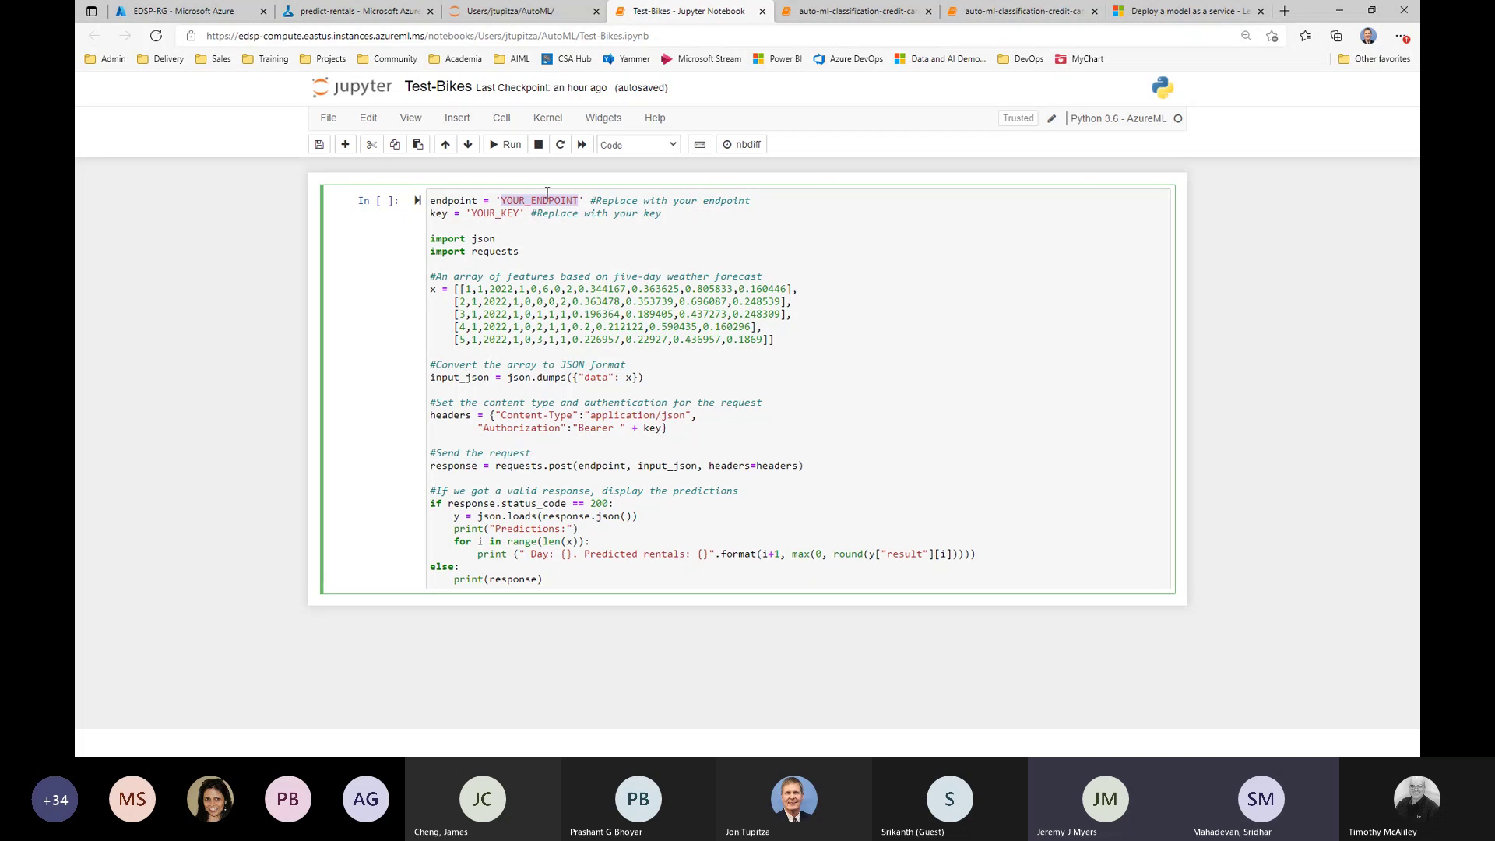
key("Right")
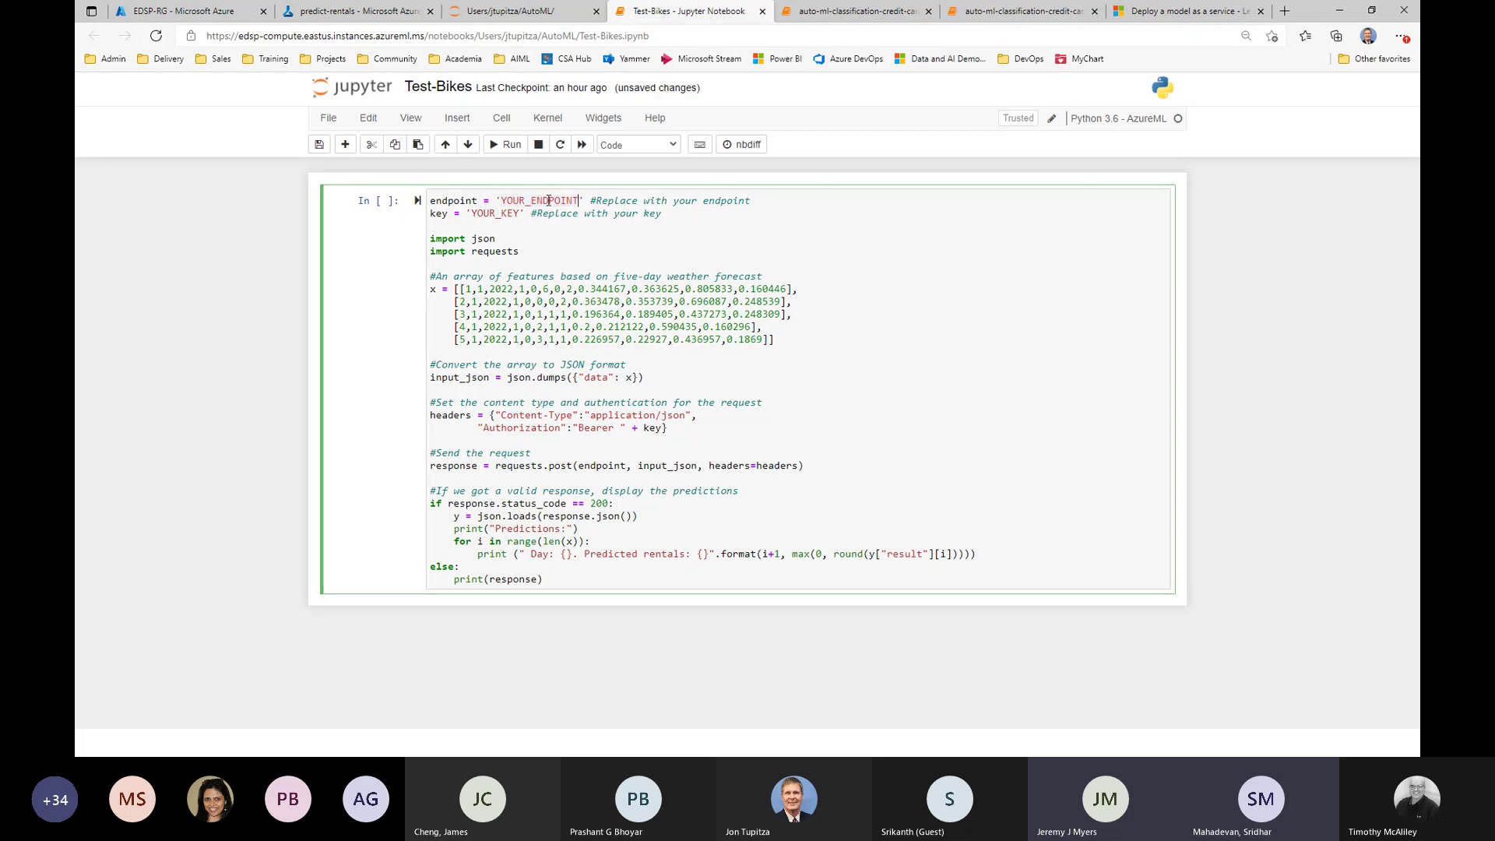
left_click(371, 16)
left_click(948, 297)
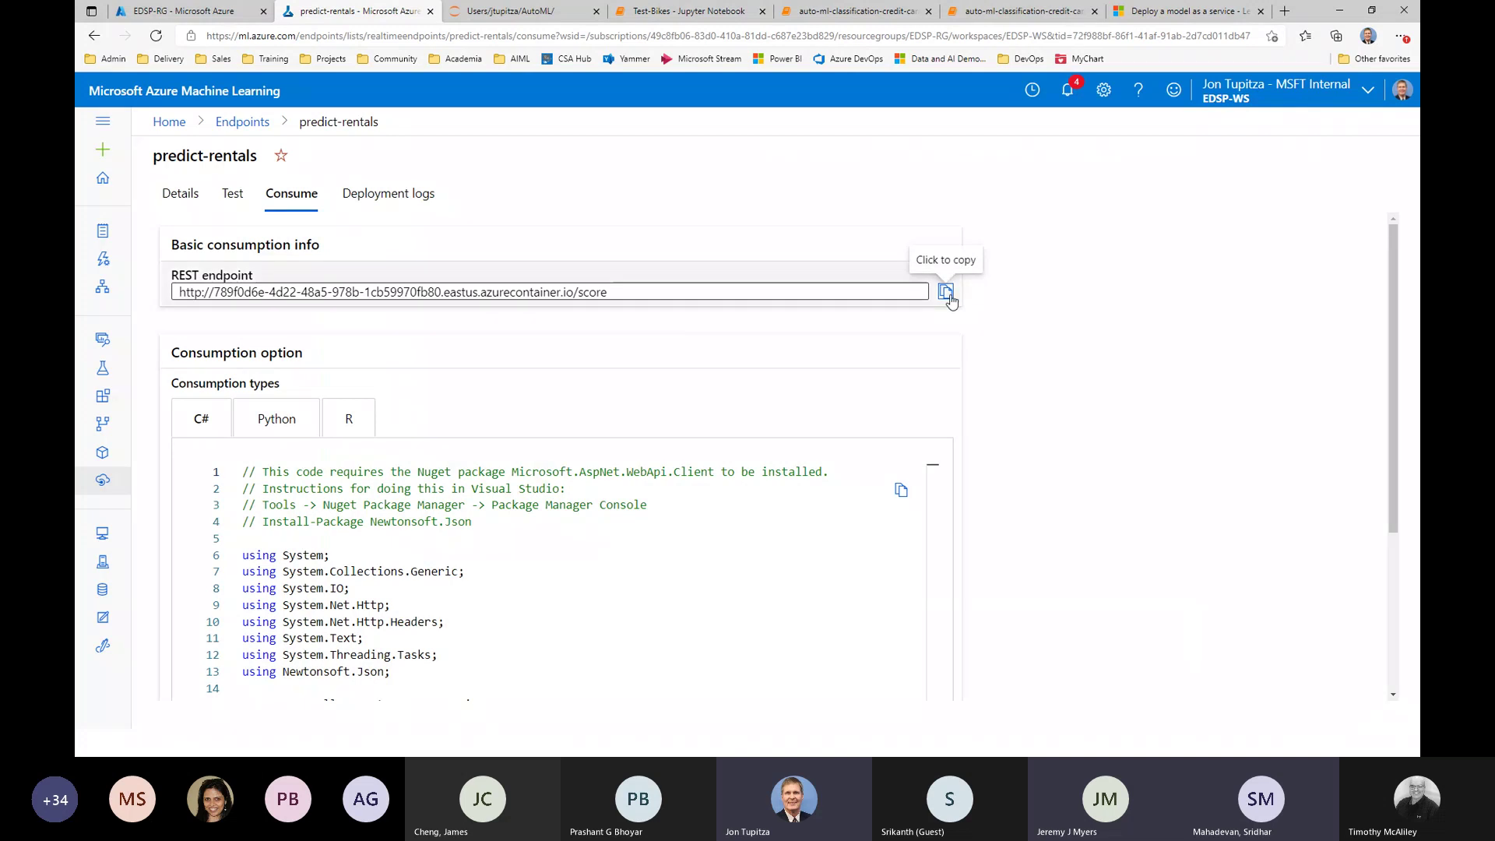
left_click(678, 16)
double_click(529, 201)
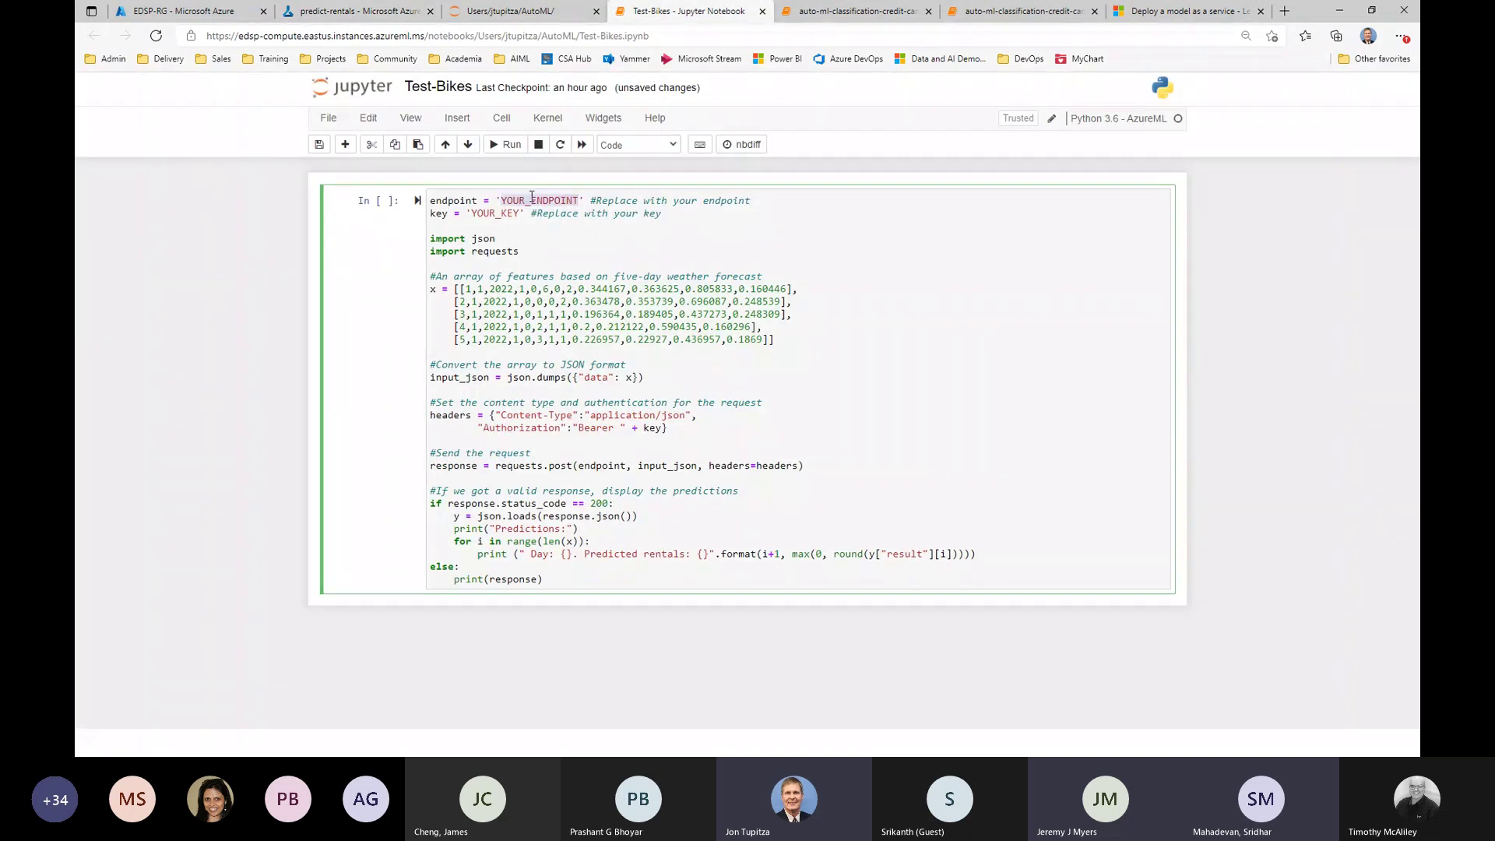
key("ctrl+v")
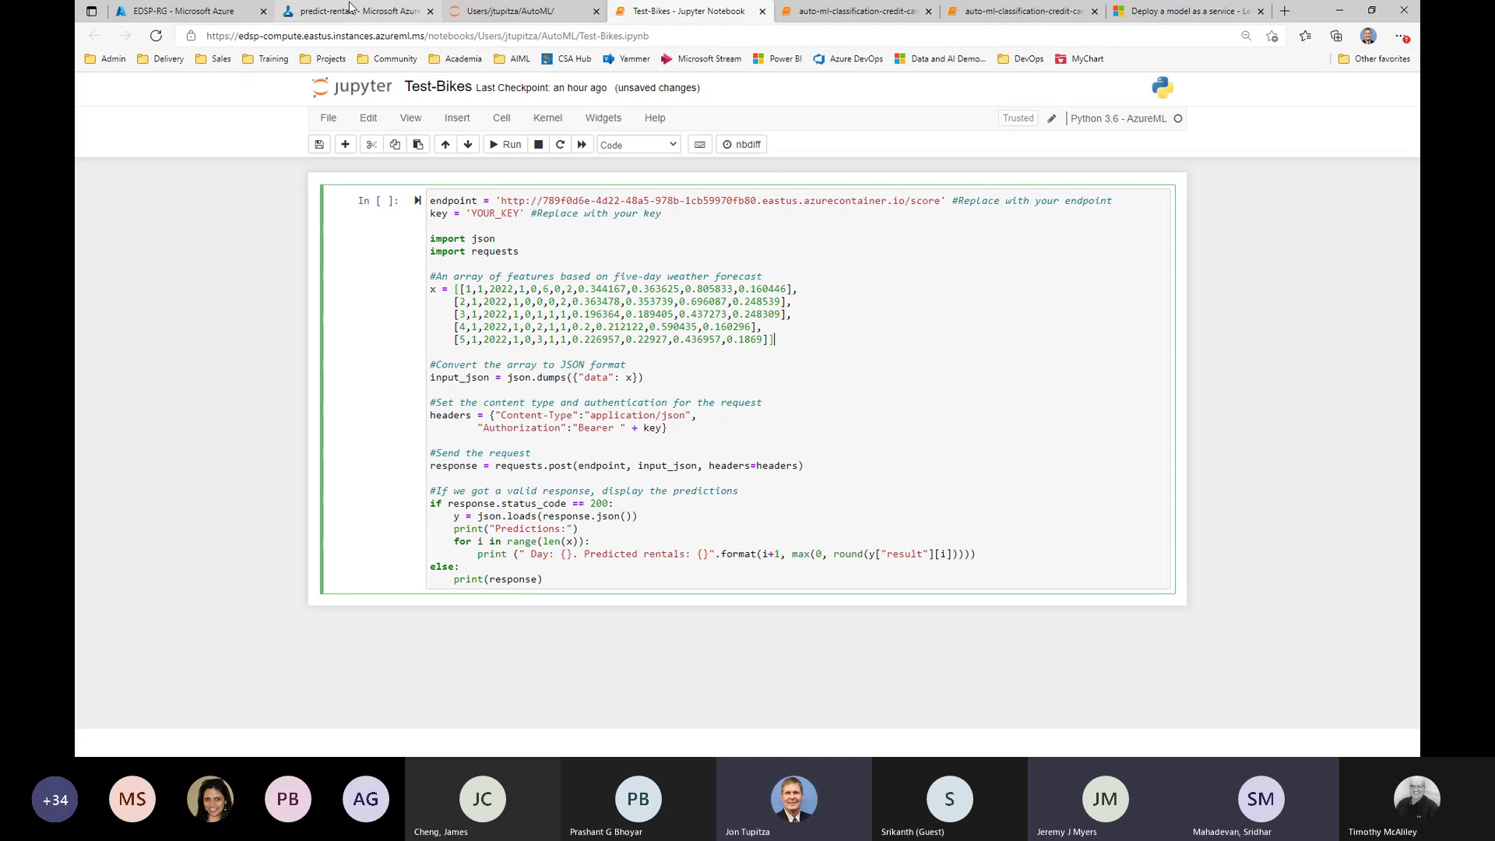
- Check the predict-rentals endpoint's test form and details for a key, and return to the Test-Bikes notebook
left_click(354, 11)
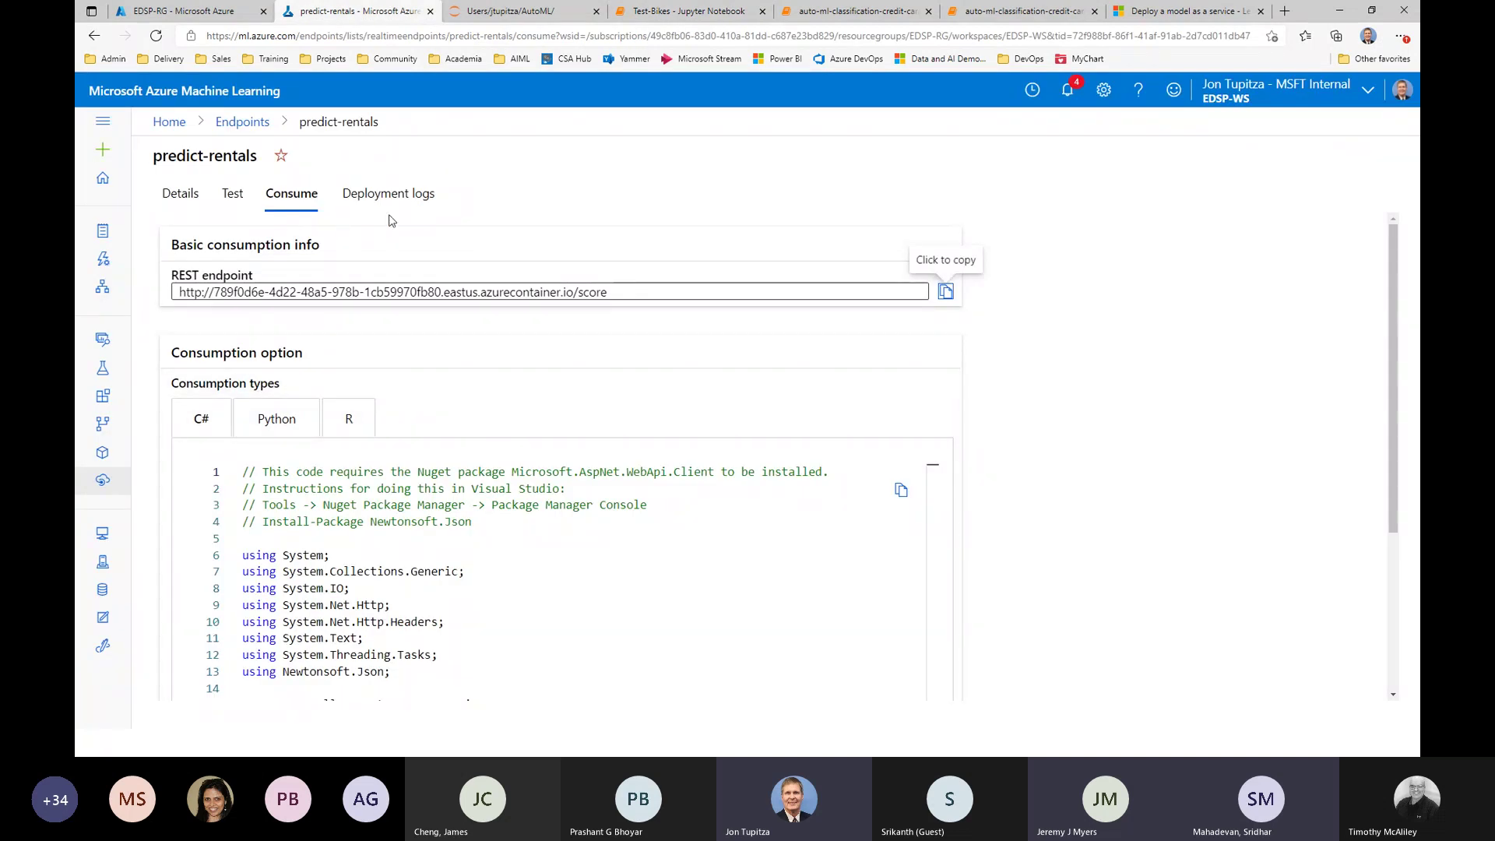
left_click(235, 204)
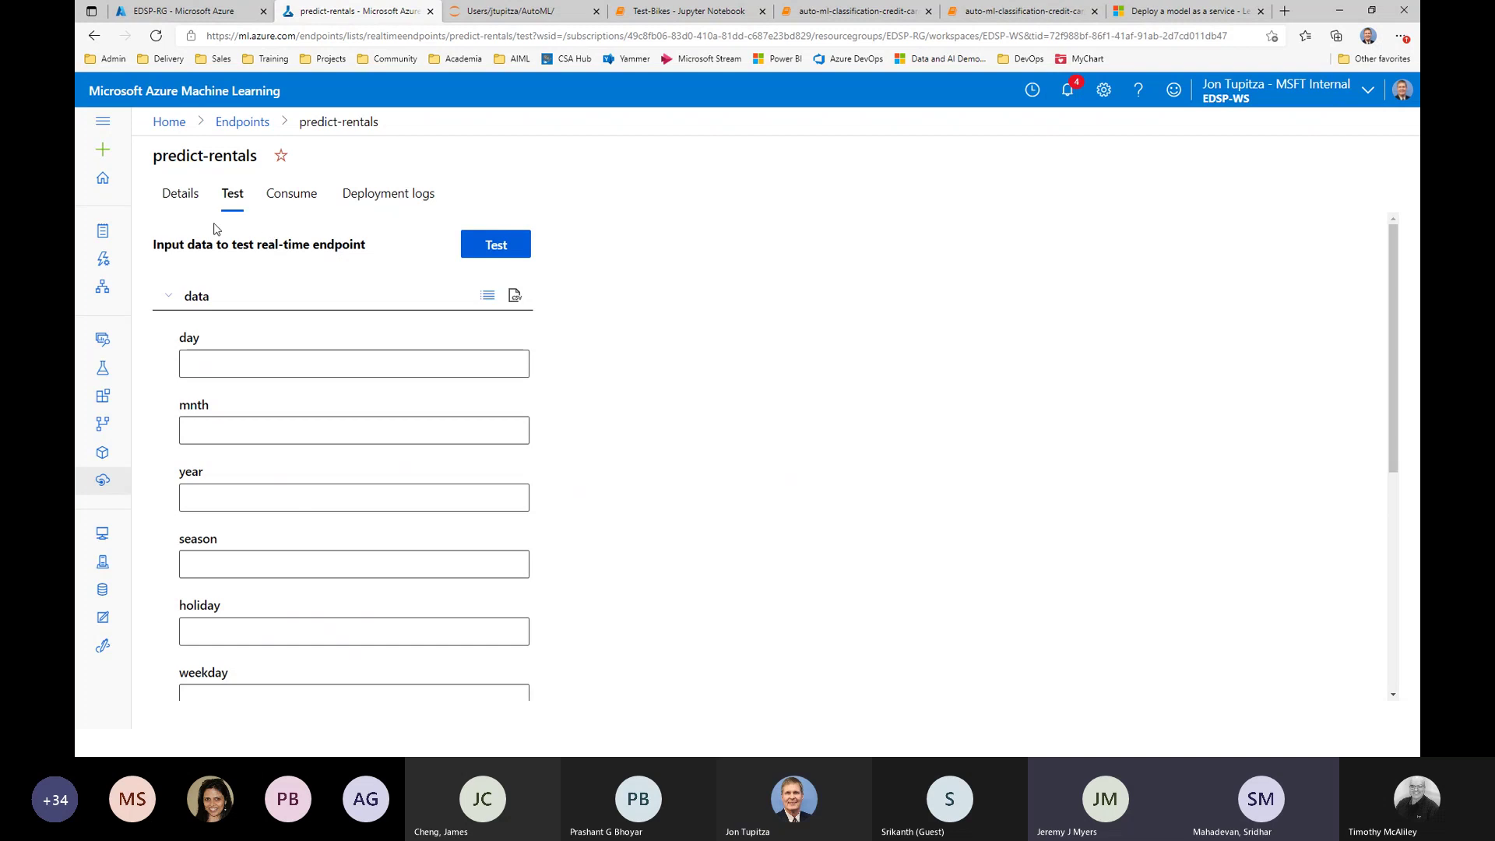
left_click(183, 196)
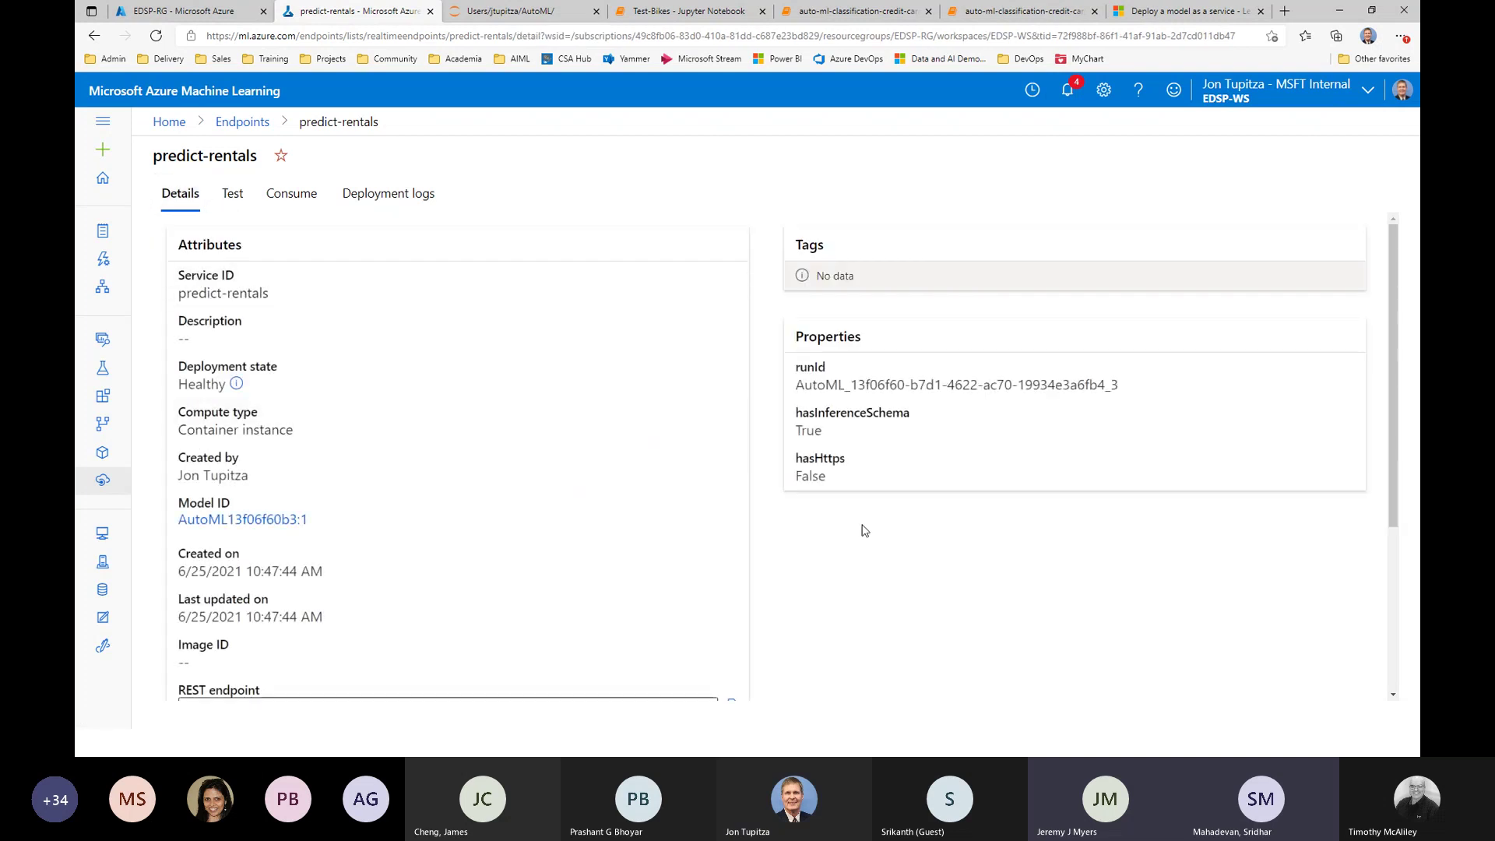
left_click(698, 13)
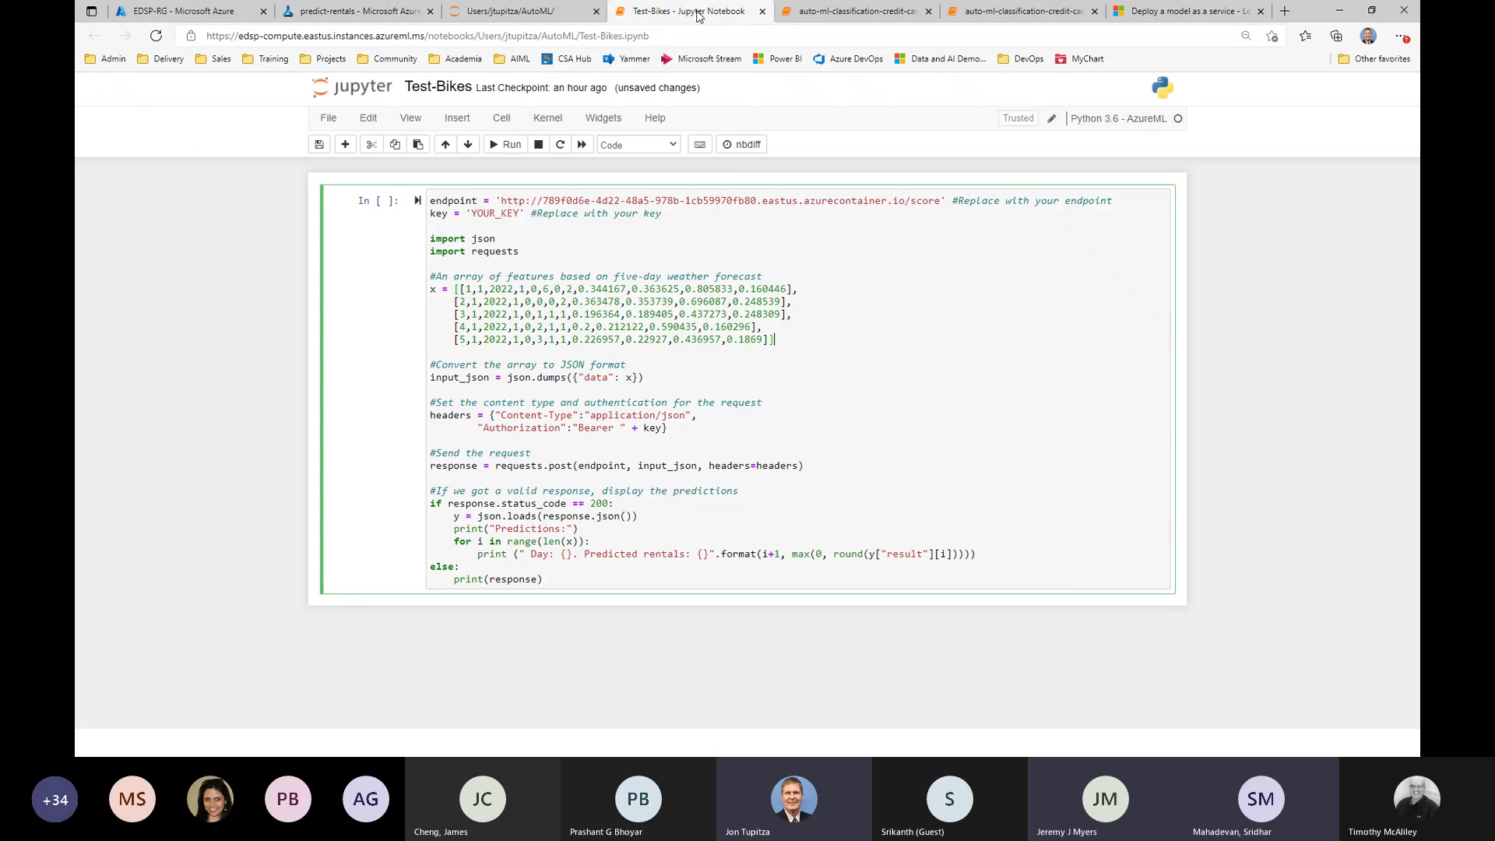
- Switch to the Azure portal and view the access keys of the edspwsacr container registry in EDSP-RG
left_click(187, 11)
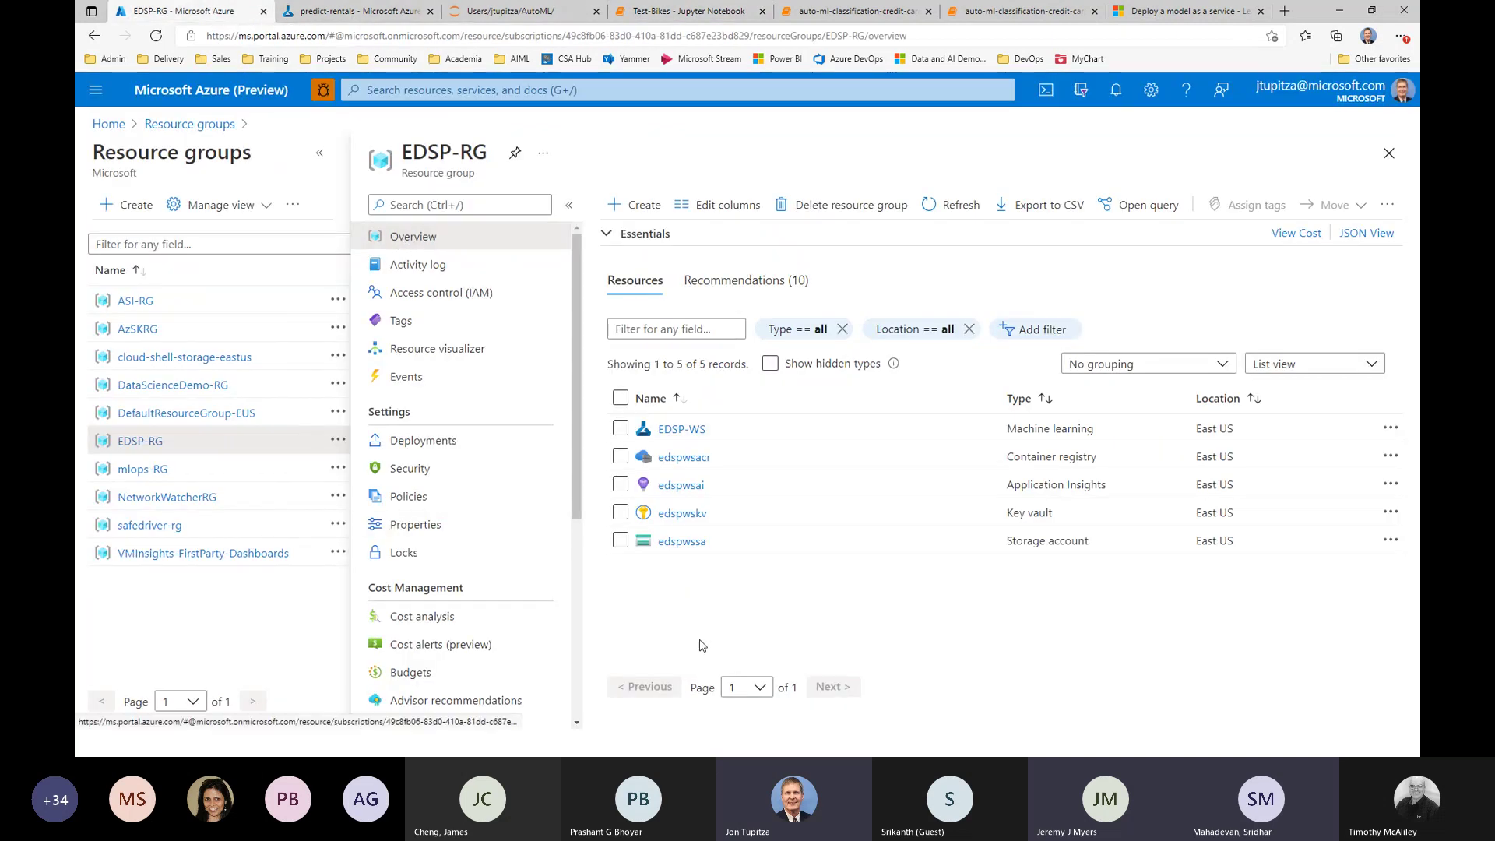
left_click(684, 458)
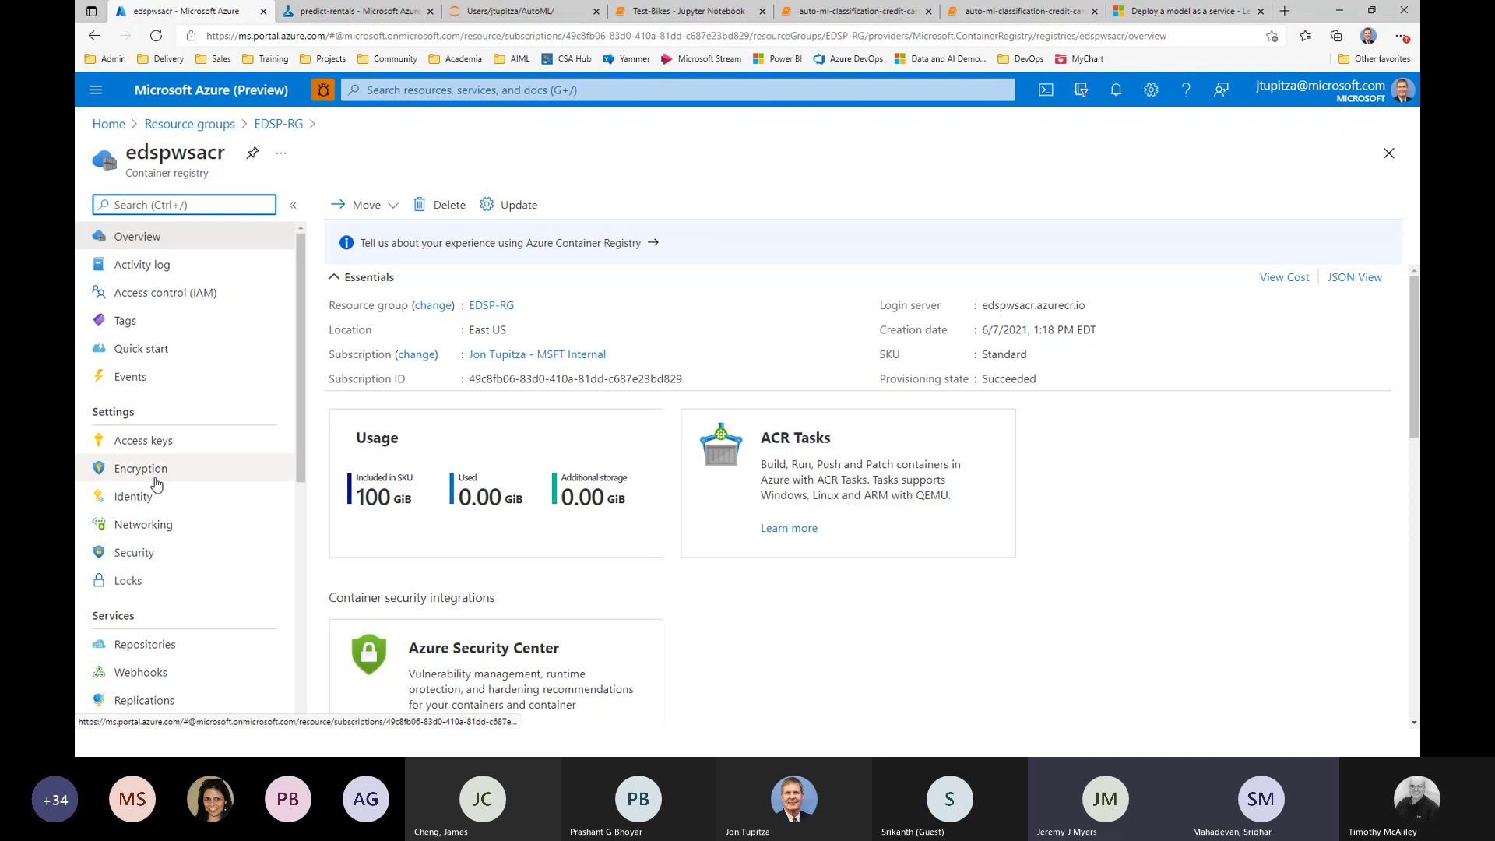
left_click(160, 451)
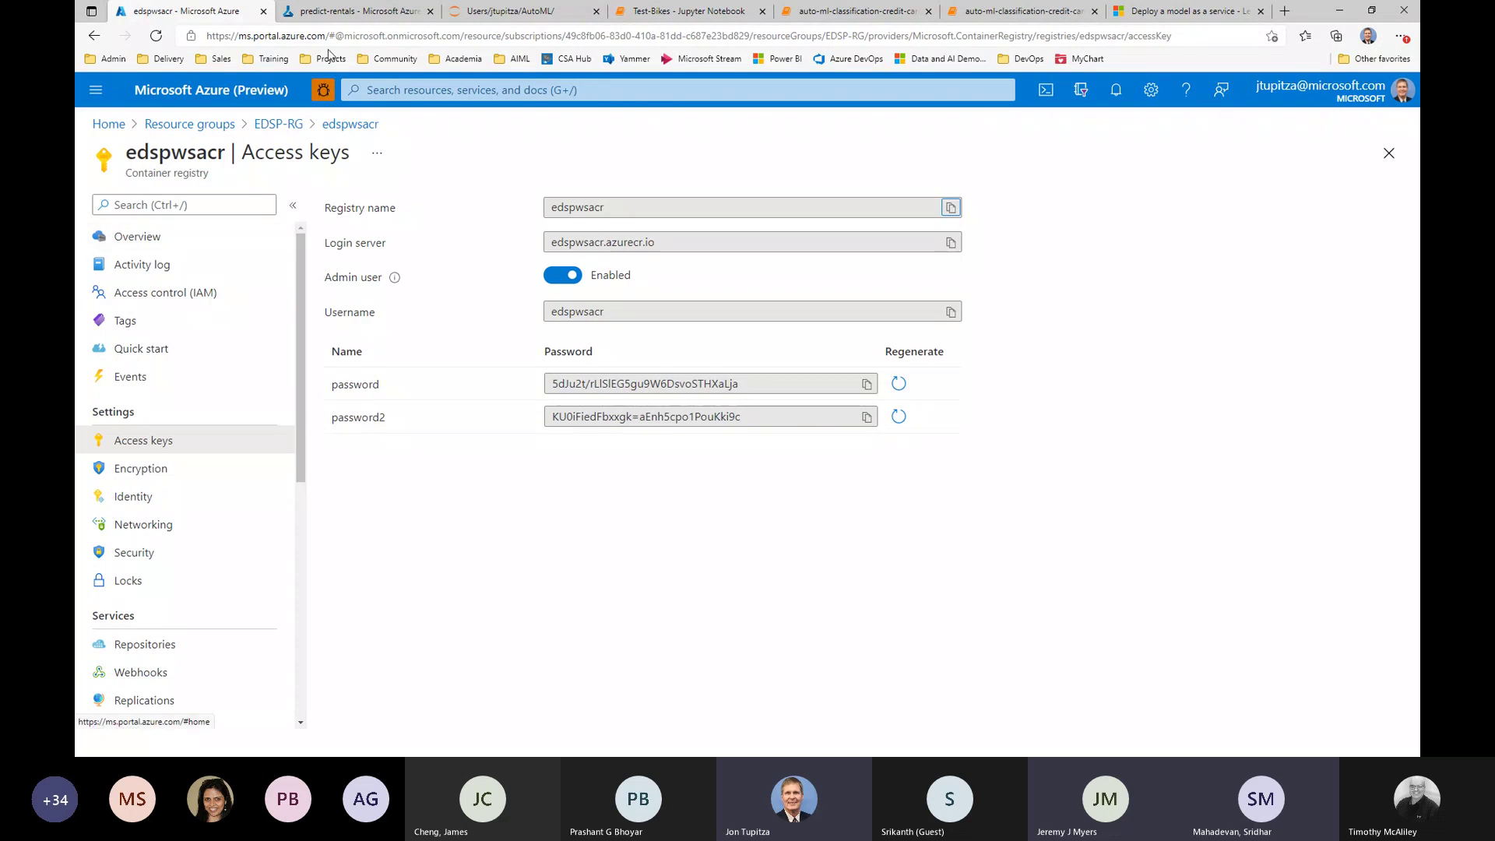
- Return to the predict-rentals endpoint in Azure Machine Learning and check its authentication and resource details
left_click(354, 11)
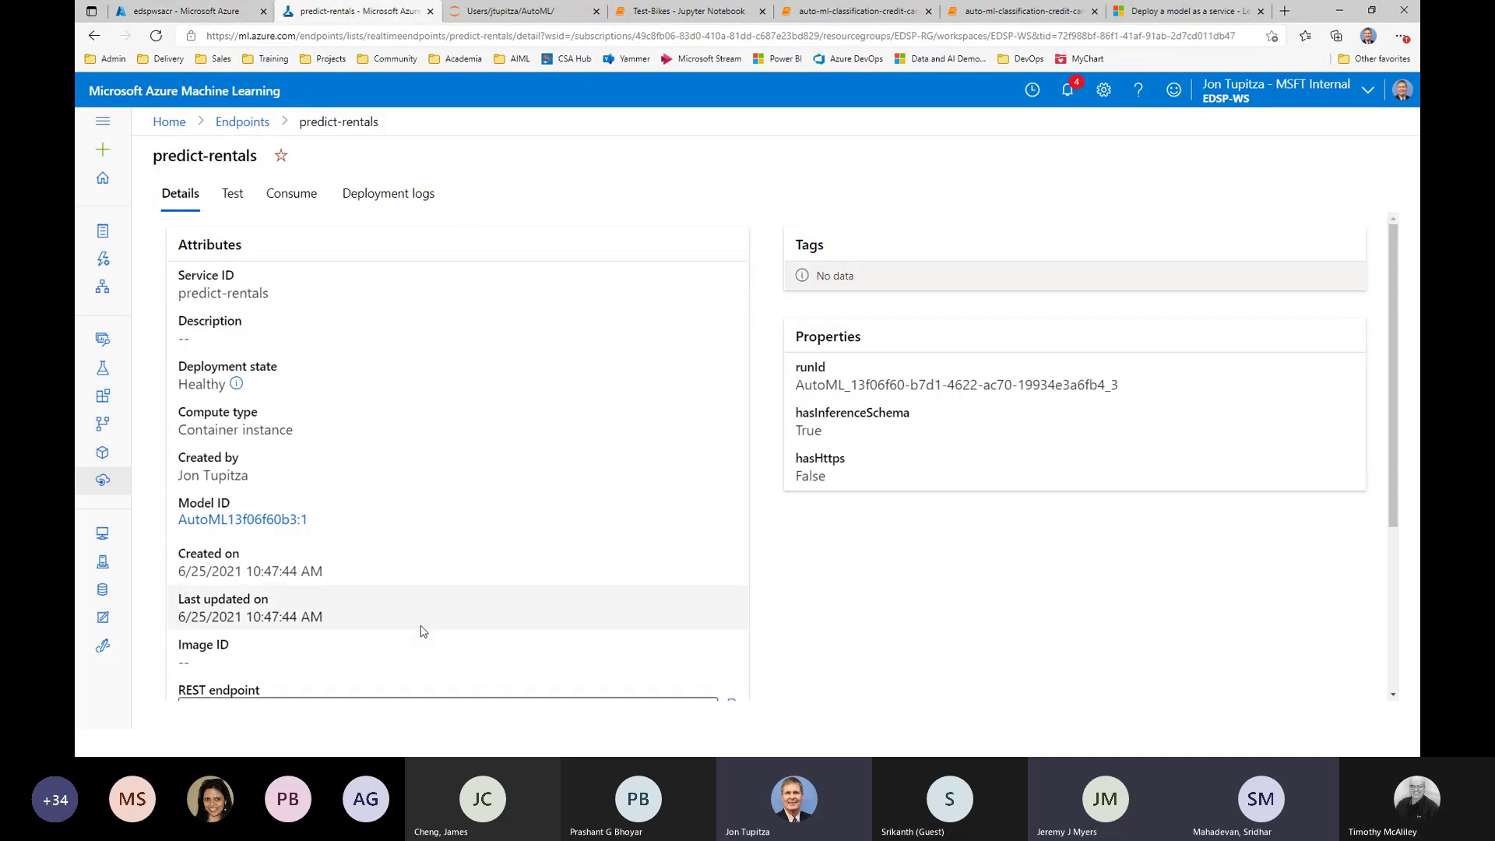
scroll(423, 631, "down", 4)
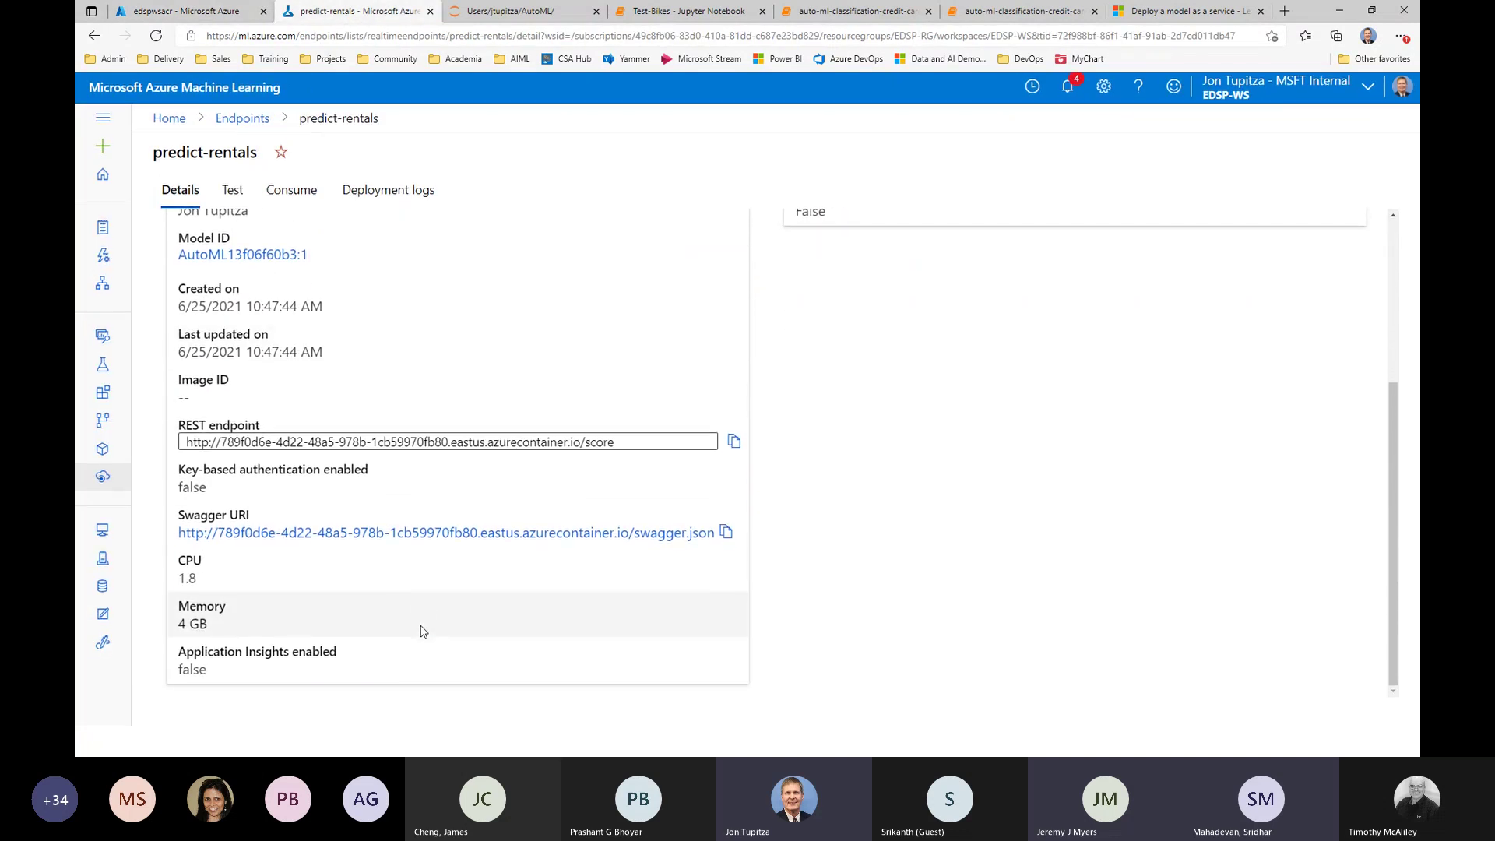
- Review the predict-rentals endpoint's attributes and its consumption info, including the C# sample code
scroll(422, 630, "up", 1)
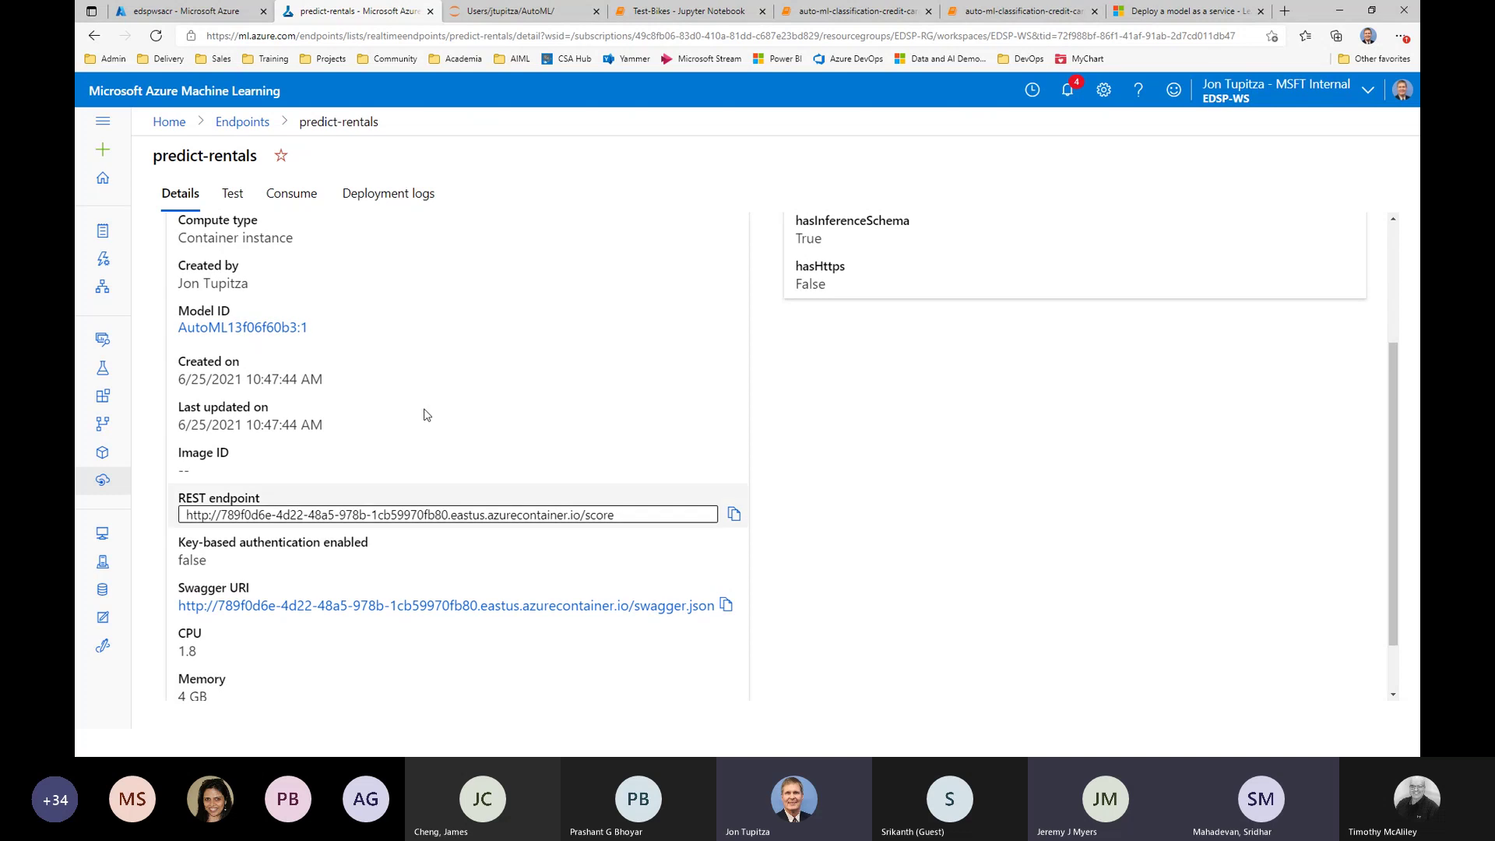
scroll(459, 329, "up", 3)
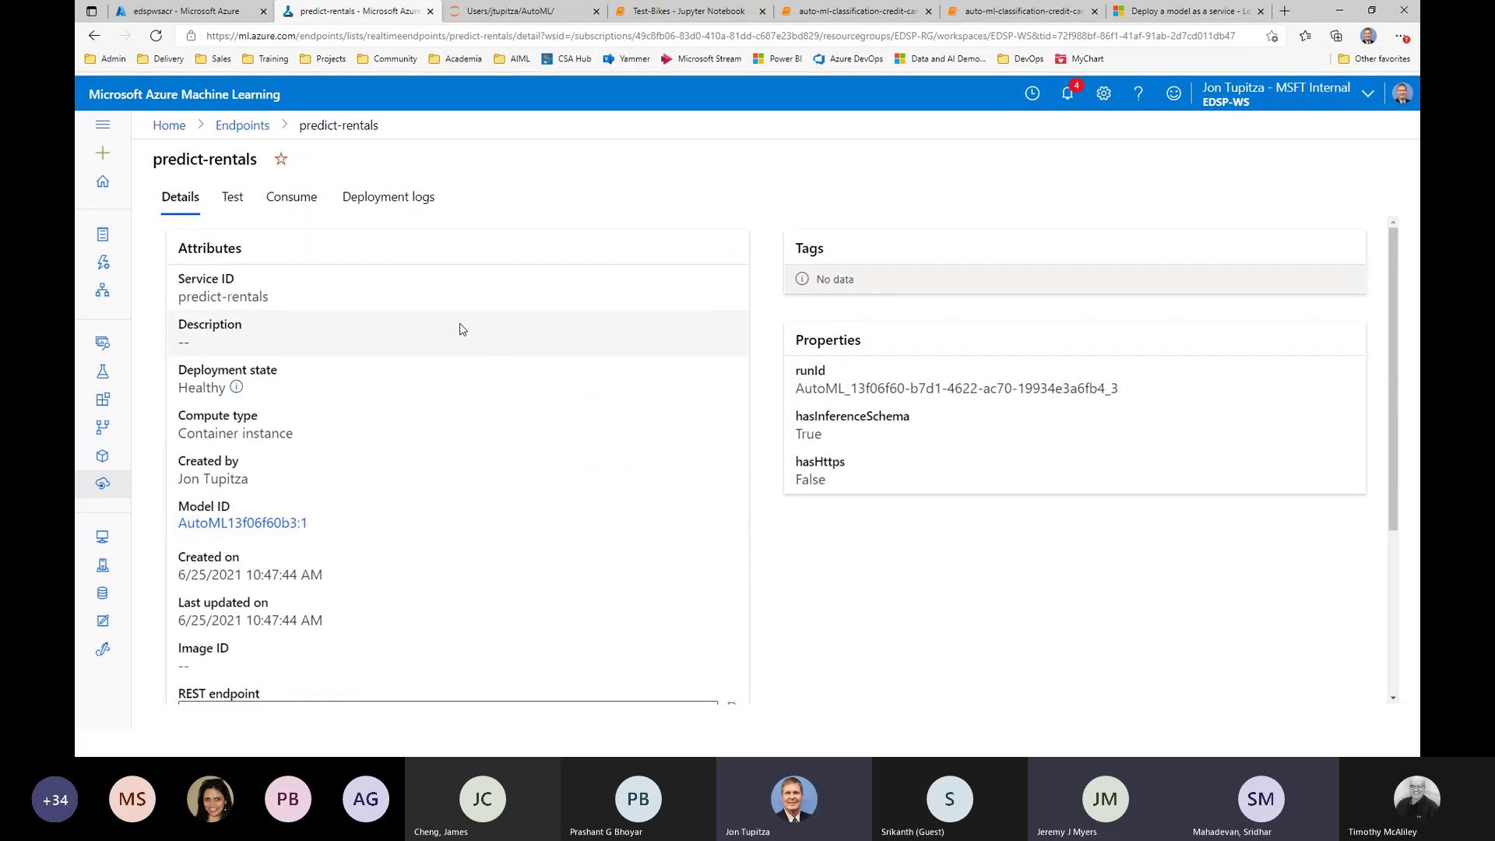
left_click(291, 204)
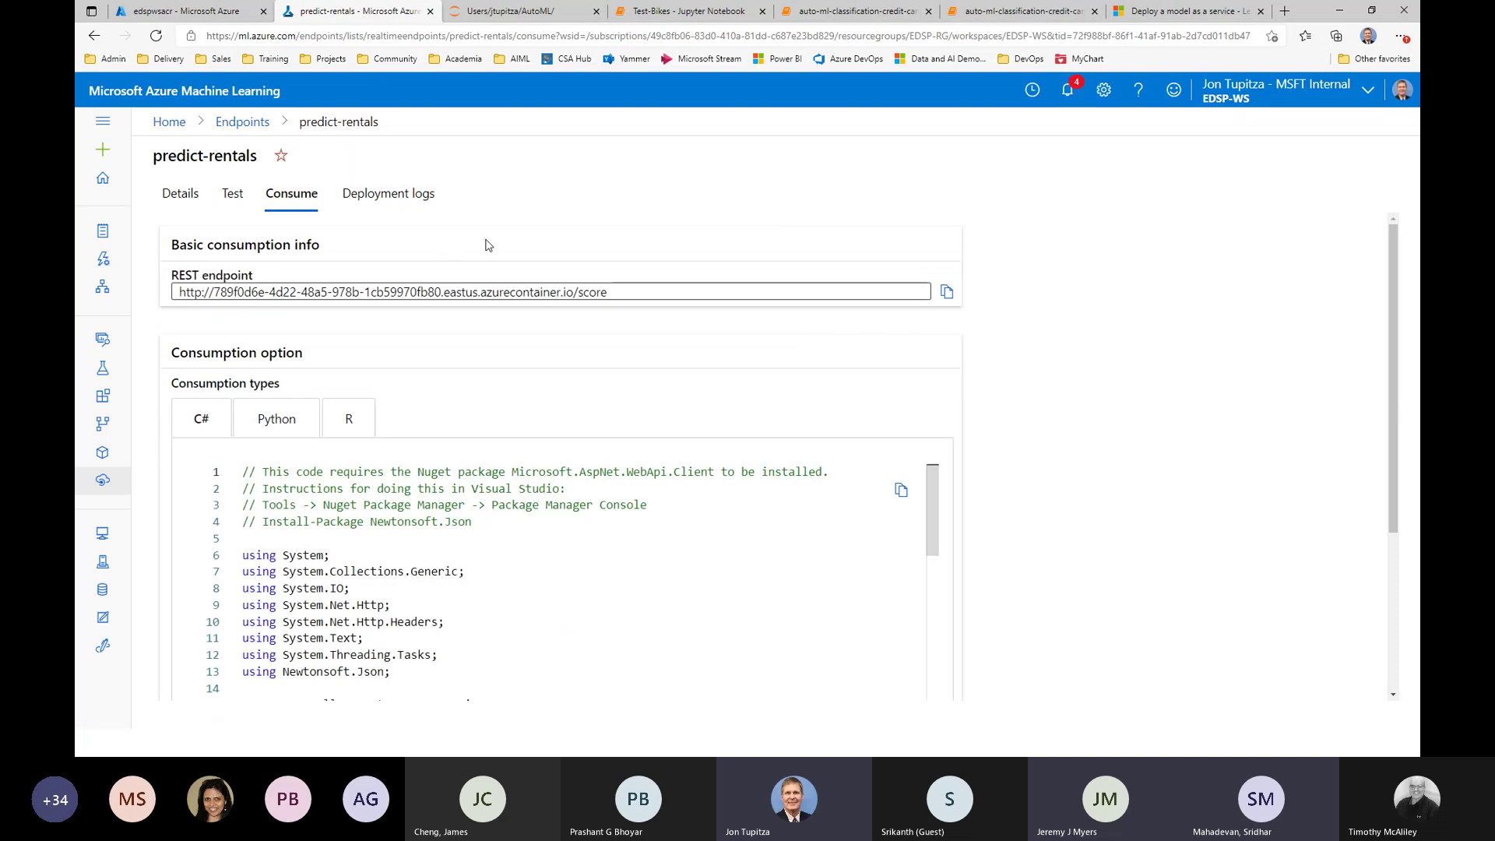
scroll(1103, 470, "down", 2)
scroll(1103, 471, "down", 4)
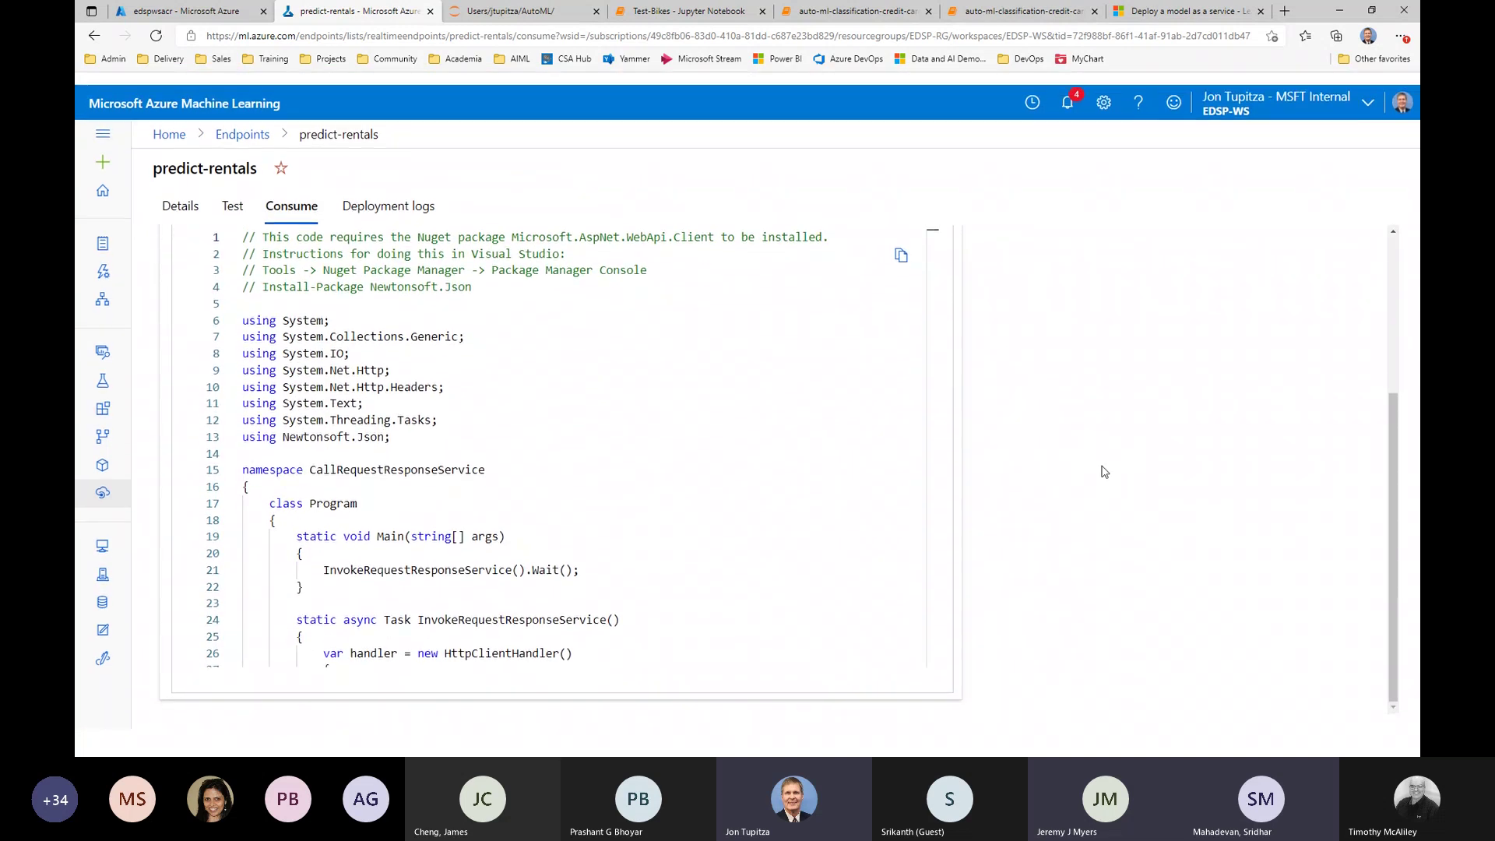
scroll(1103, 471, "up", 3)
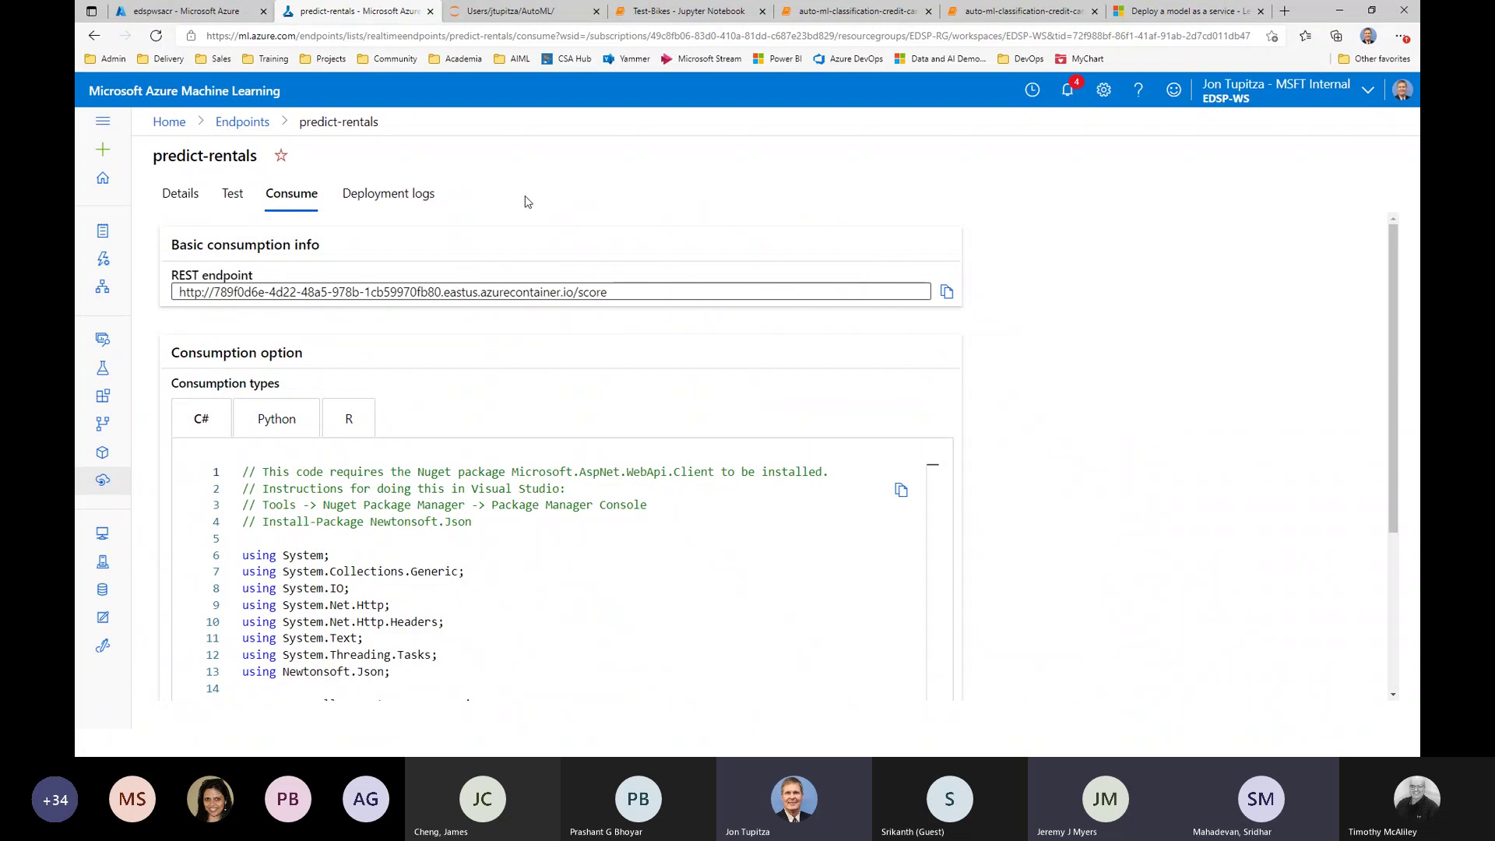
- Compare the request code in the Test-Bikes notebook with the predict-rentals endpoint's consumption page
left_click(668, 15)
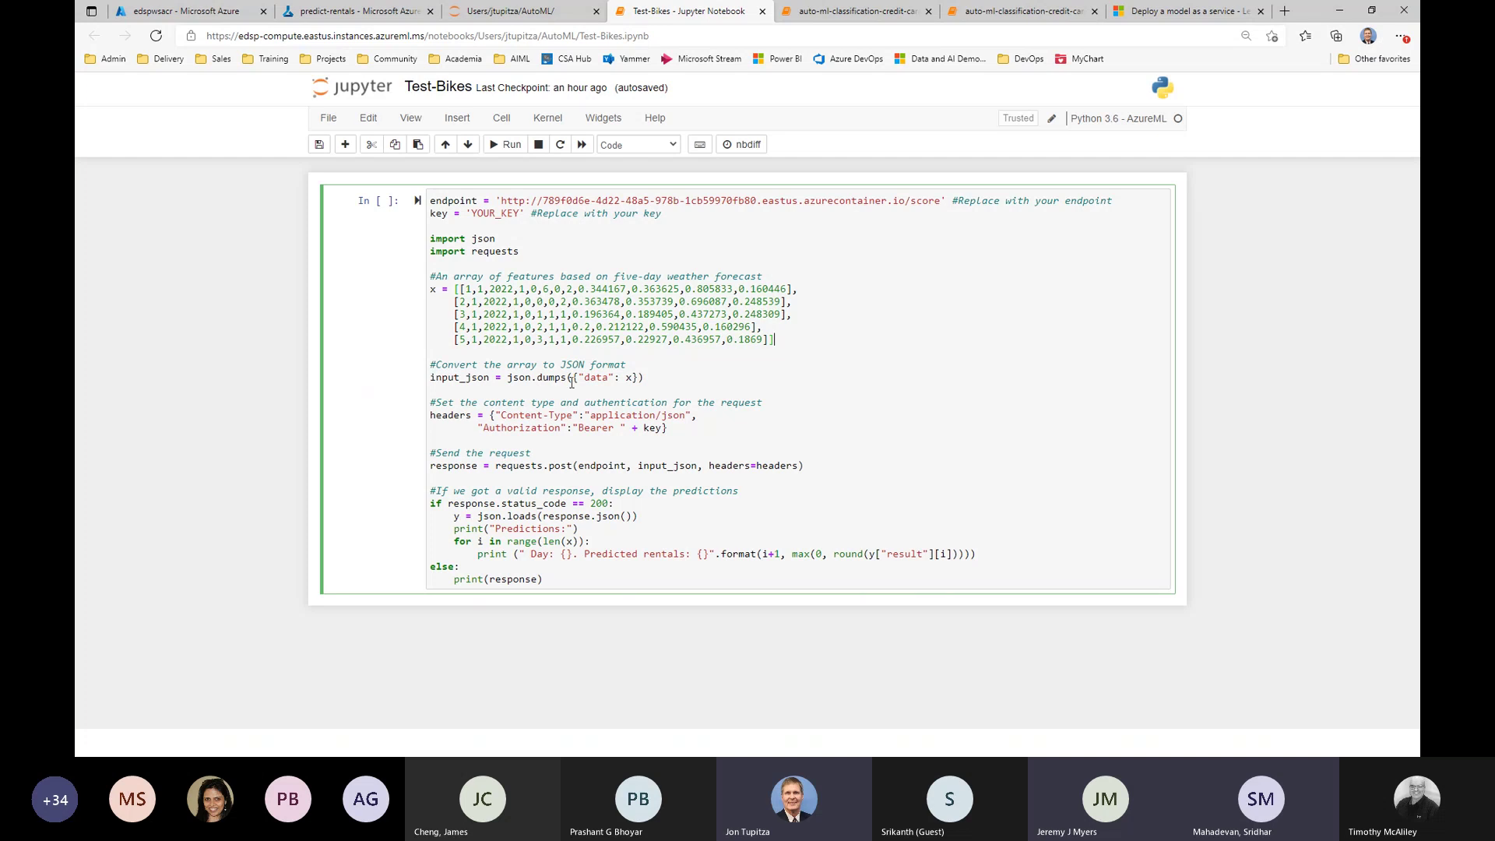
left_click(361, 15)
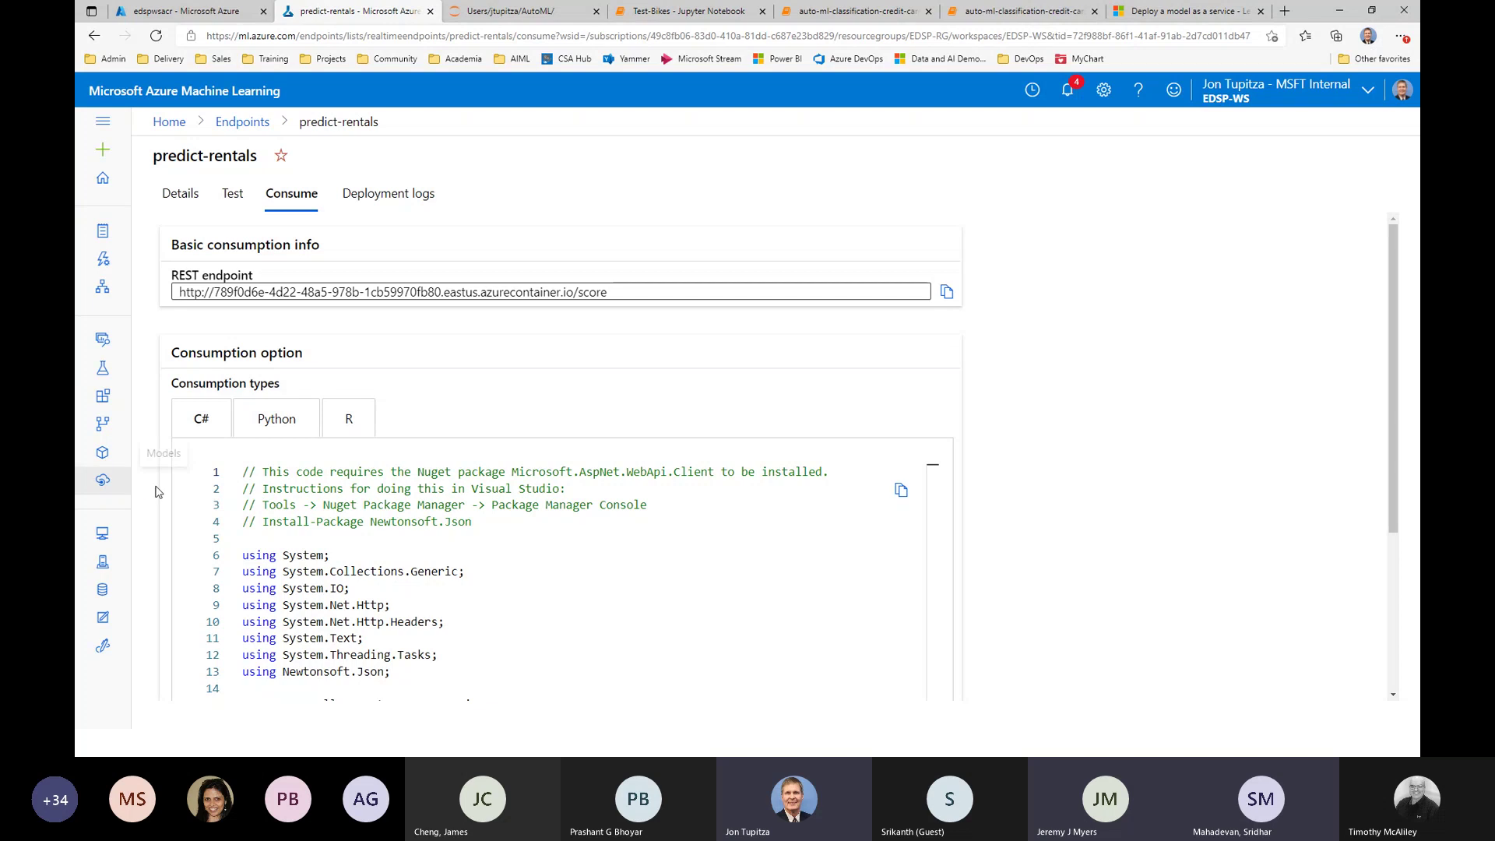
scroll(534, 571, "down", 1)
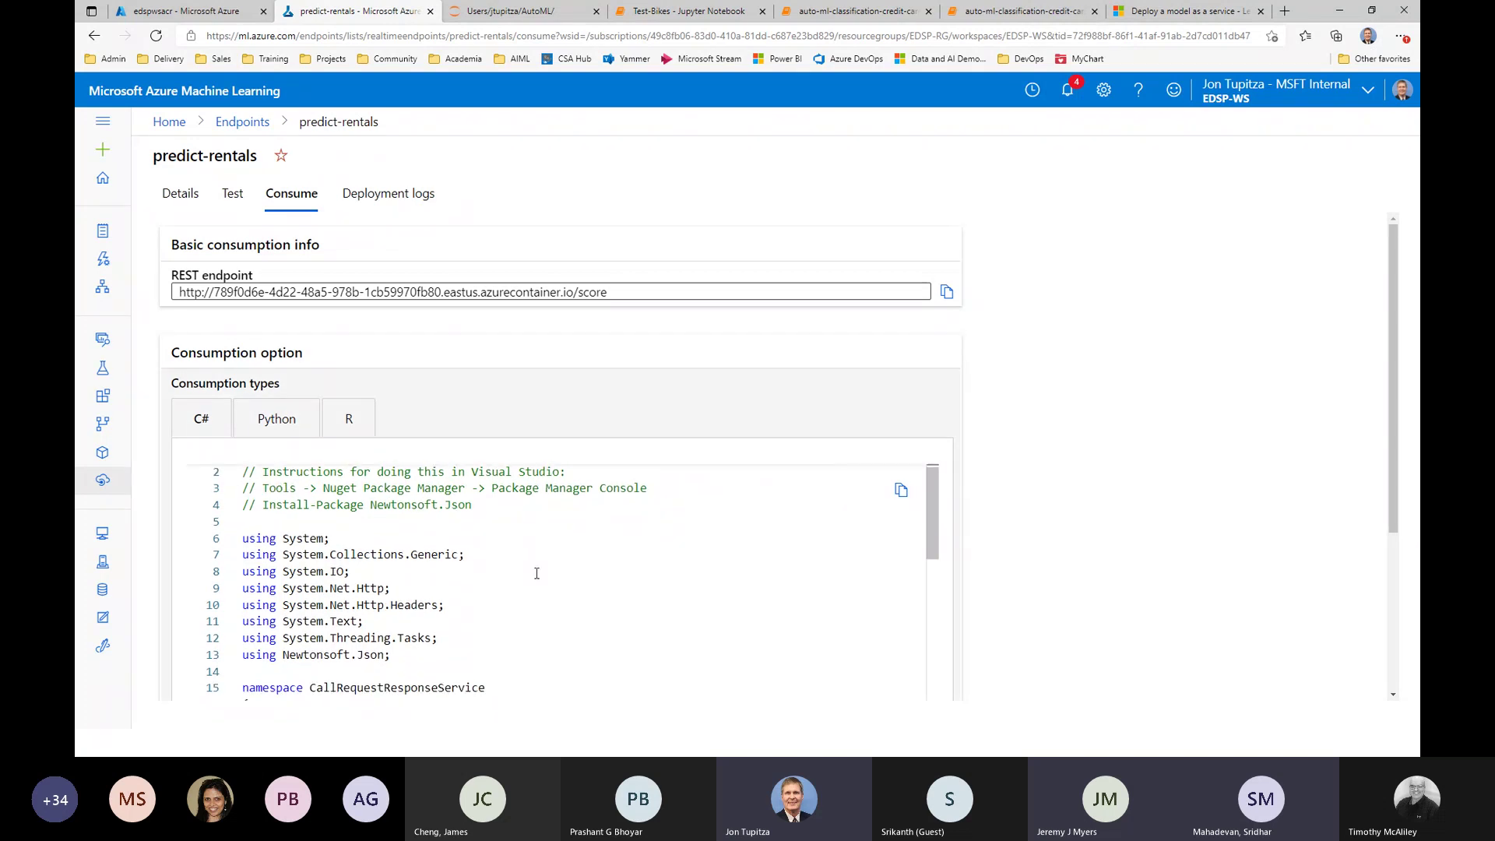
scroll(534, 571, "up", 1)
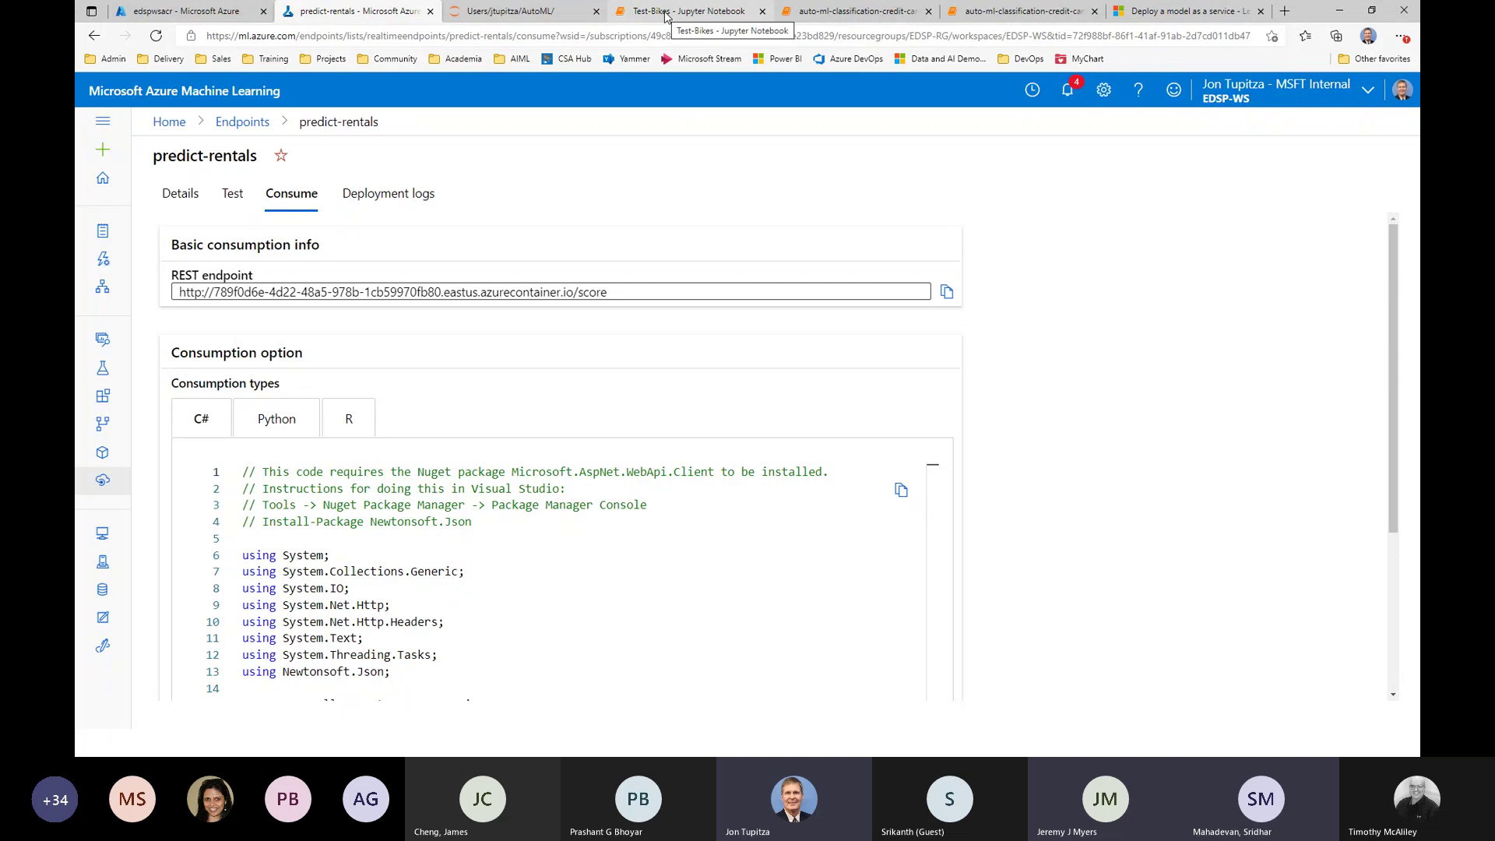
- Go from EDSP-Compute's Jupyter application to the classification-credit-card-fraud folder, and bring up the auto-ml-classification-credit-card-fraud-demo notebook
left_click(509, 11)
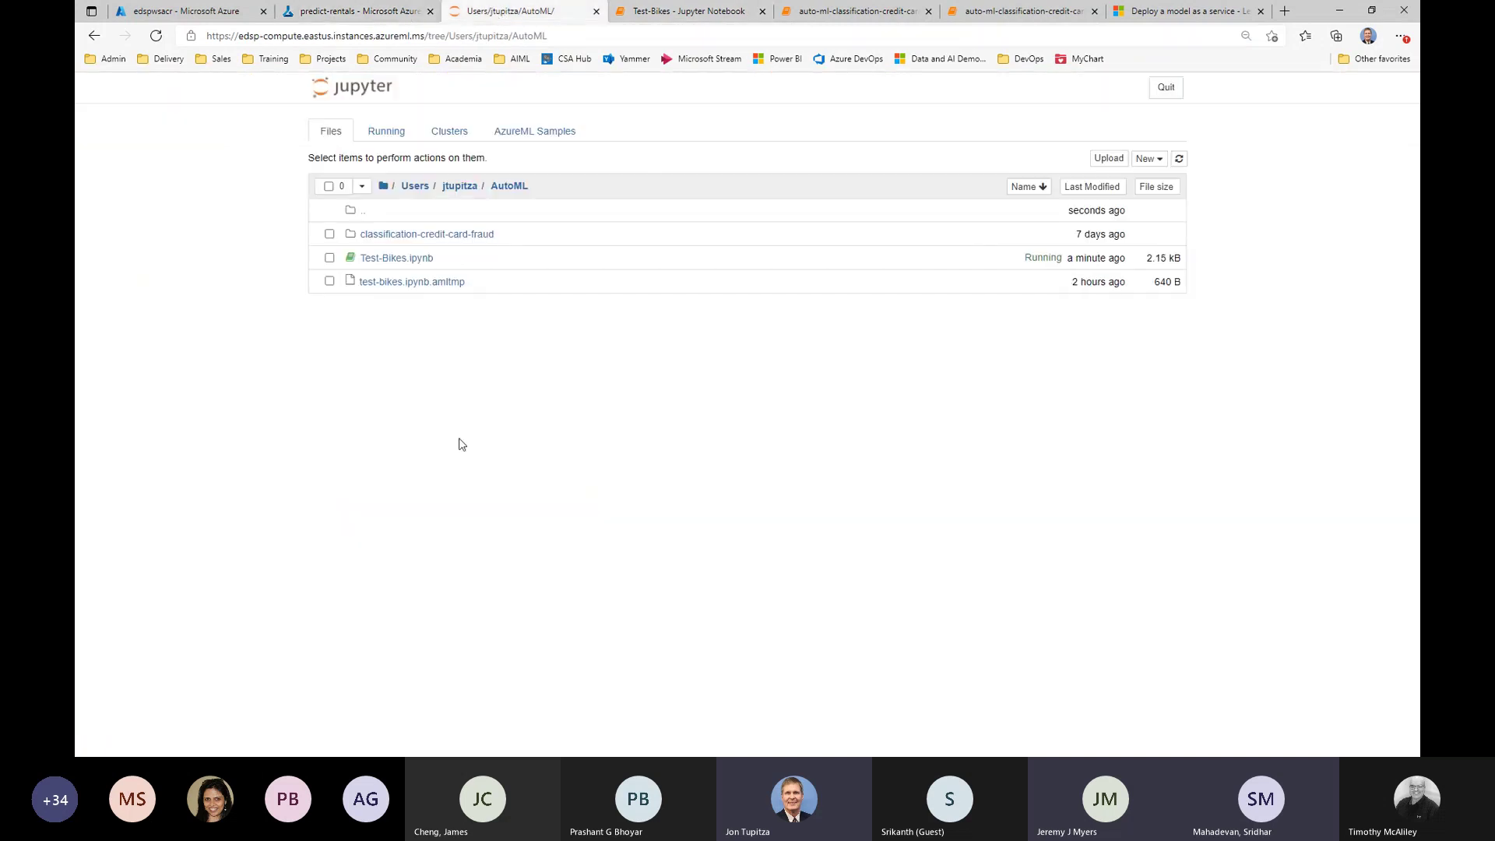
left_click(333, 12)
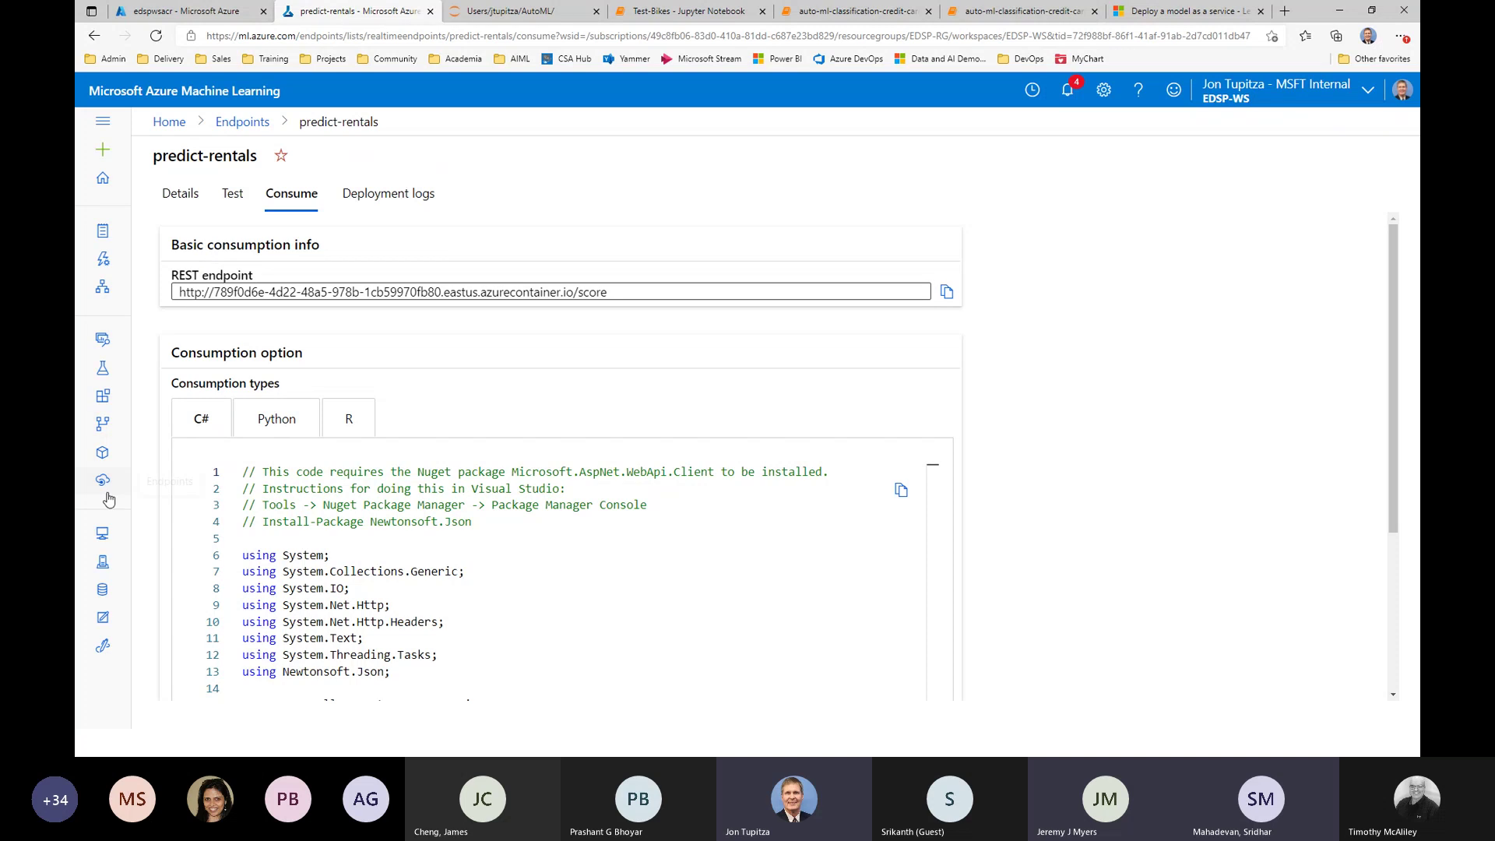
left_click(103, 537)
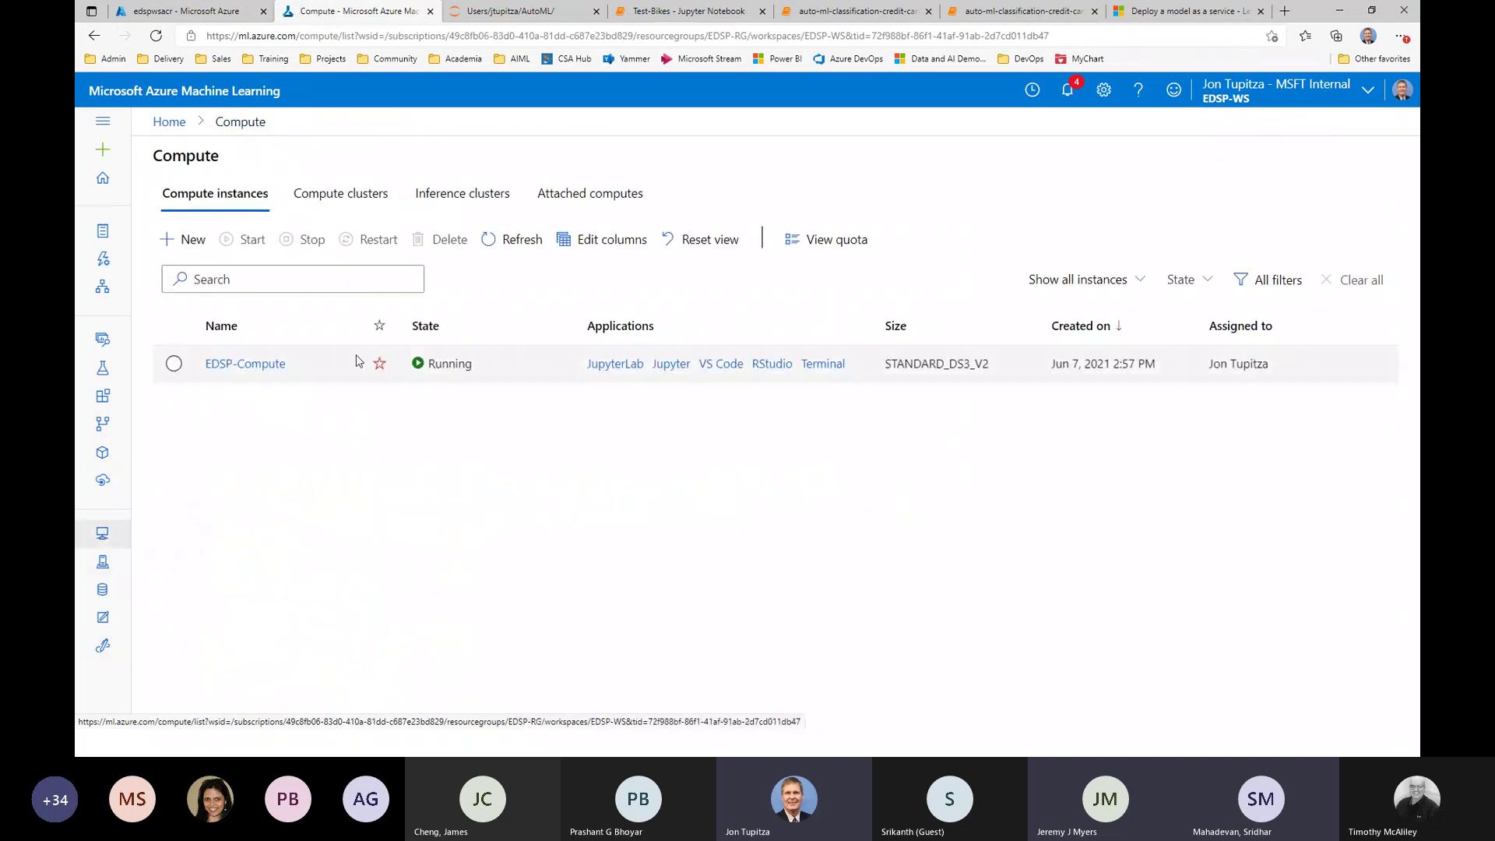
left_click(671, 364)
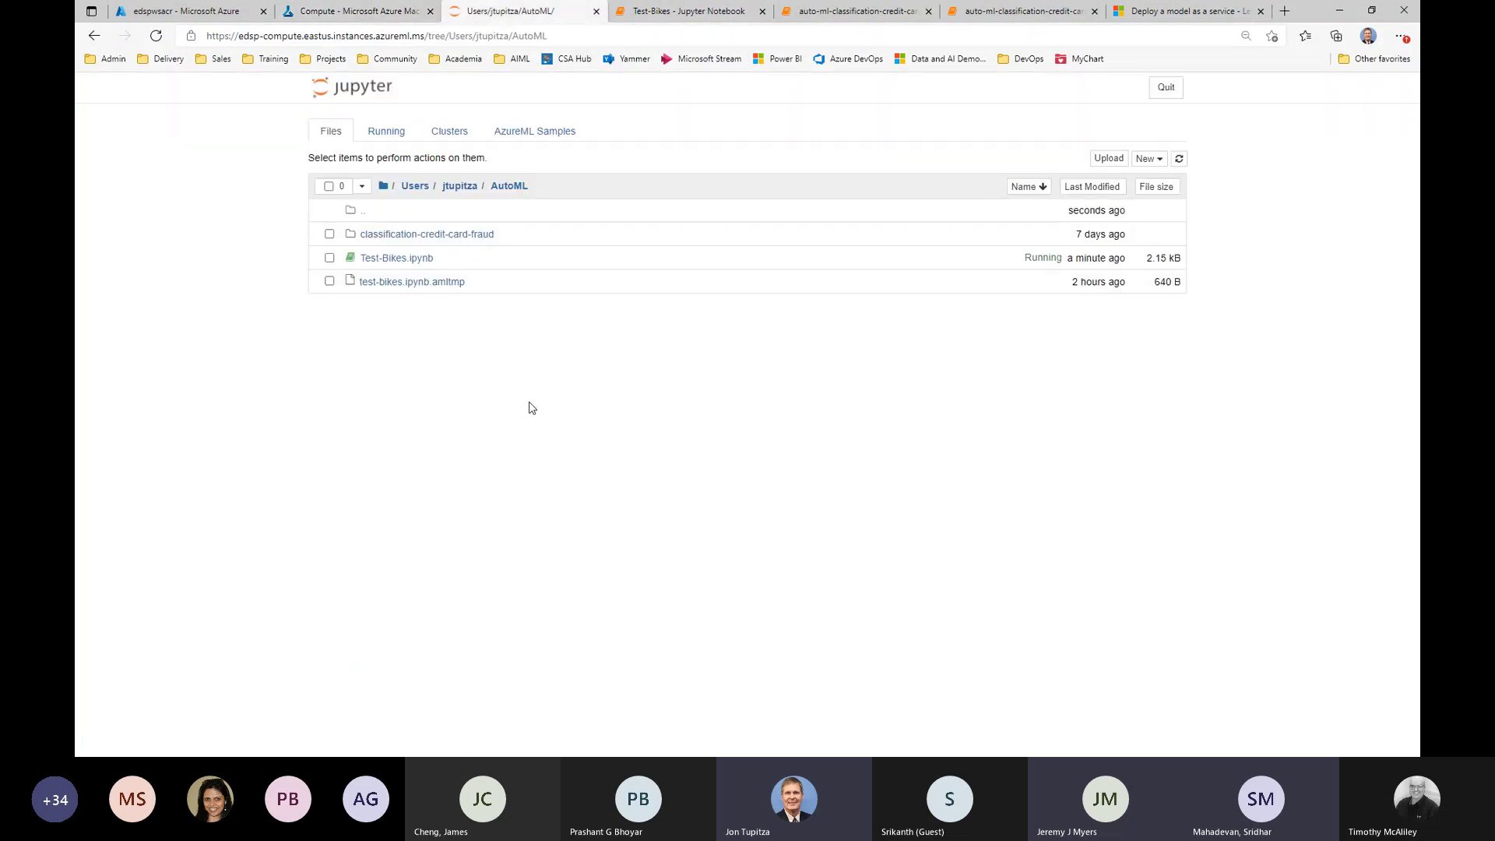
left_click(448, 235)
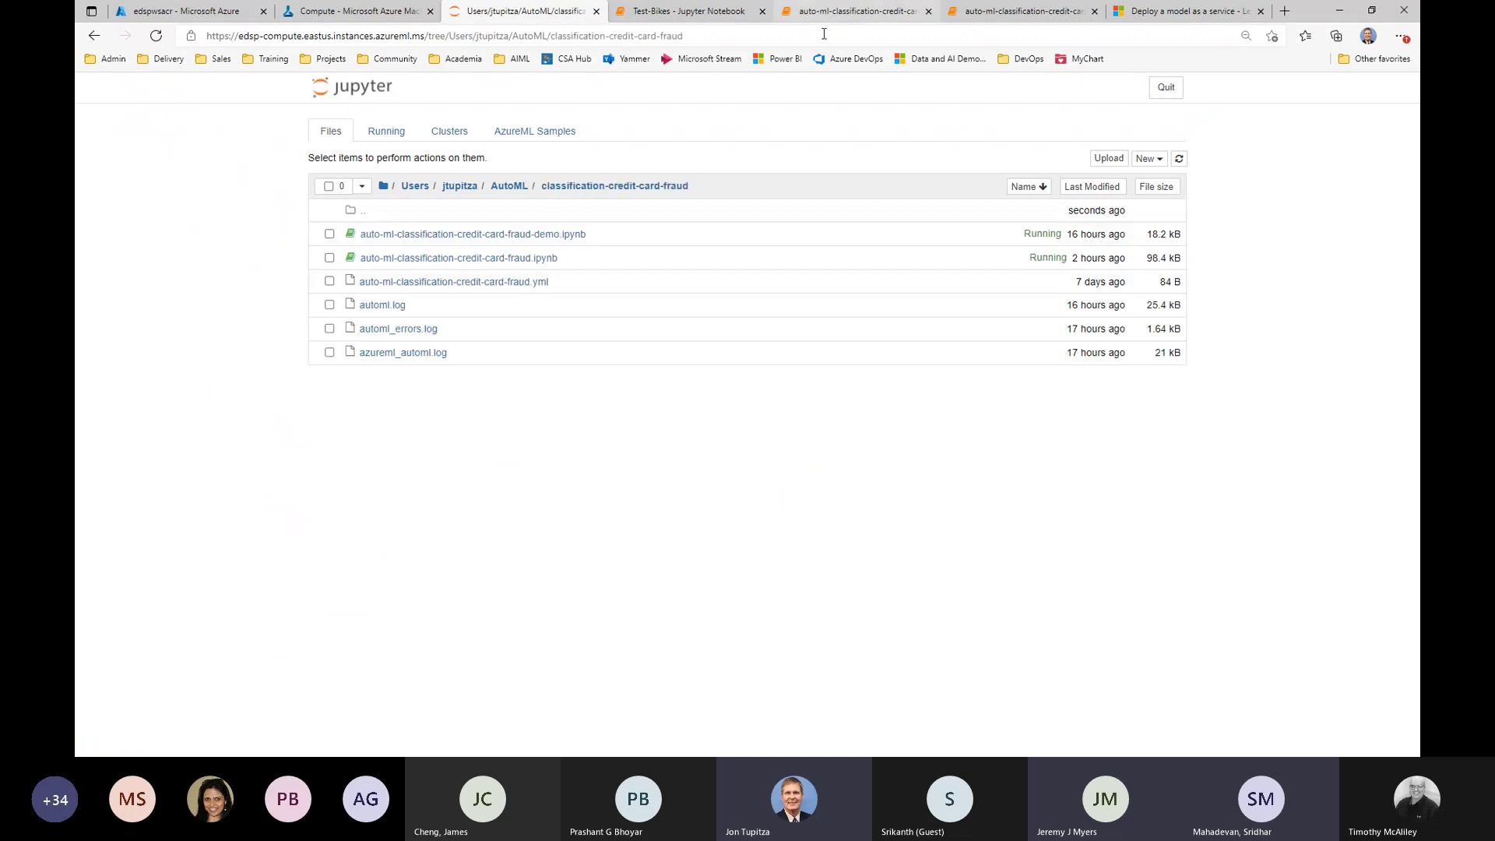
left_click(847, 13)
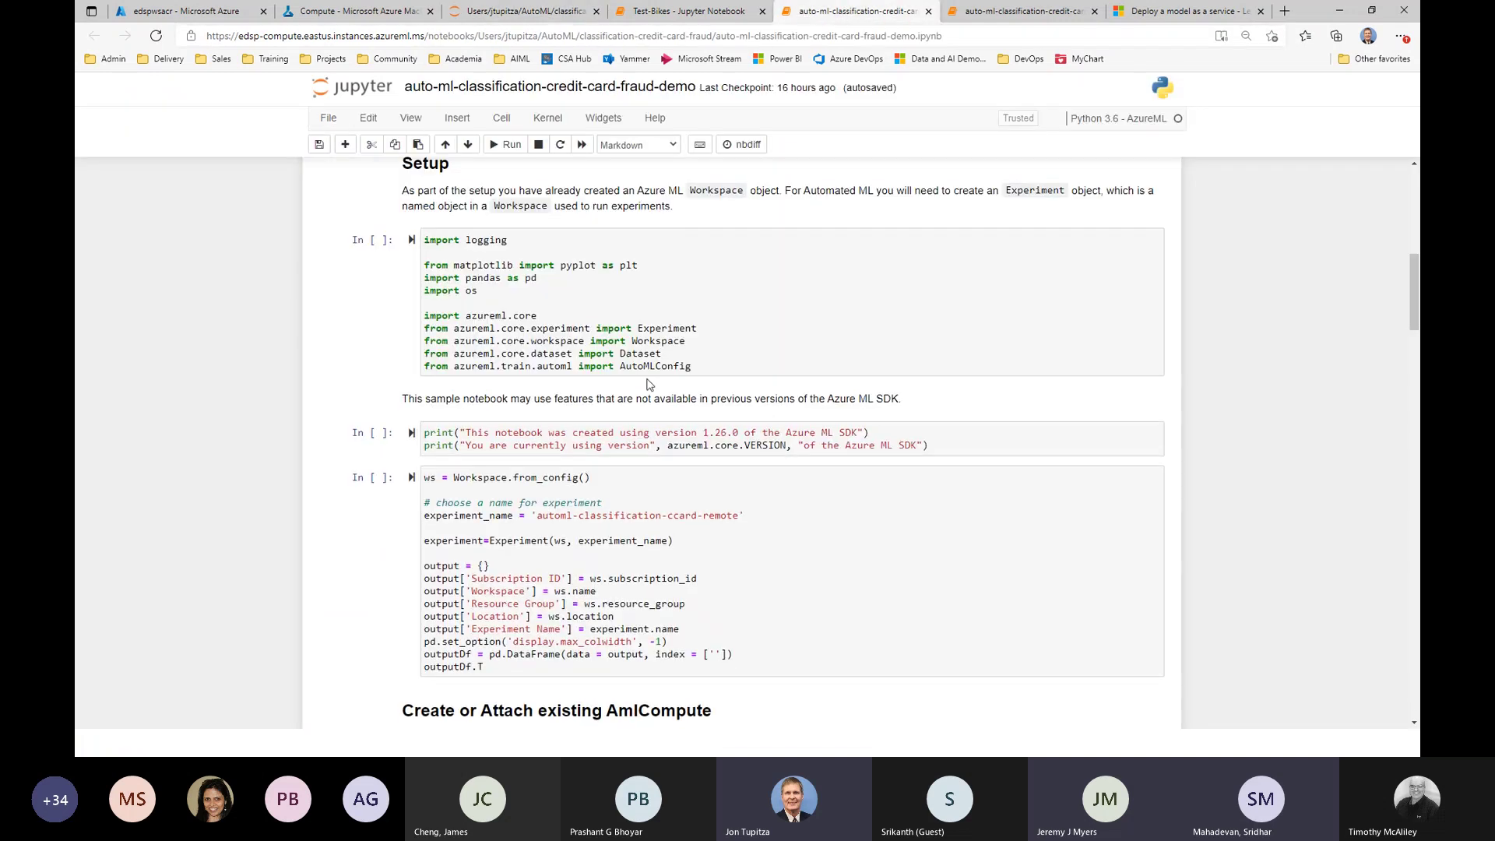
- Review the fraud demo notebook's introduction, and run the Setup cells that import the libraries and print the Azure ML SDK version
scroll(1375, 349, "up", 5)
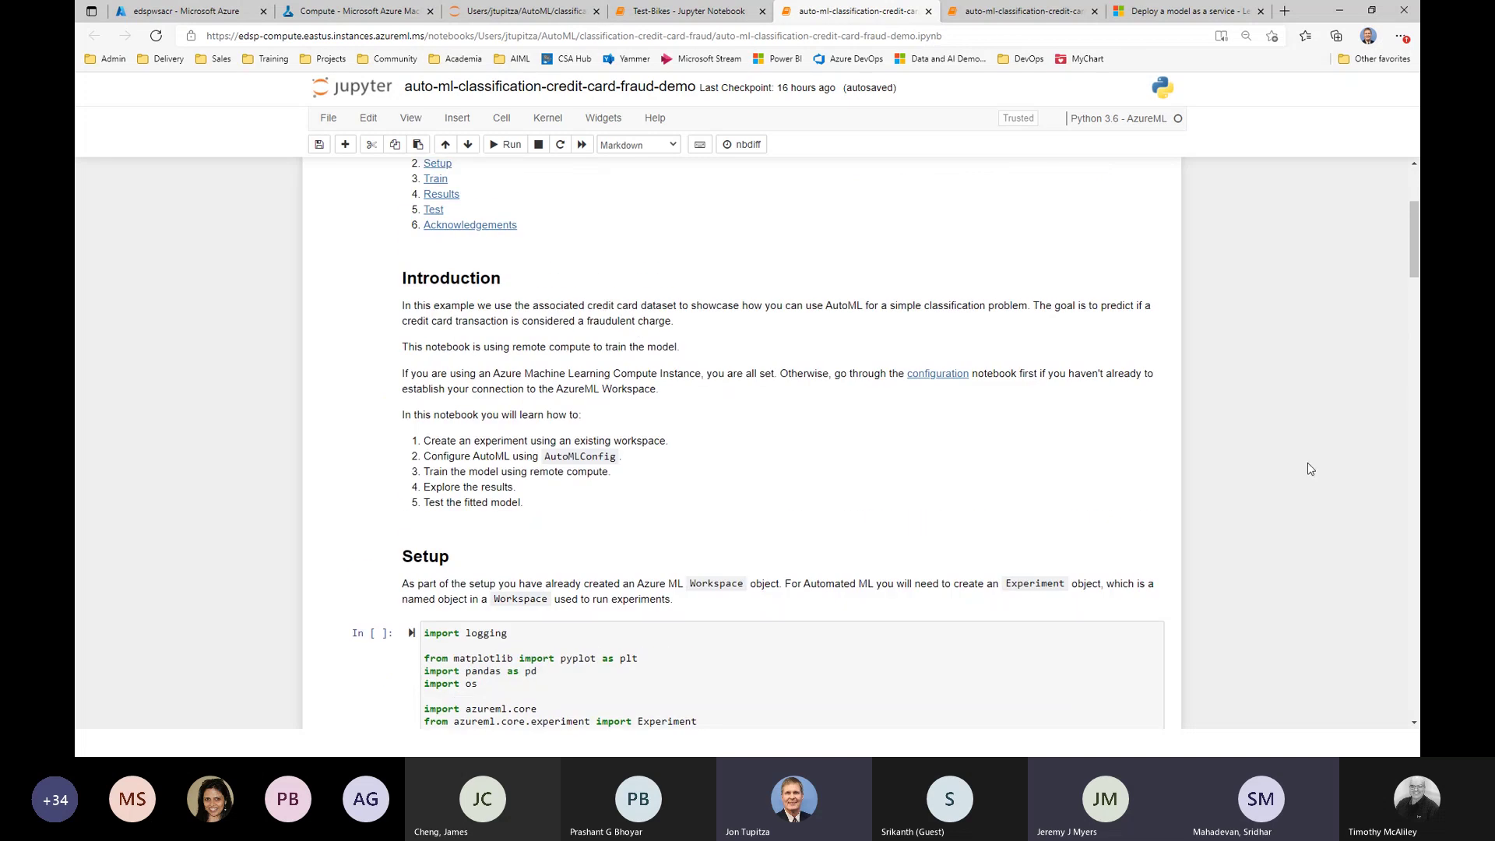
scroll(1310, 469, "up", 2)
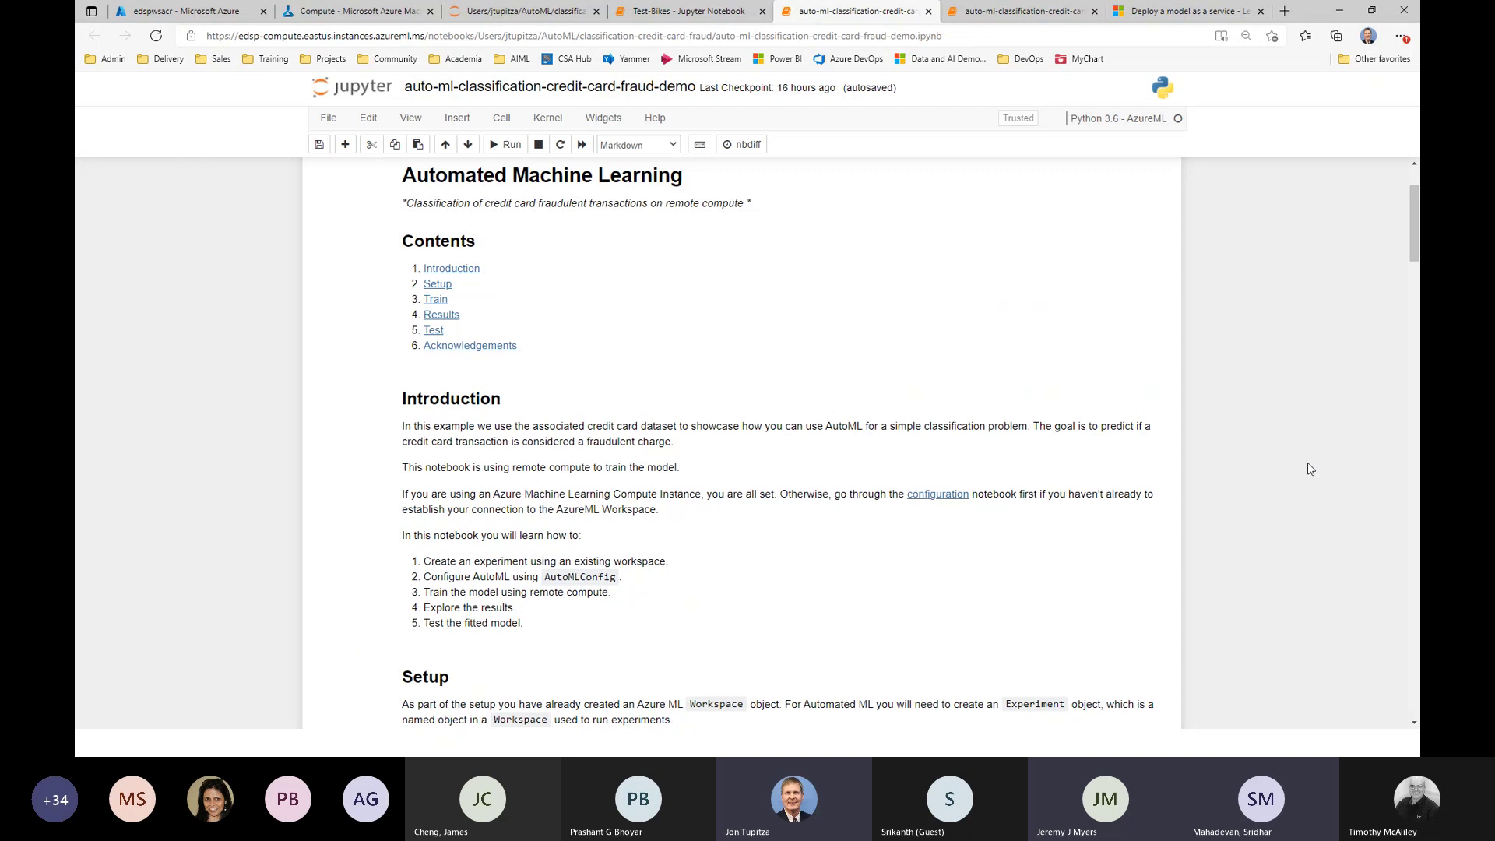
scroll(1311, 468, "up", 2)
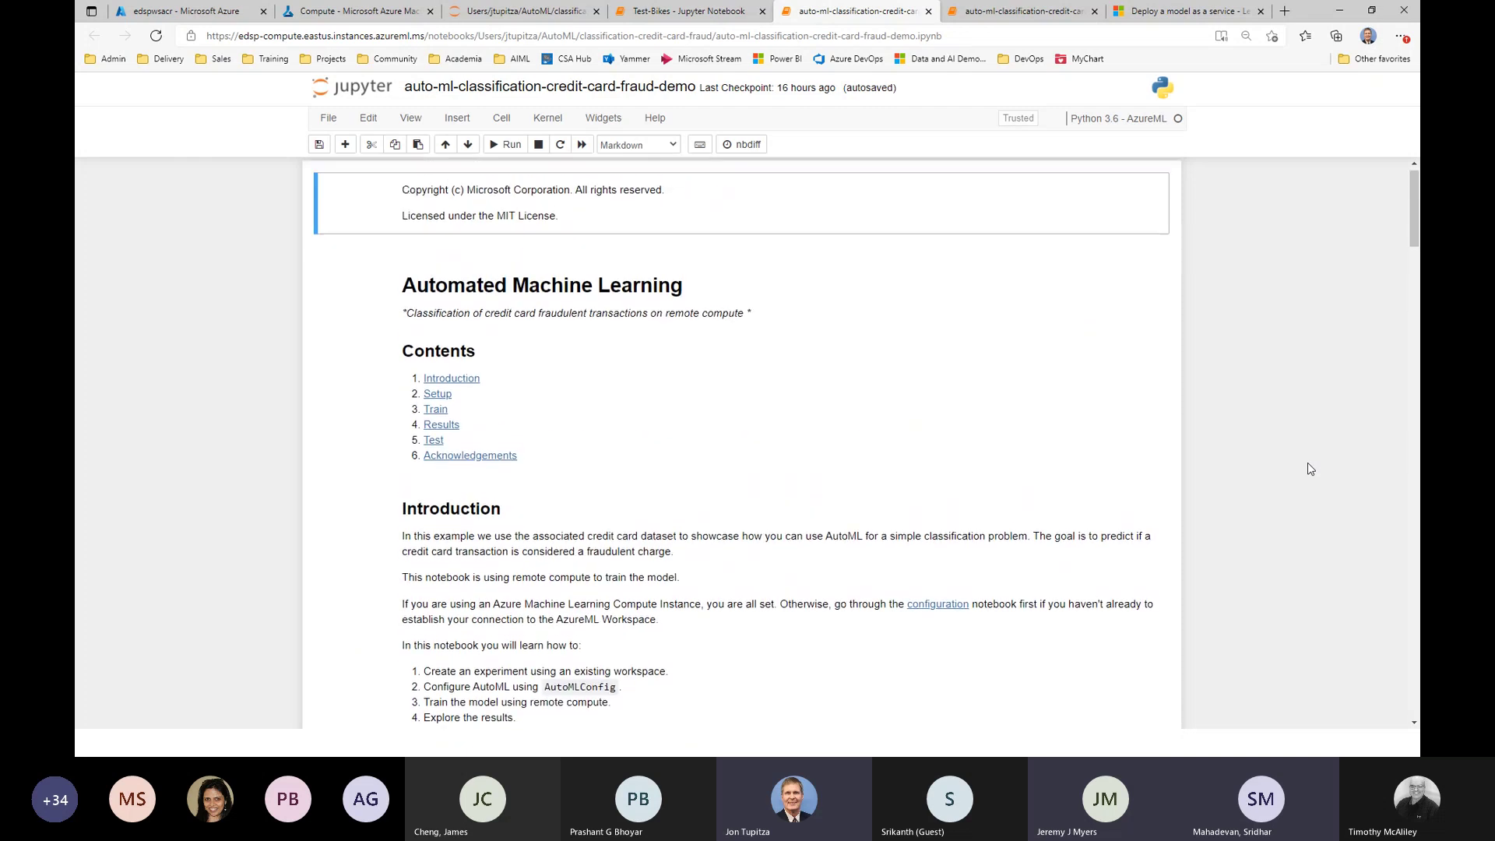
scroll(1310, 469, "down", 4)
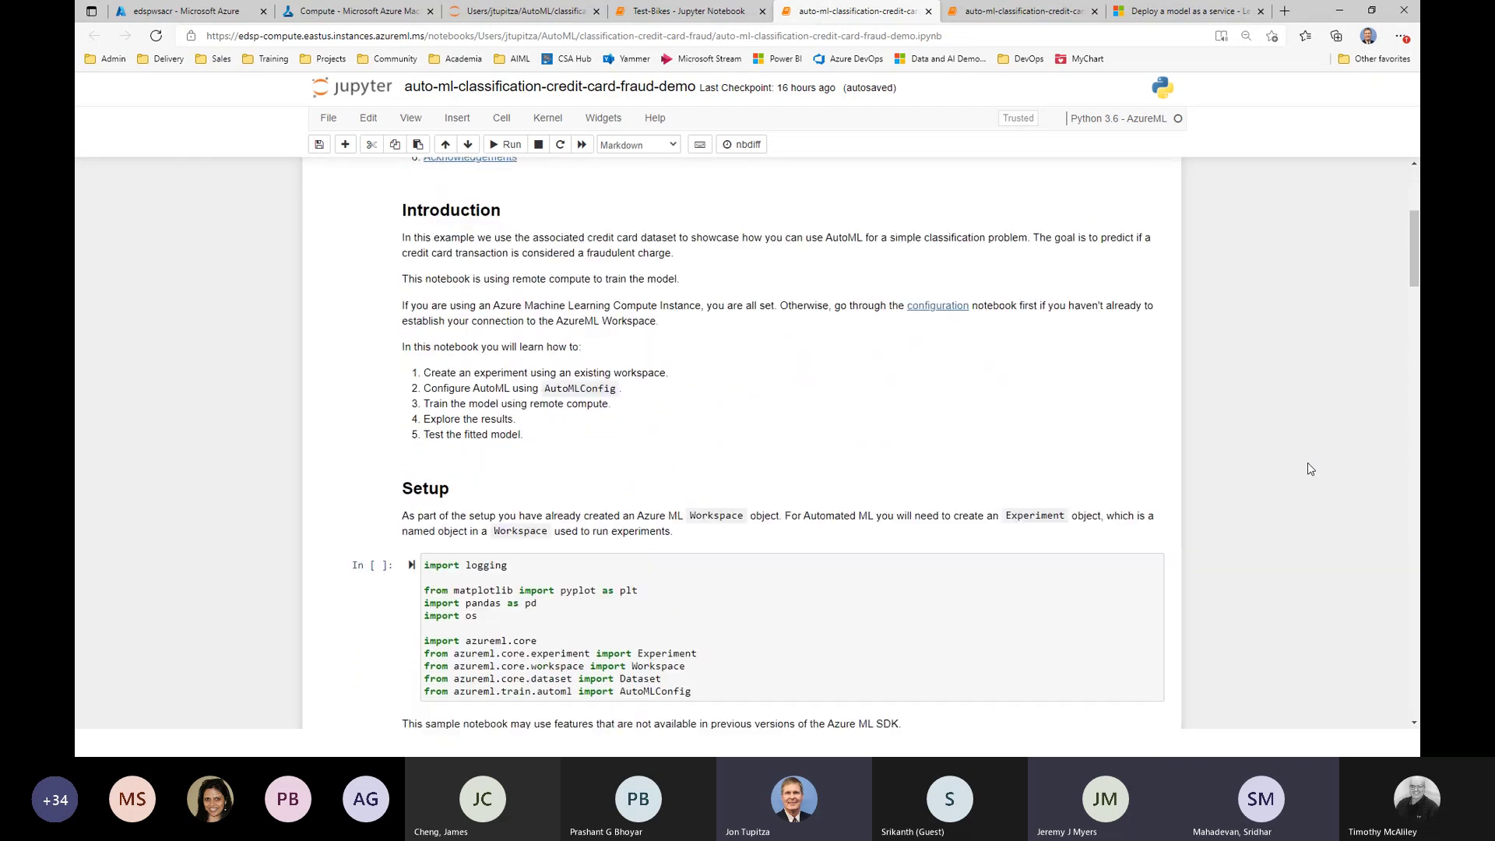
scroll(1311, 469, "down", 4)
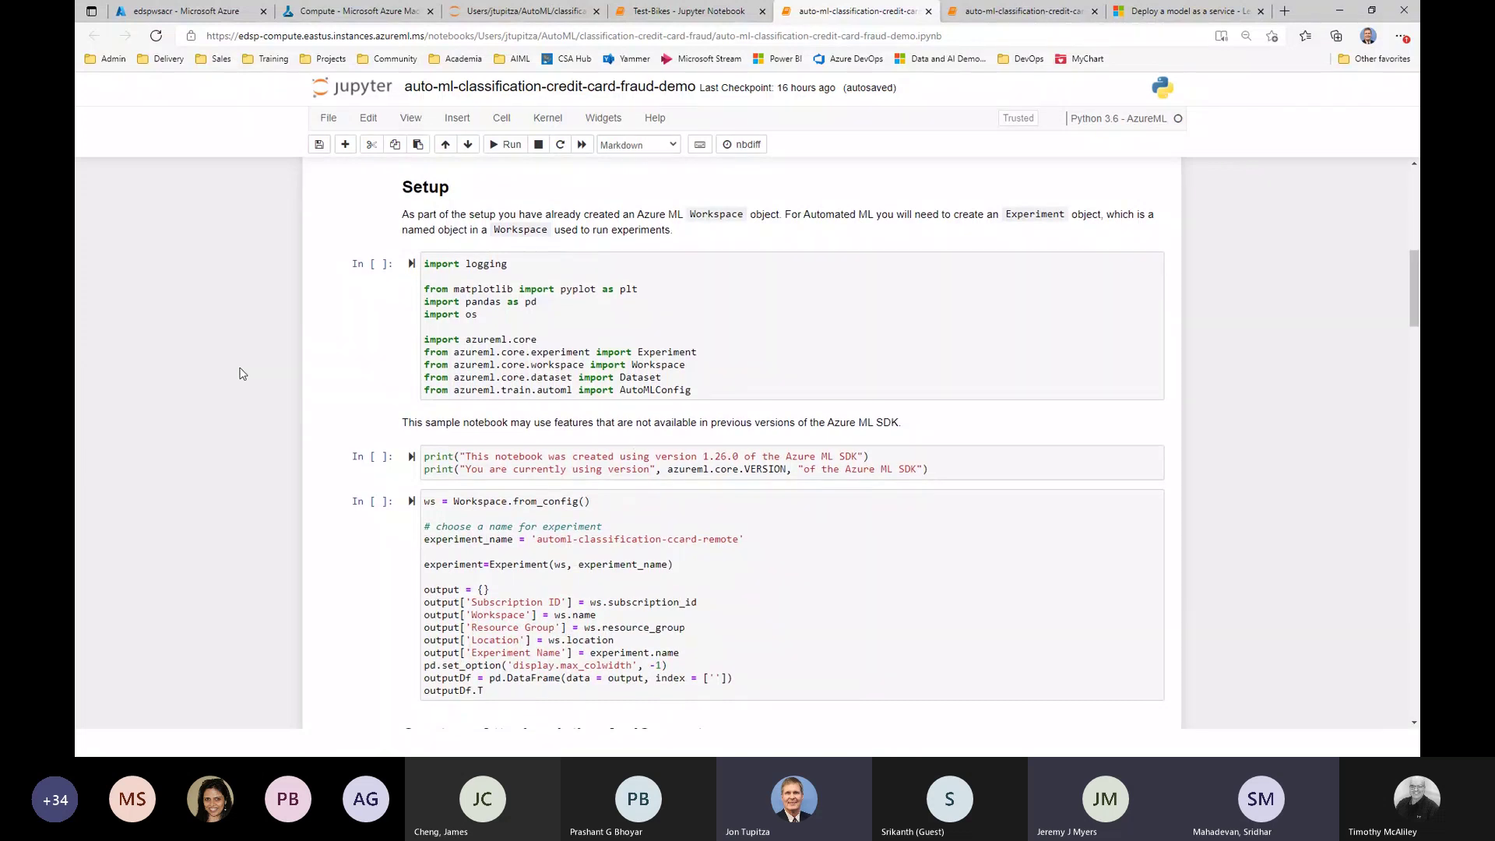
left_click(412, 264)
scroll(249, 515, "down", 3)
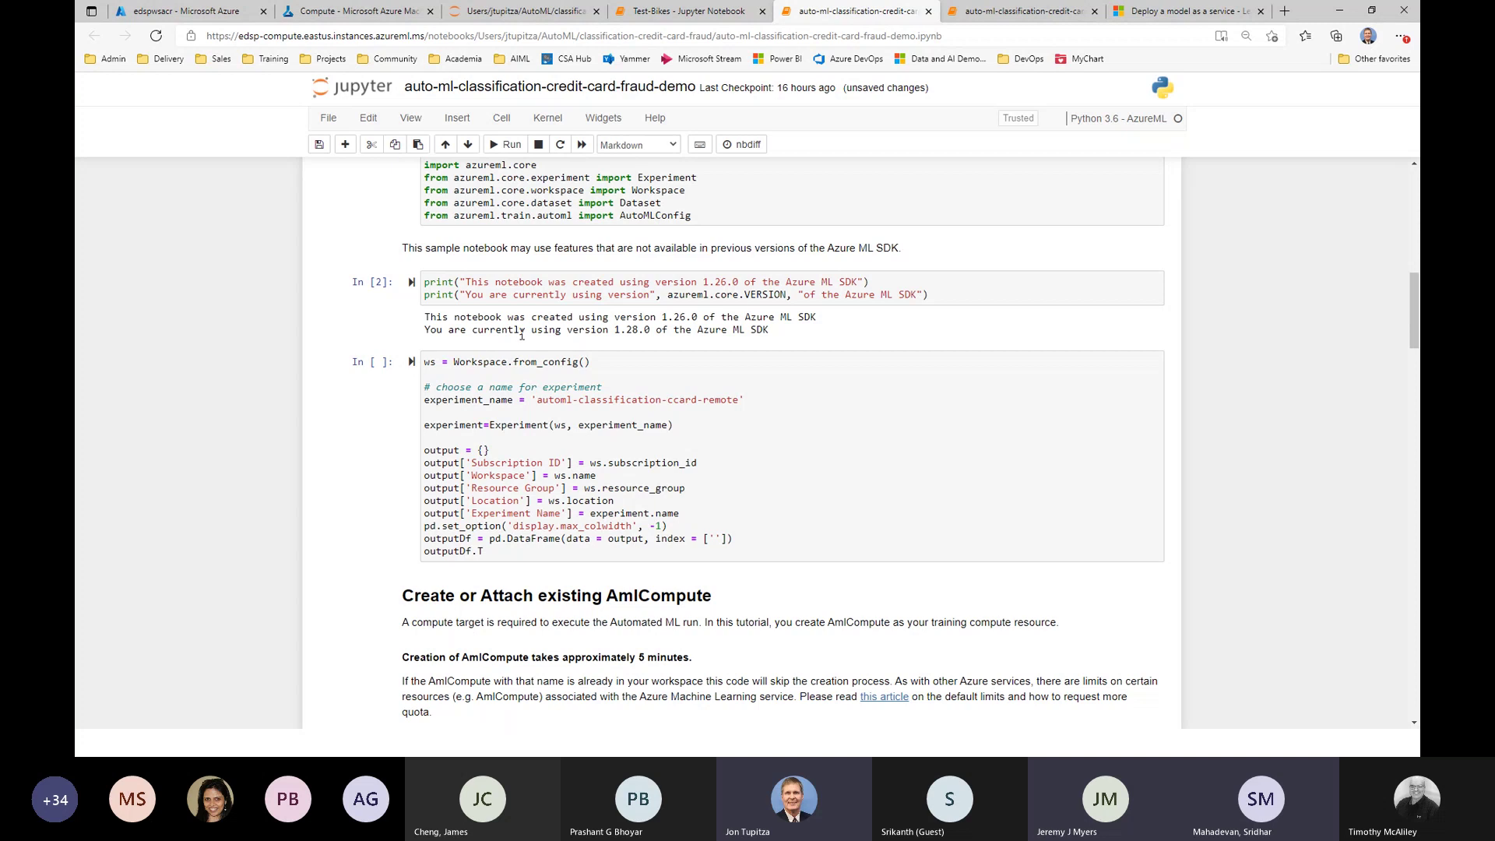
- Run the cells that set up the automl-classification-ccard-remote experiment in the workspace and attach the EDSP-Cluster compute target
scroll(352, 505, "down", 2)
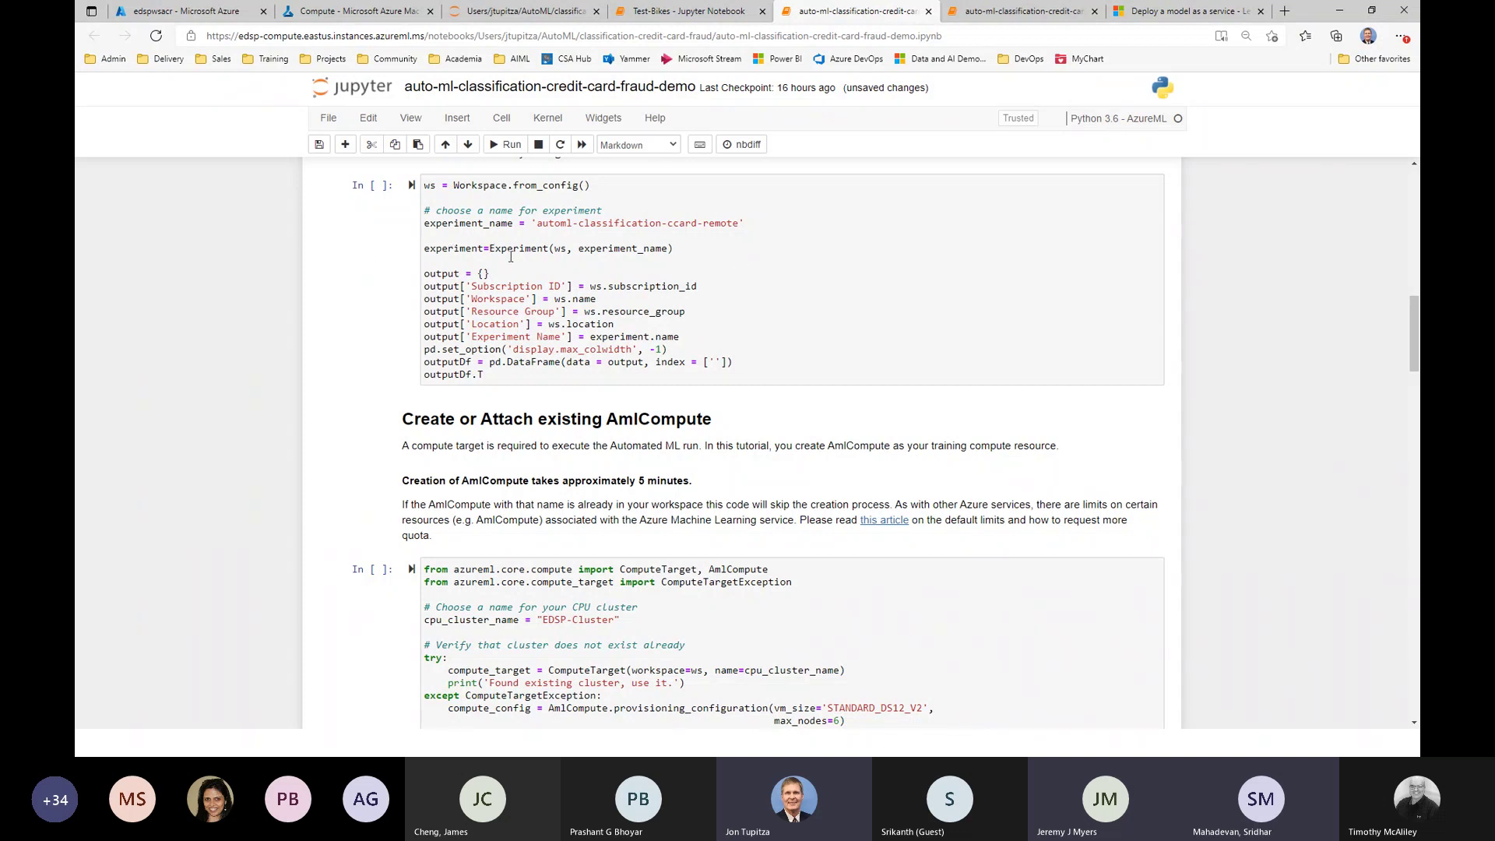
left_click(411, 185)
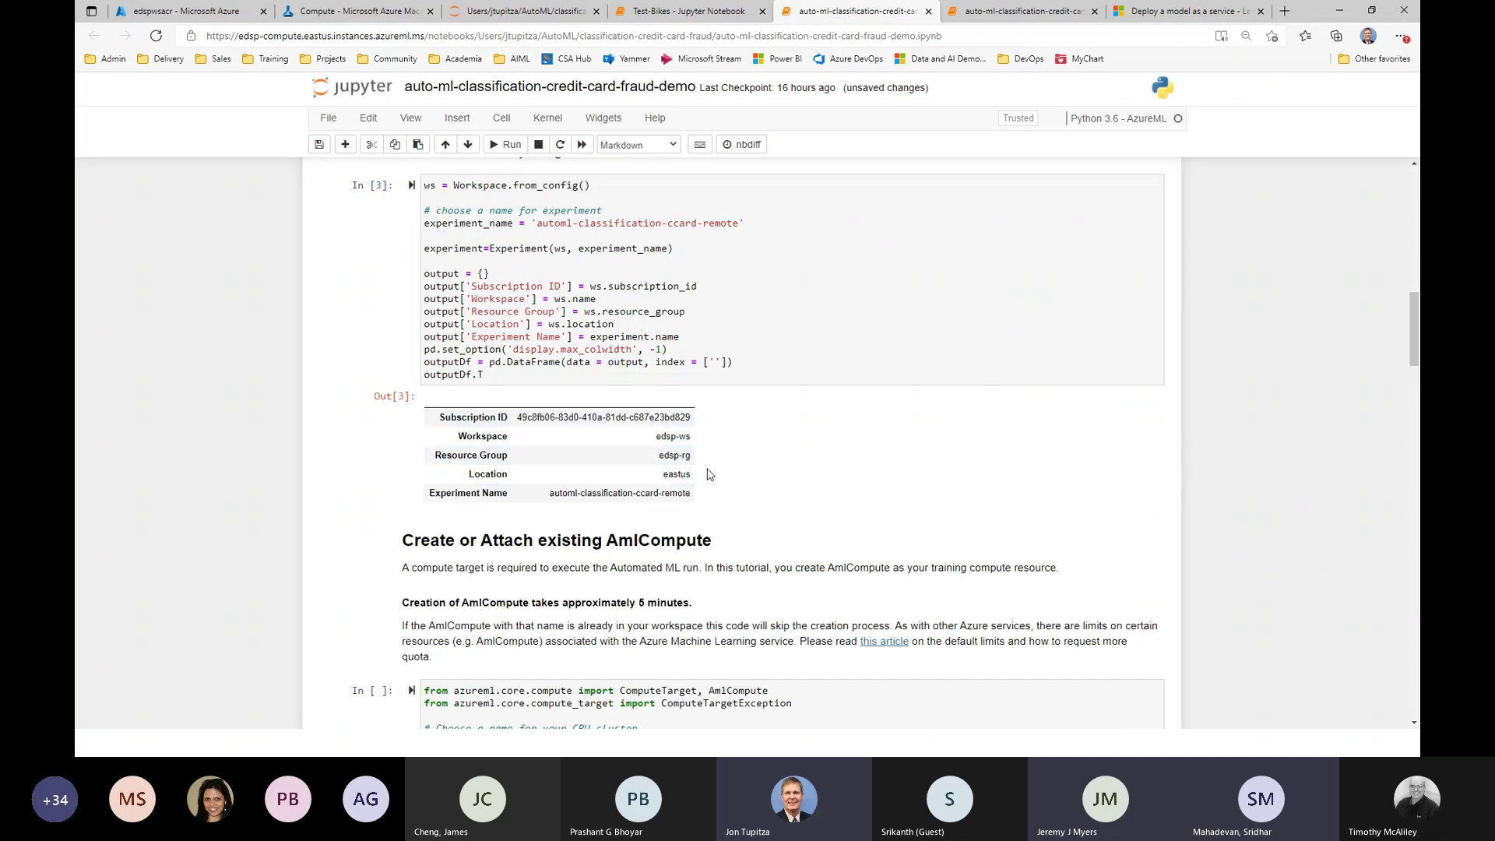
scroll(813, 496, "down", 3)
scroll(813, 496, "down", 5)
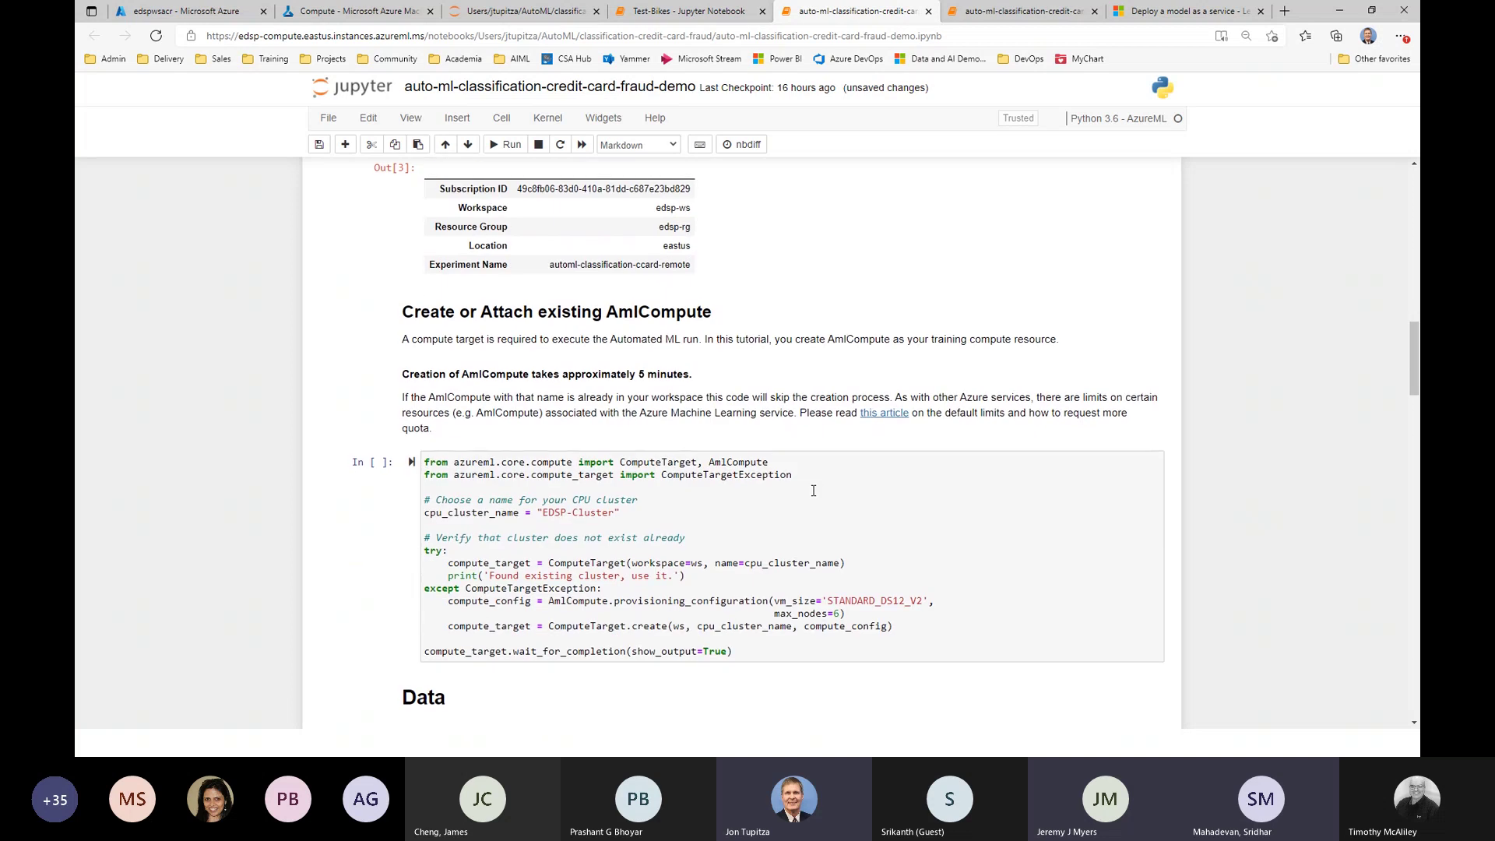
scroll(829, 372, "down", 2)
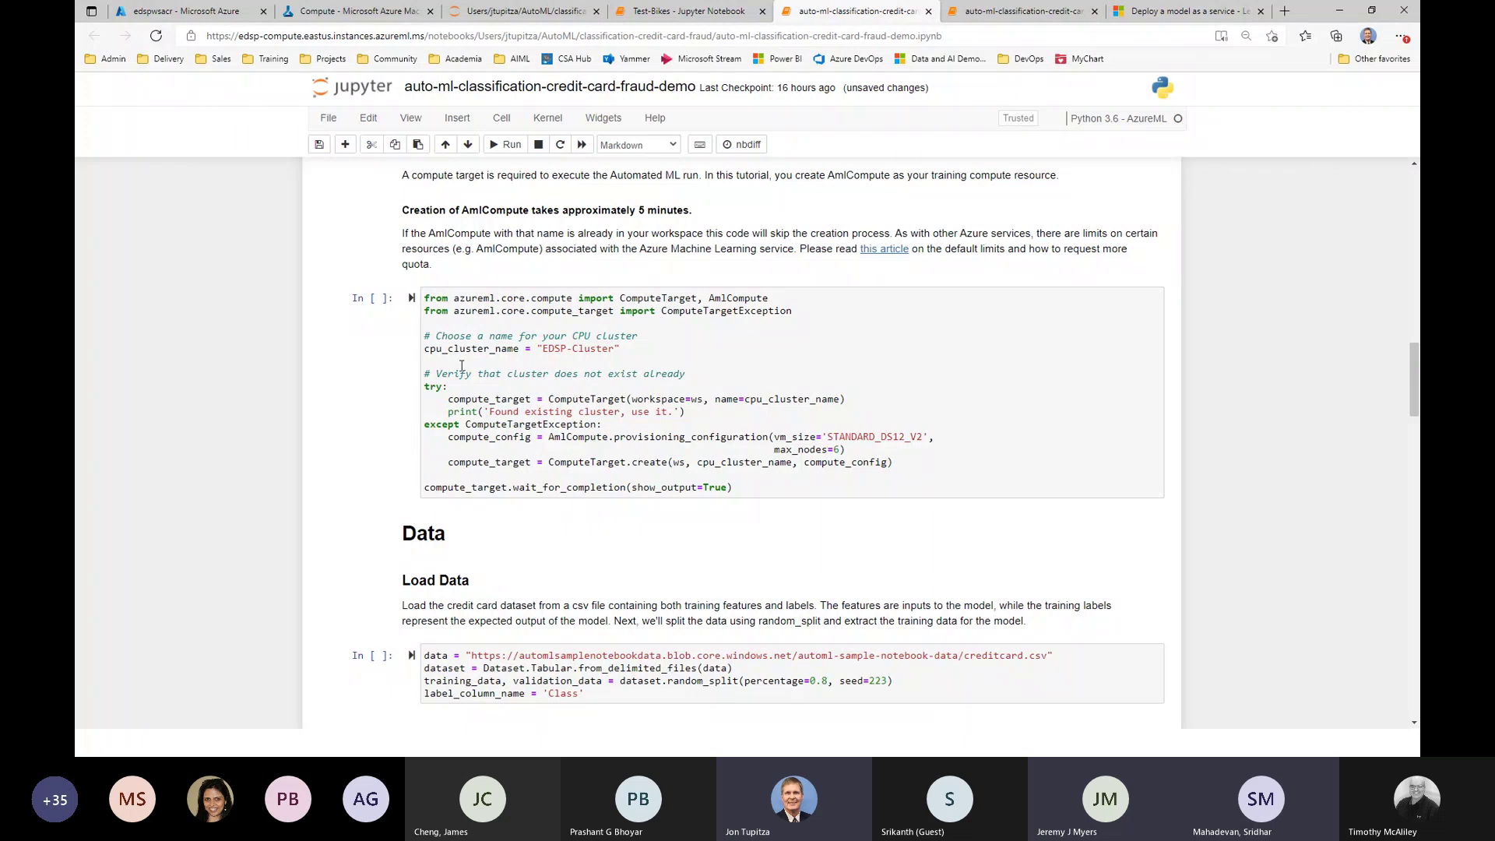
left_click(412, 297)
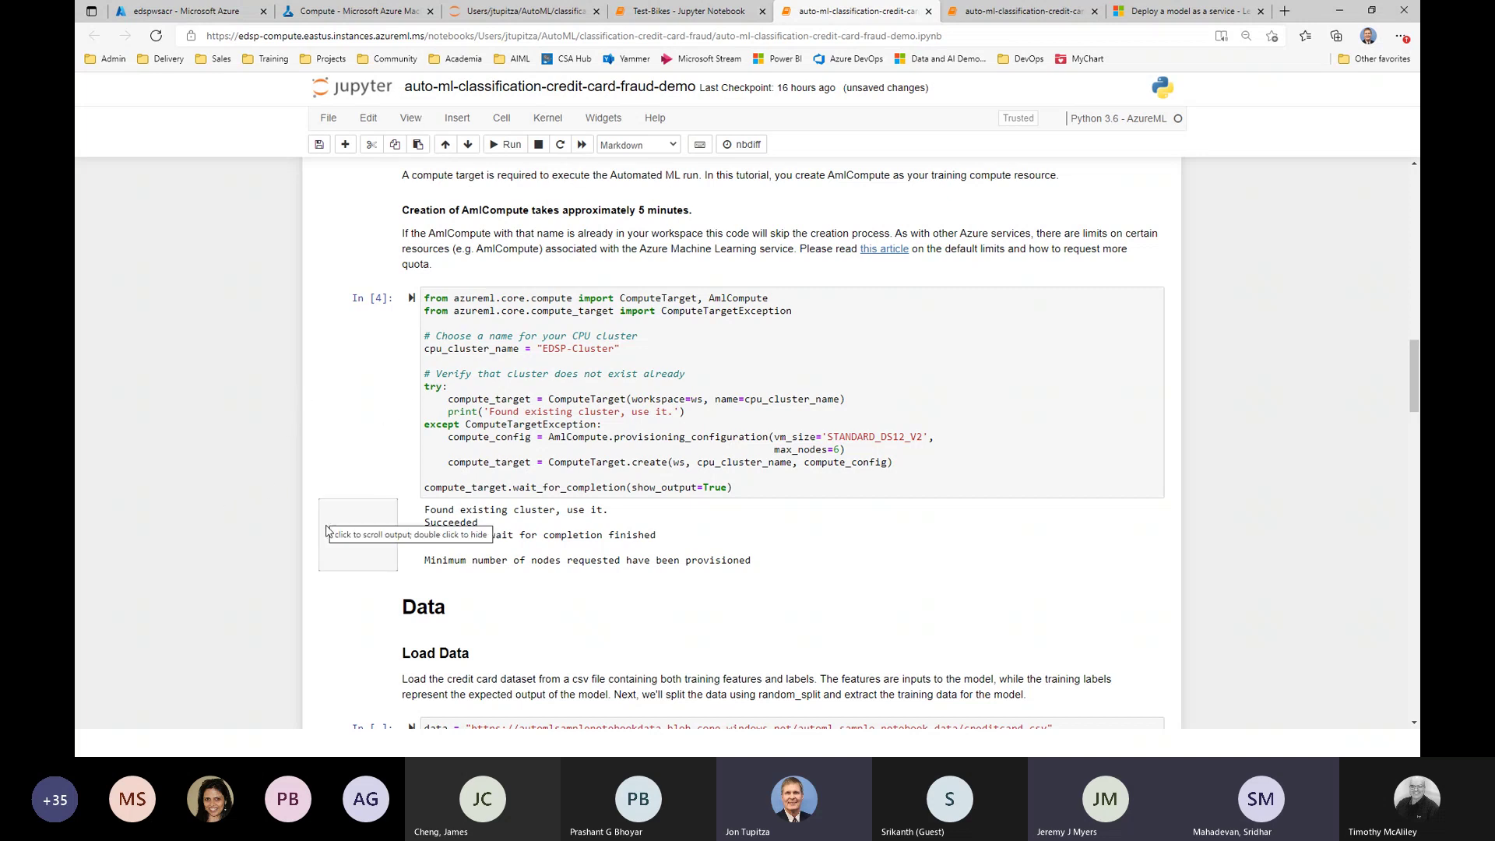
- Run the Load Data cell to read creditcard.csv, split it at 0.8 with seed 223, and use Class as the label column
scroll(326, 533, "down", 1)
scroll(326, 532, "down", 5)
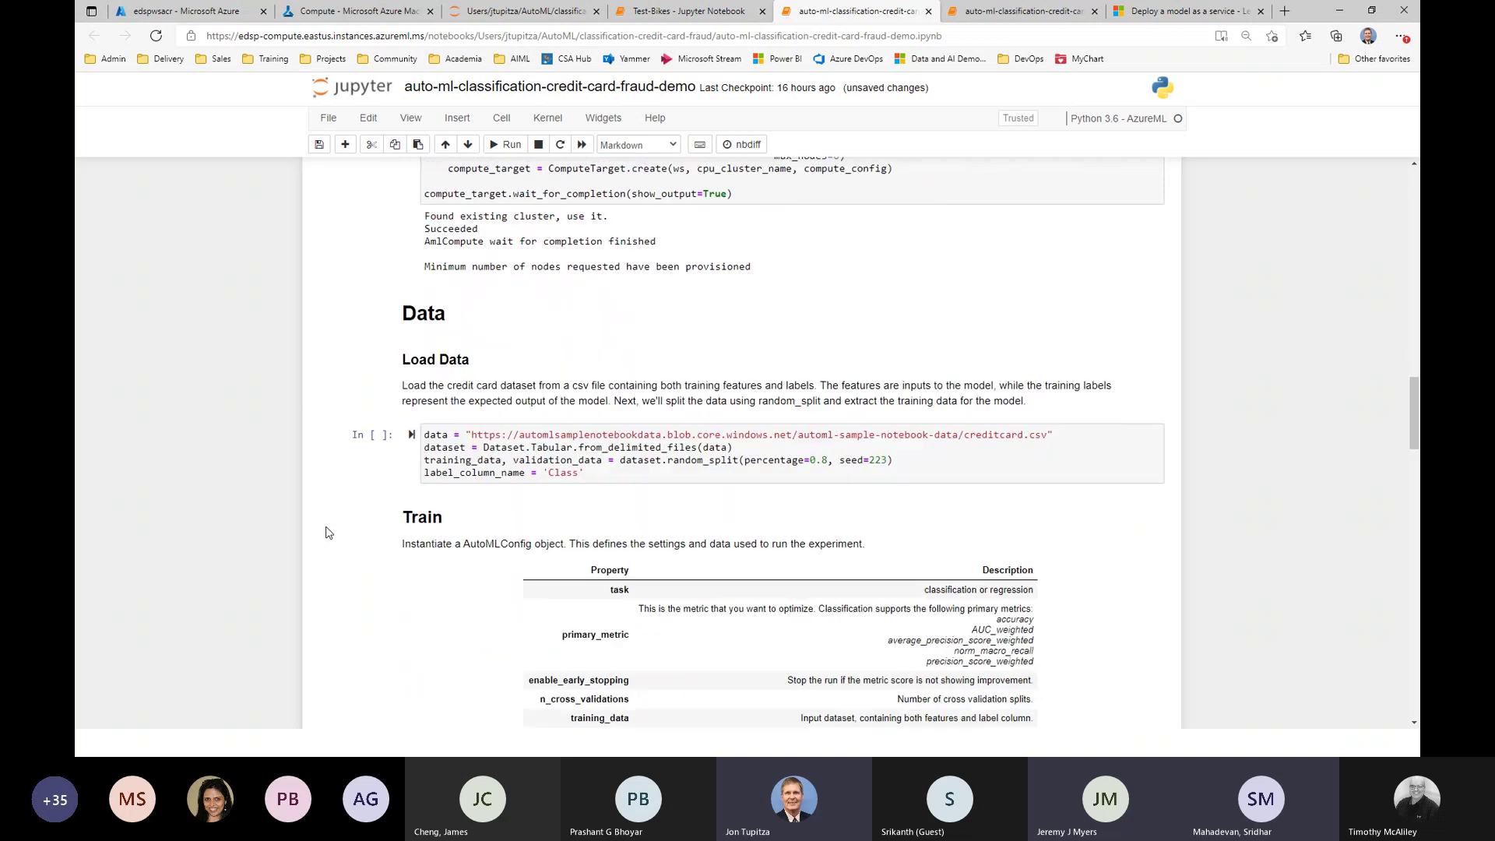
scroll(326, 533, "down", 1)
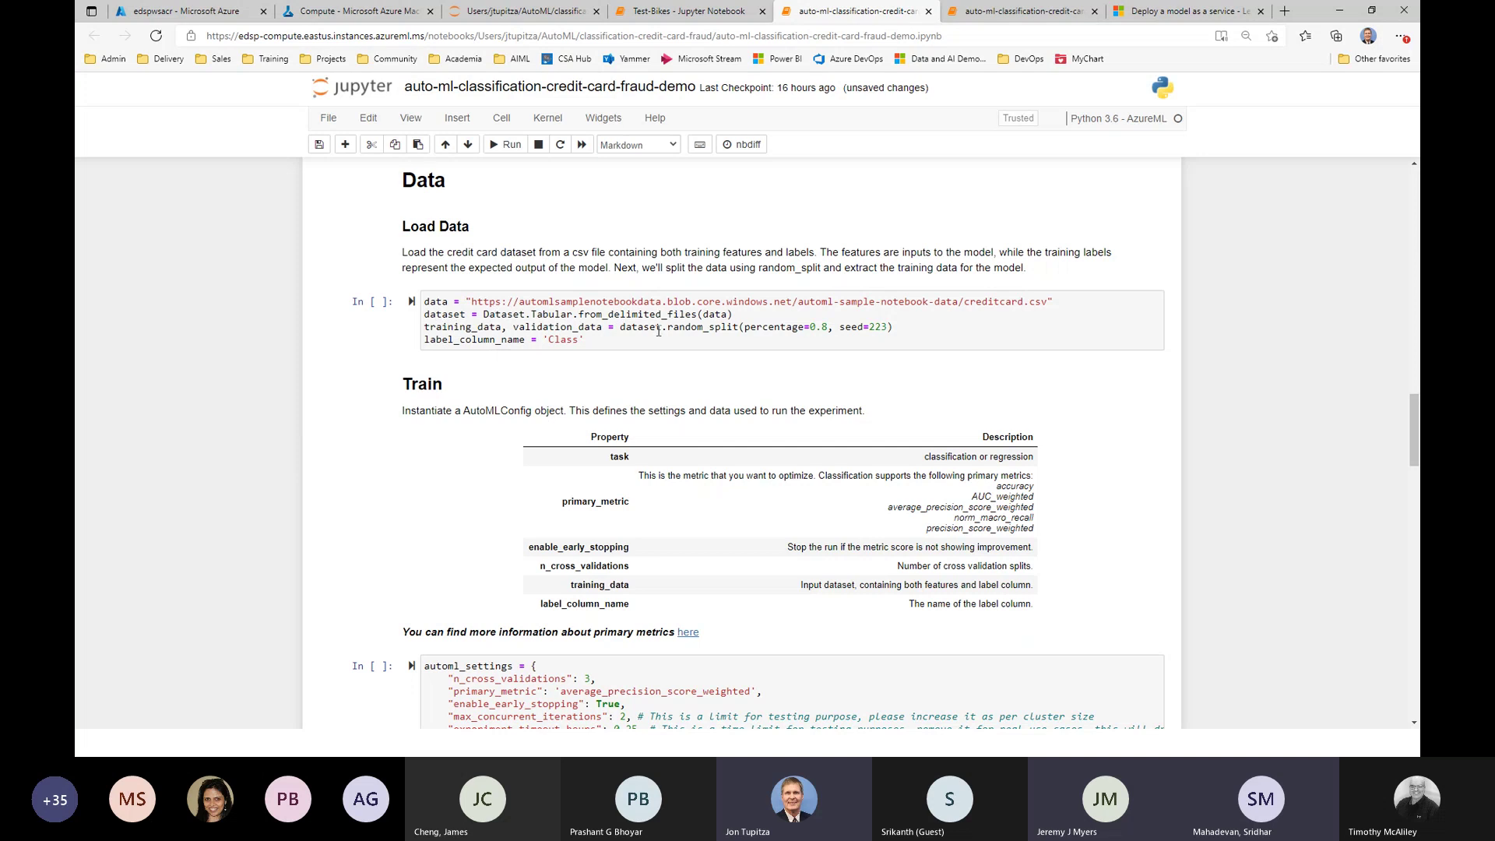
left_click(411, 302)
- Run the Train cell defining the classification AutoMLConfig with 3 cross-validations, average_precision_score_weighted as primary metric and a 0.25-hour timeout
scroll(352, 489, "down", 2)
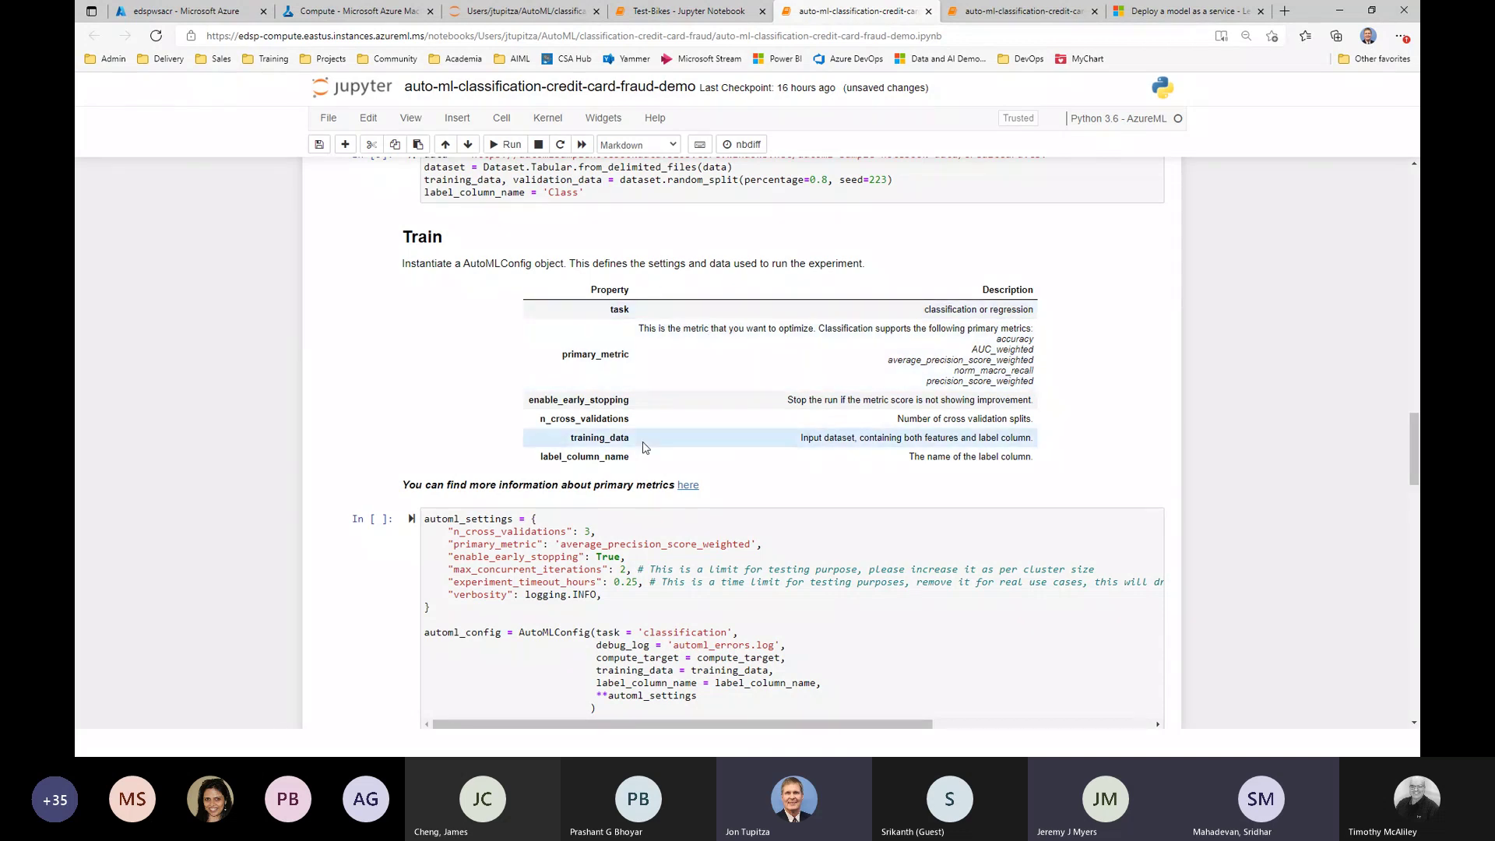
scroll(336, 597, "down", 2)
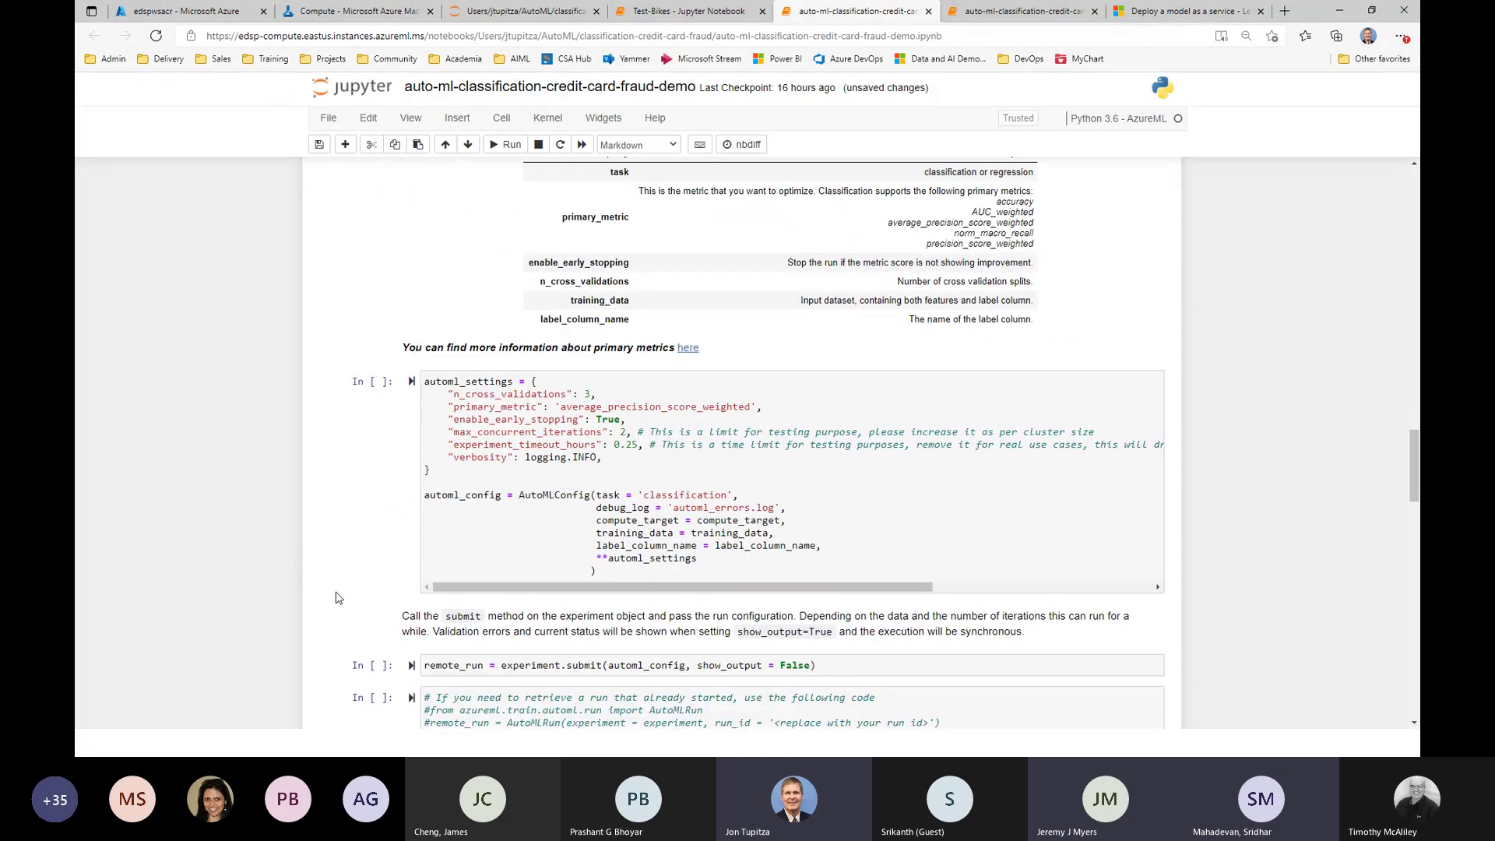
left_click(412, 382)
- Submit the AutoML experiment as a remote run with show_output set to False
scroll(372, 514, "down", 1)
scroll(372, 513, "down", 1)
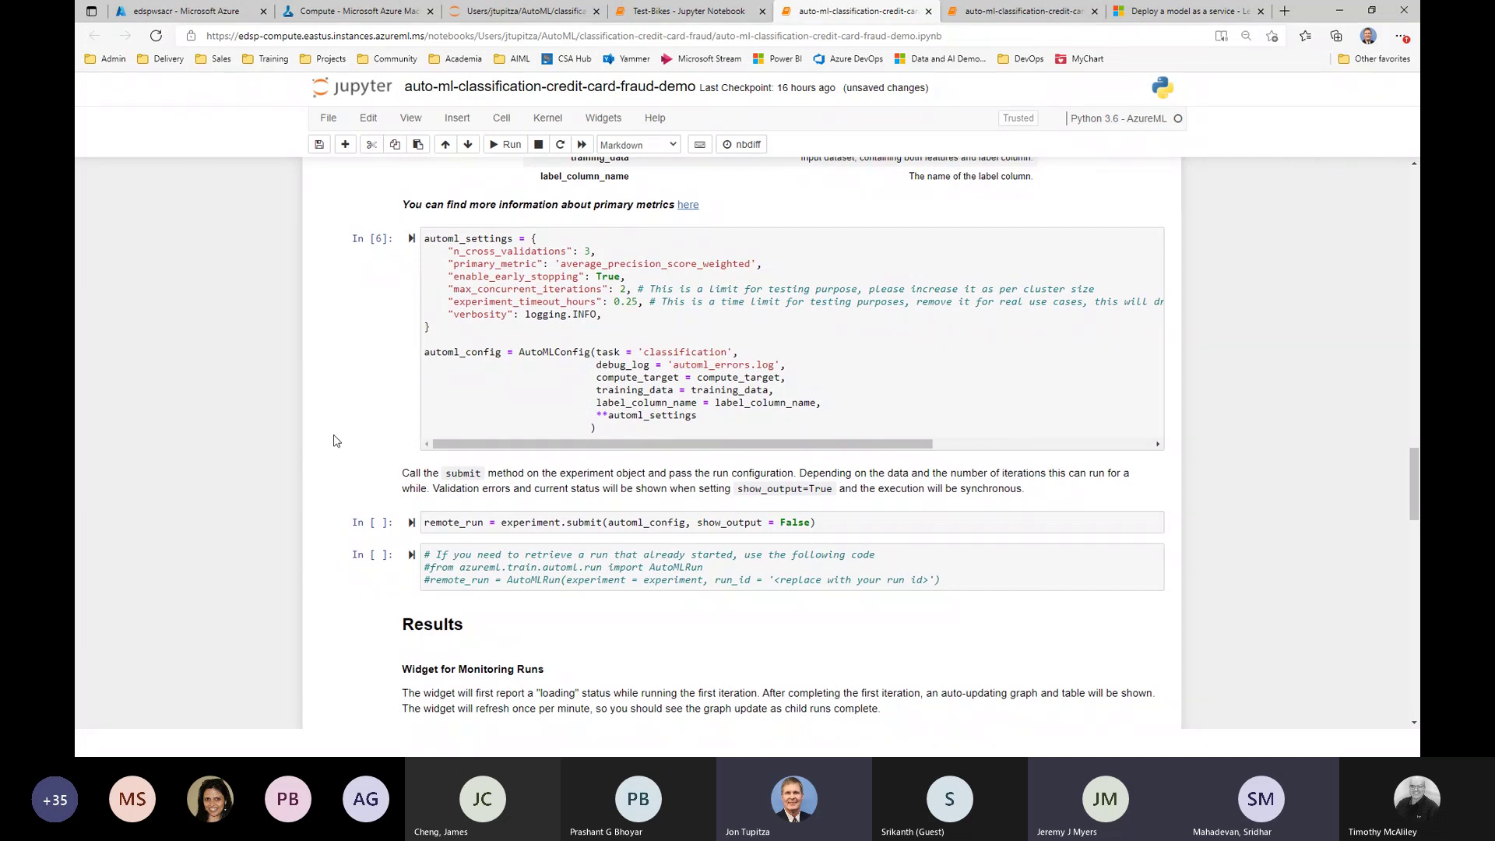
scroll(334, 444, "down", 2)
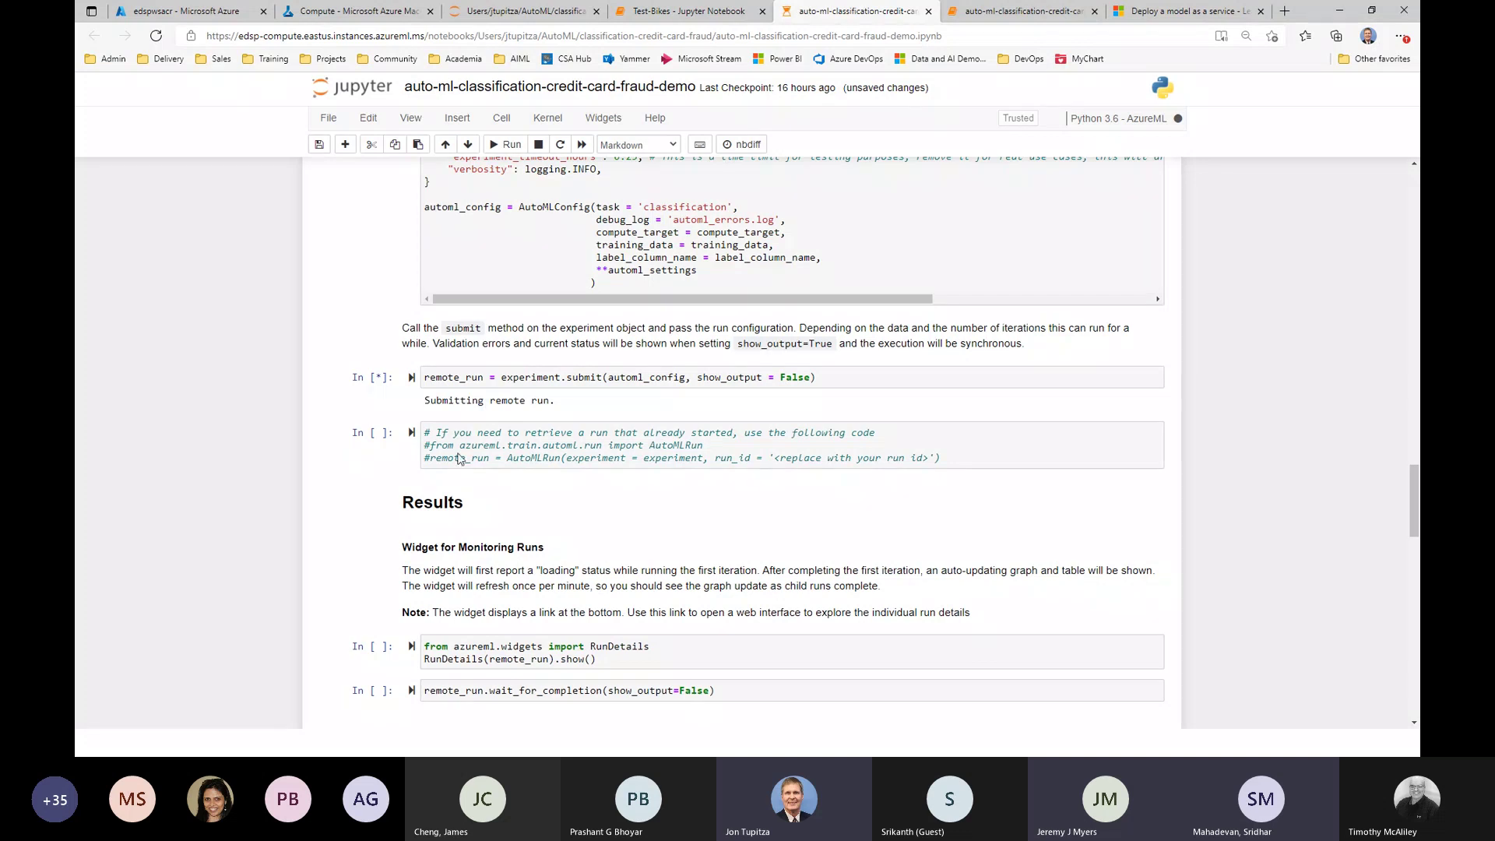
- Run the RunDetails cell to show the monitoring widget for the remote run
scroll(332, 530, "down", 1)
scroll(332, 531, "down", 4)
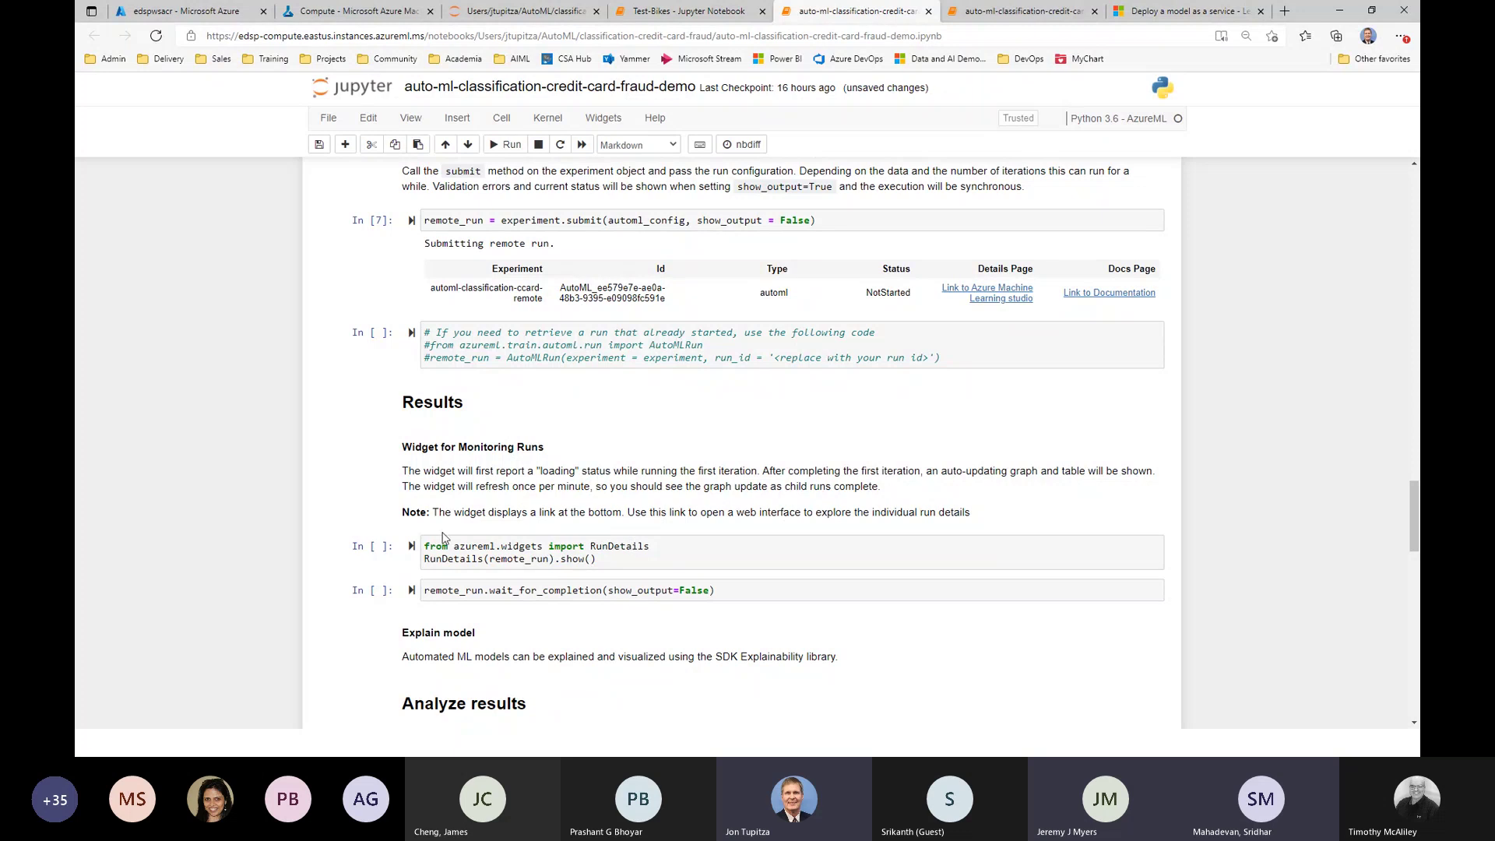
left_click(412, 546)
scroll(1234, 534, "down", 2)
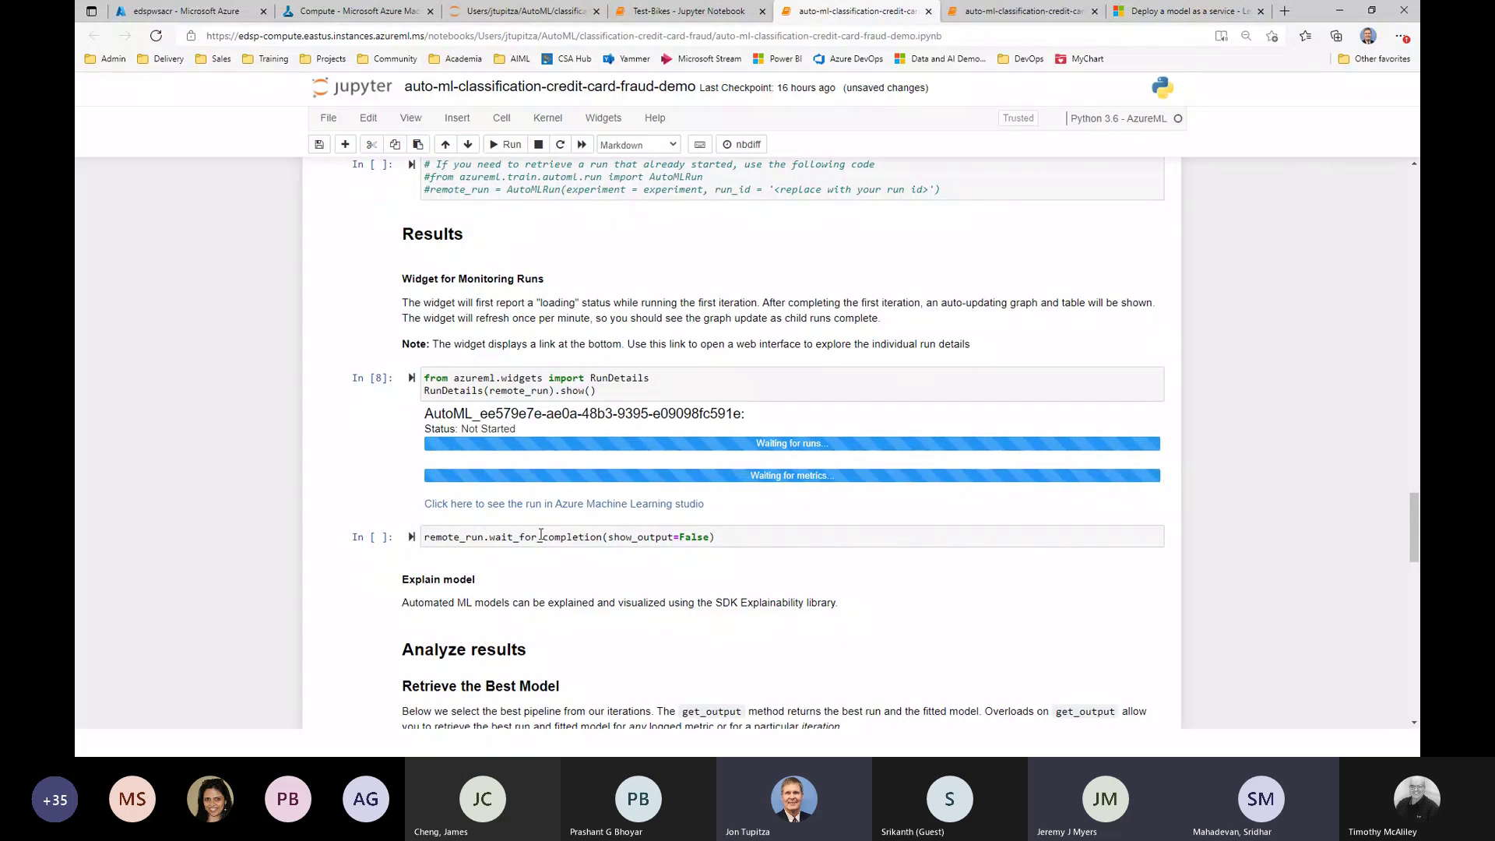
scroll(860, 604, "down", 1)
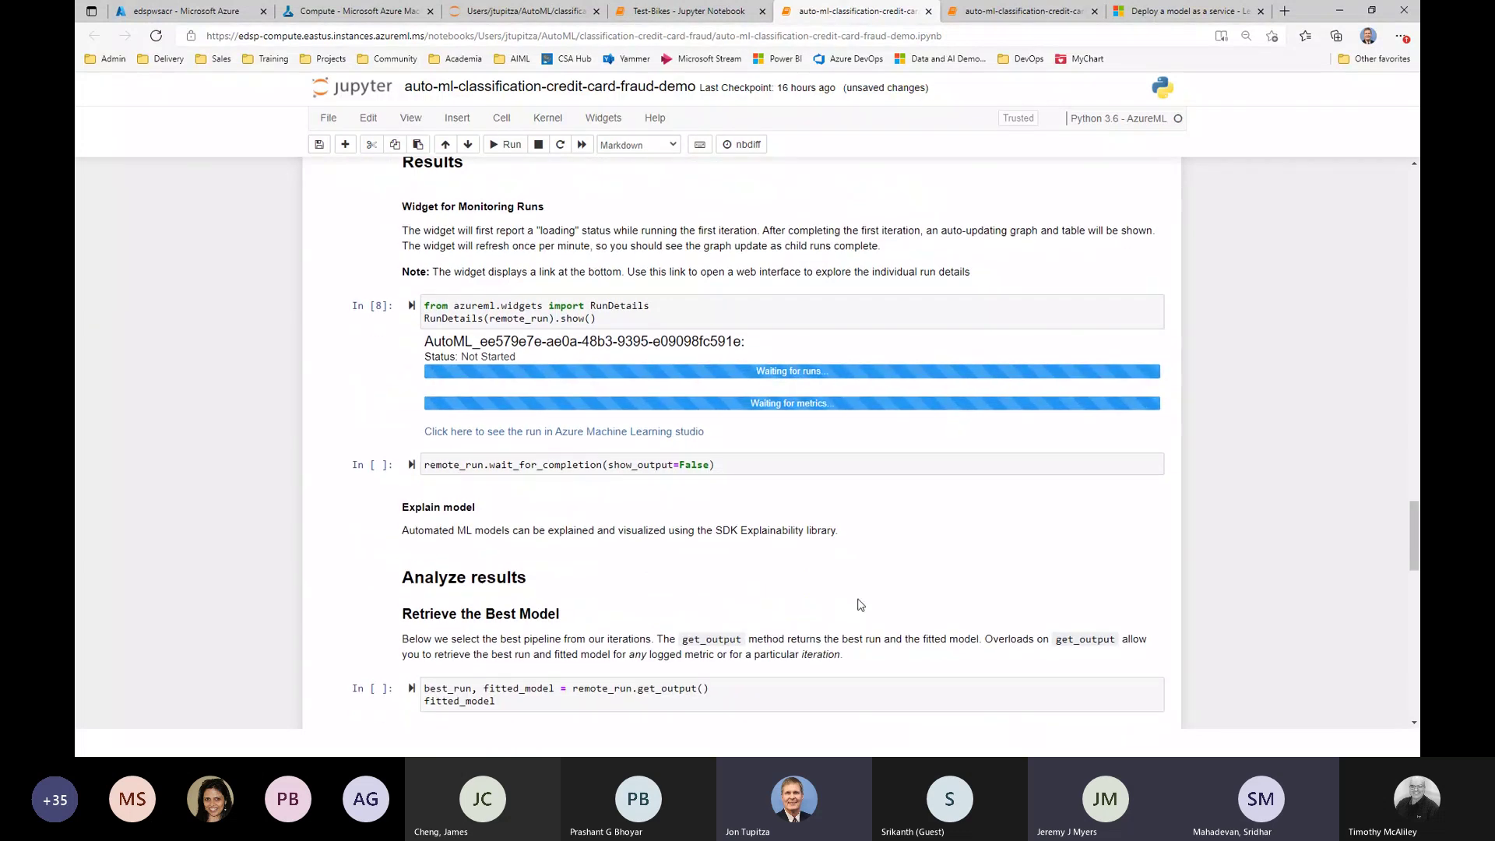
- Review the completed auto-ml-classification-credit-card-fraud notebook, examining the outputs of its wait_for_completion and best-model retrieval cells
left_click(975, 11)
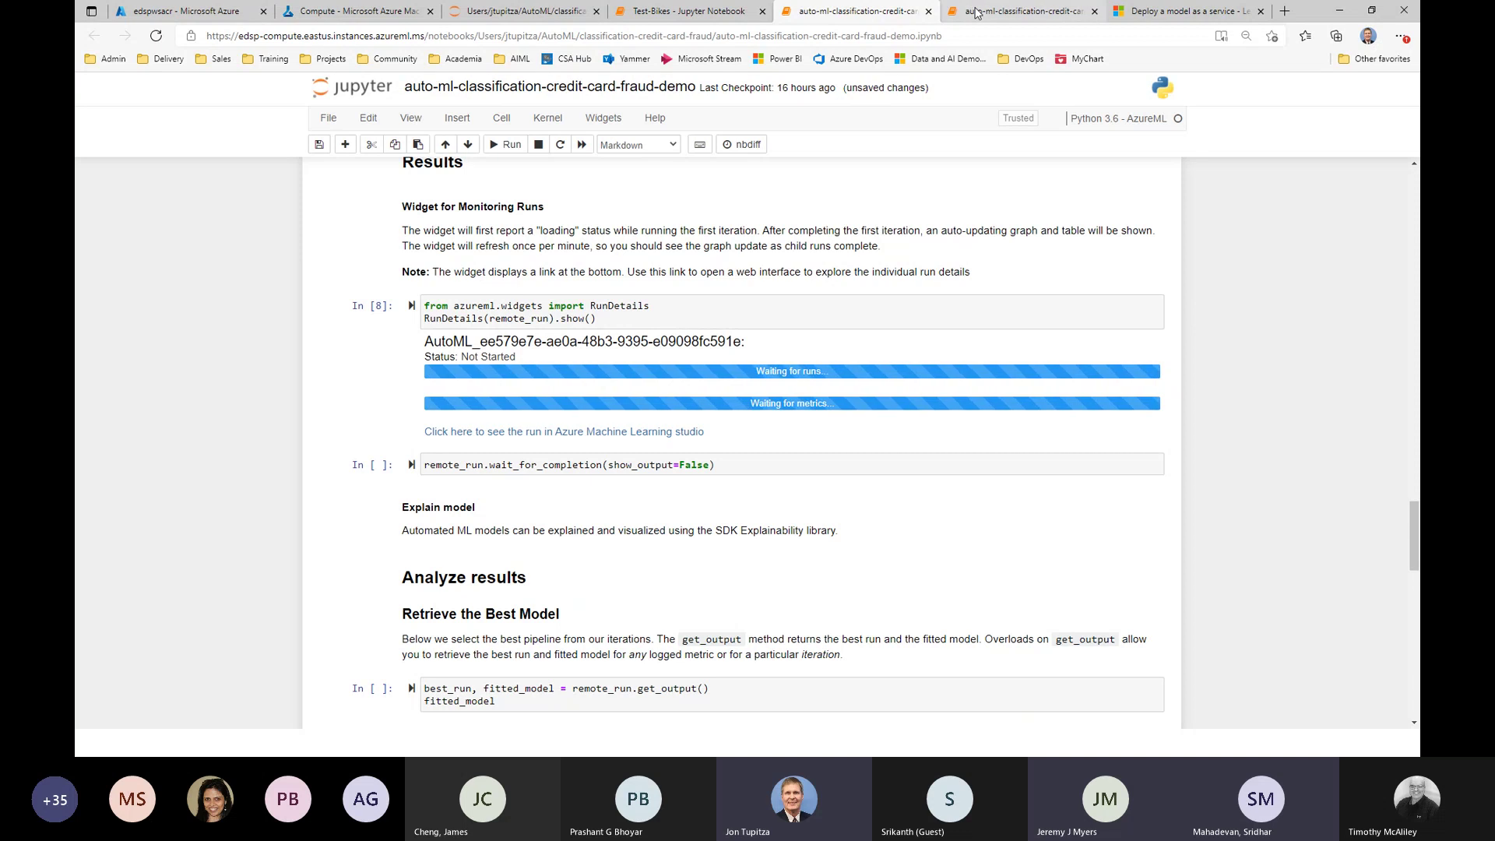
scroll(1174, 520, "down", 10)
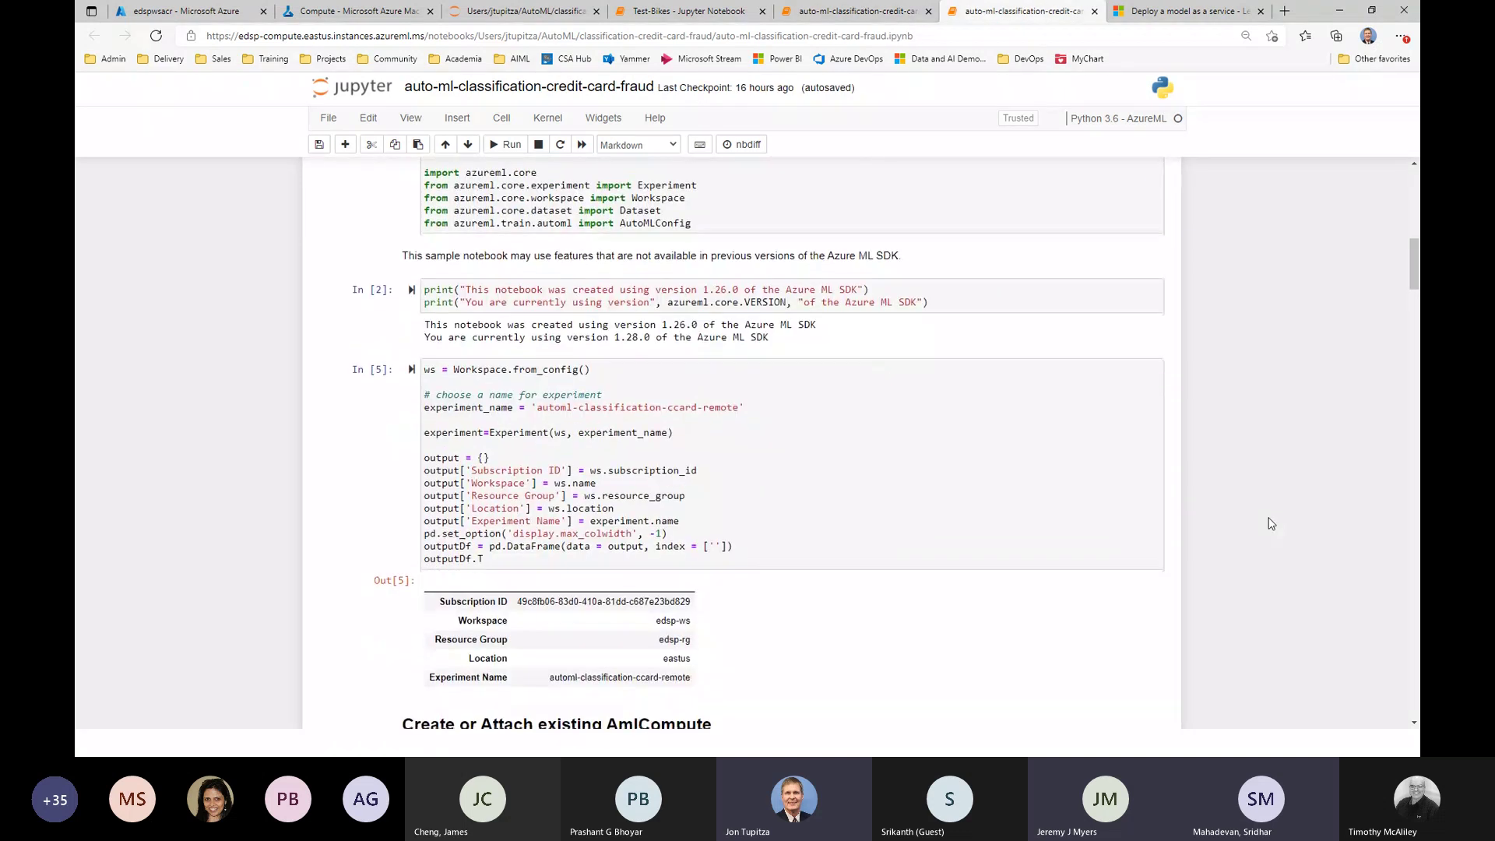
scroll(1271, 523, "down", 20)
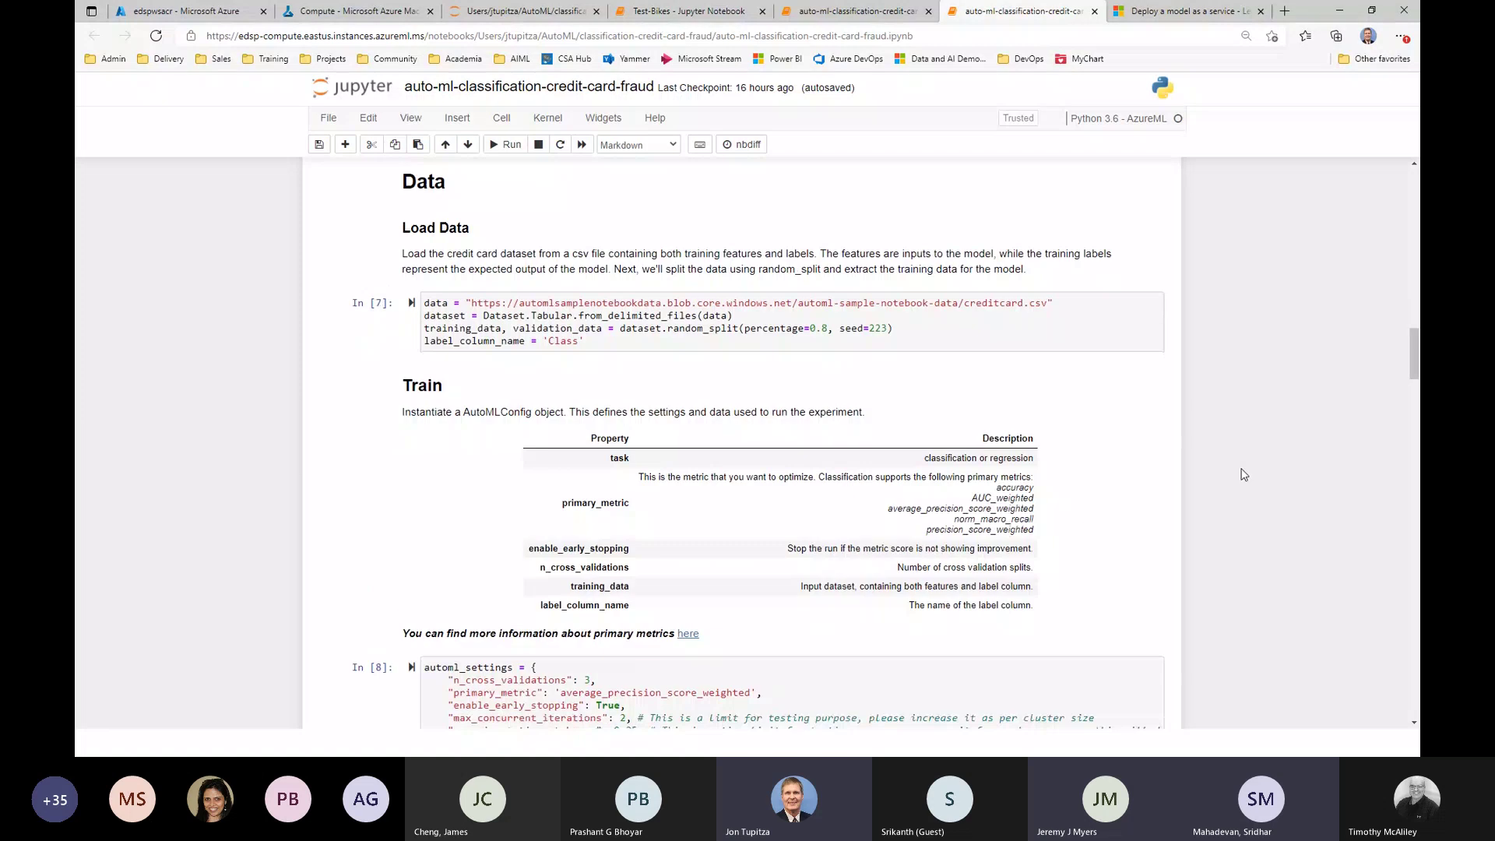
scroll(1243, 474, "down", 5)
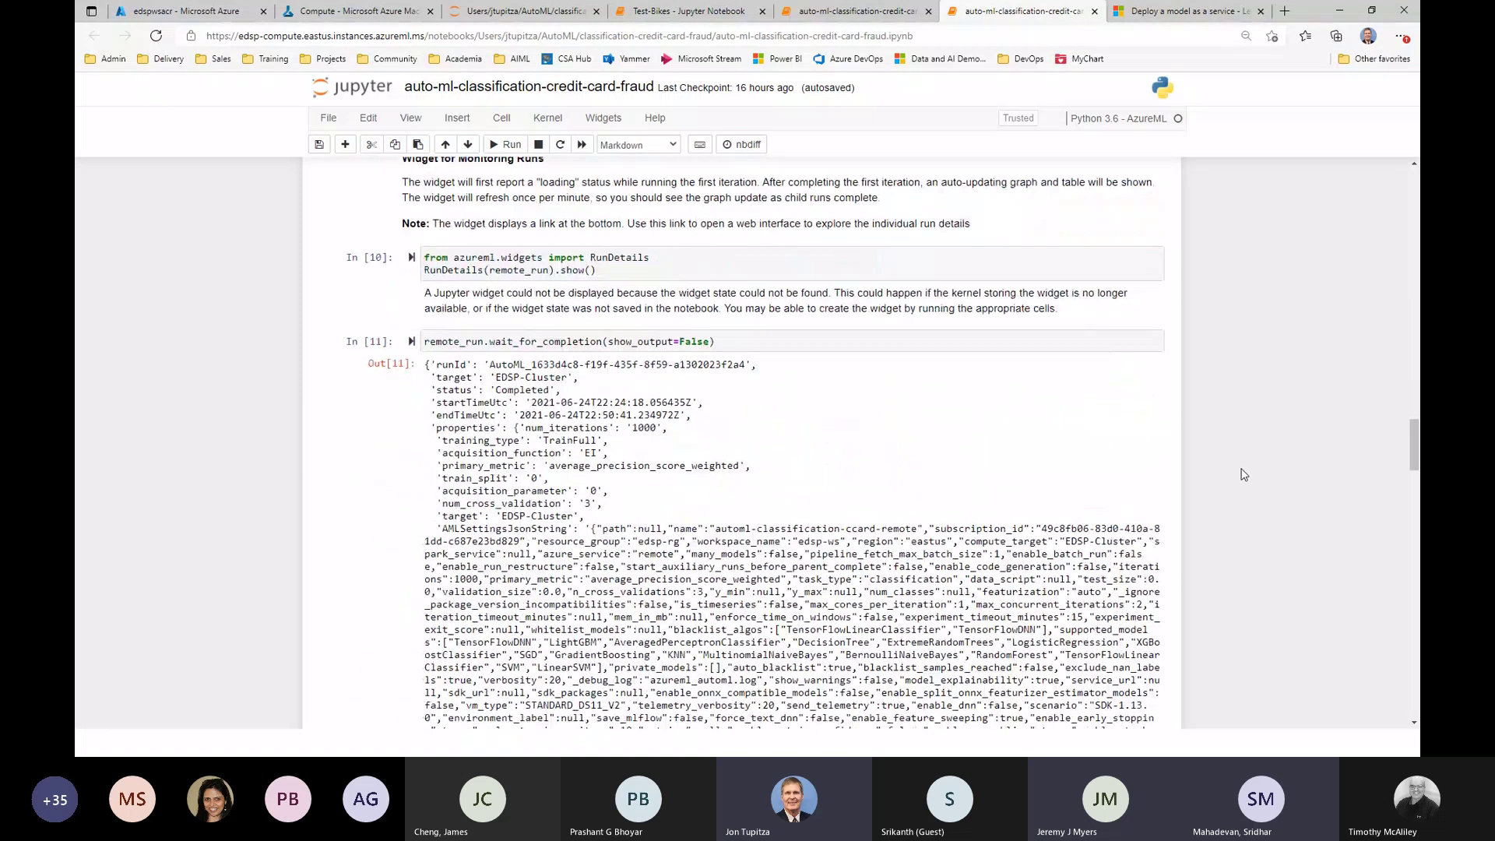
scroll(1243, 474, "up", 4)
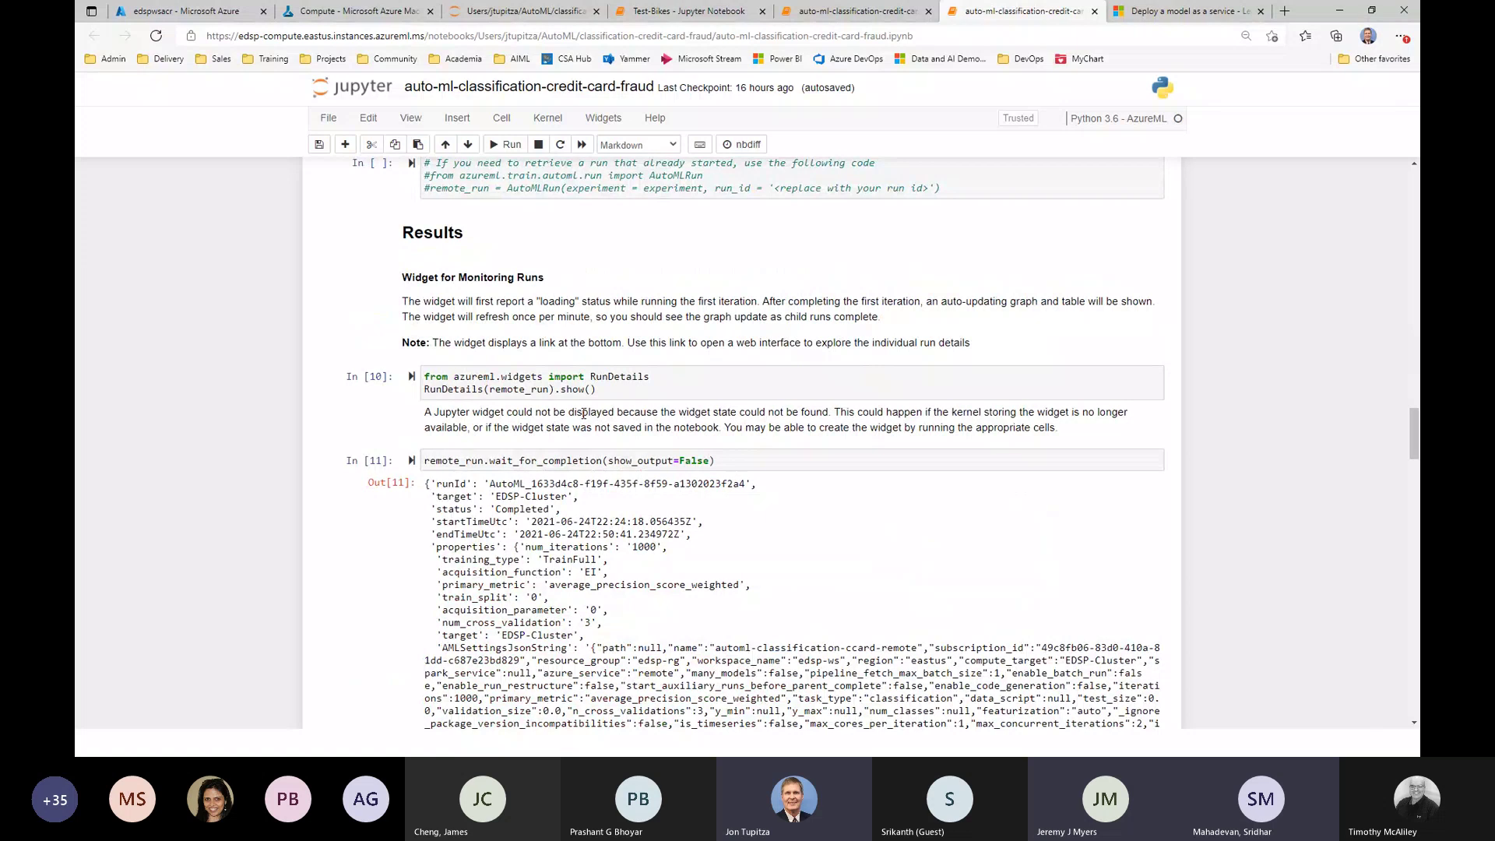
scroll(702, 568, "down", 2)
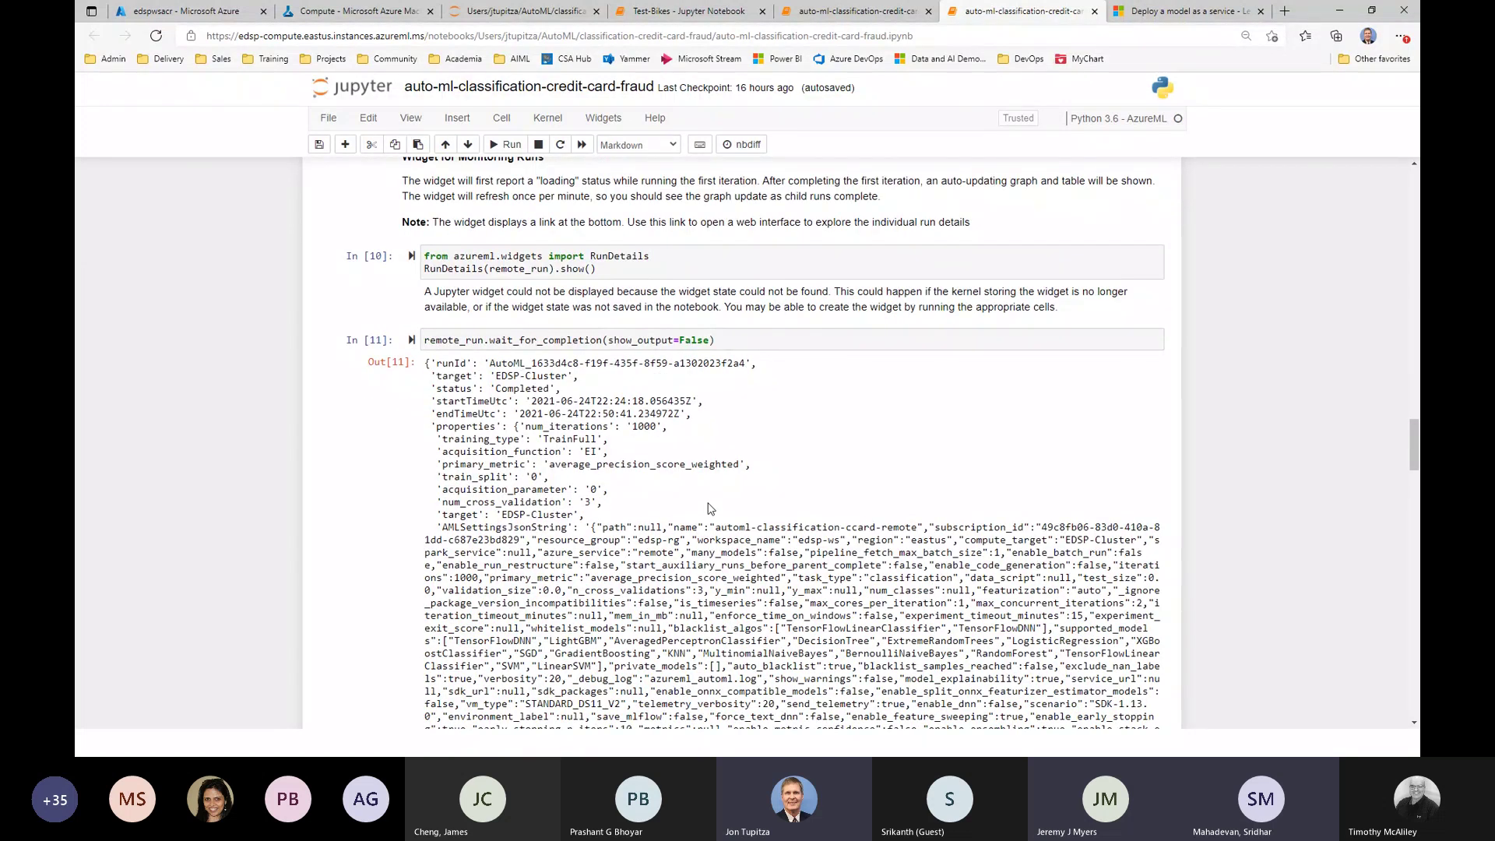
scroll(710, 509, "down", 10)
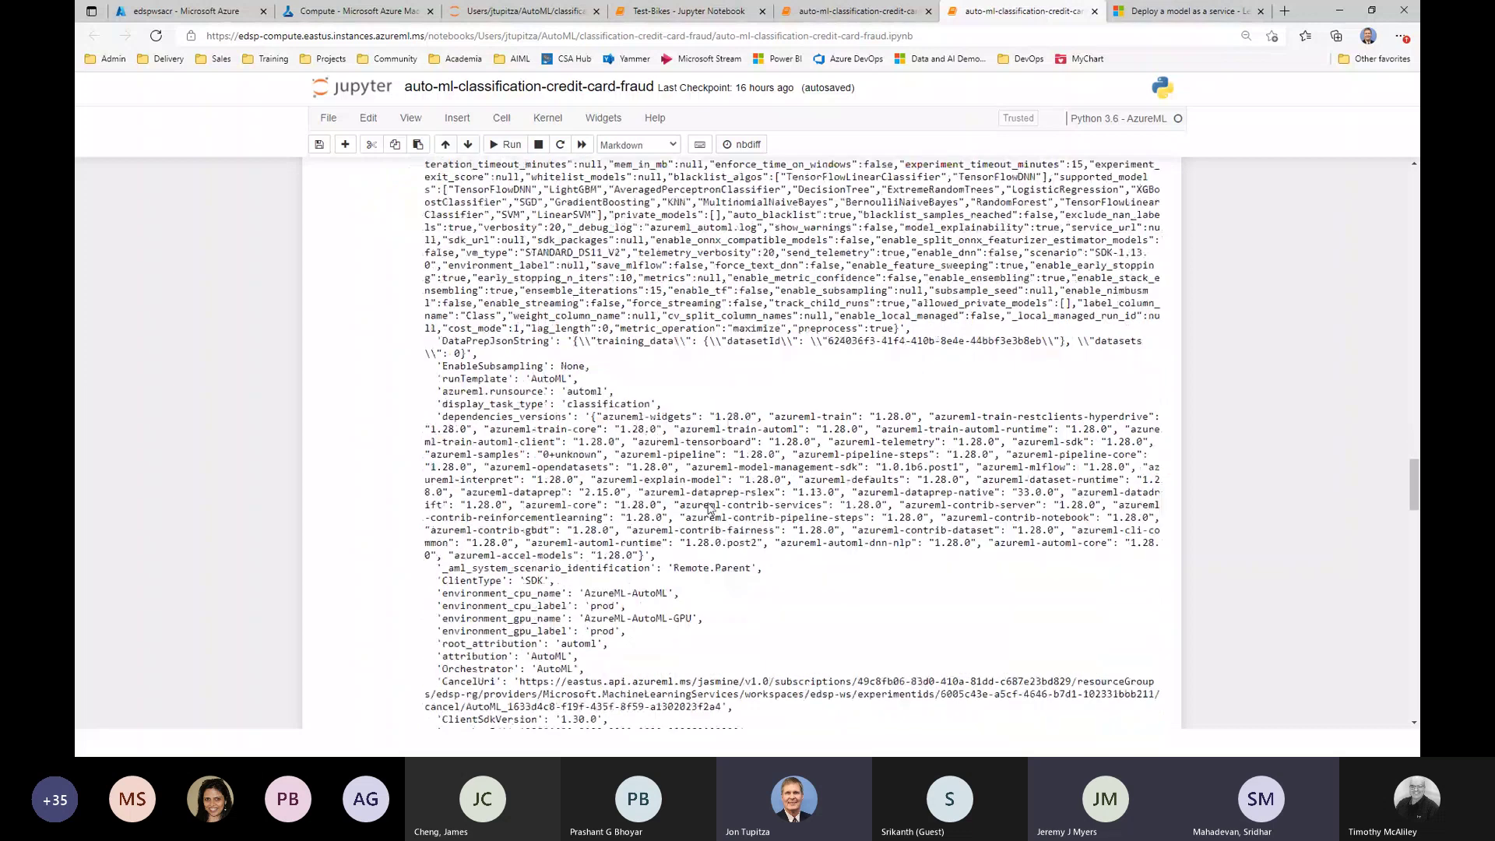
scroll(709, 503, "down", 2)
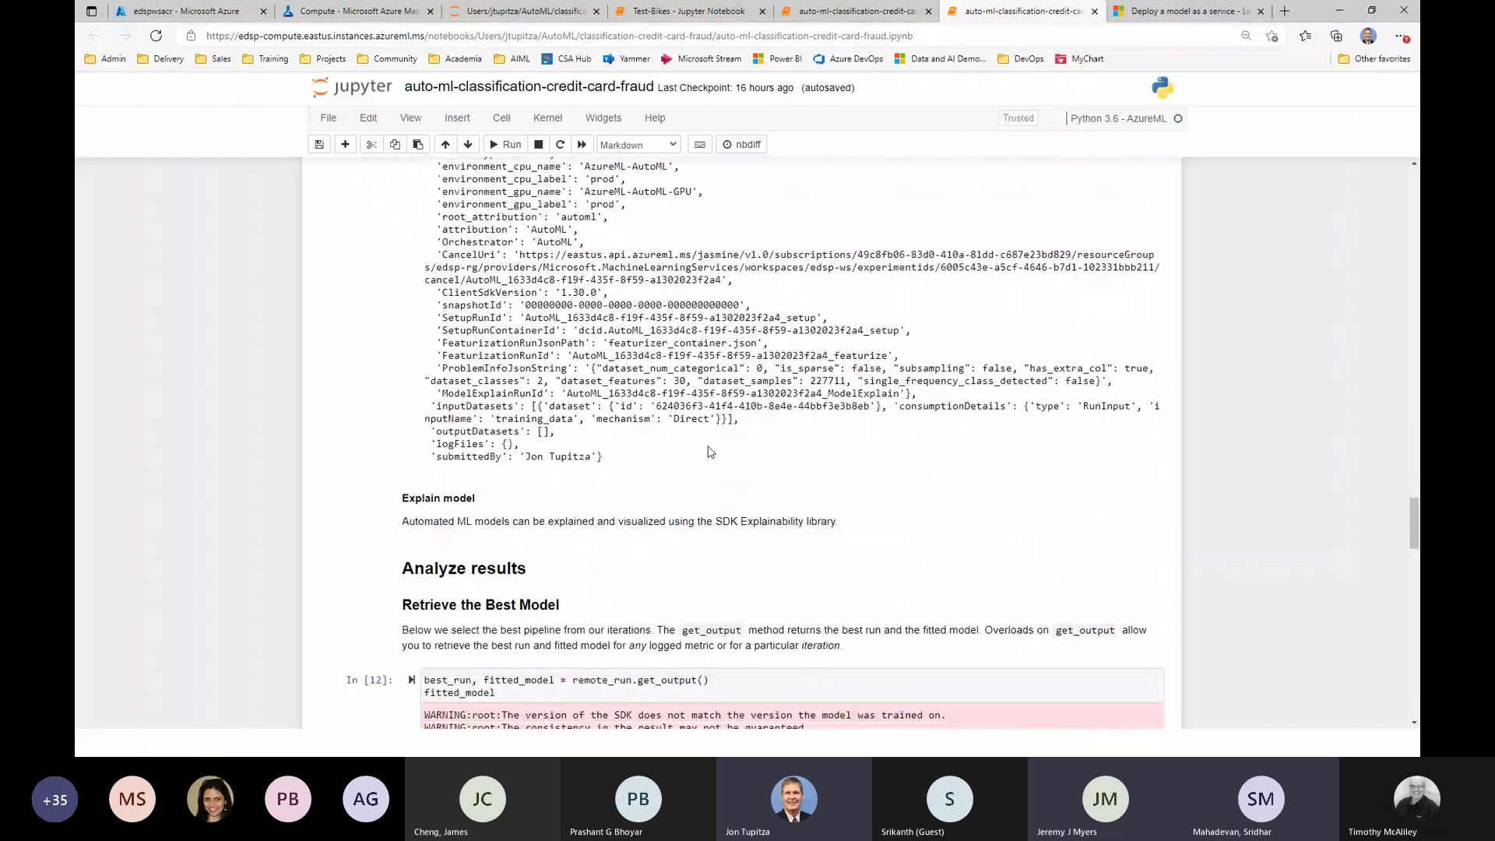
scroll(709, 452, "down", 3)
scroll(366, 510, "down", 6)
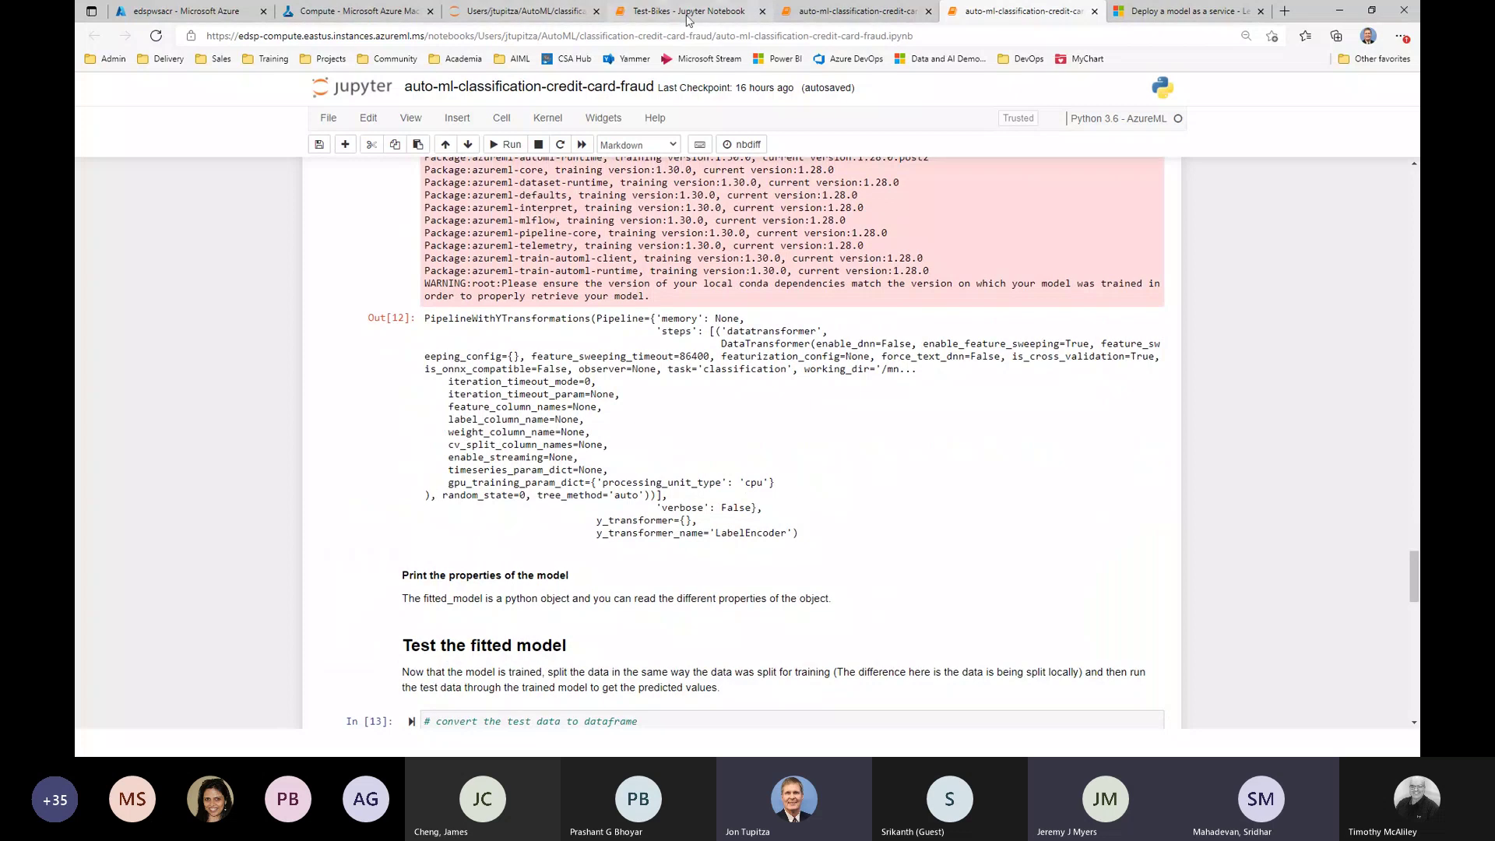
- Return to the demo notebook and read the cells that retrieve the best model, test it and calculate the prediction metrics
left_click(855, 14)
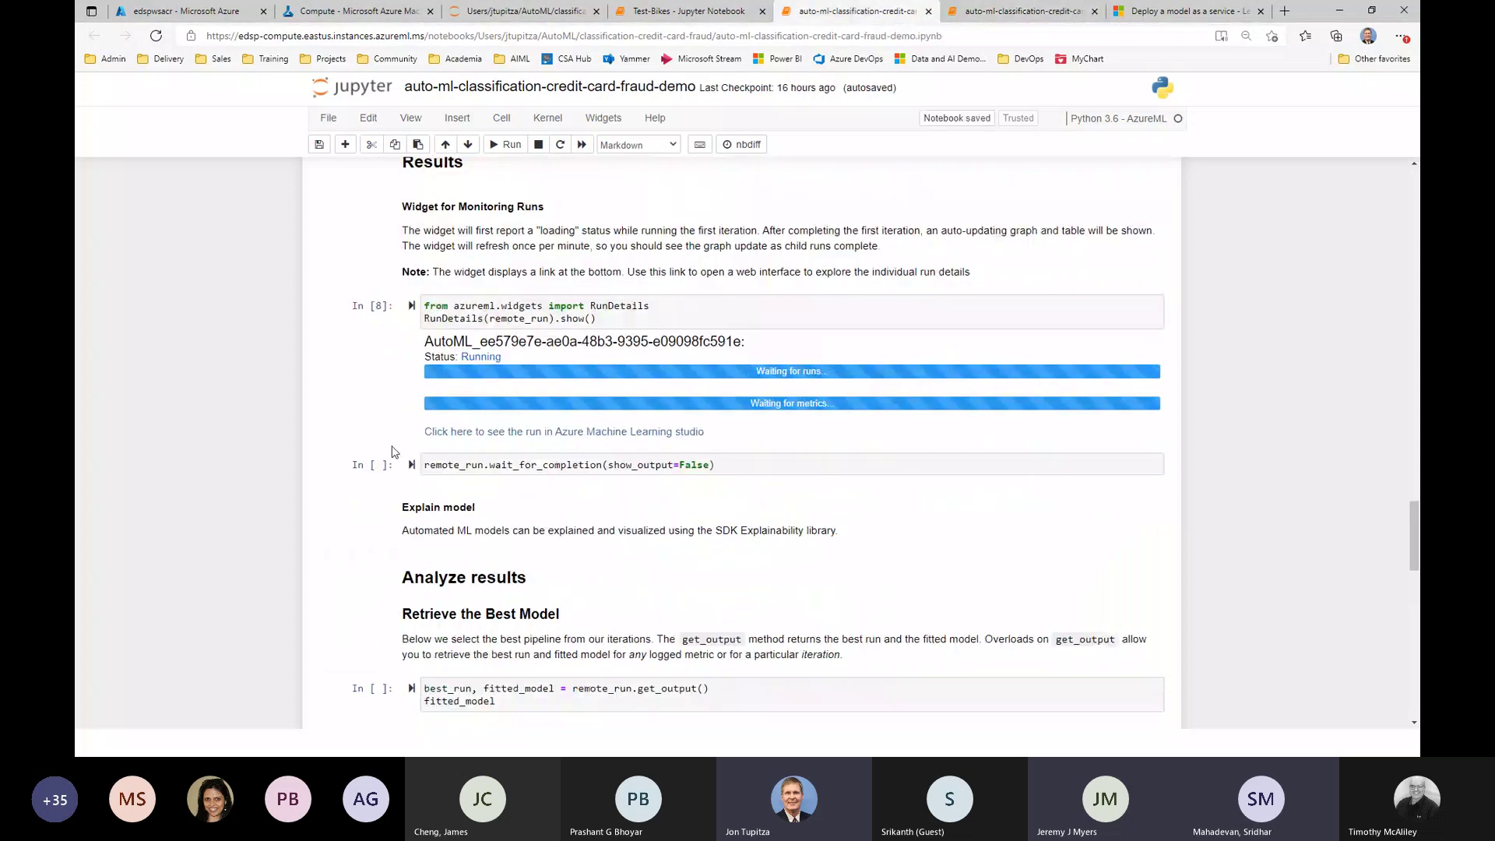
scroll(337, 544, "down", 1)
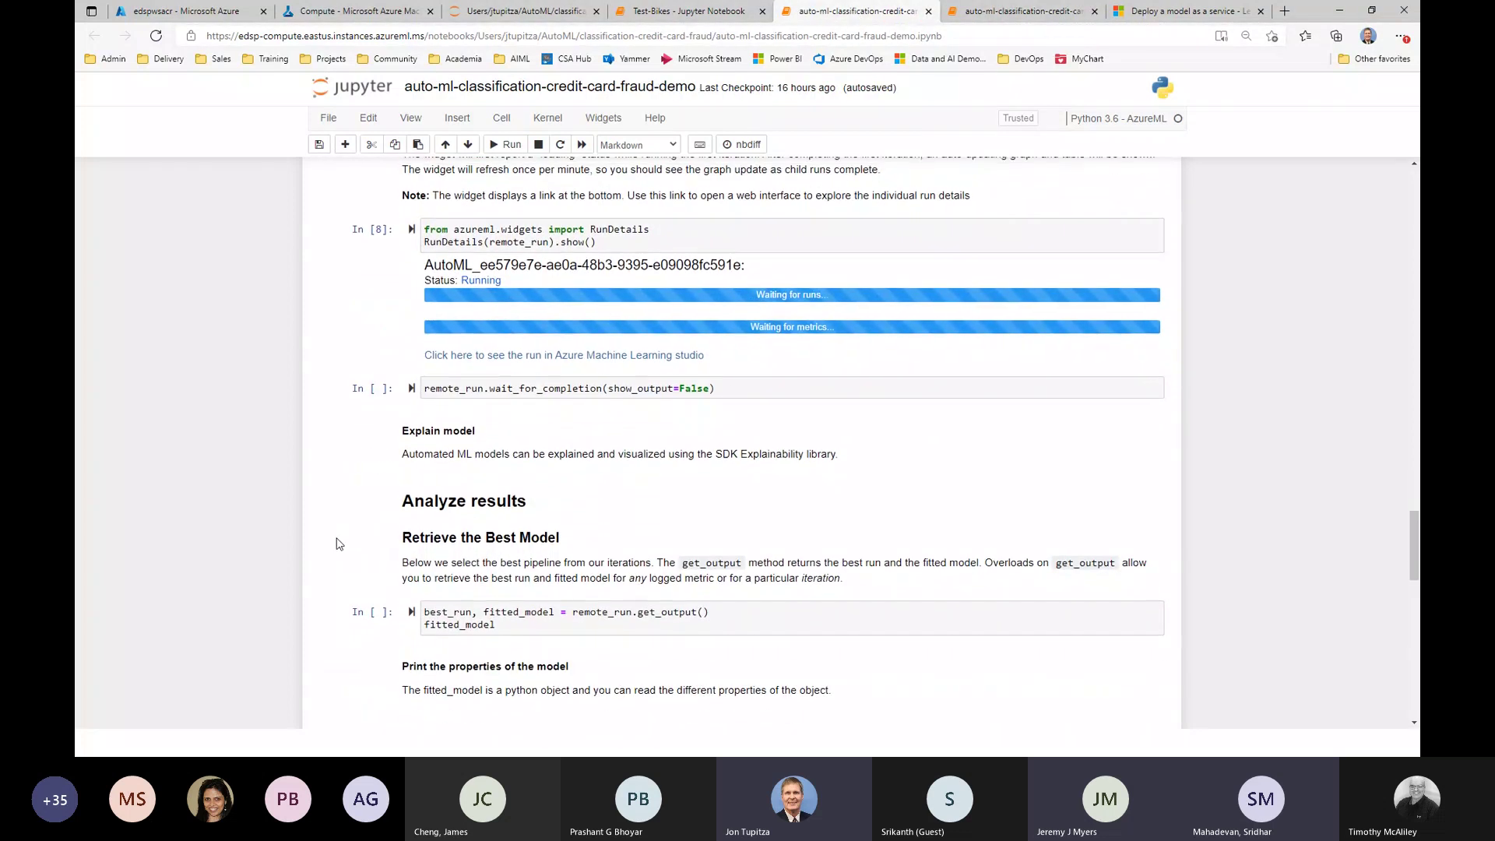
scroll(337, 543, "down", 1)
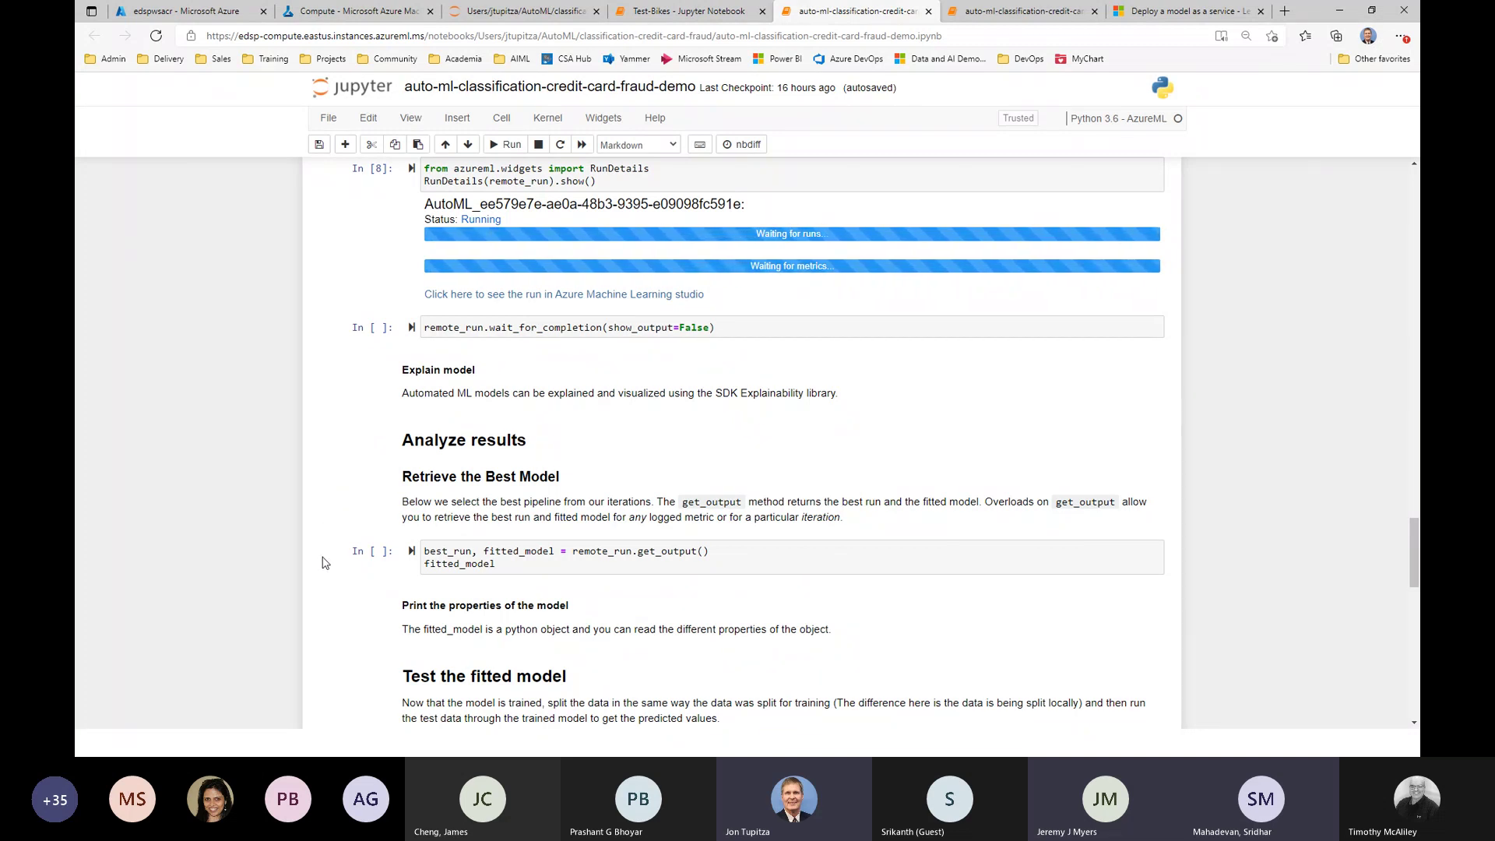
scroll(326, 562, "down", 4)
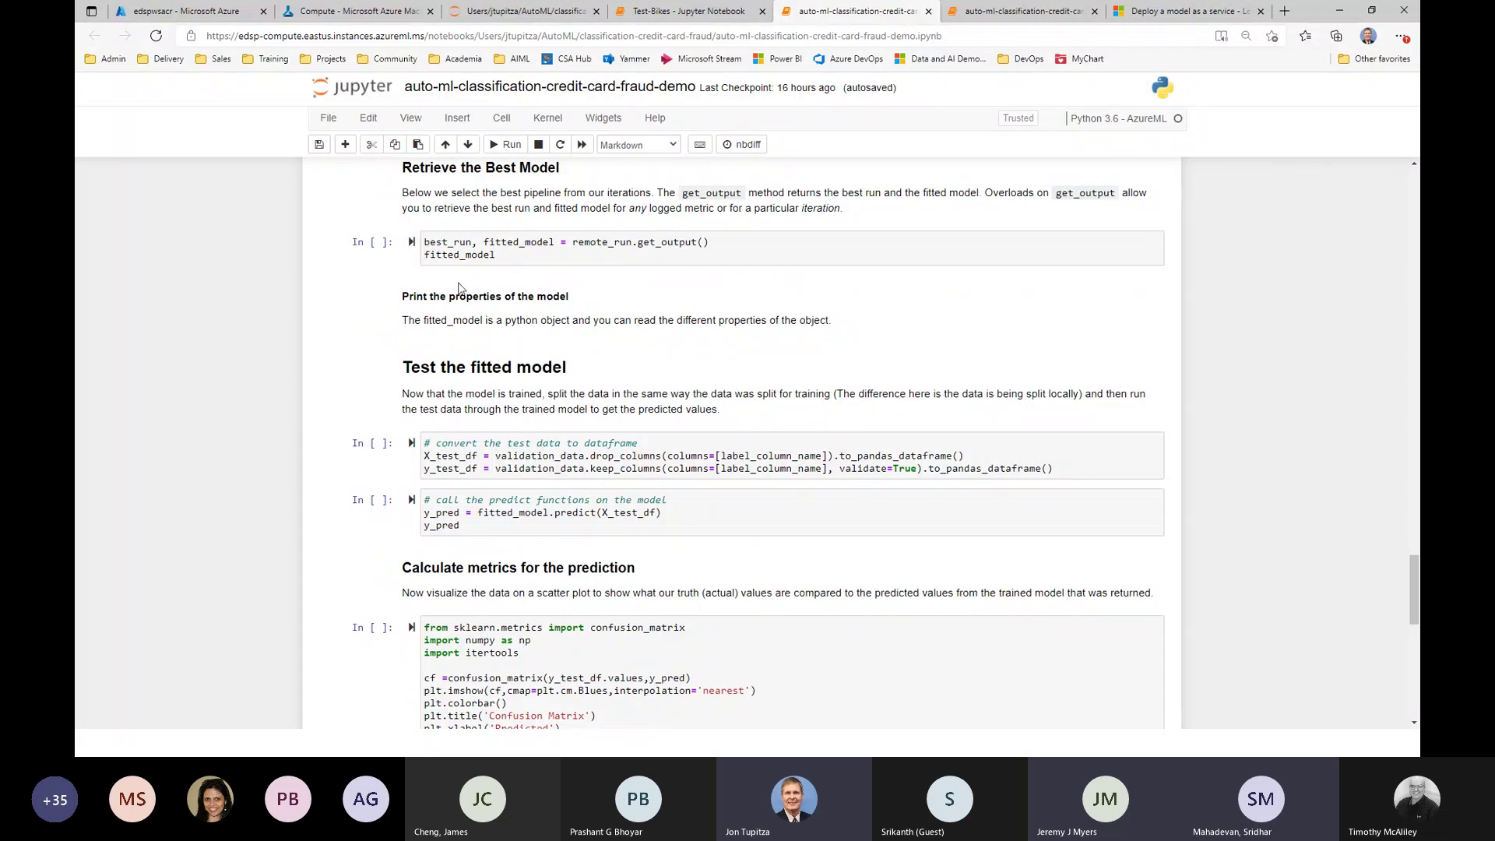
scroll(638, 467, "down", 1)
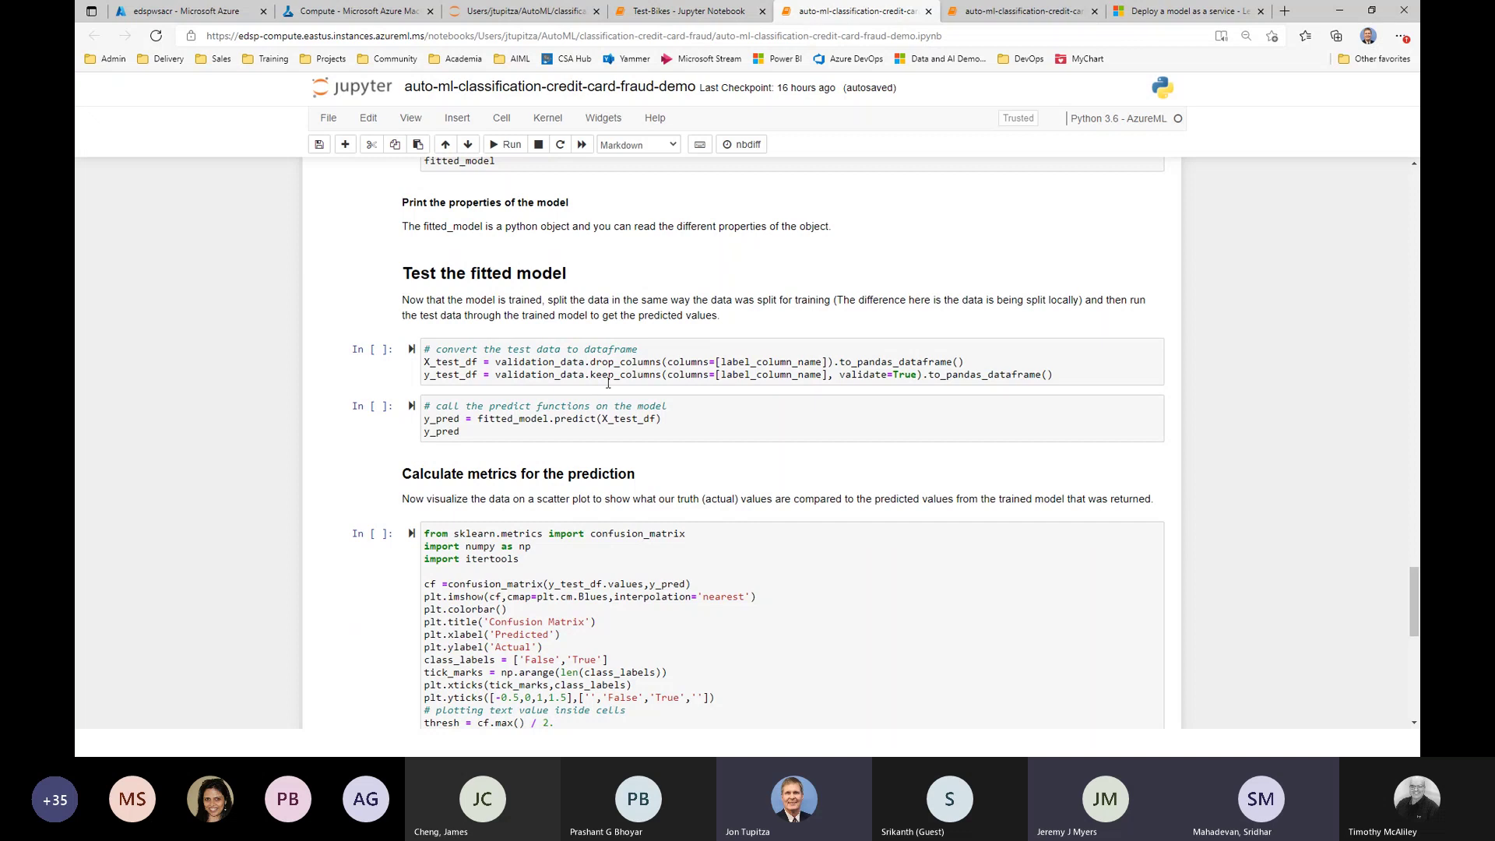
scroll(381, 505, "down", 3)
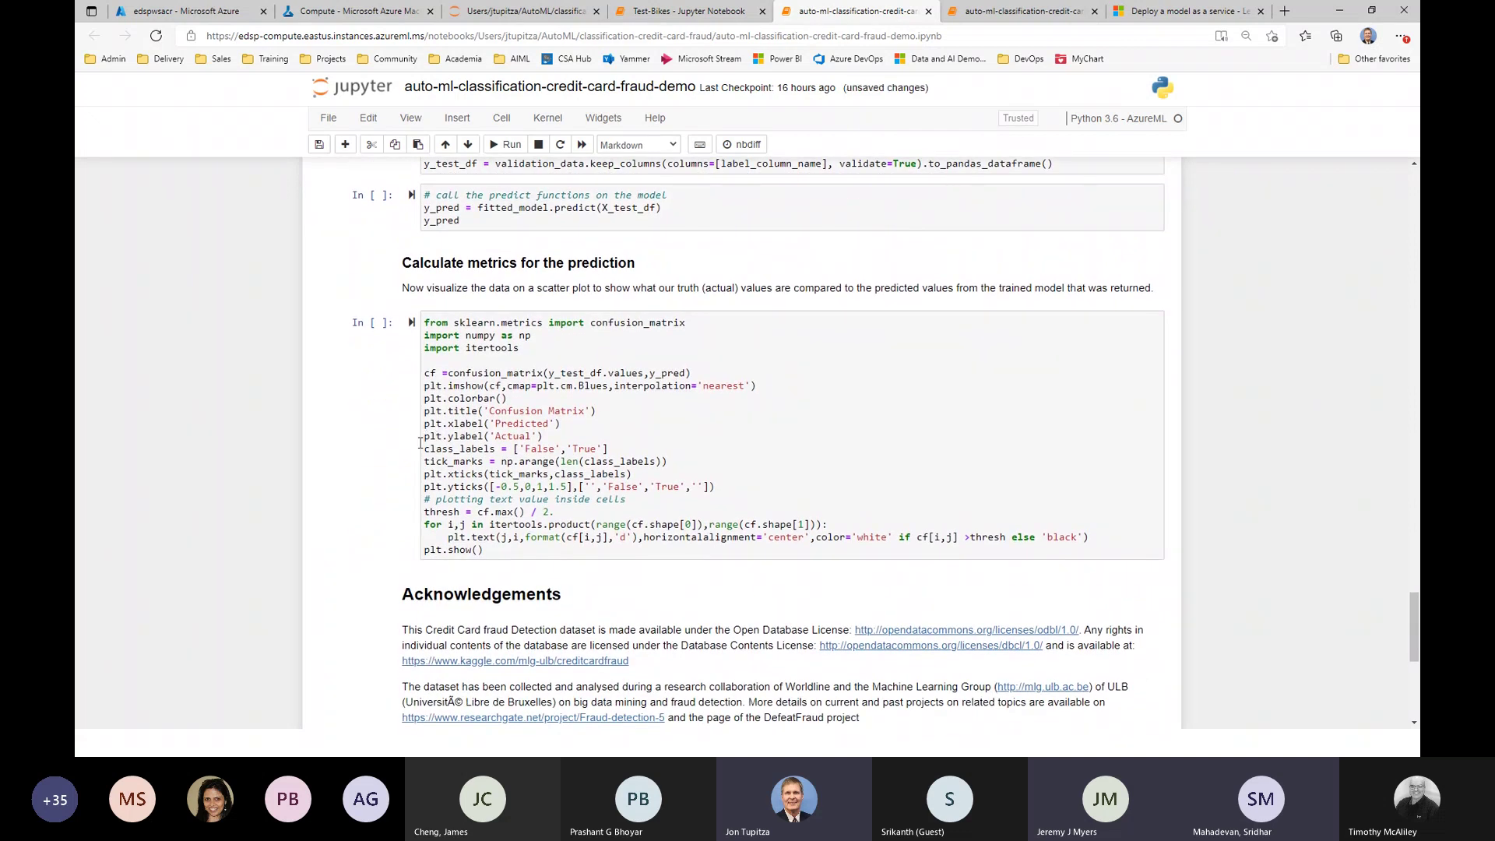
scroll(362, 505, "down", 5)
scroll(362, 505, "up", 5)
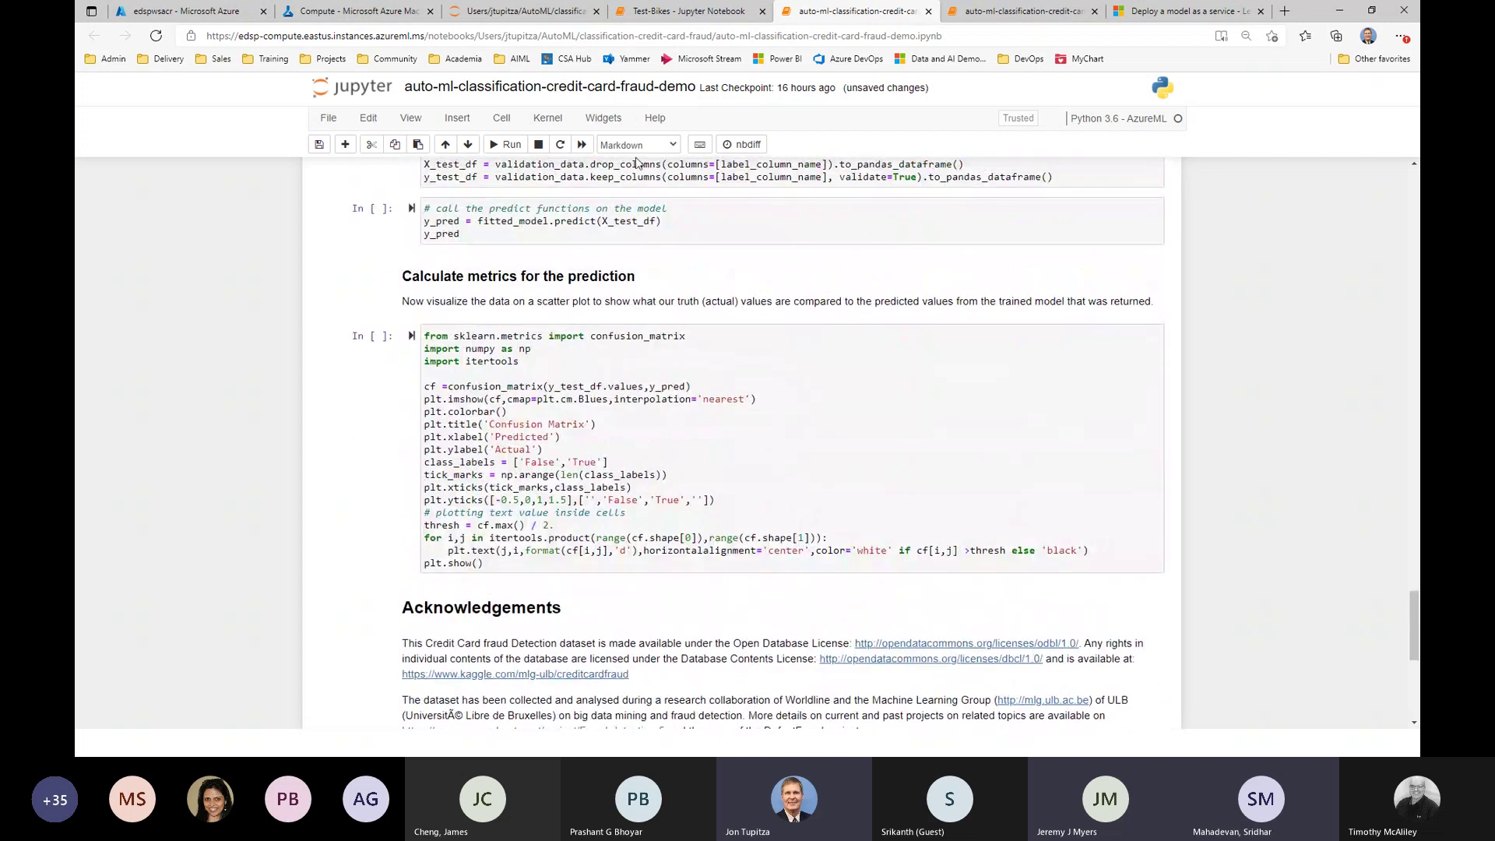
- Examine the fitted model's predictions and the confusion matrix in the completed credit card fraud notebook
left_click(1014, 14)
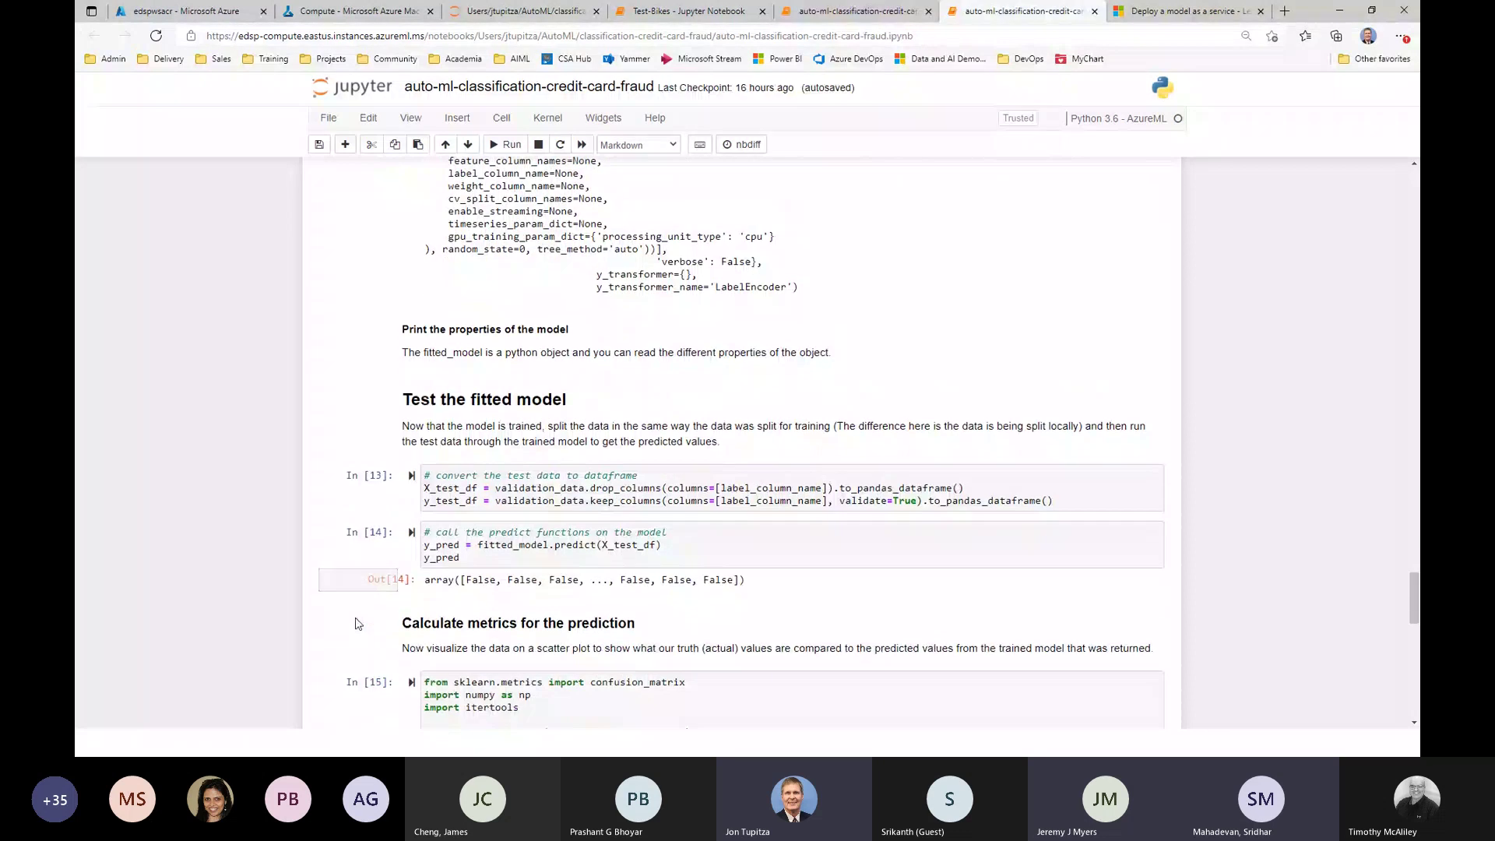
scroll(357, 591, "down", 2)
scroll(356, 551, "down", 3)
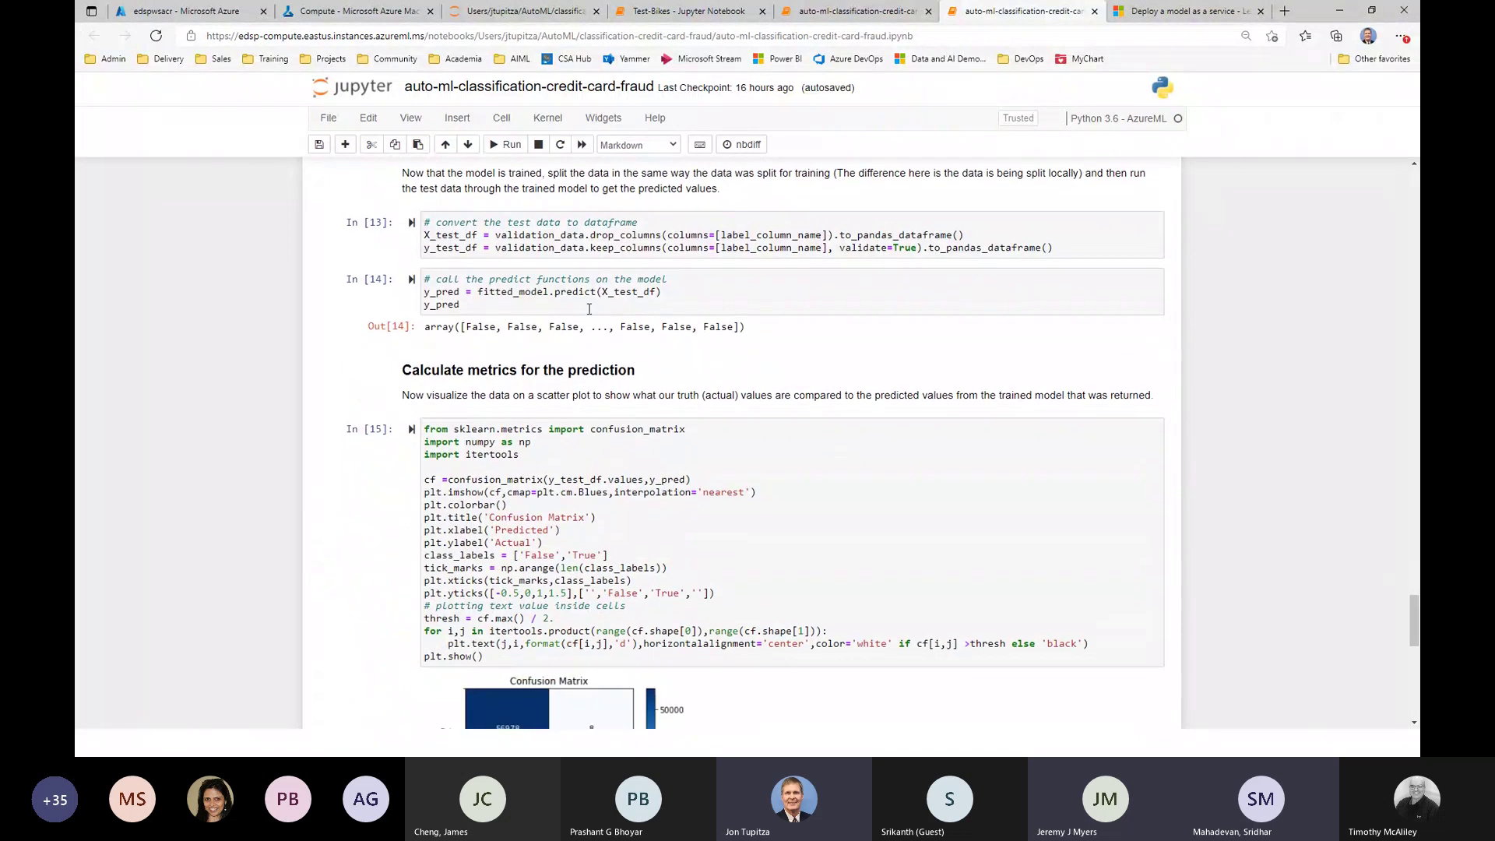
scroll(357, 529, "down", 5)
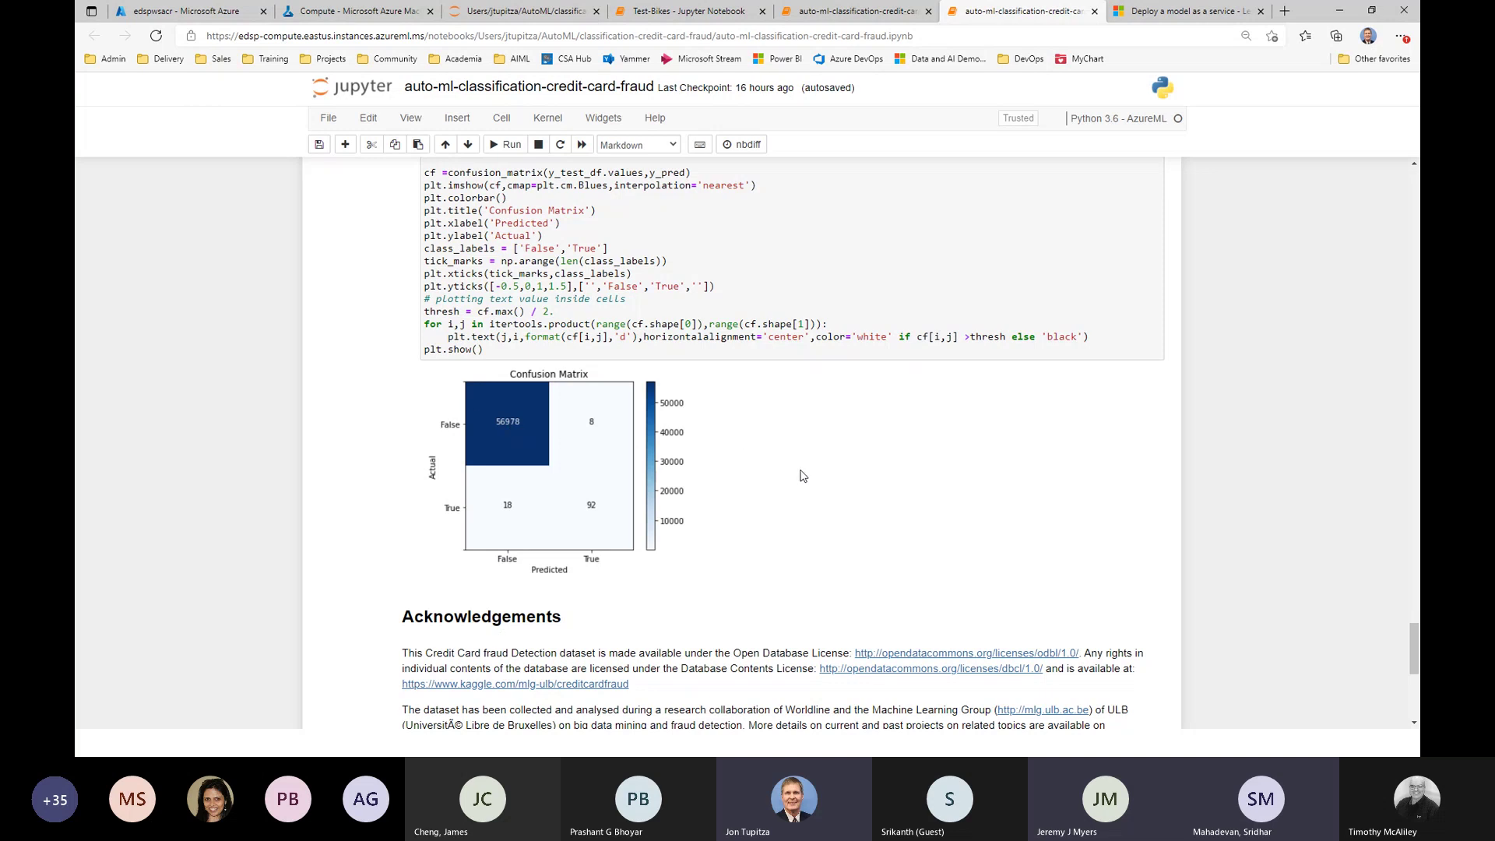
scroll(802, 475, "up", 2)
scroll(802, 475, "down", 1)
scroll(803, 475, "down", 1)
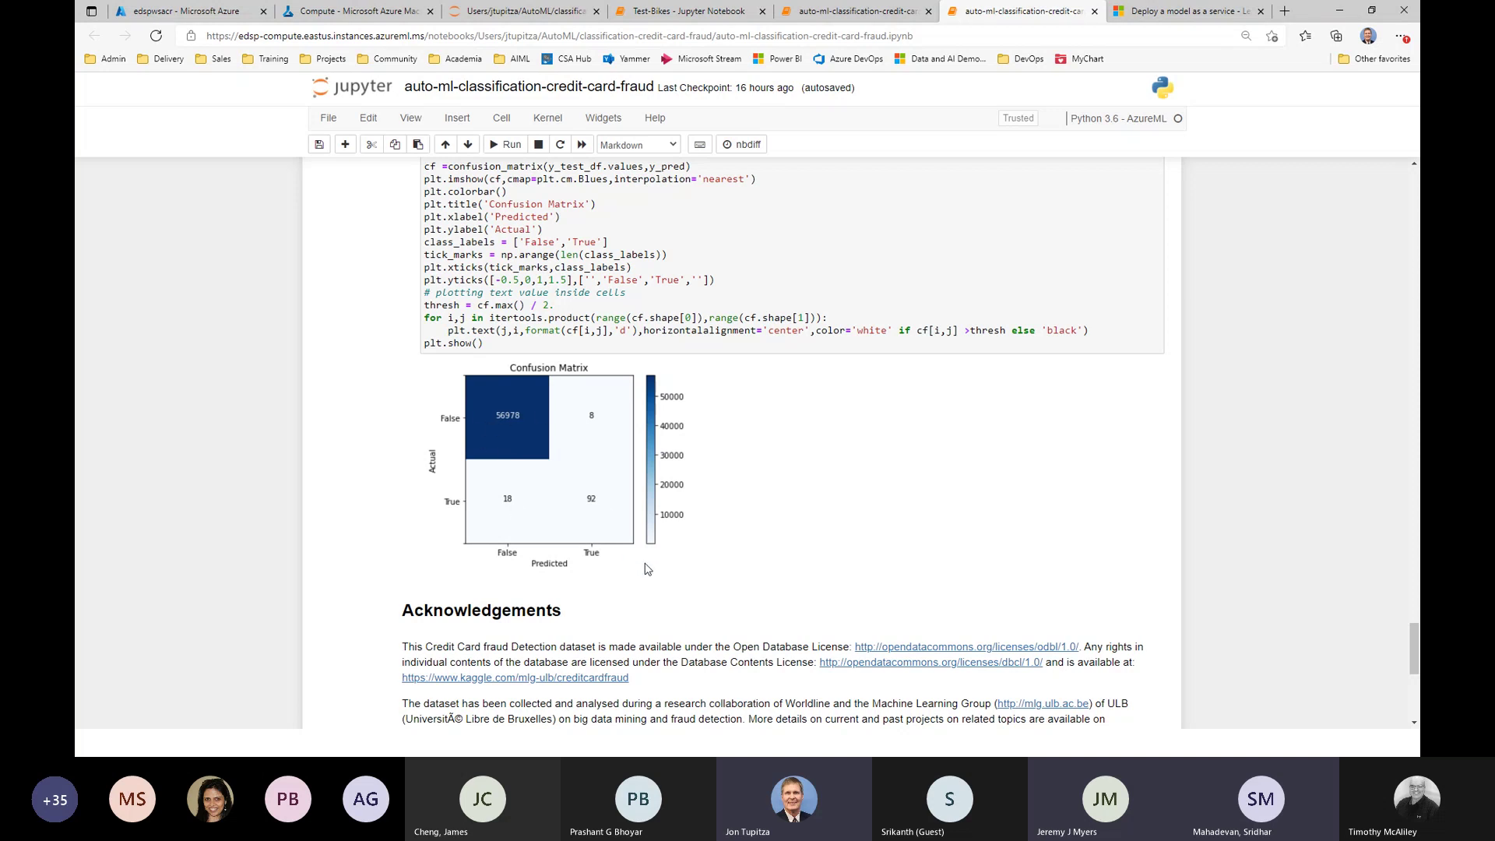
scroll(744, 560, "down", 1)
scroll(745, 562, "up", 1)
scroll(744, 563, "up", 2)
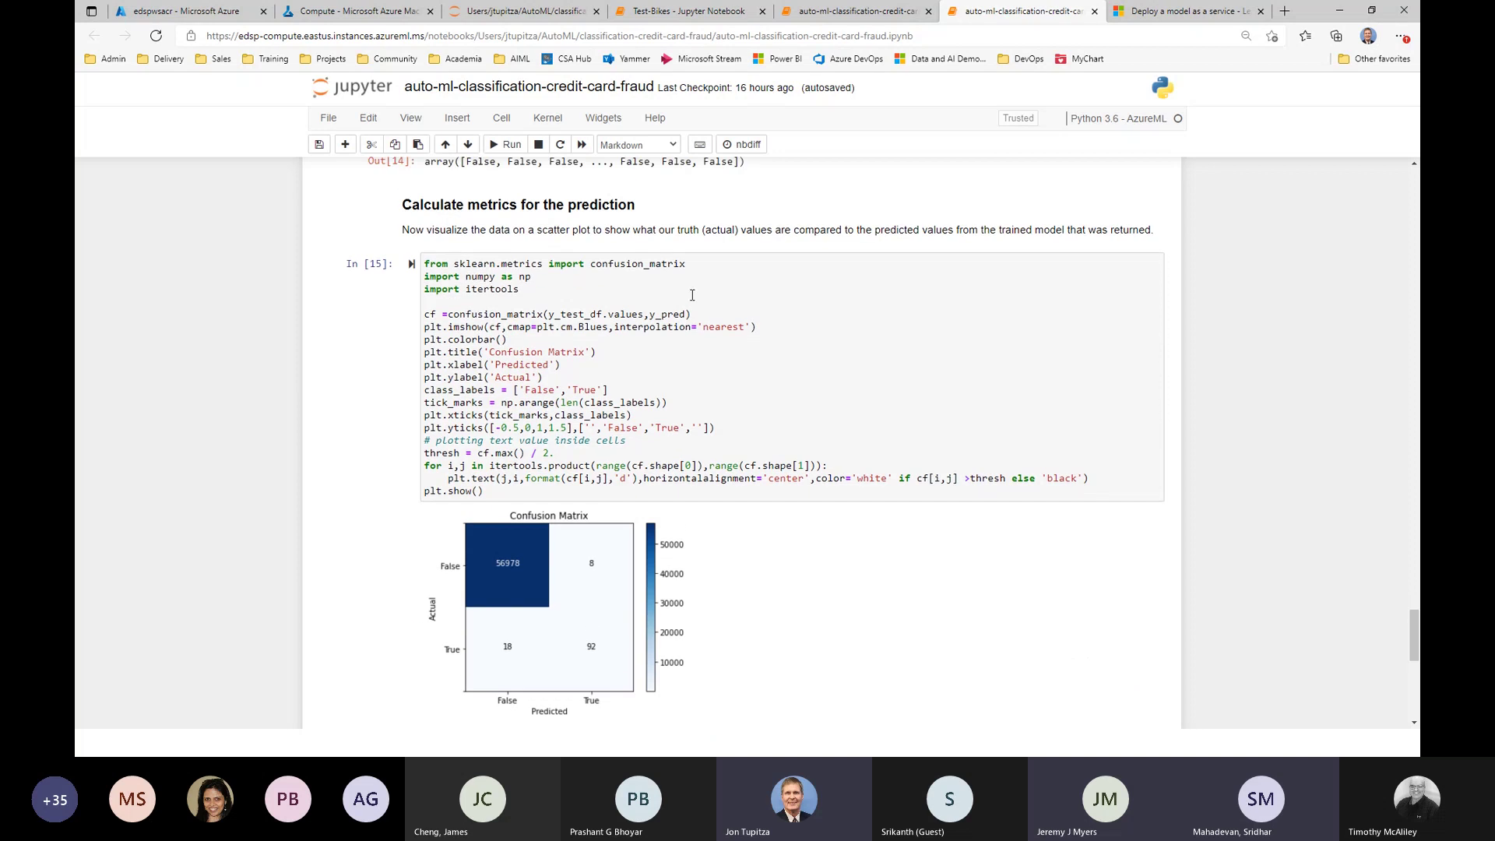
scroll(838, 324, "up", 2)
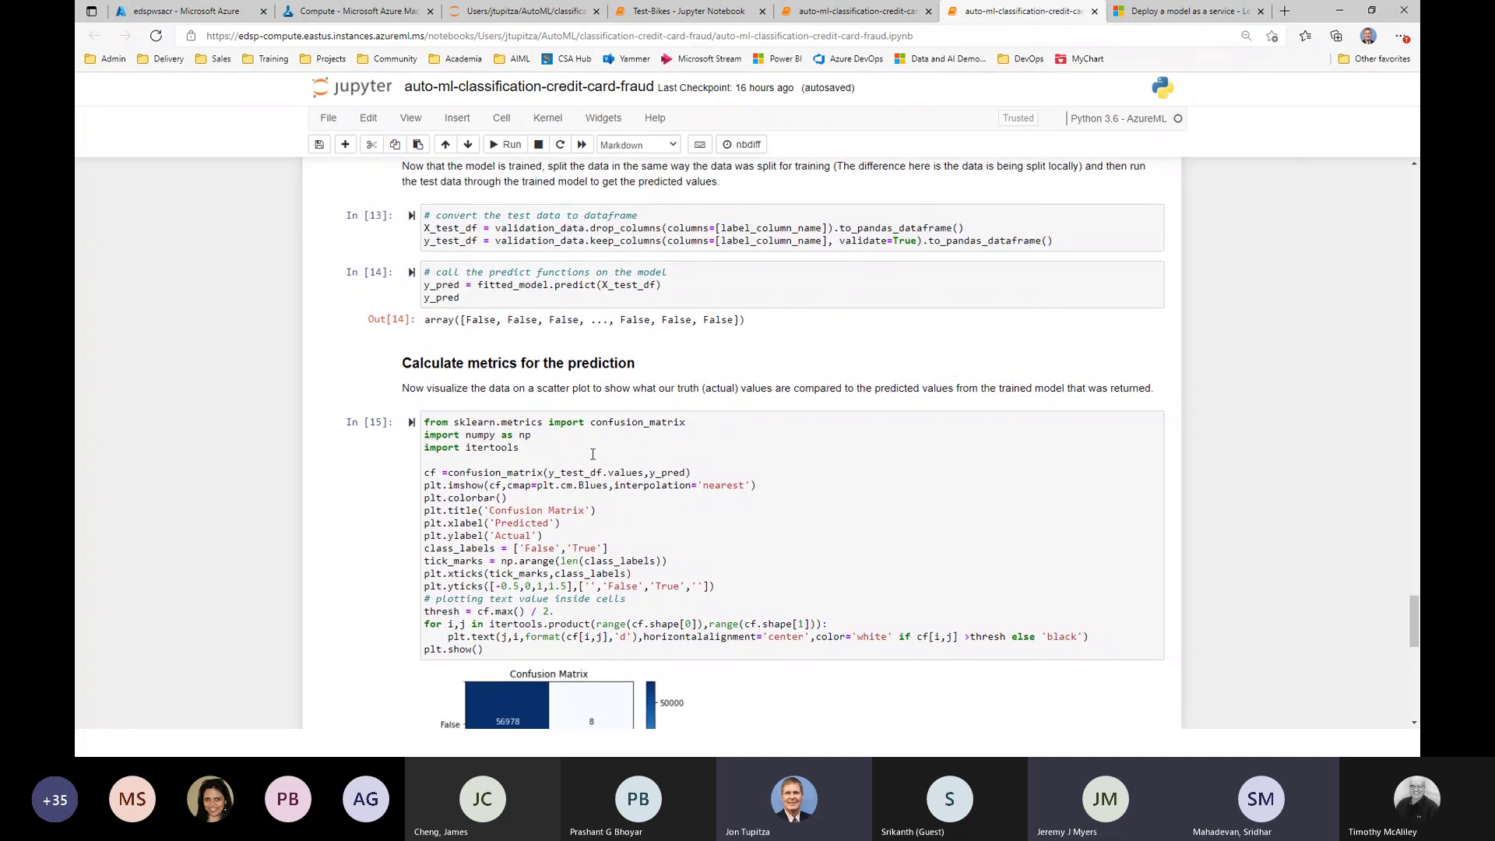
scroll(726, 469, "up", 2)
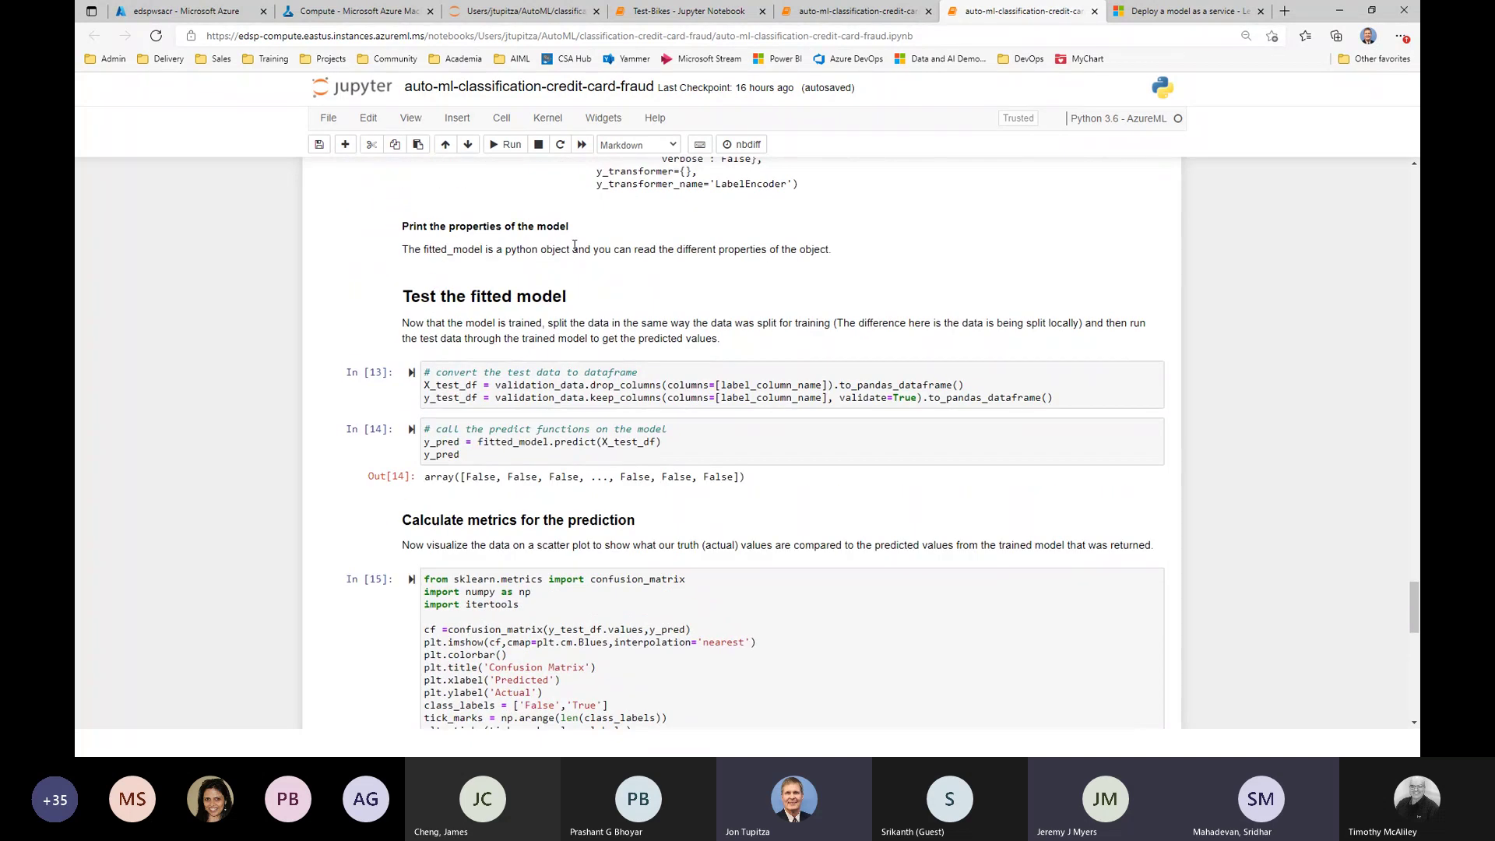
- Switch to Azure Machine Learning studio, open the sample notebooks and expand the tutorials and how-to-use-azureml folders
left_click(333, 15)
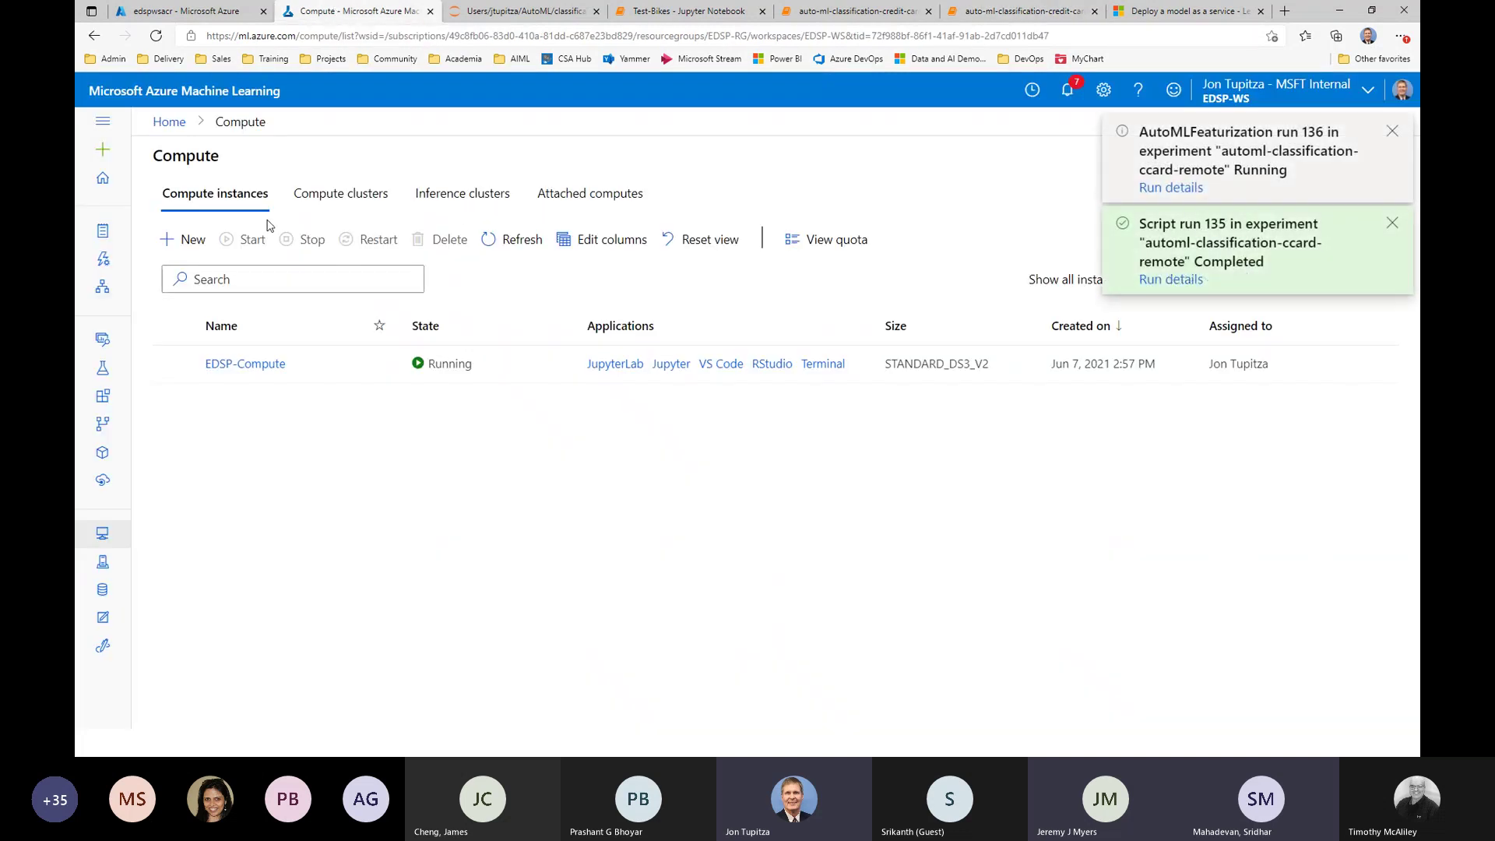
left_click(106, 238)
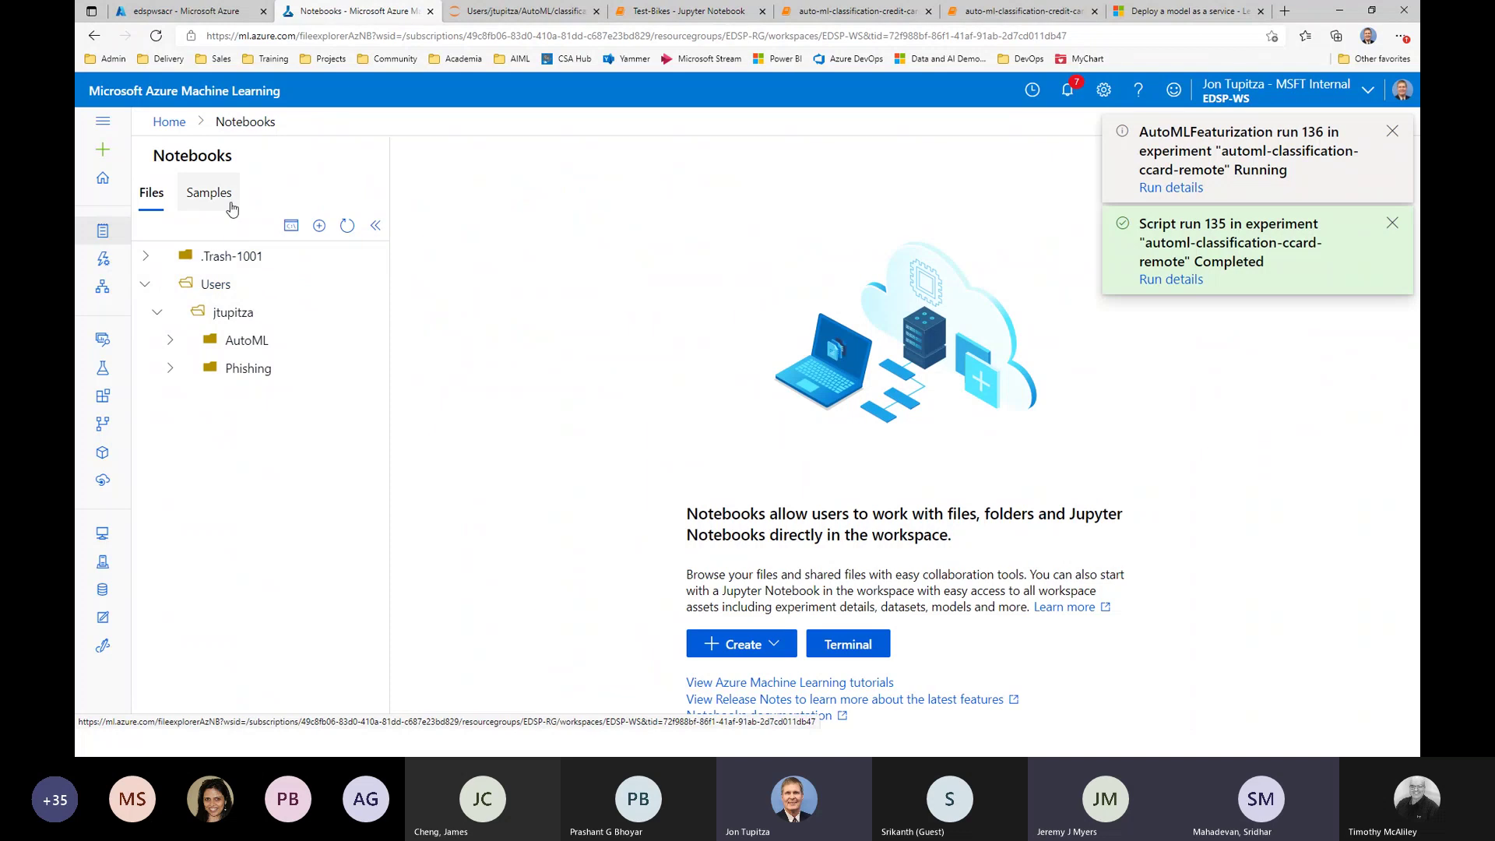
left_click(209, 192)
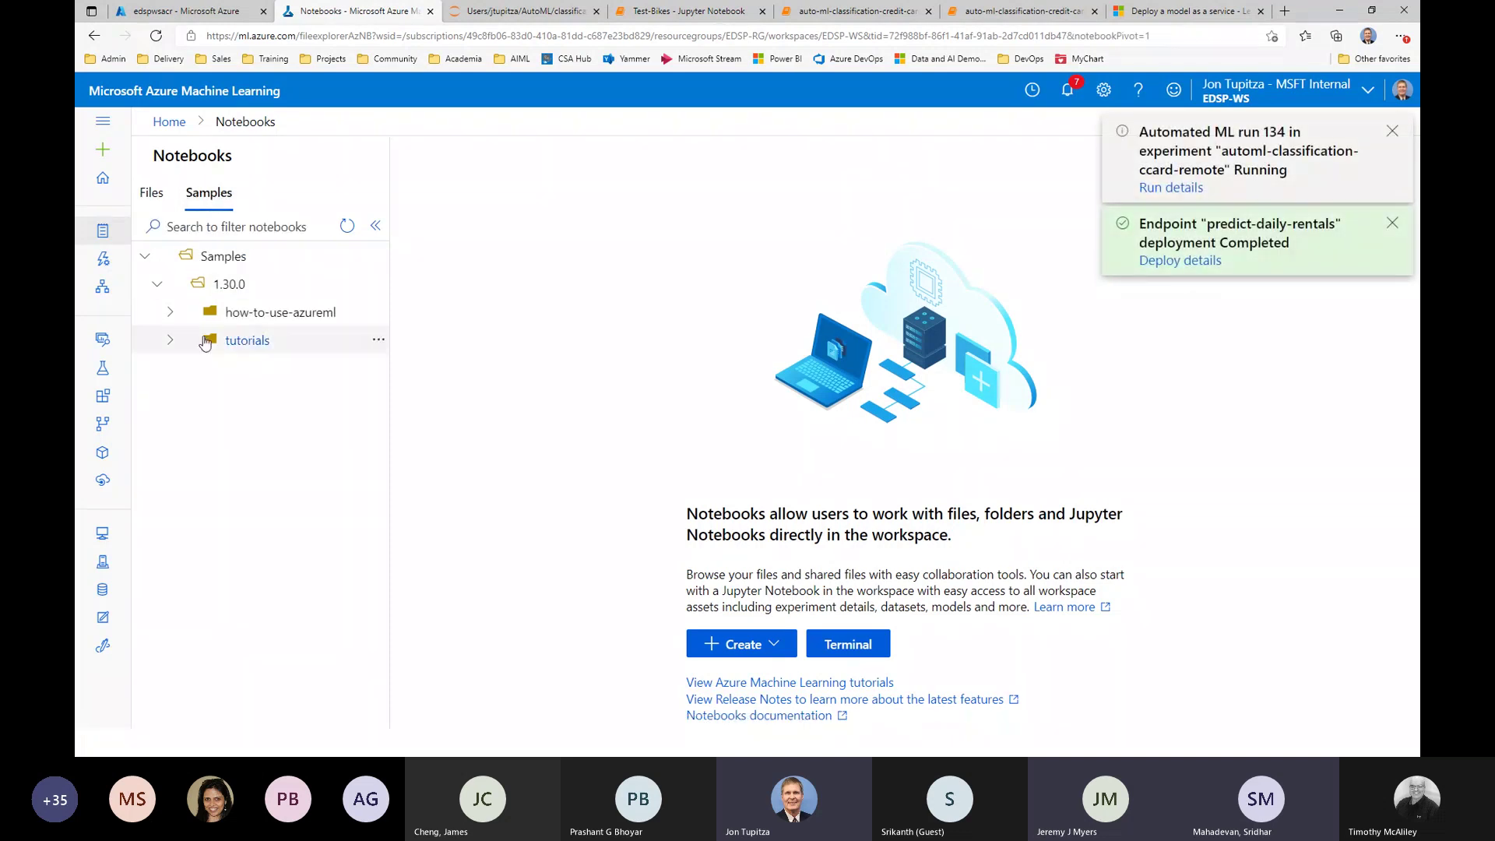
left_click(169, 340)
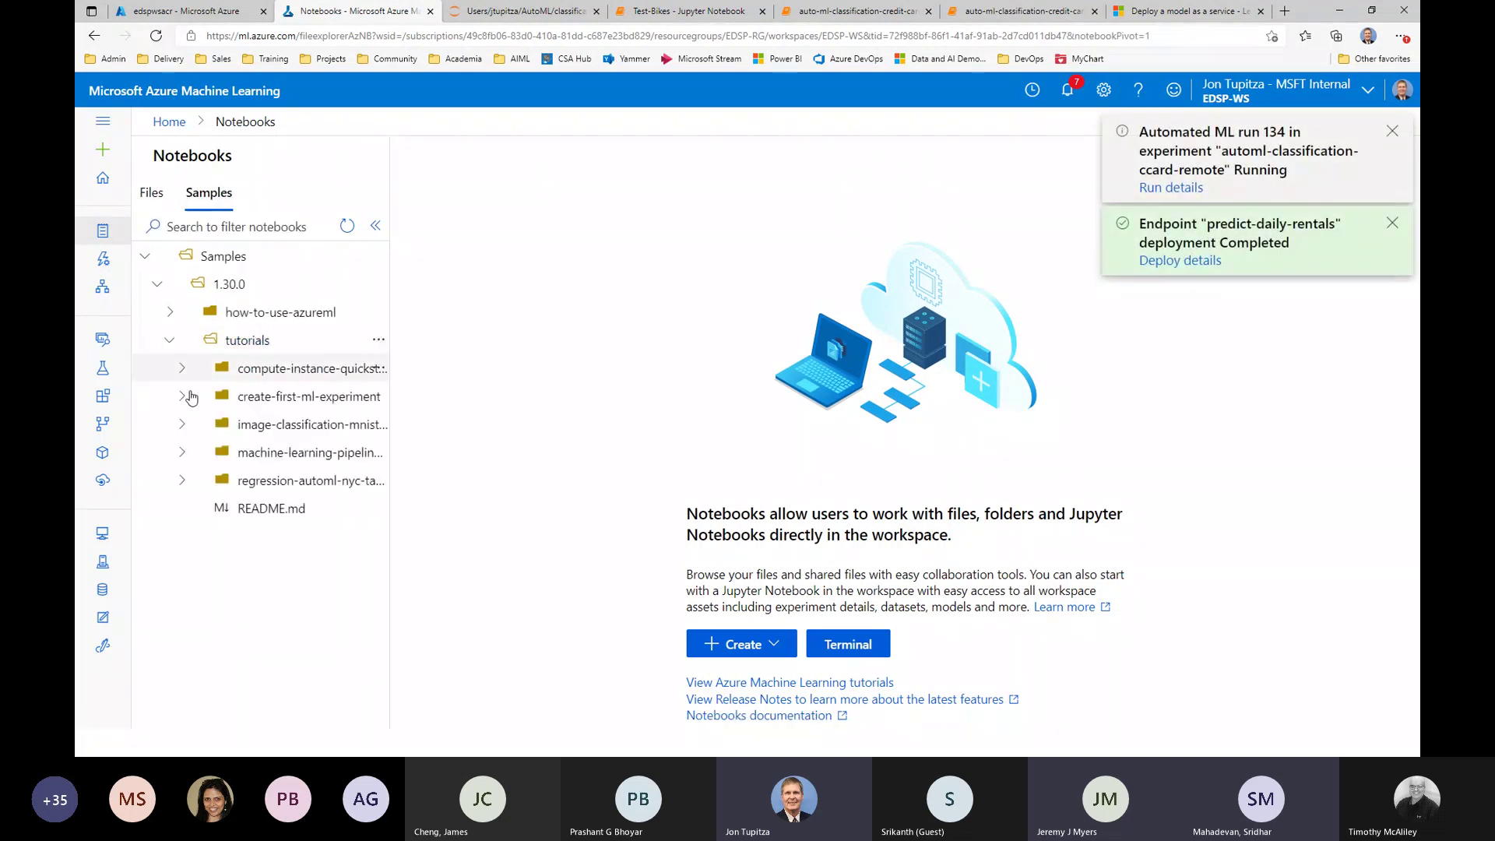
left_click(170, 312)
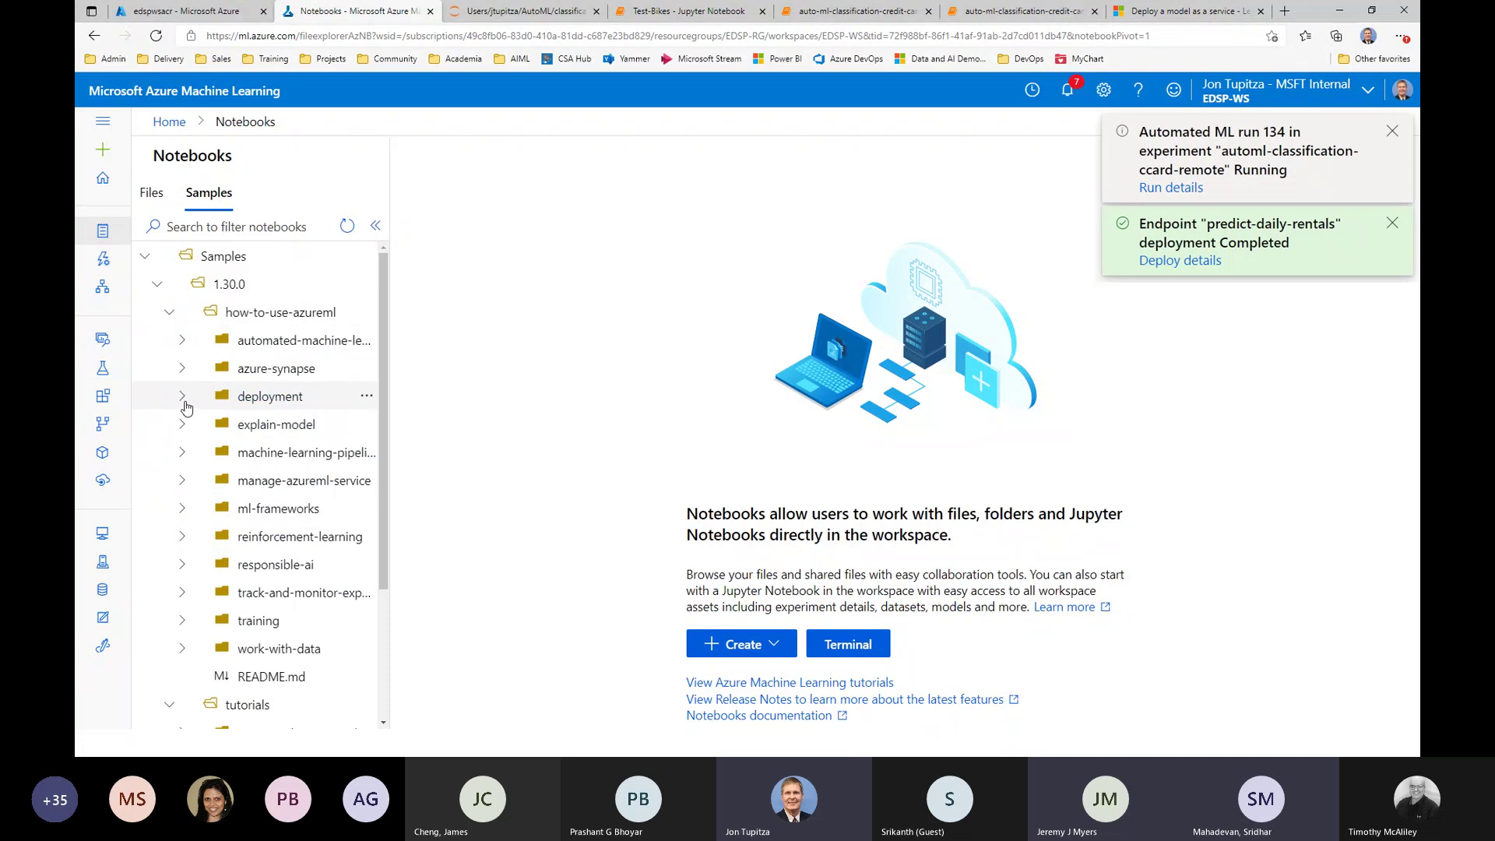
left_click(182, 396)
left_click(180, 396)
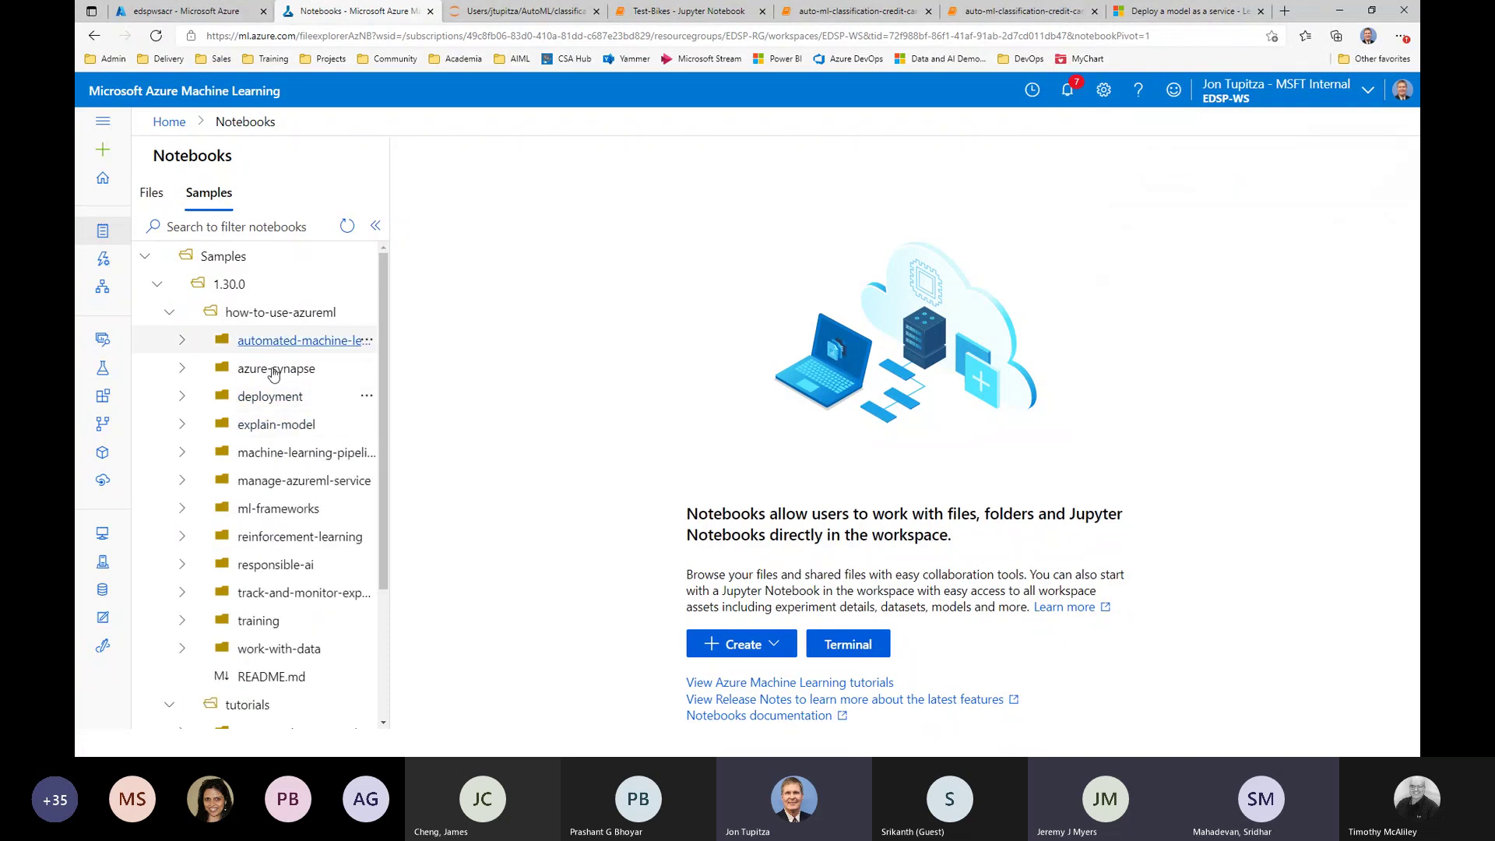
- Clone the deployment samples folder from how-to-use-azureml into the personal directory under Users
left_click(367, 397)
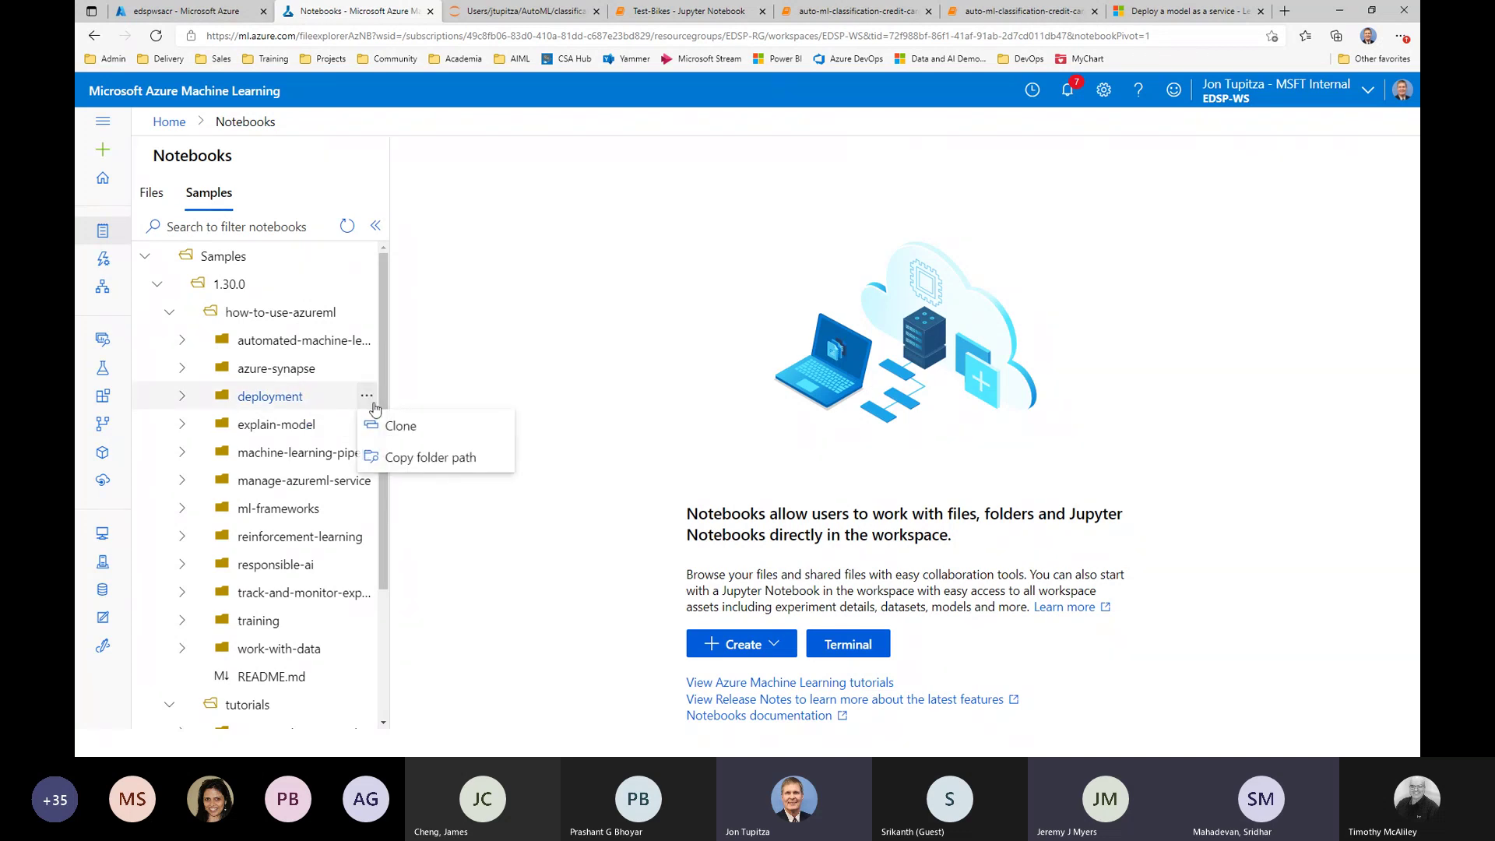
left_click(388, 431)
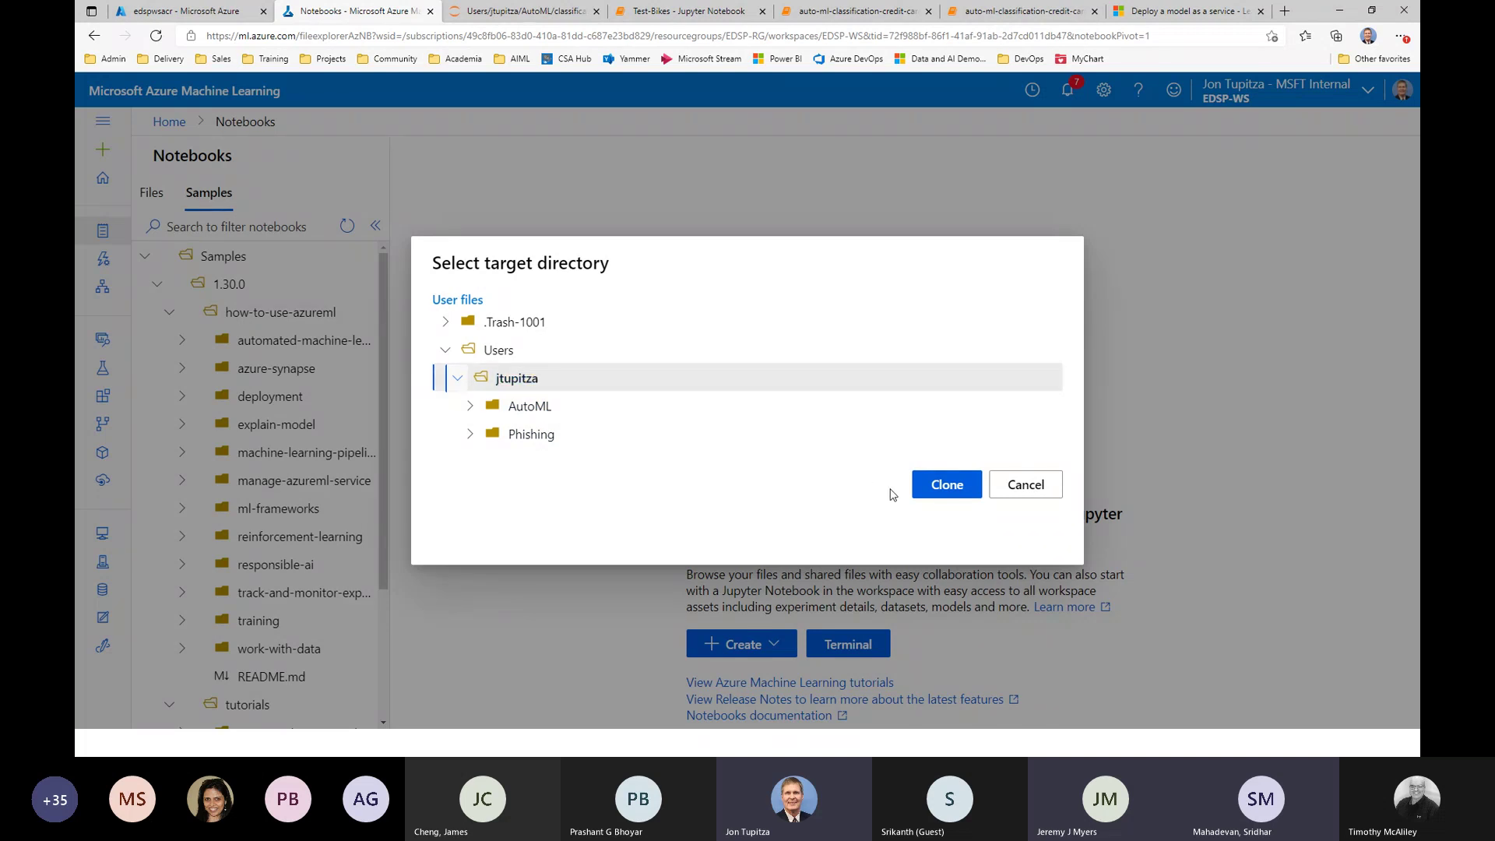
left_click(938, 489)
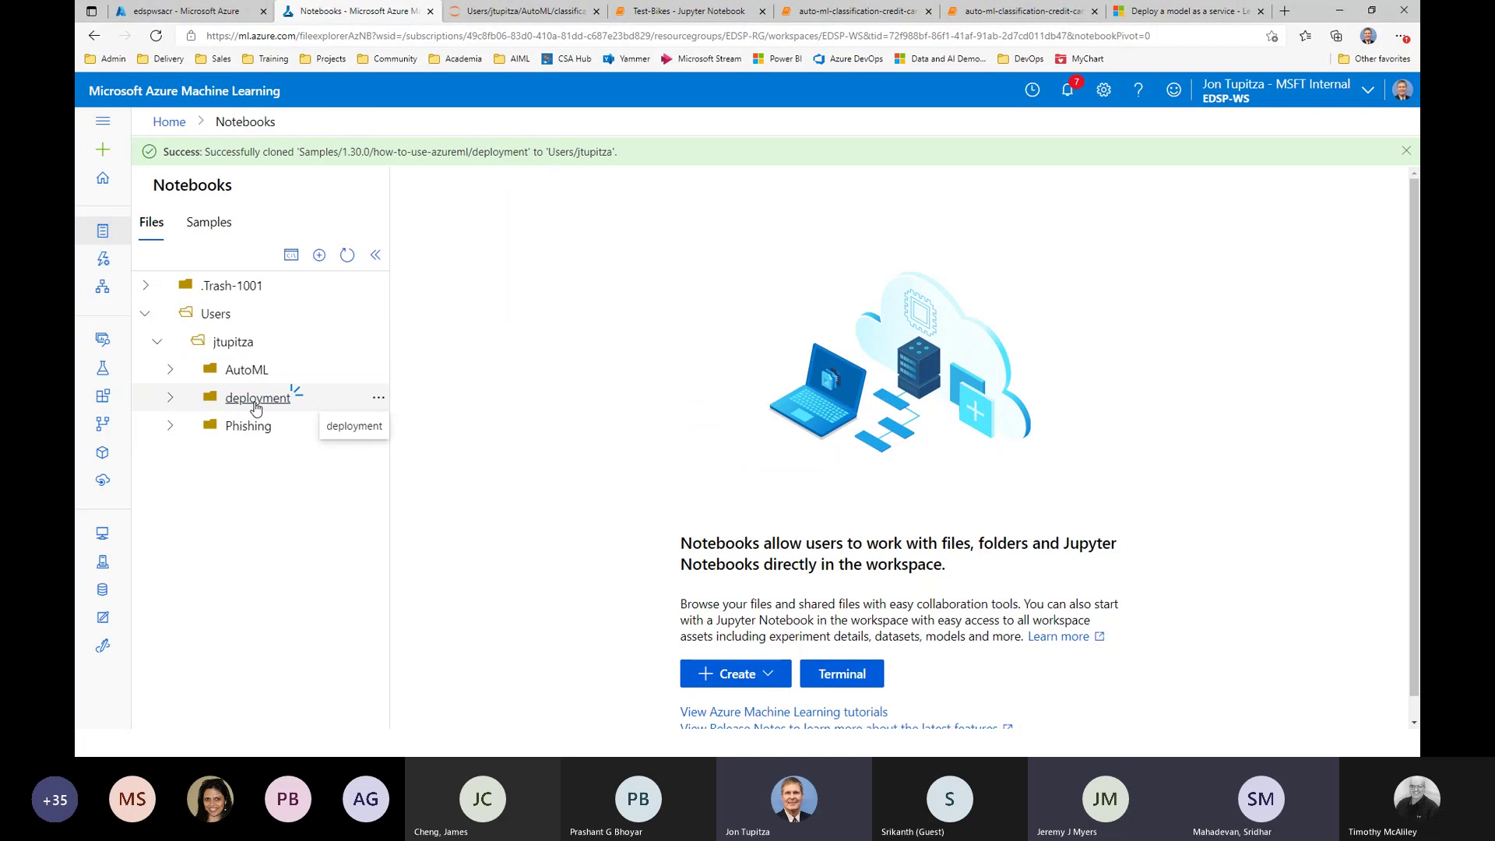
- Check the subfolders of the cloned deployment folder, collapse it, and expand the AutoML folder in the user files
left_click(256, 408)
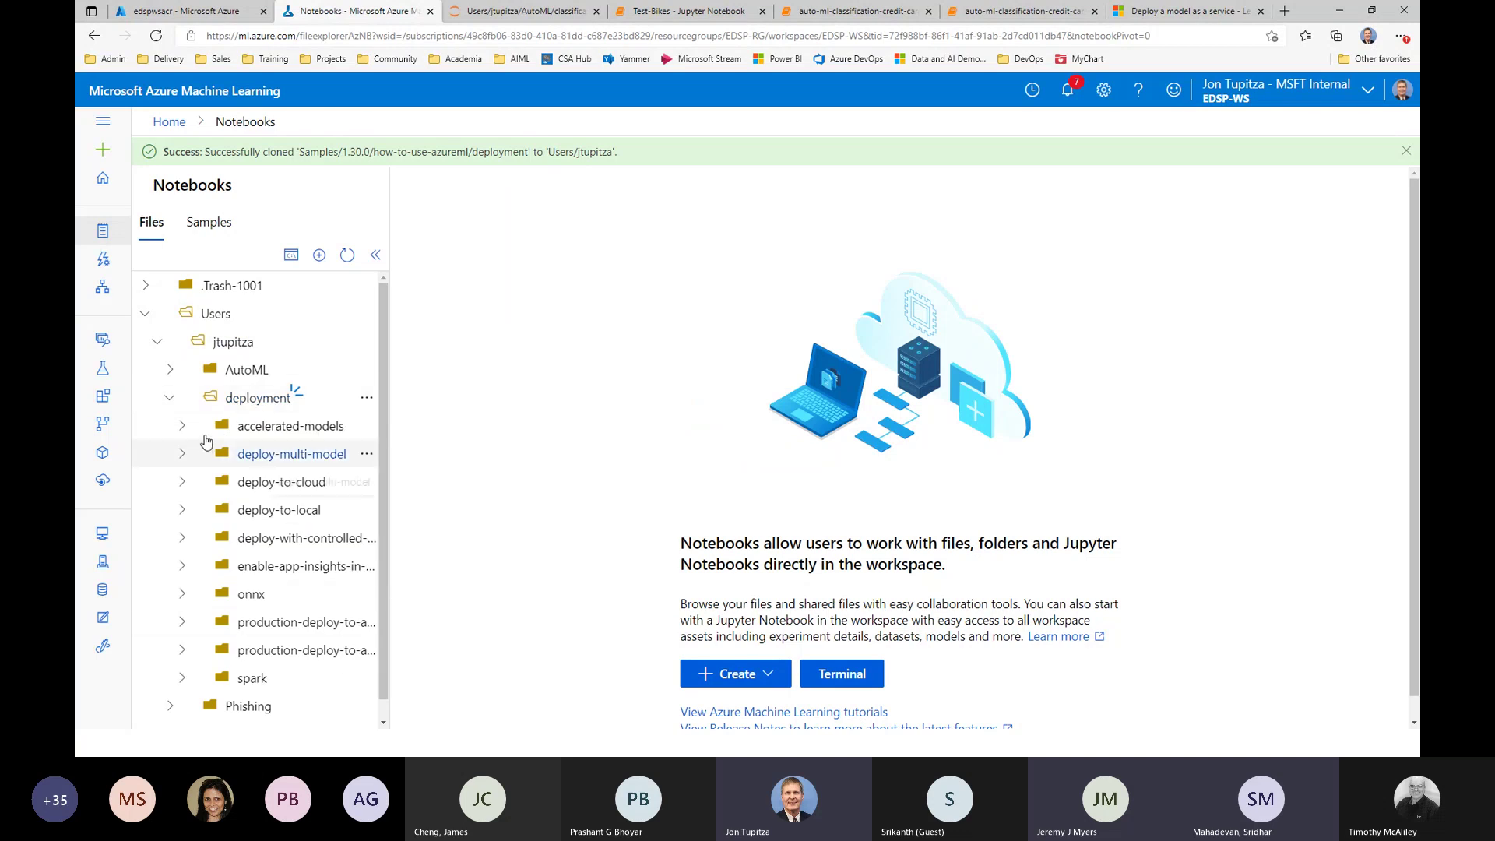
left_click(169, 400)
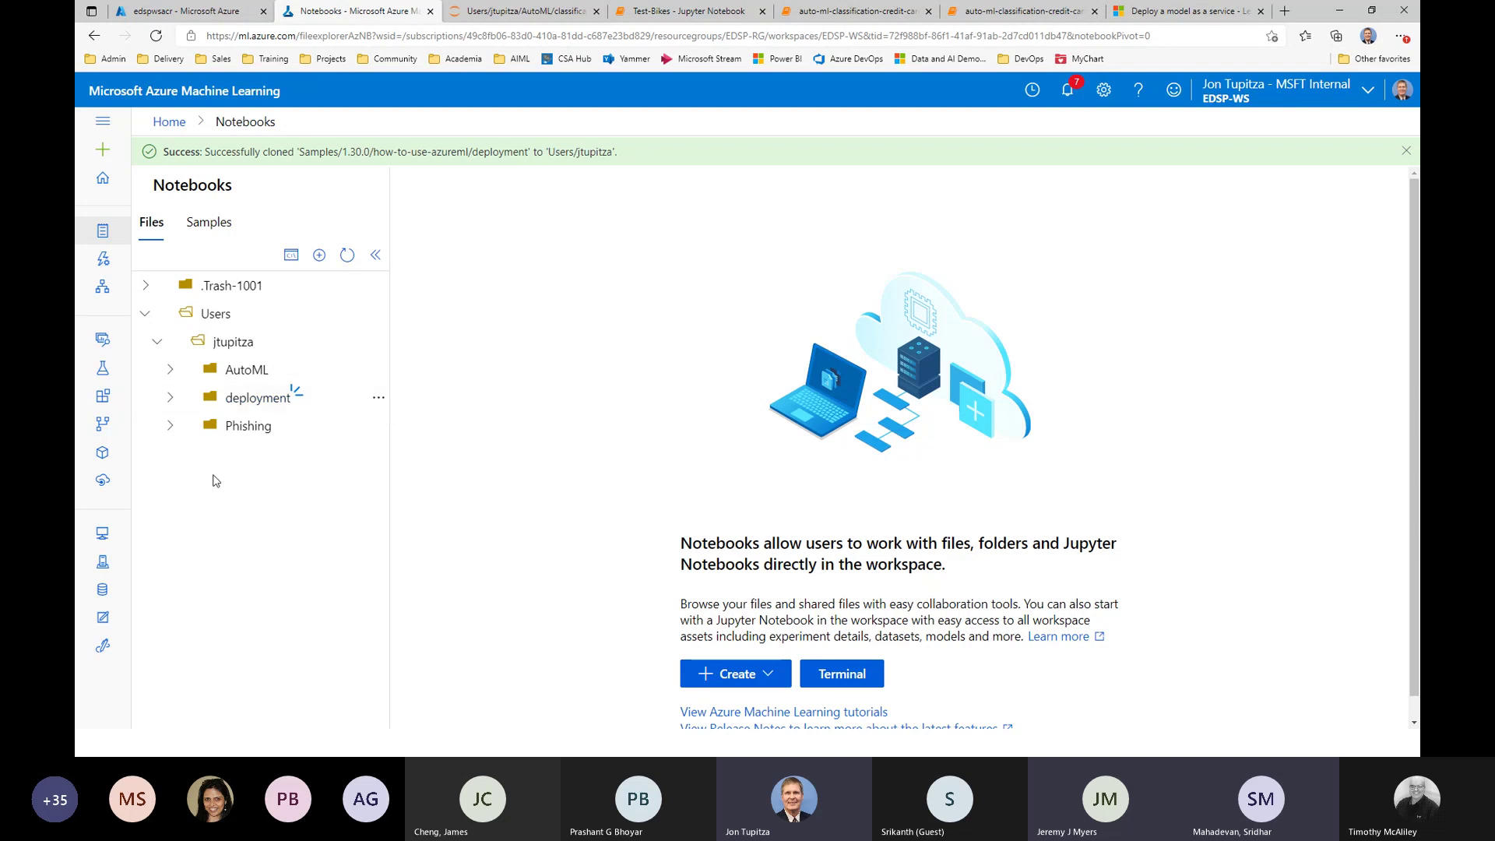
left_click(171, 374)
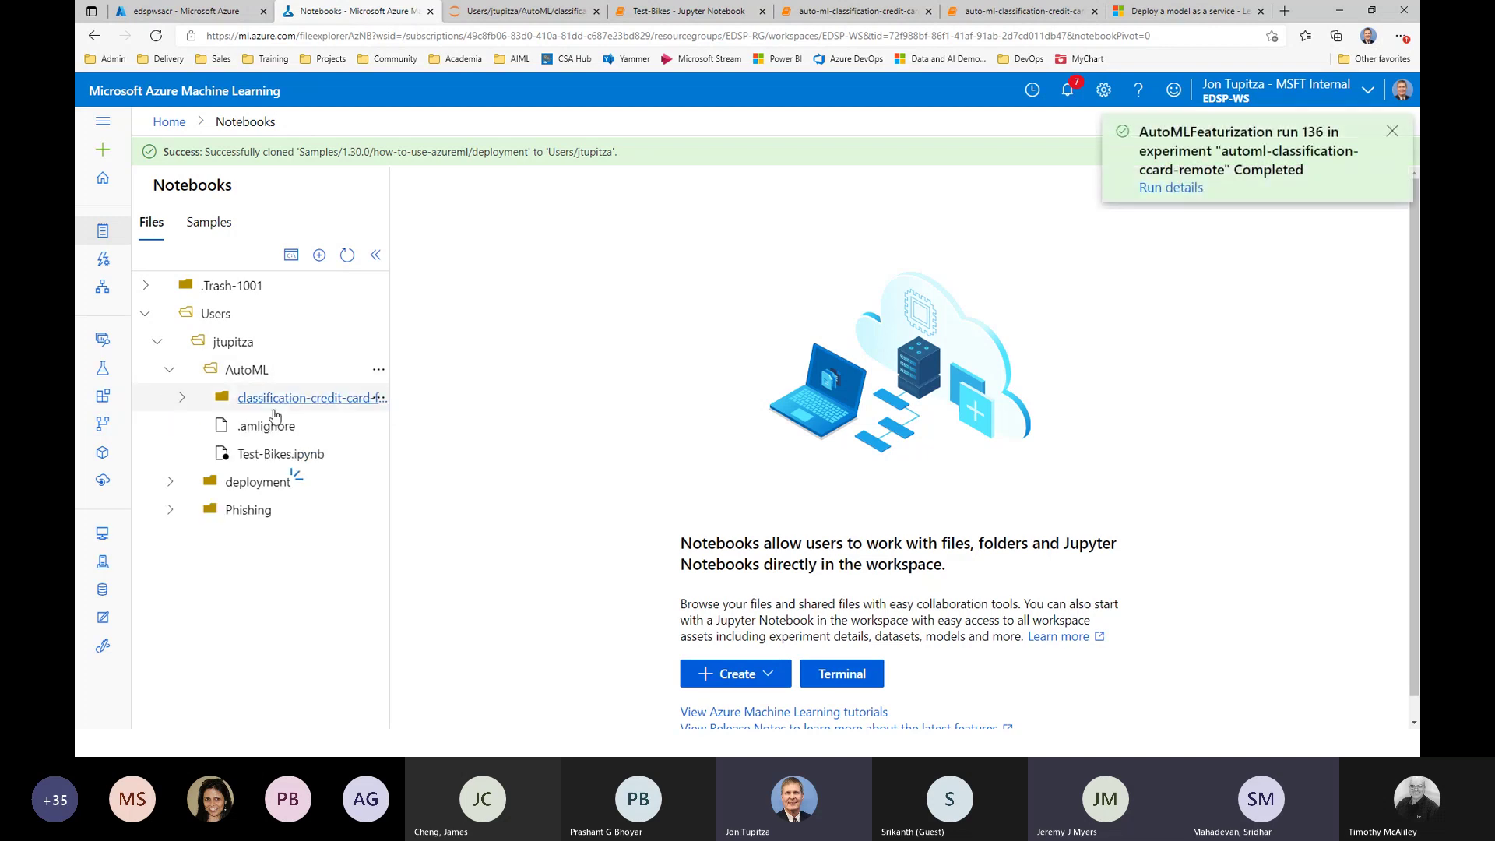
- Open the second auto-ml-classification notebook in the credit card fraud folder, review its introduction, workspace and compute cluster cells, and close it
left_click(183, 400)
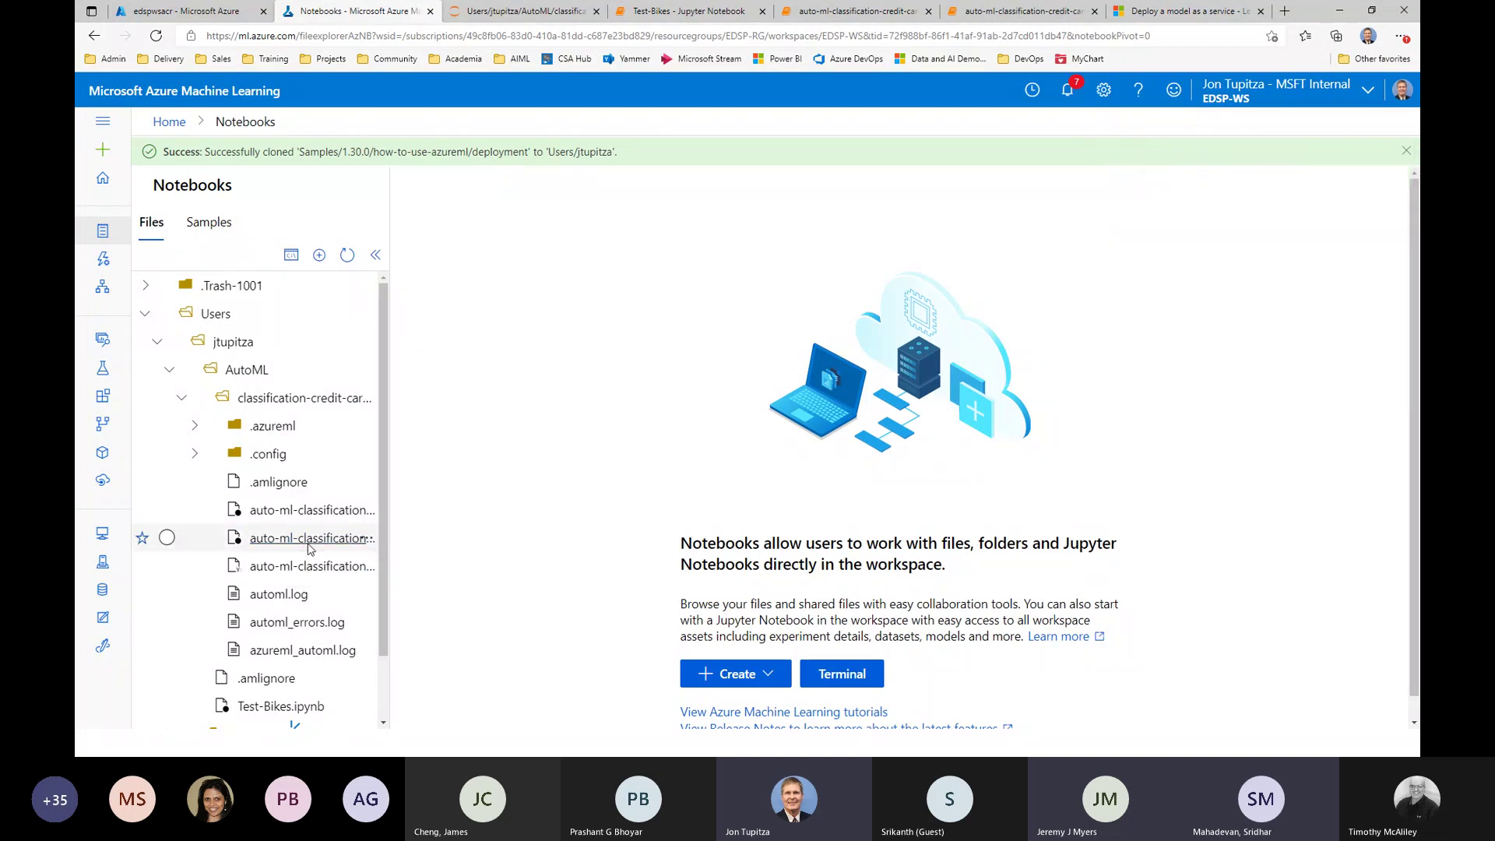
left_click(308, 538)
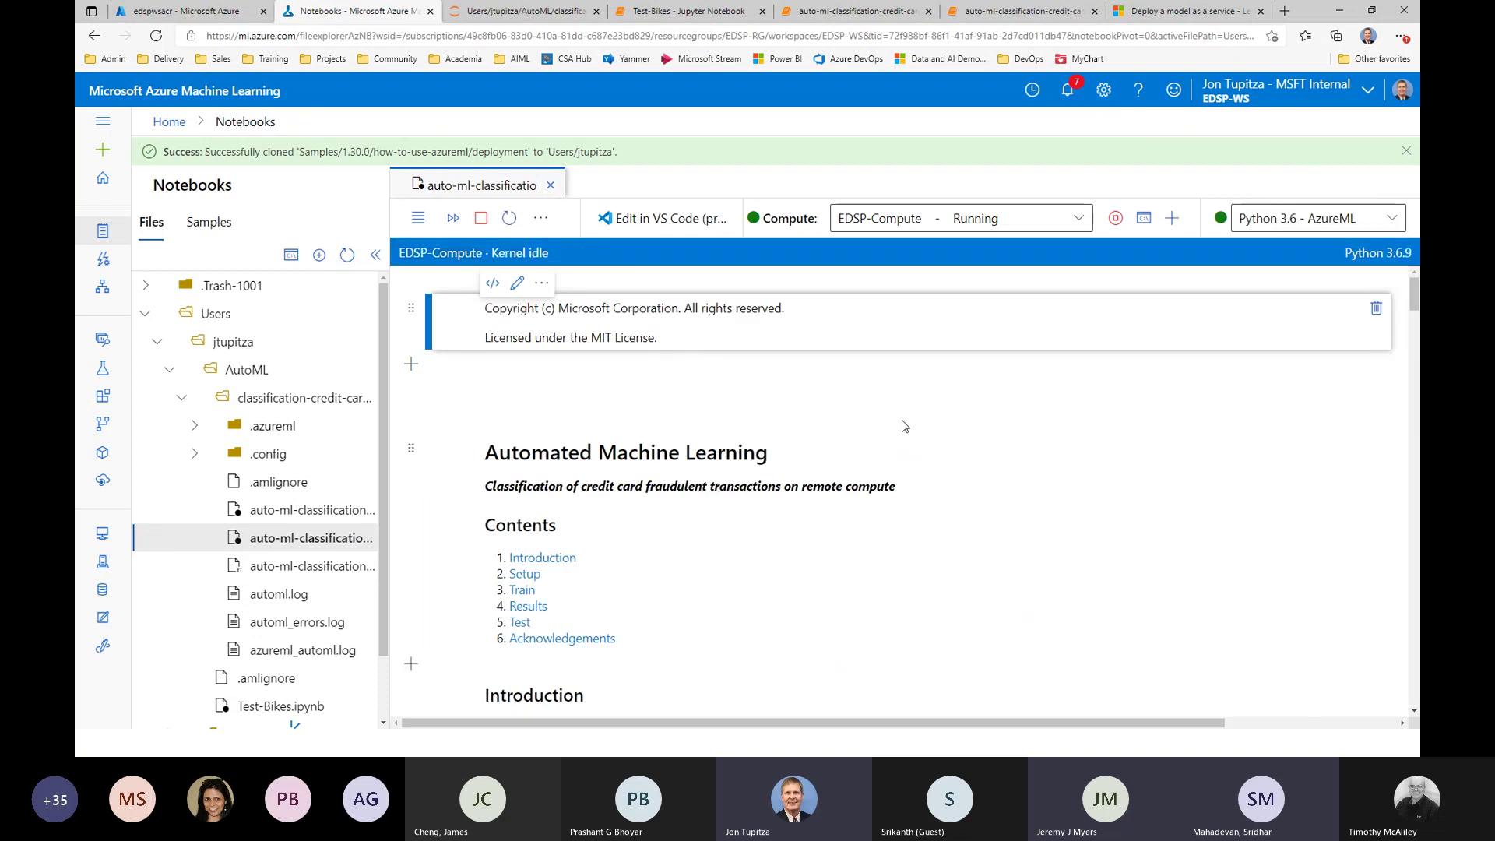
scroll(875, 560, "down", 10)
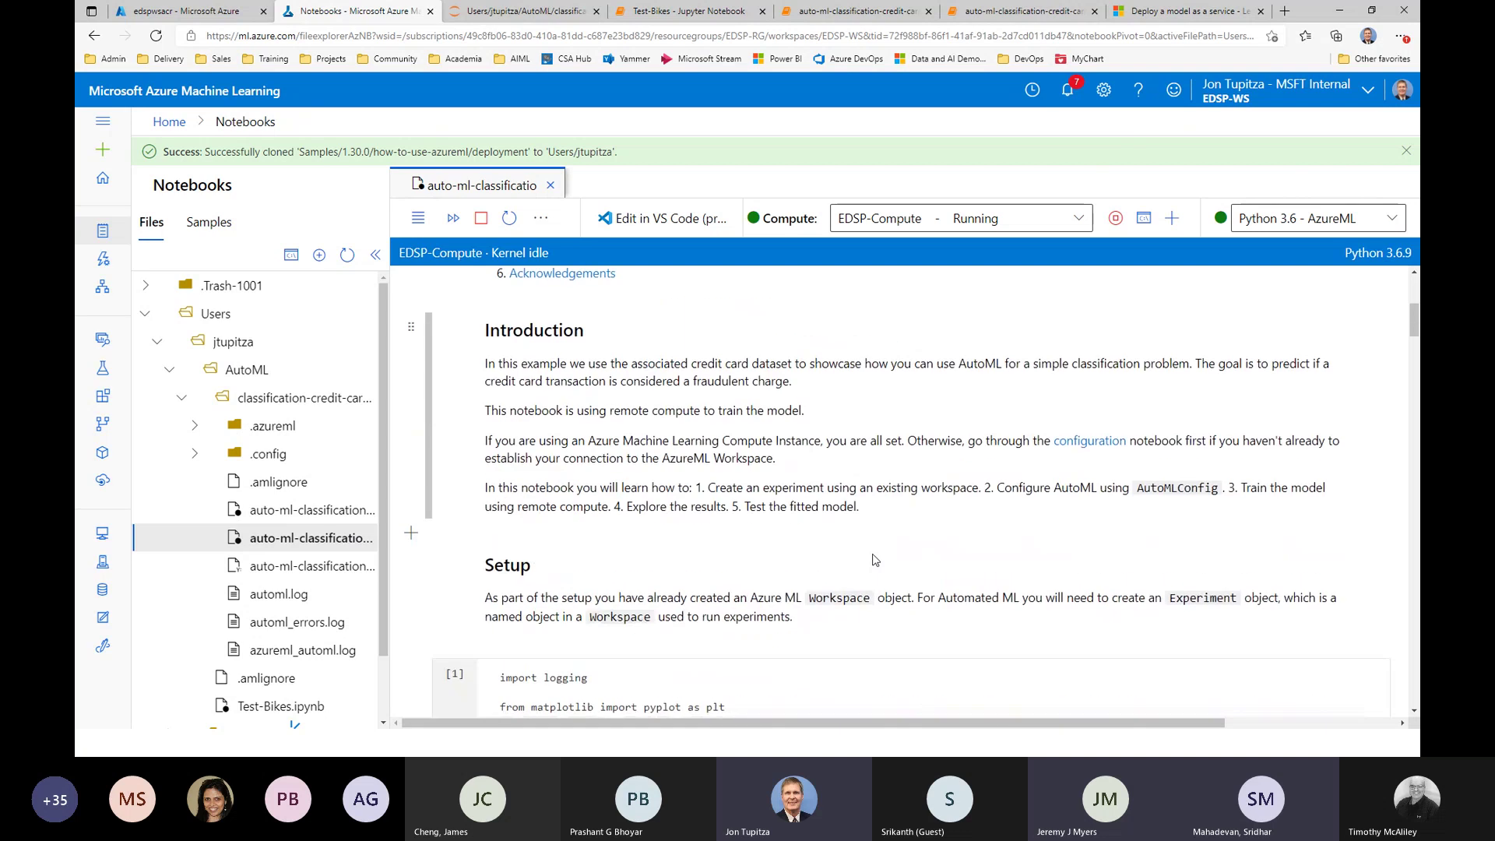
scroll(874, 554, "up", 5)
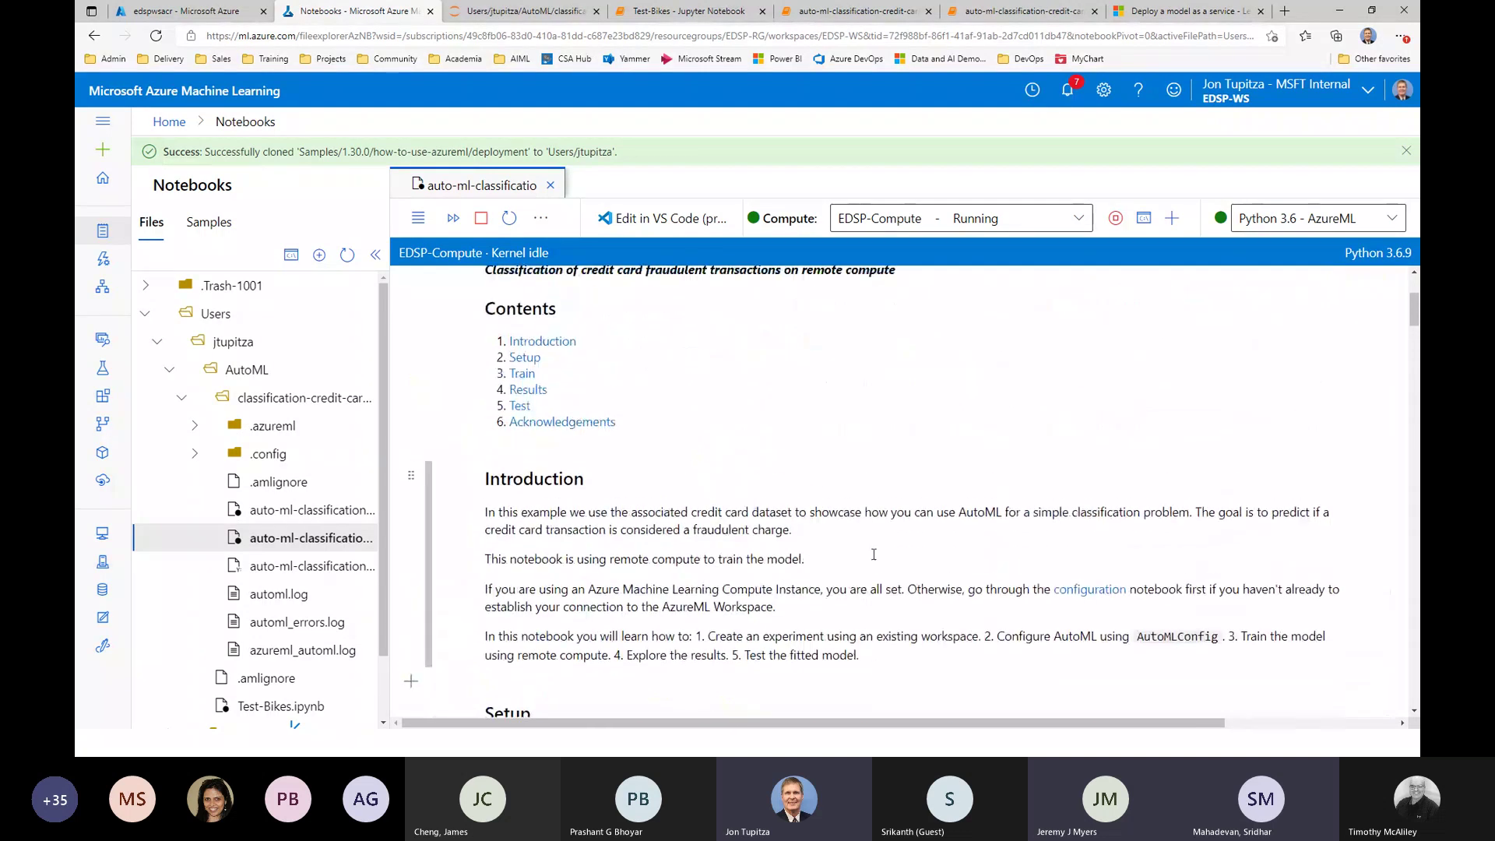
scroll(873, 554, "down", 6)
scroll(873, 554, "down", 10)
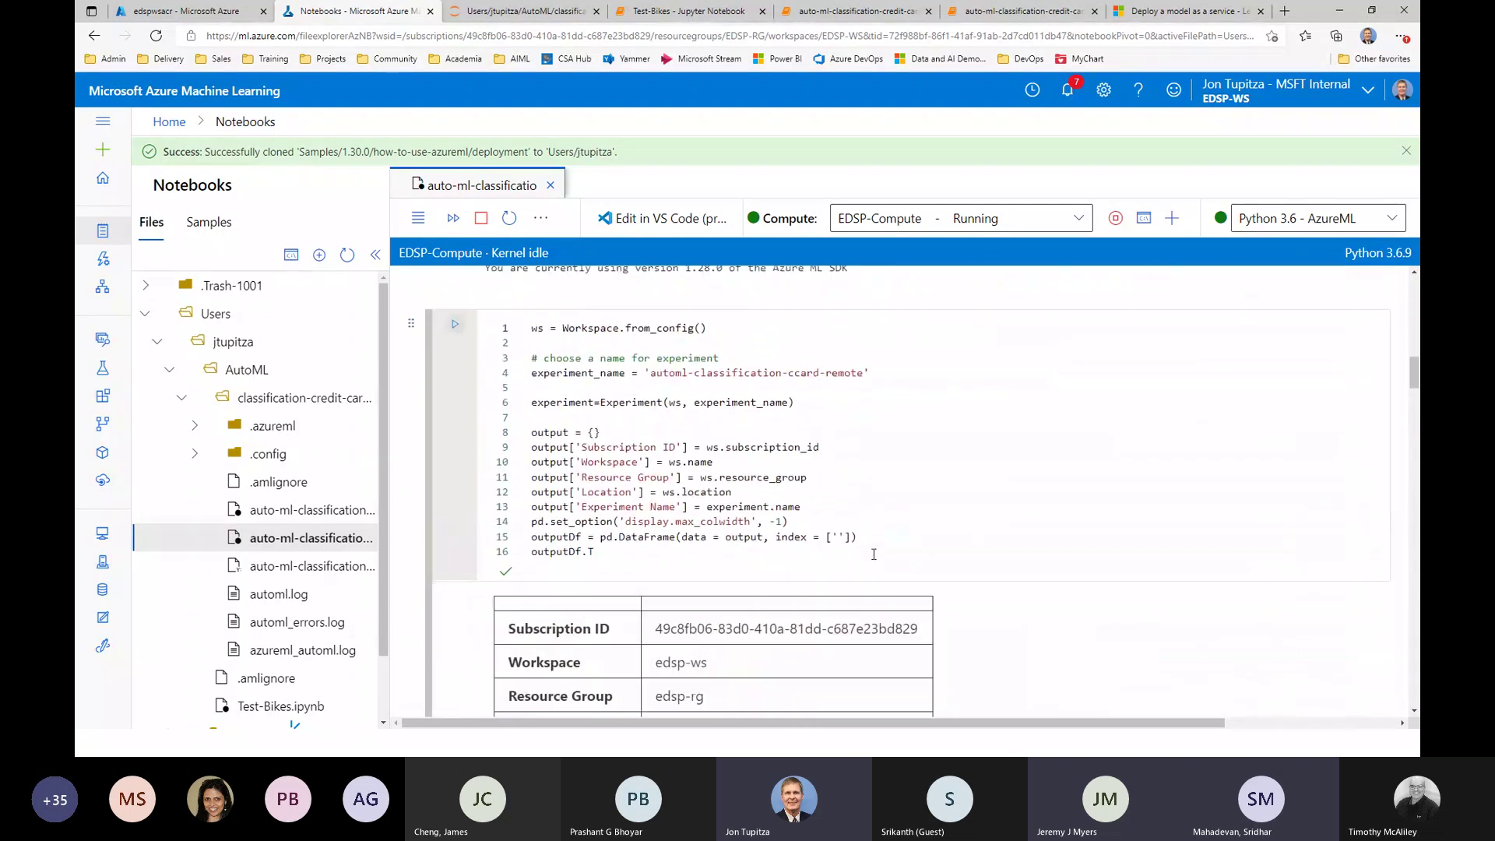
scroll(1049, 600, "down", 8)
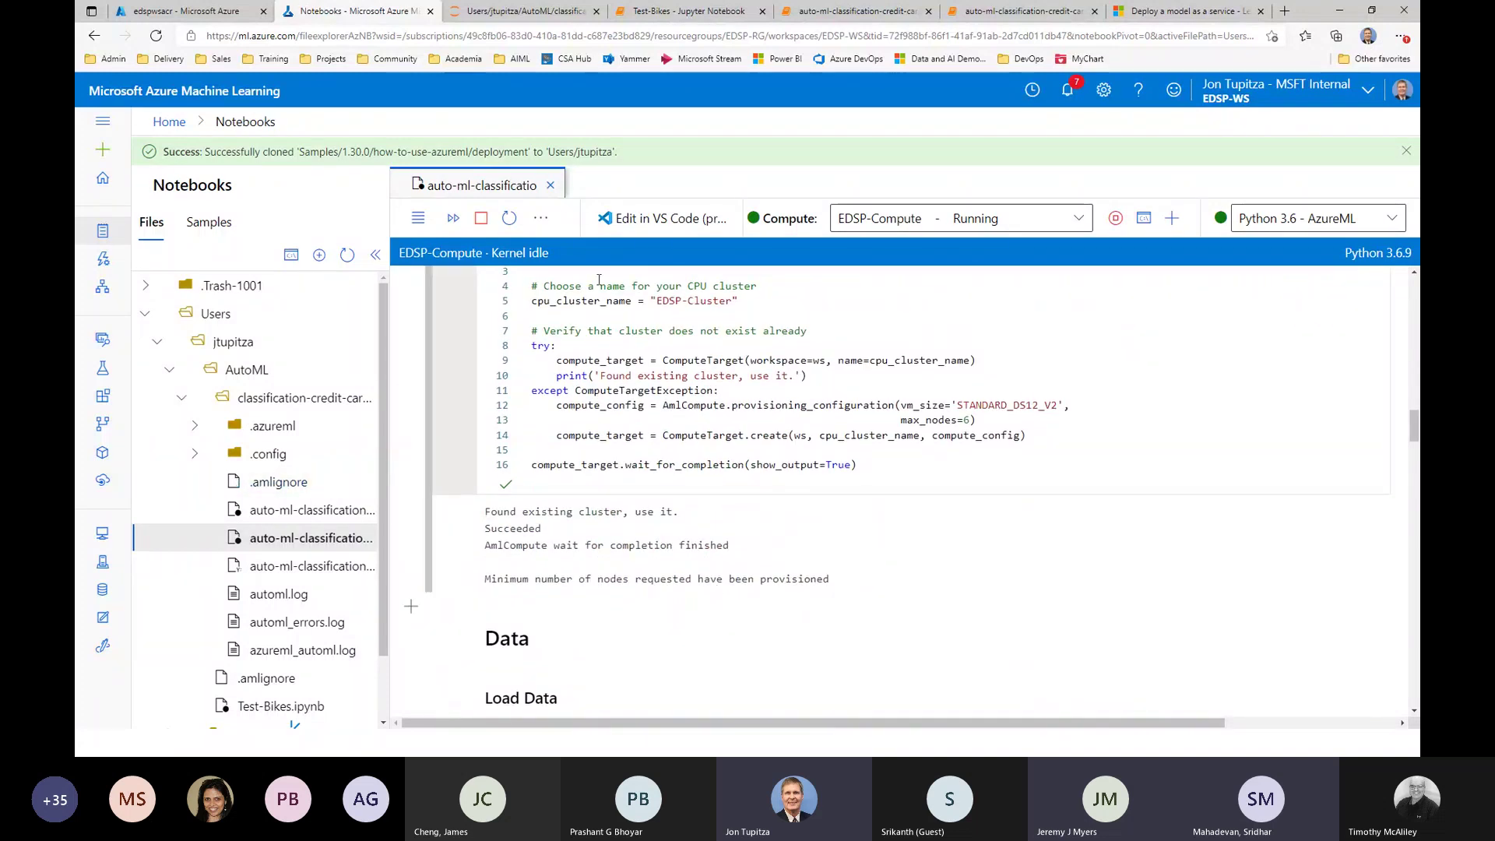
left_click(551, 185)
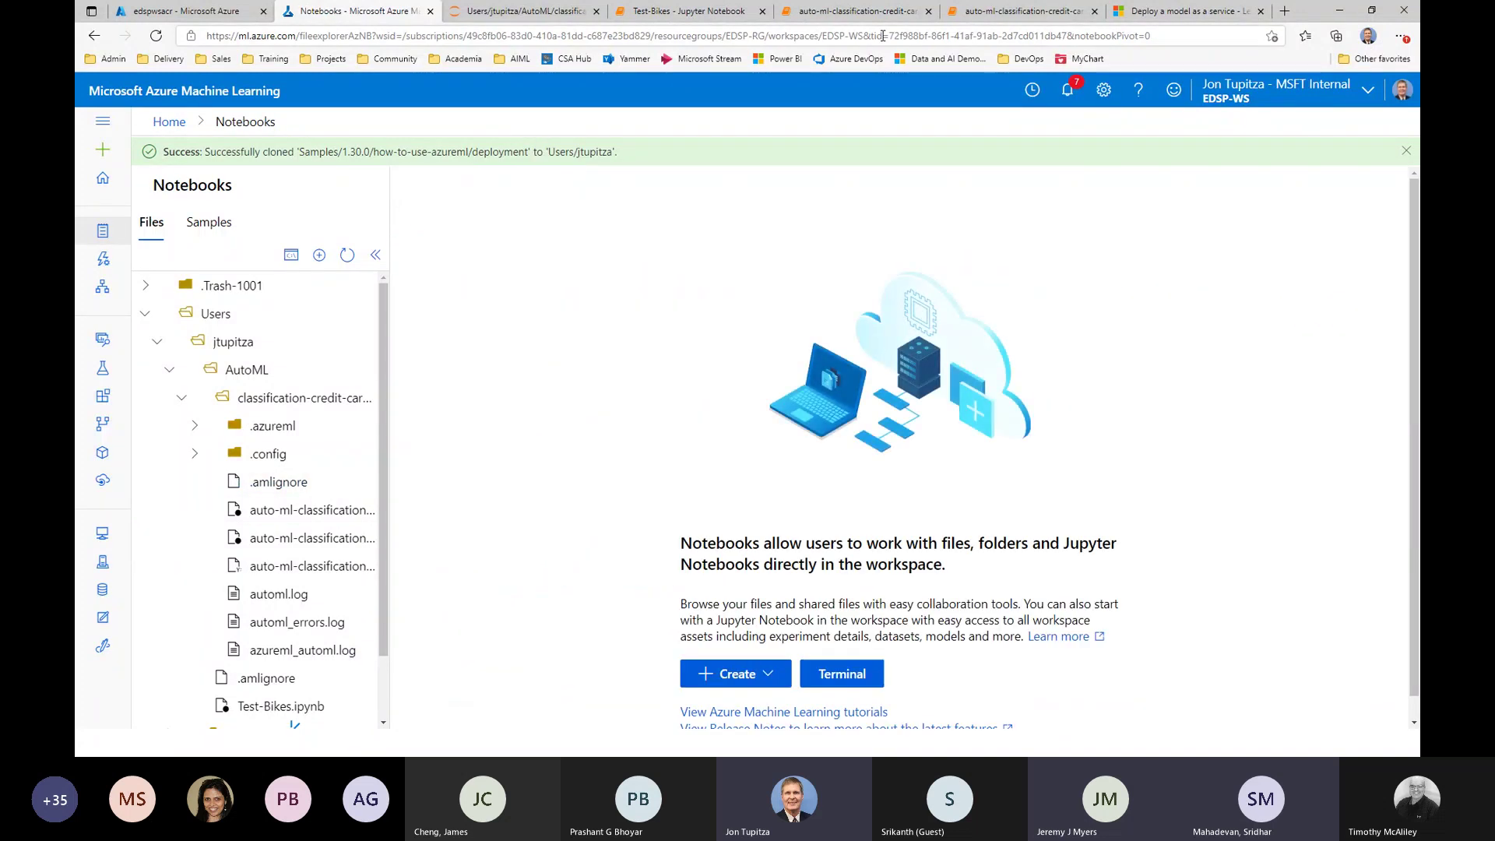
- Switch to the auto-ml-classification-credit-card-fraud notebook in Jupyter and examine its fitted model output, test and metrics cells
left_click(989, 13)
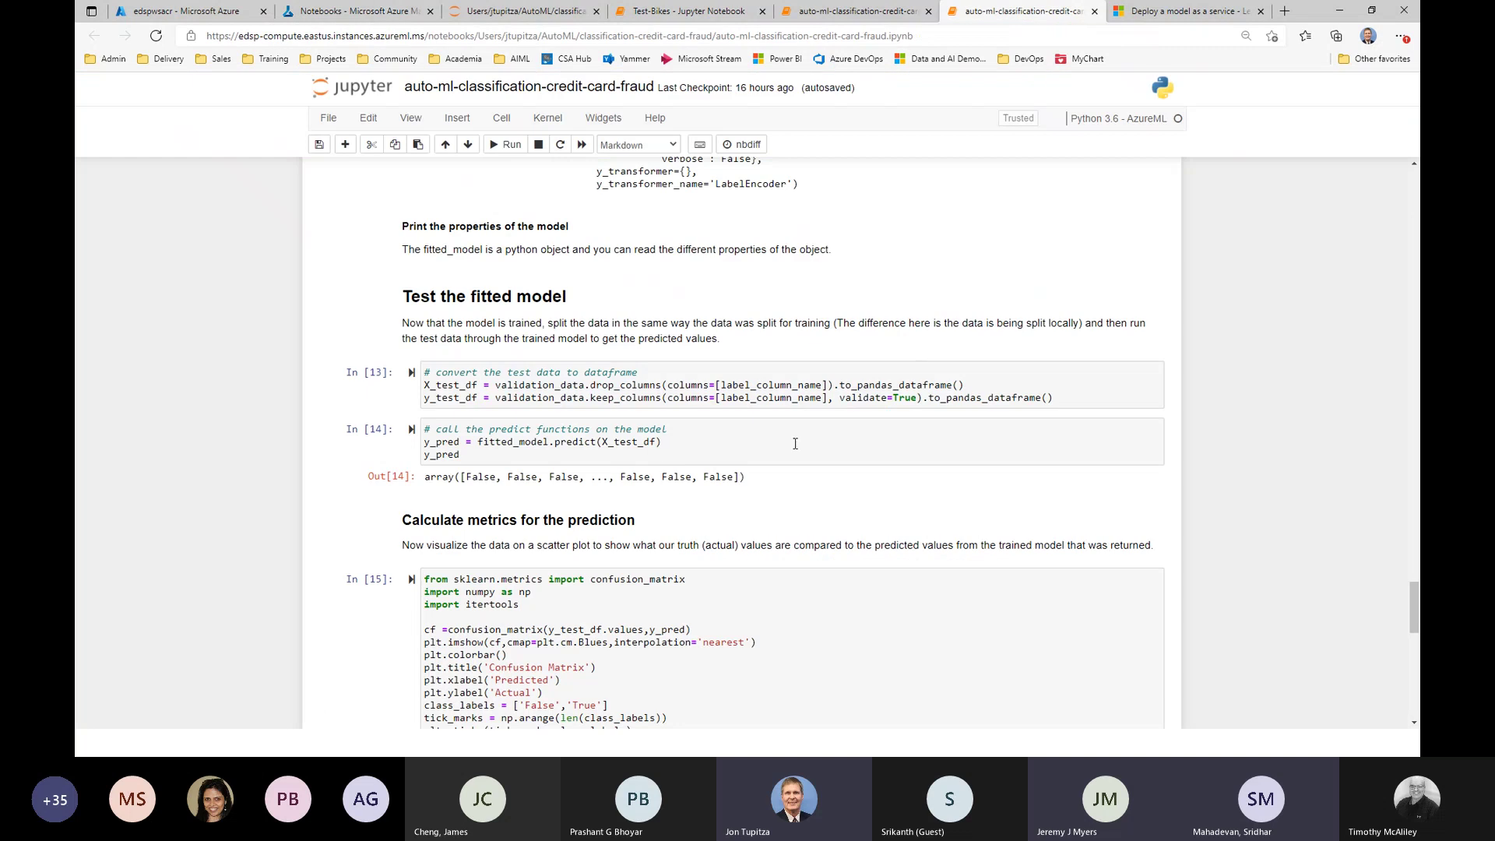
scroll(1265, 506, "up", 5)
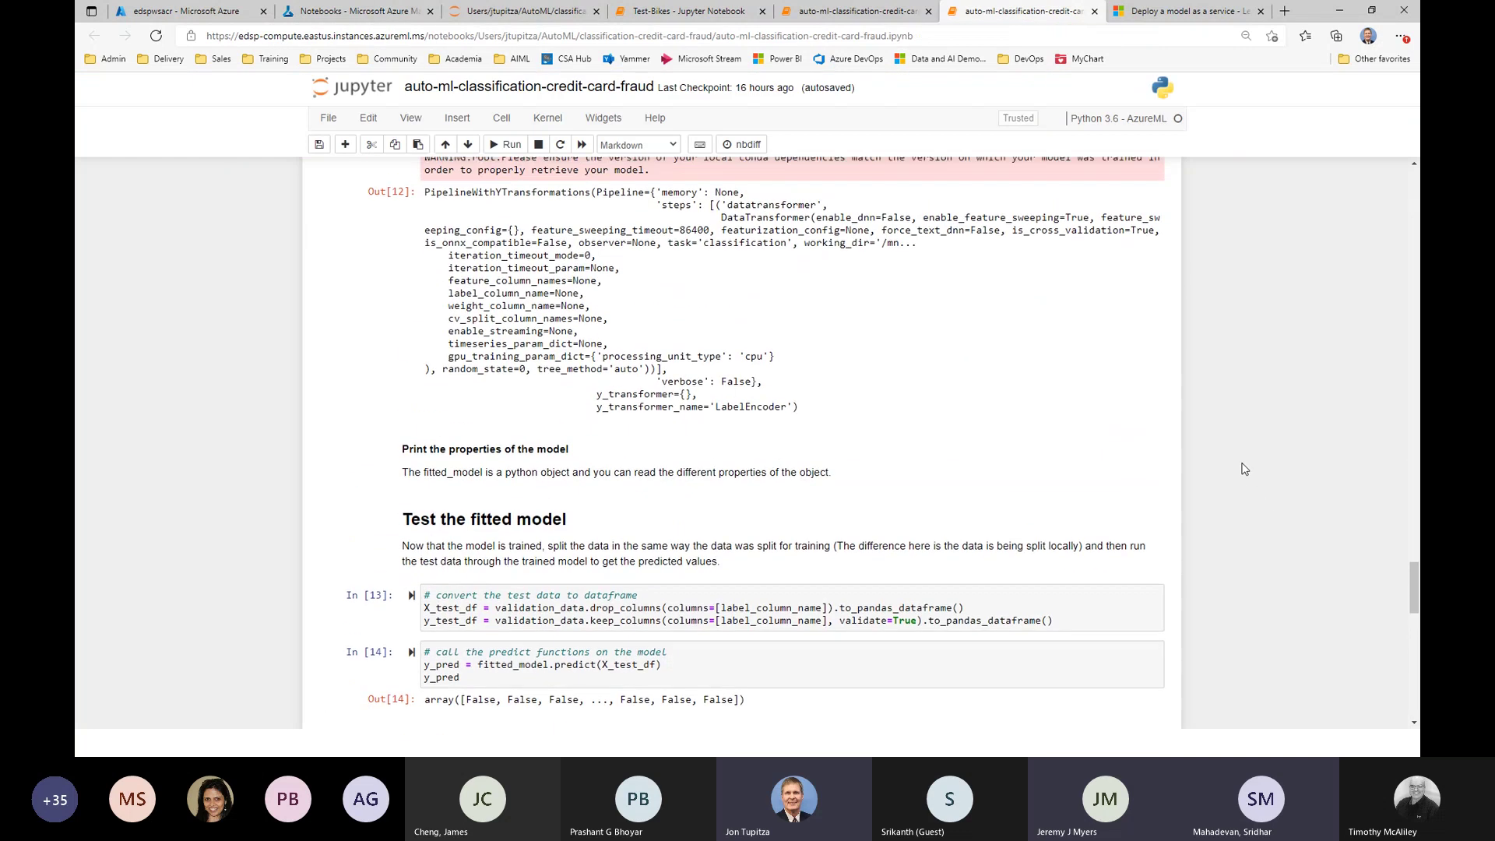
scroll(1244, 469, "down", 4)
scroll(1244, 469, "down", 5)
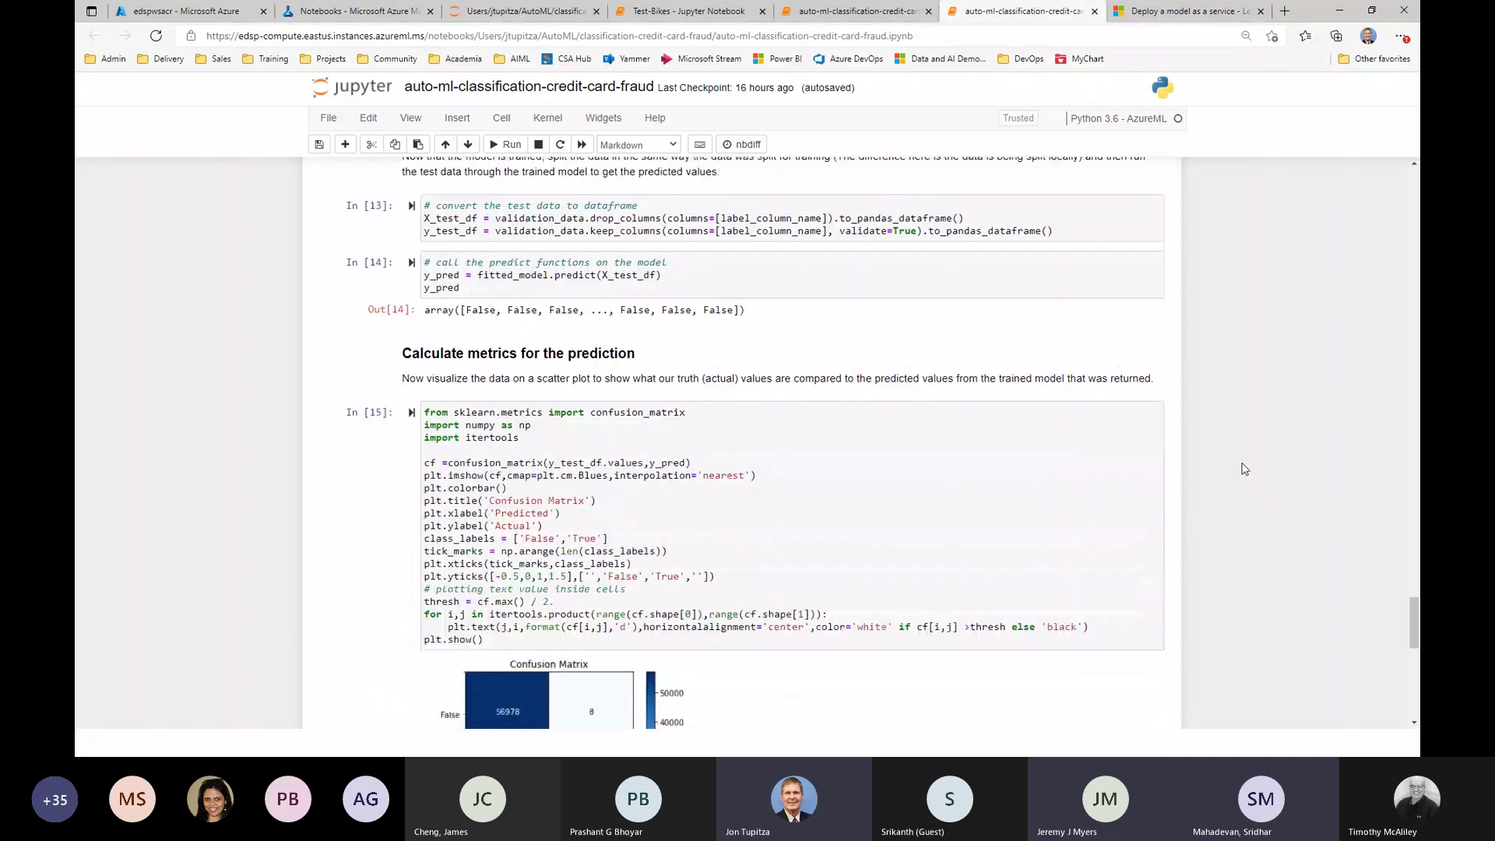
- Return to the studio's Notebooks page, minimize the browser, and switch to the presentation's Automated Machine Learning: Resources slide
left_click(355, 11)
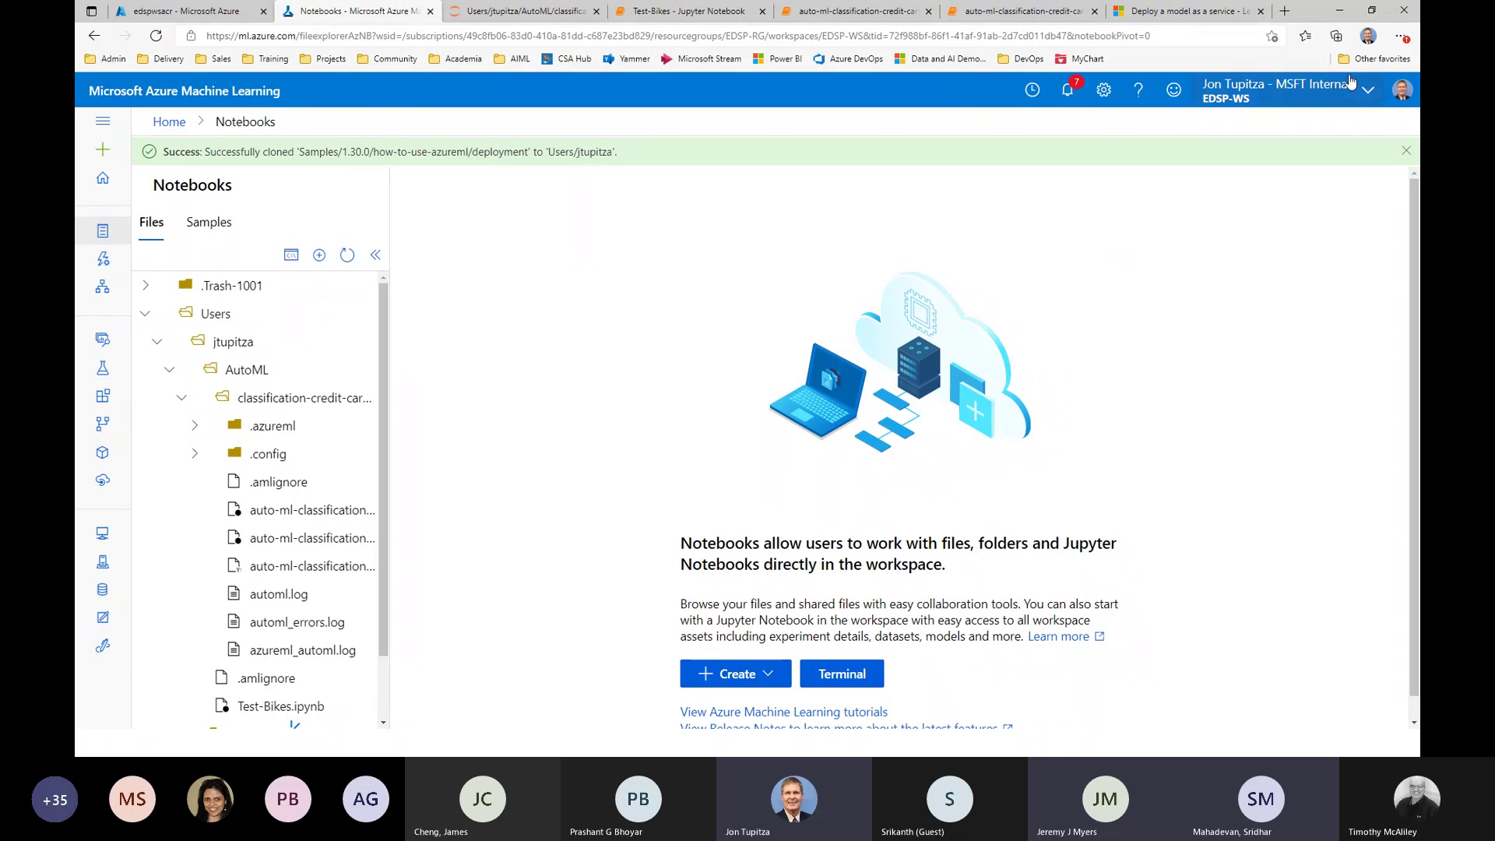
left_click(1339, 10)
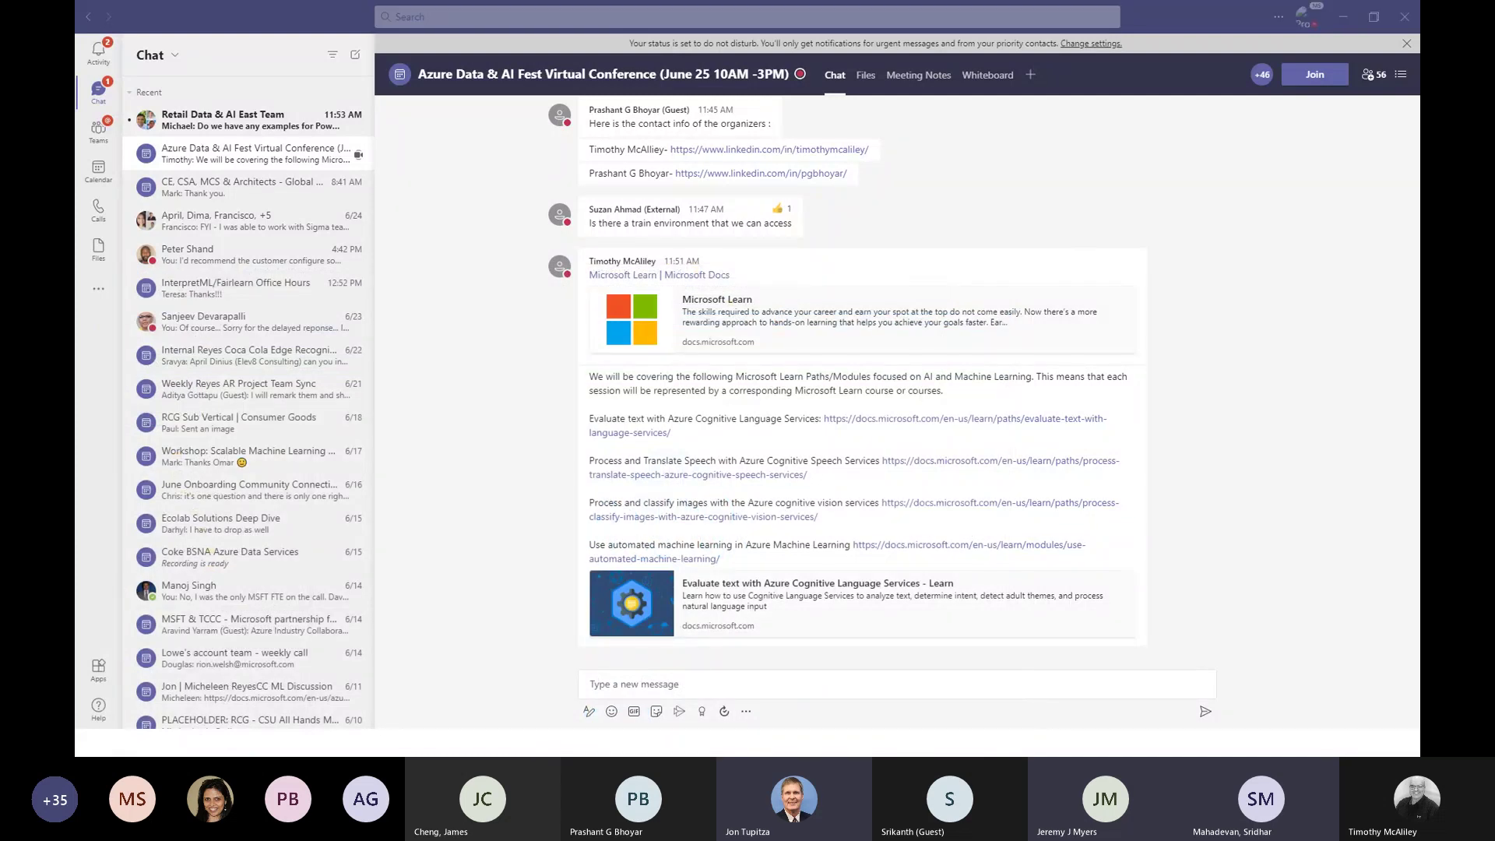
key("alt+Tab")
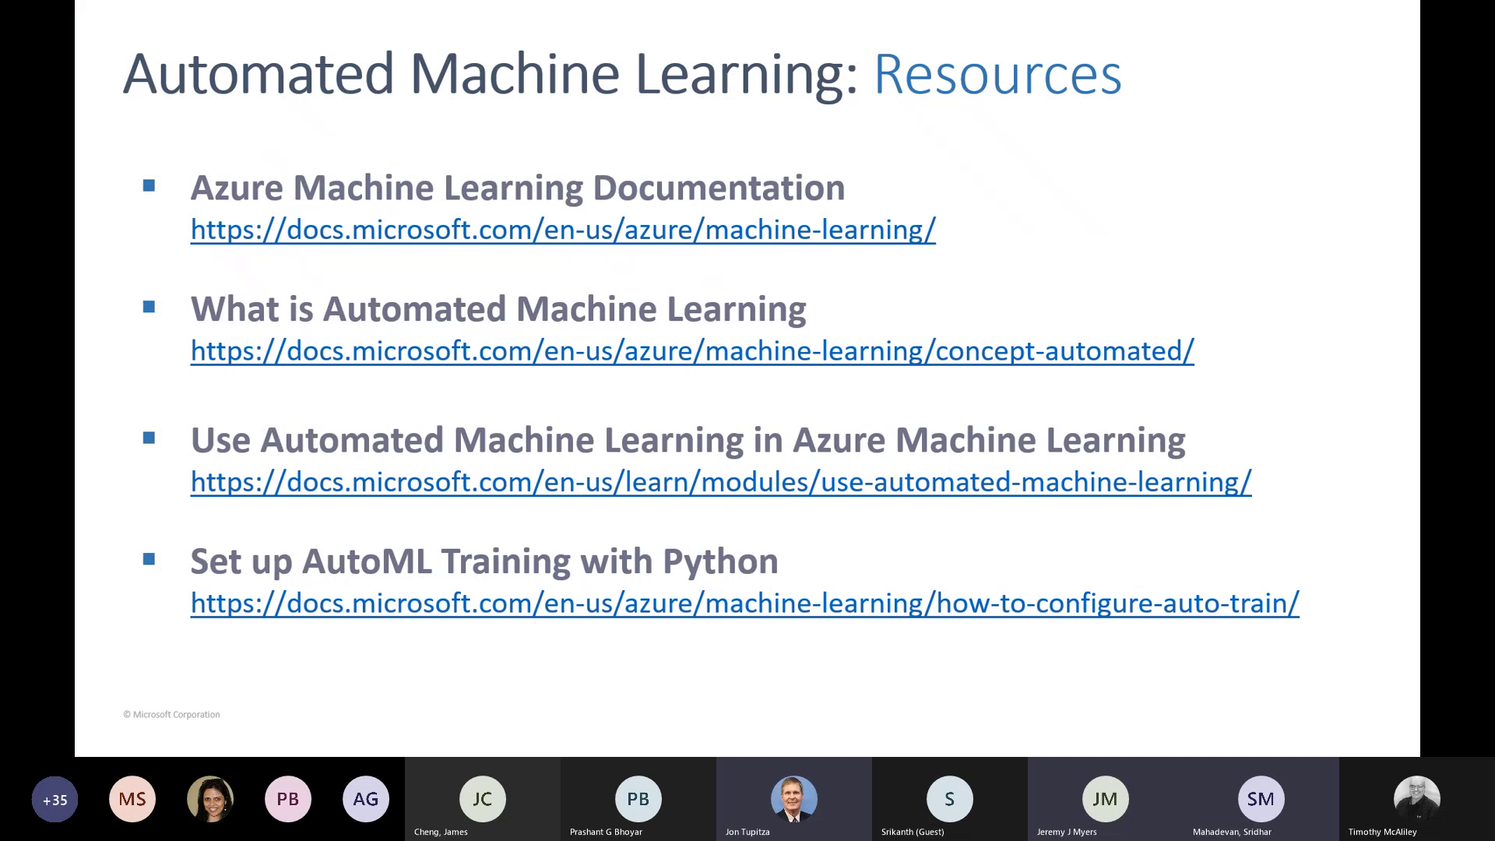